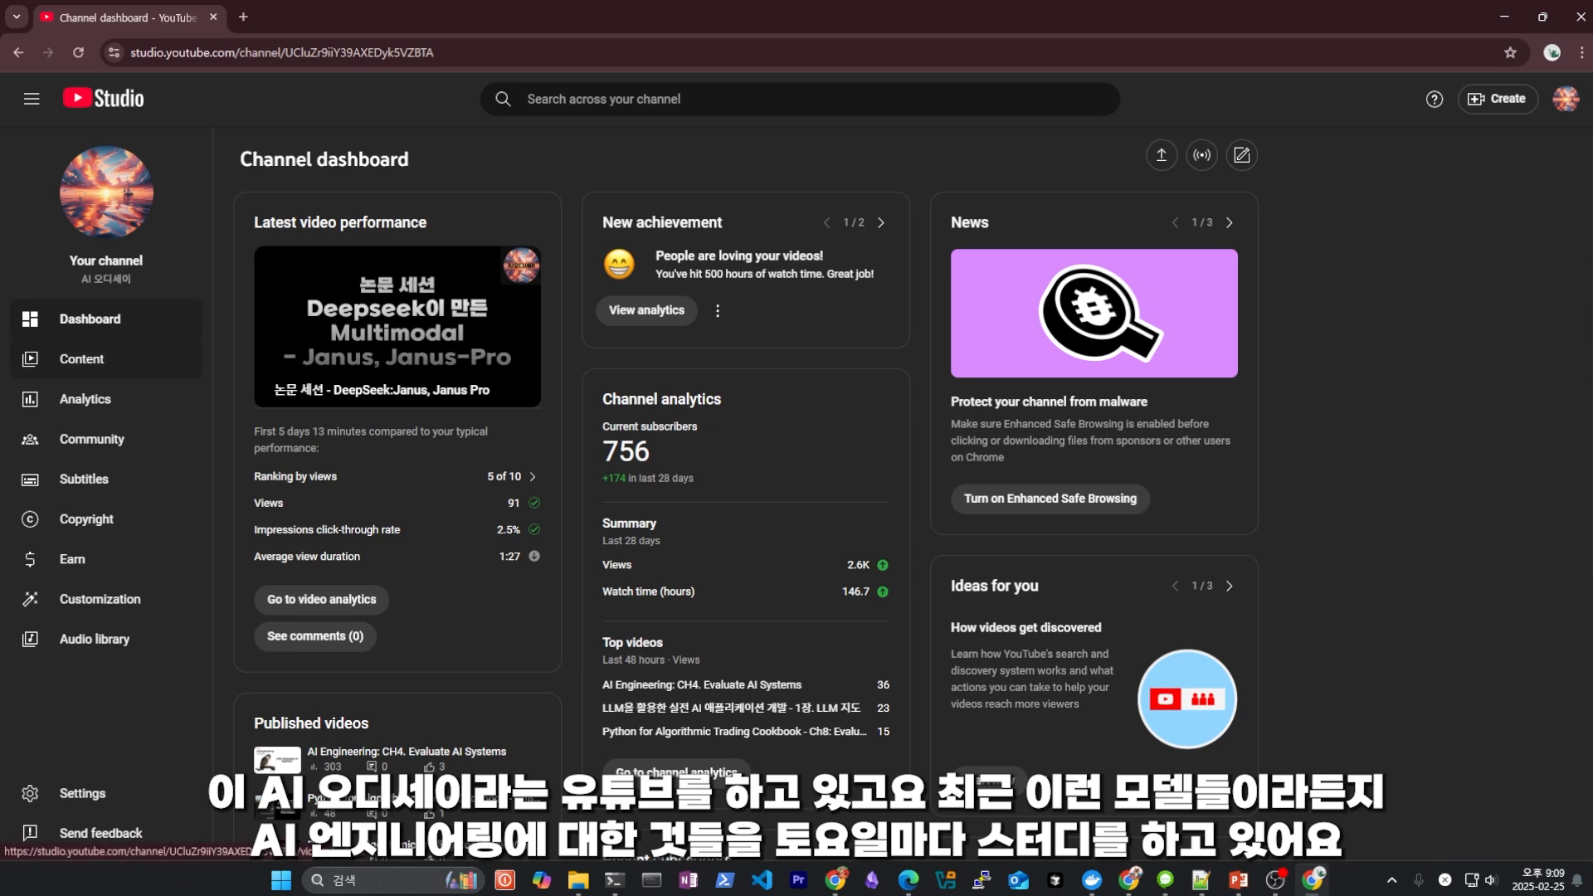
Look over the channel dashboard and open the details of the published video "AI Engineering: CH4. Evaluate AI Systems".
{"action": "scroll", "coordinate": [745, 497], "scroll_direction": "down", "scroll_amount": 2}
{"action": "scroll", "coordinate": [745, 498], "scroll_direction": "up", "scroll_amount": 2}
{"action": "mouse_move", "coordinate": [534, 556]}
{"action": "scroll", "coordinate": [745, 498], "scroll_direction": "down", "scroll_amount": 2}
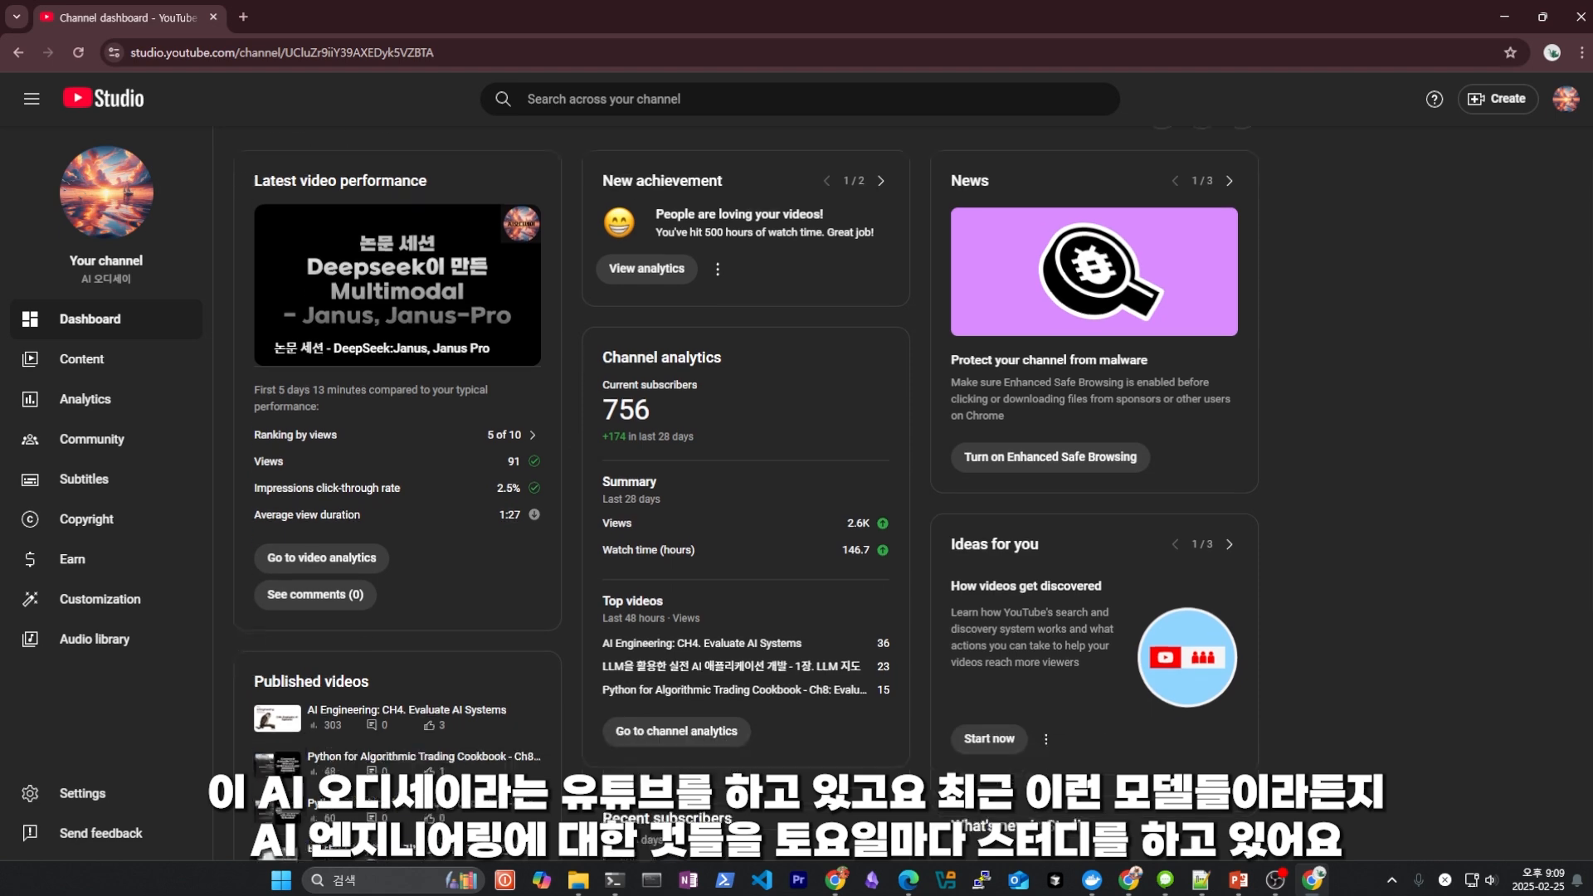
{"action": "scroll", "coordinate": [398, 564], "scroll_direction": "down", "scroll_amount": 2}
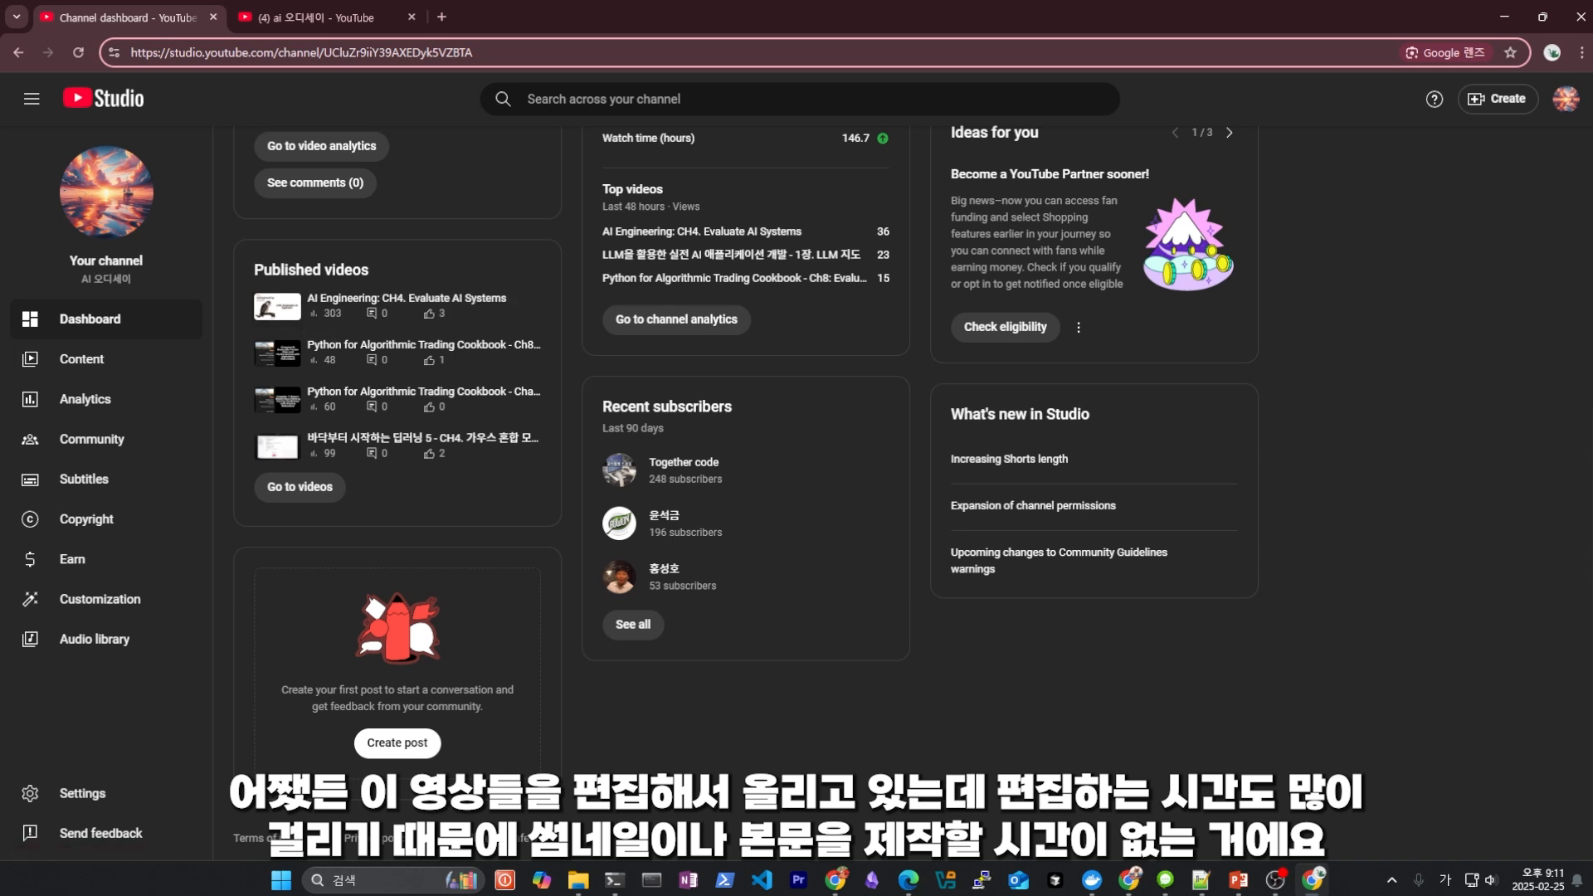
{"action": "left_click", "coordinate": [406, 297]}
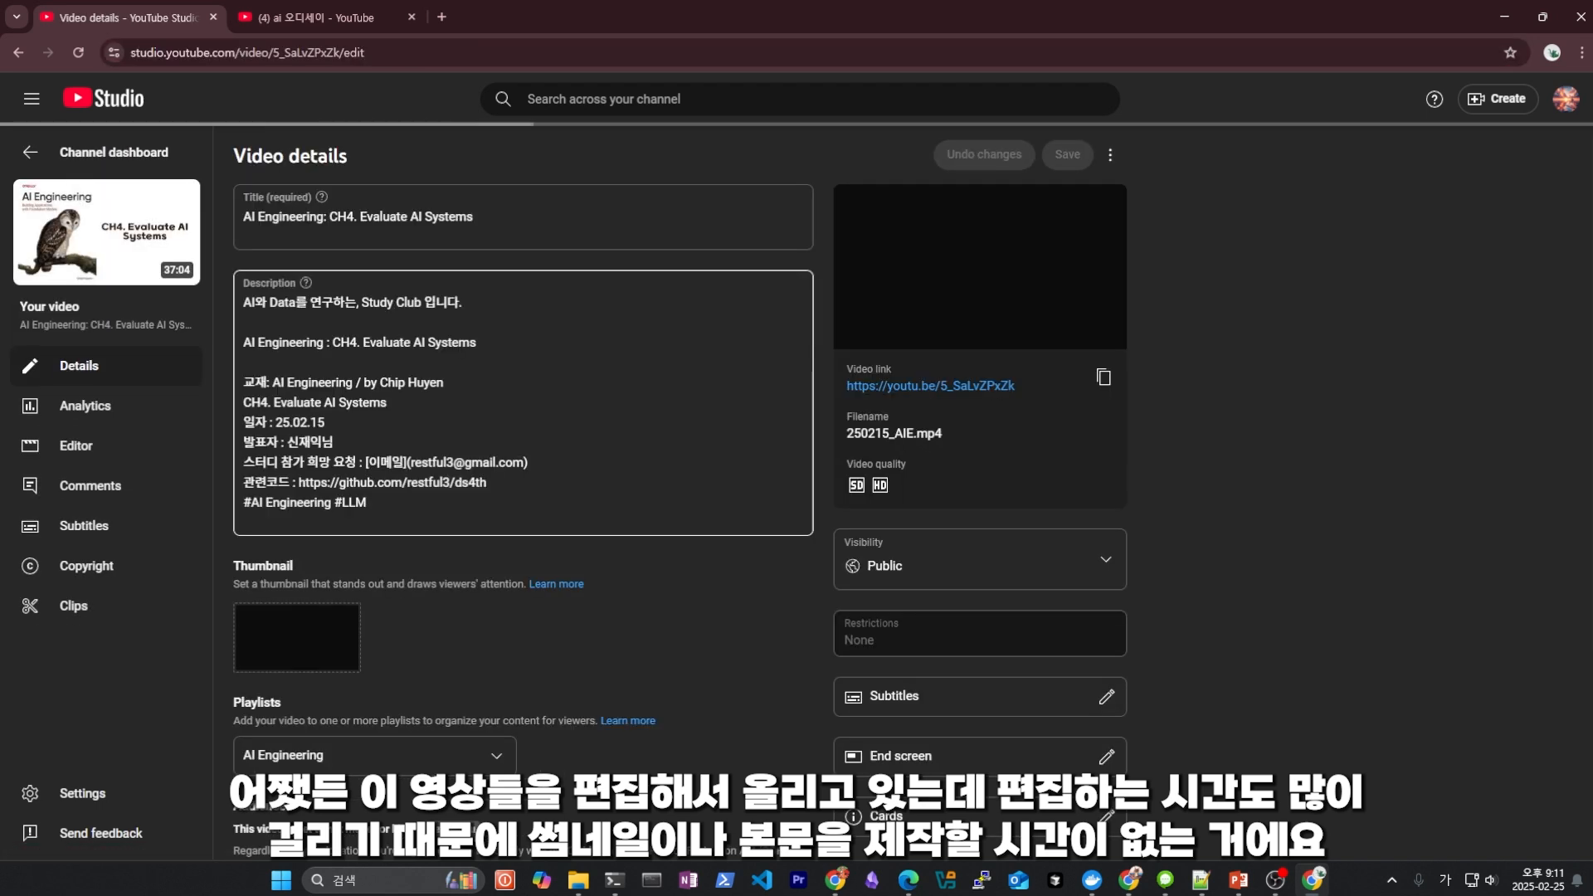
Examine the video description's per-video parts: presenter line, contact e-mail, hashtags and chapter title.
{"action": "double_click", "coordinate": [311, 442]}
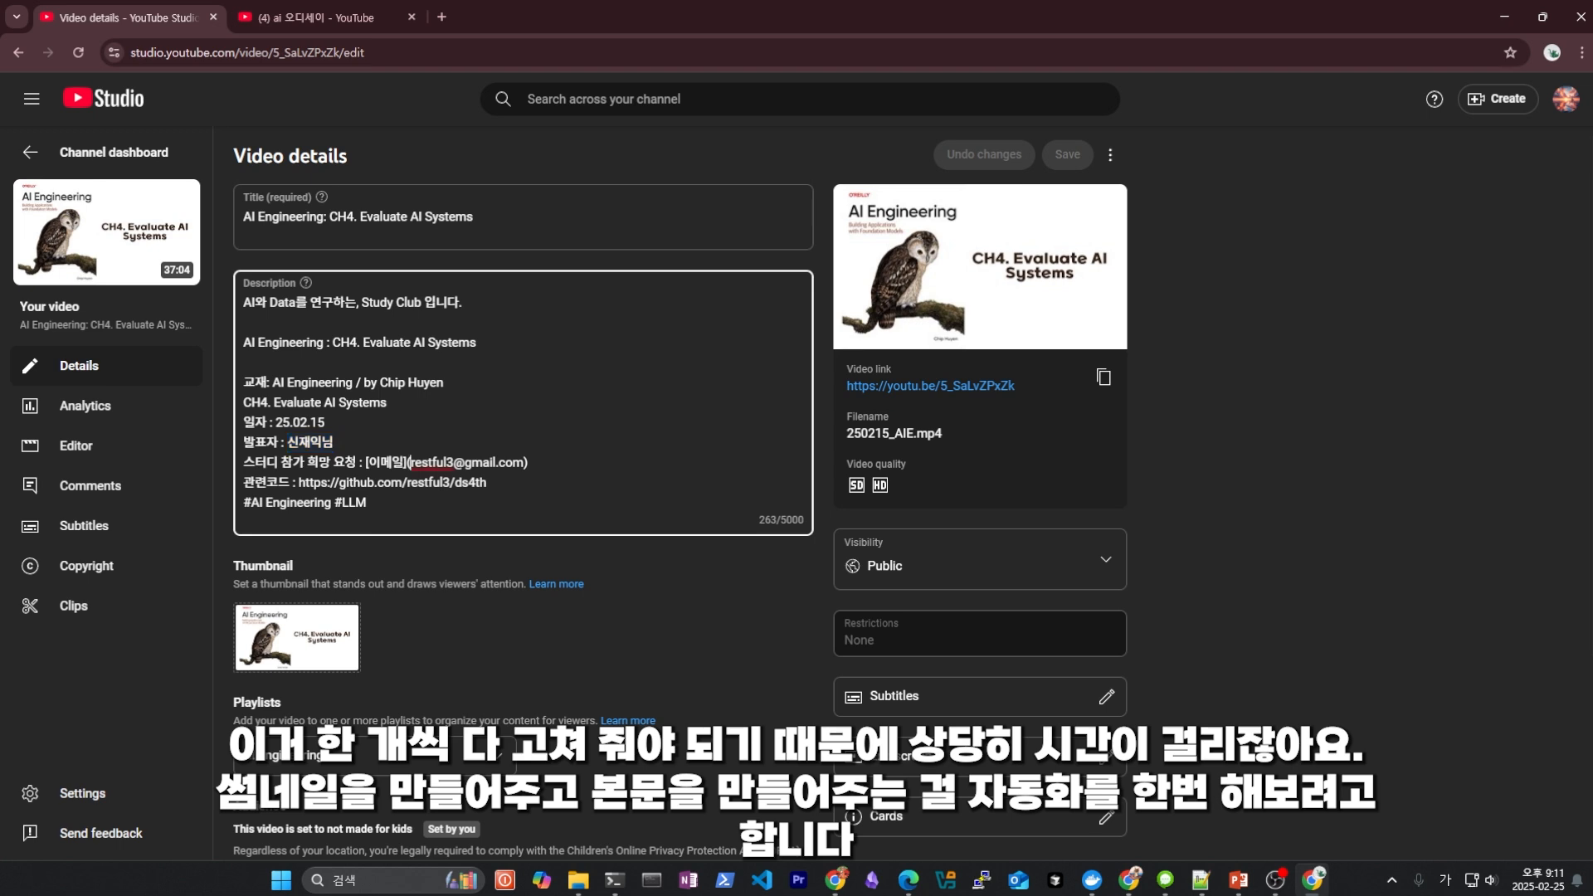
{"action": "double_click", "coordinate": [413, 463]}
{"action": "left_click", "coordinate": [302, 502]}
{"action": "left_click_drag", "start_coordinate": [348, 343], "coordinate": [476, 343]}
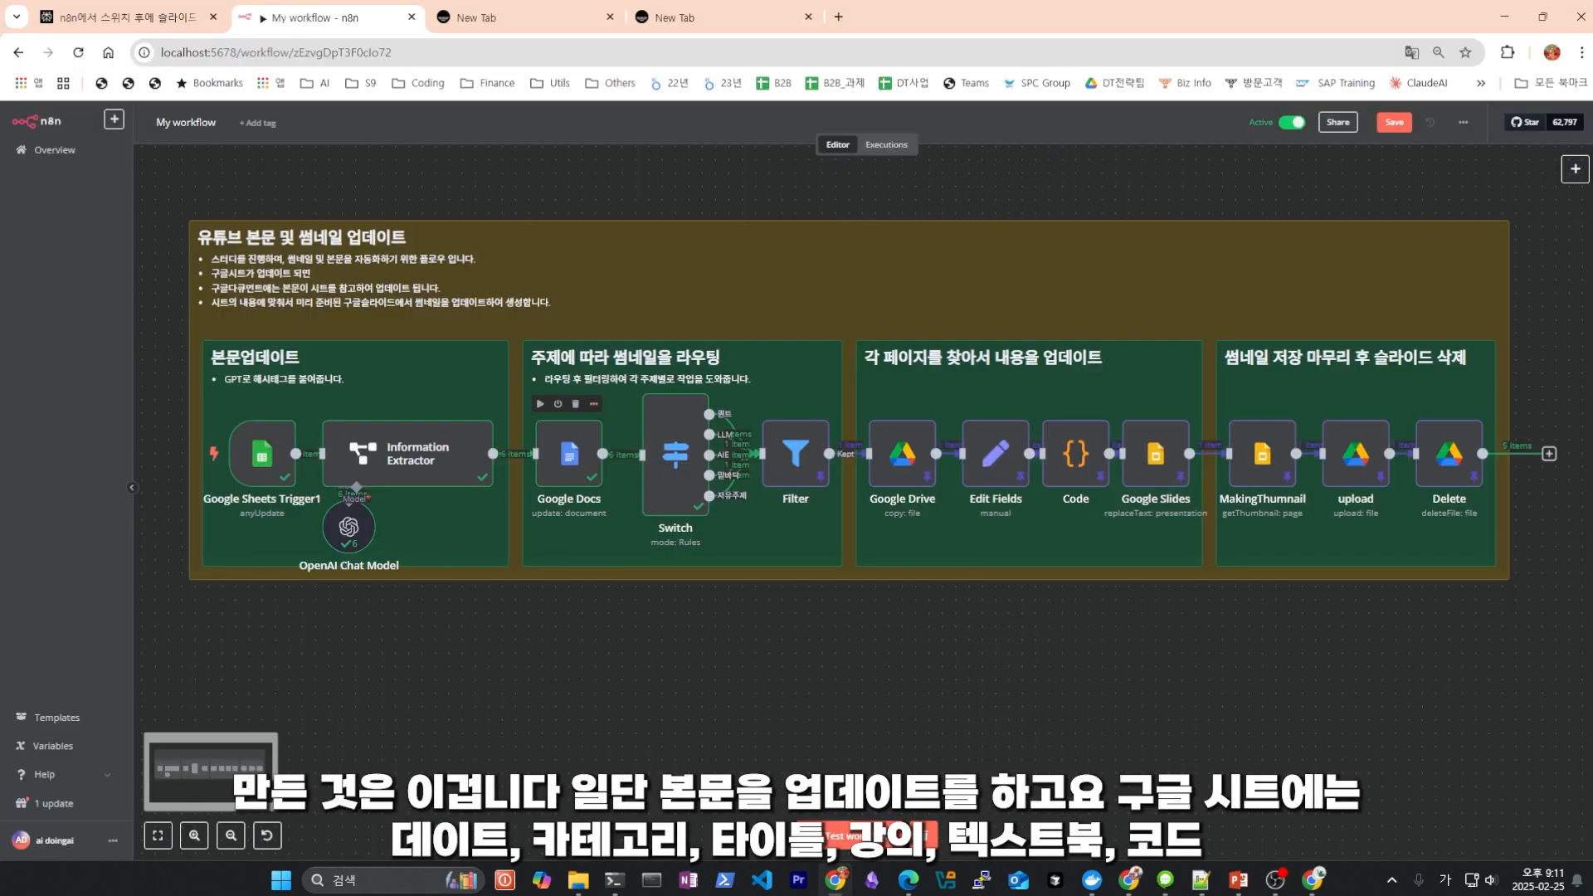
In the n8n workflow, shift the OpenAI Chat Model node slightly to the left beneath the Information Extractor.
{"action": "left_click_drag", "start_coordinate": [349, 527], "coordinate": [335, 526]}
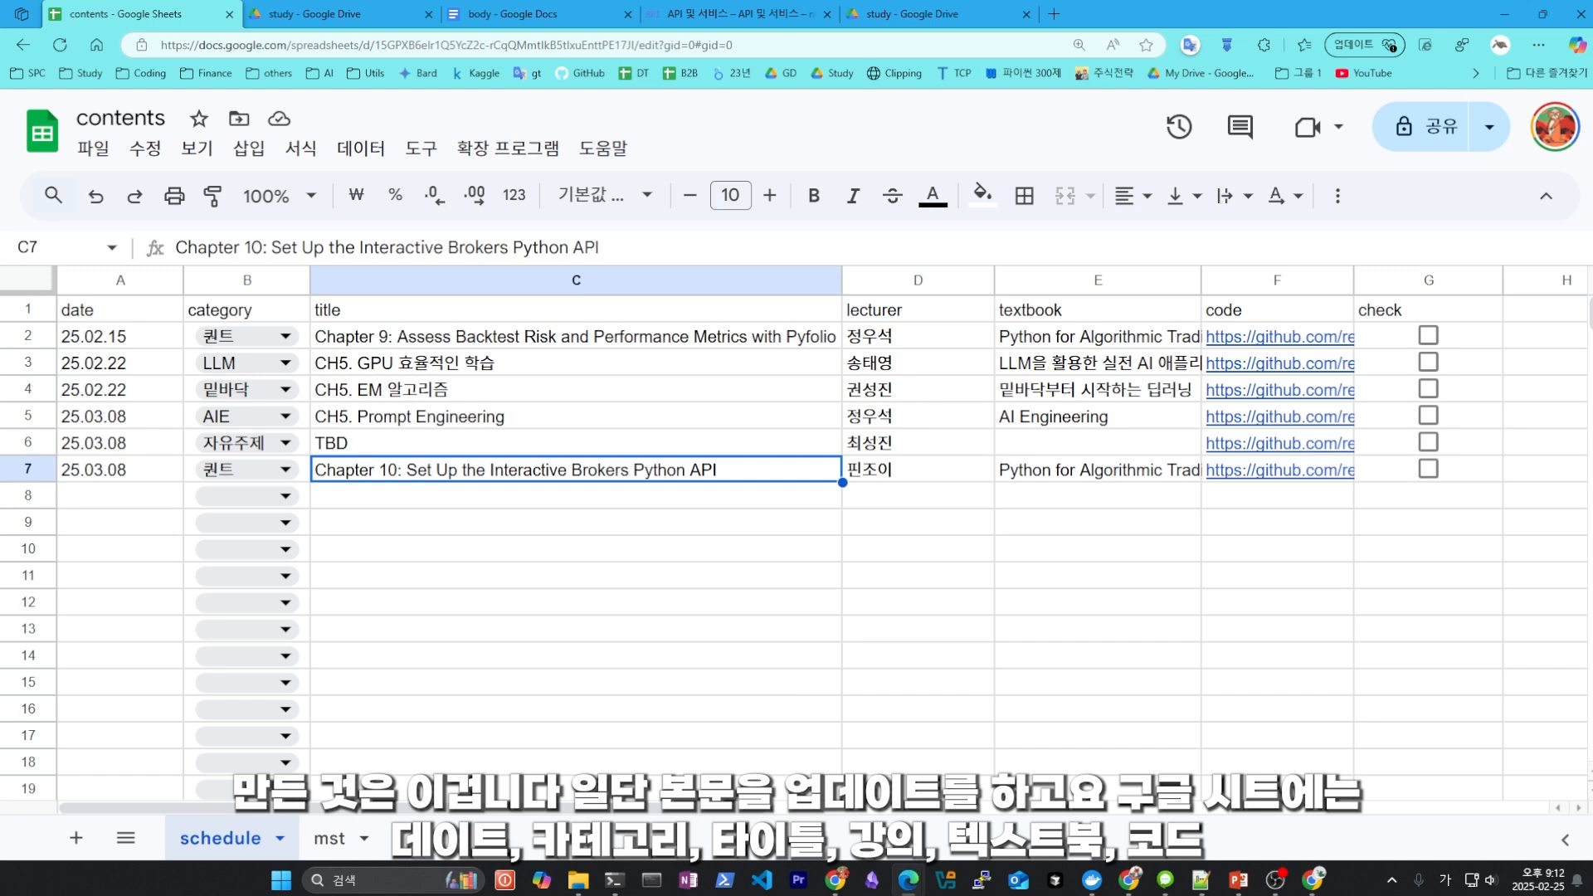
In the contents Google Sheet, go through the schedule headers date, category, title, lecturer, textbook, code and check.
{"action": "left_click", "coordinate": [120, 309]}
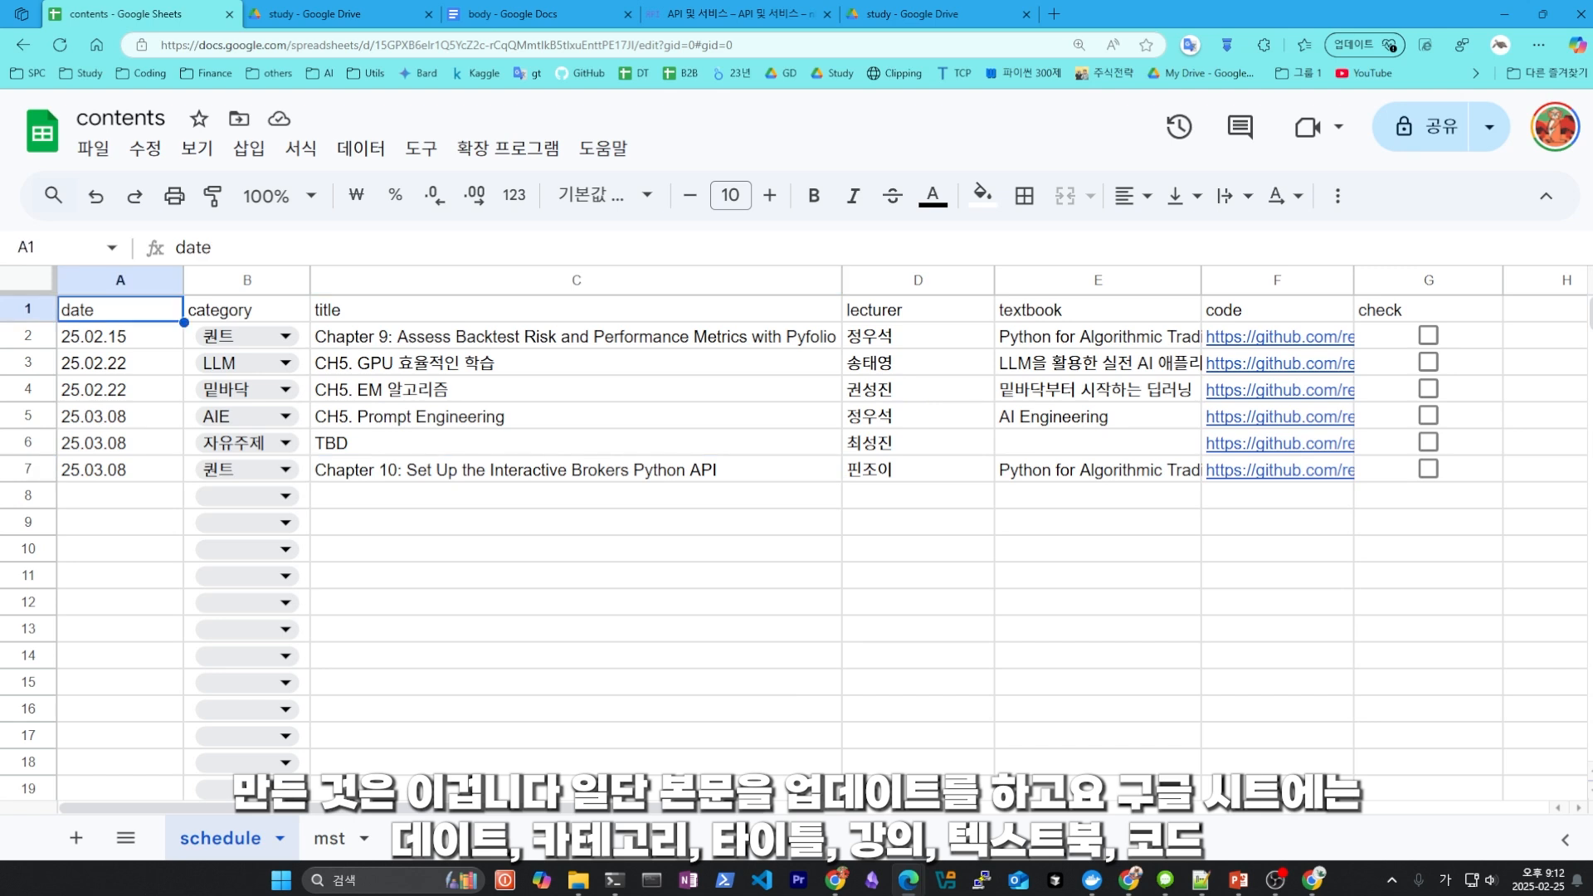
{"action": "left_click", "coordinate": [247, 309]}
{"action": "left_click", "coordinate": [576, 310]}
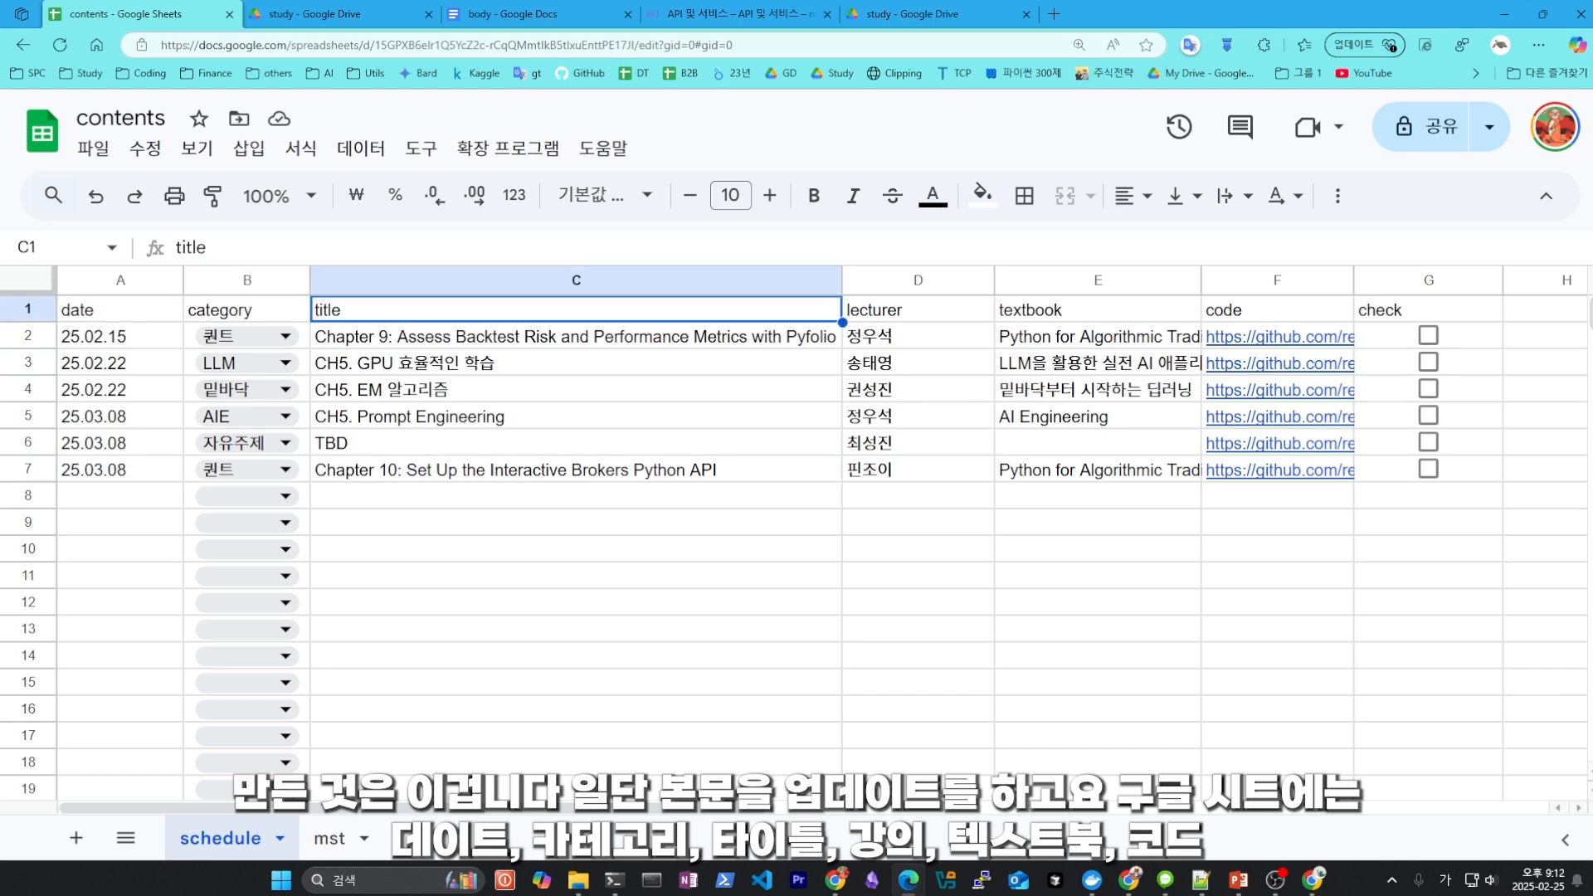
{"action": "left_click", "coordinate": [918, 309]}
{"action": "left_click", "coordinate": [1098, 310]}
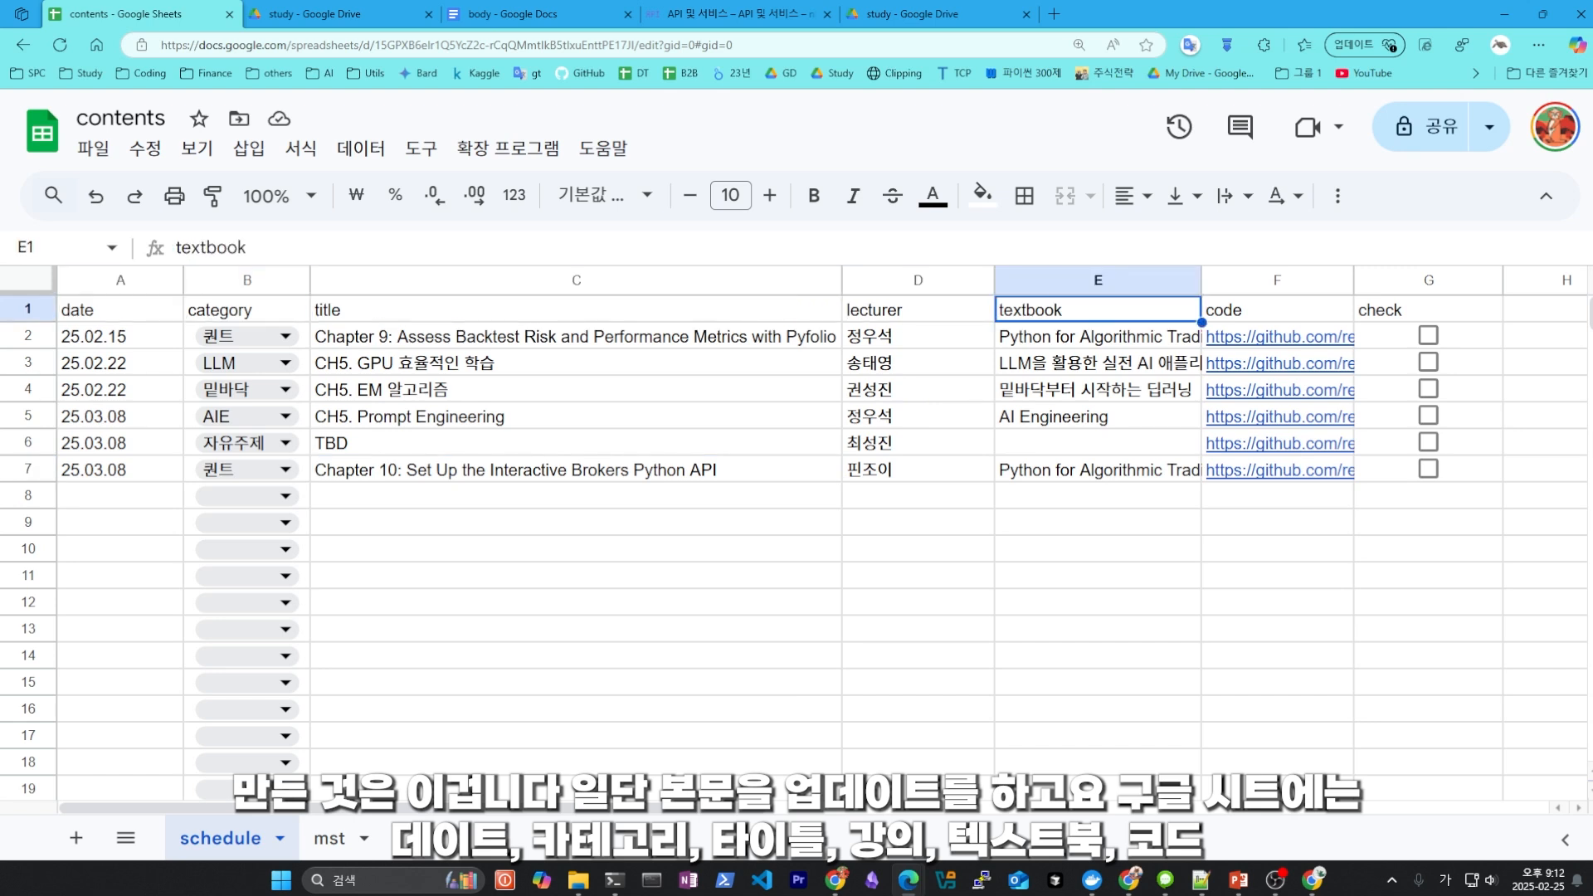
{"action": "left_click", "coordinate": [1277, 309]}
{"action": "left_click", "coordinate": [1428, 310]}
Try out the check column by ticking the boxes in rows 2, 3, 4 and 6 and clearing them again.
{"action": "left_click", "coordinate": [1428, 335]}
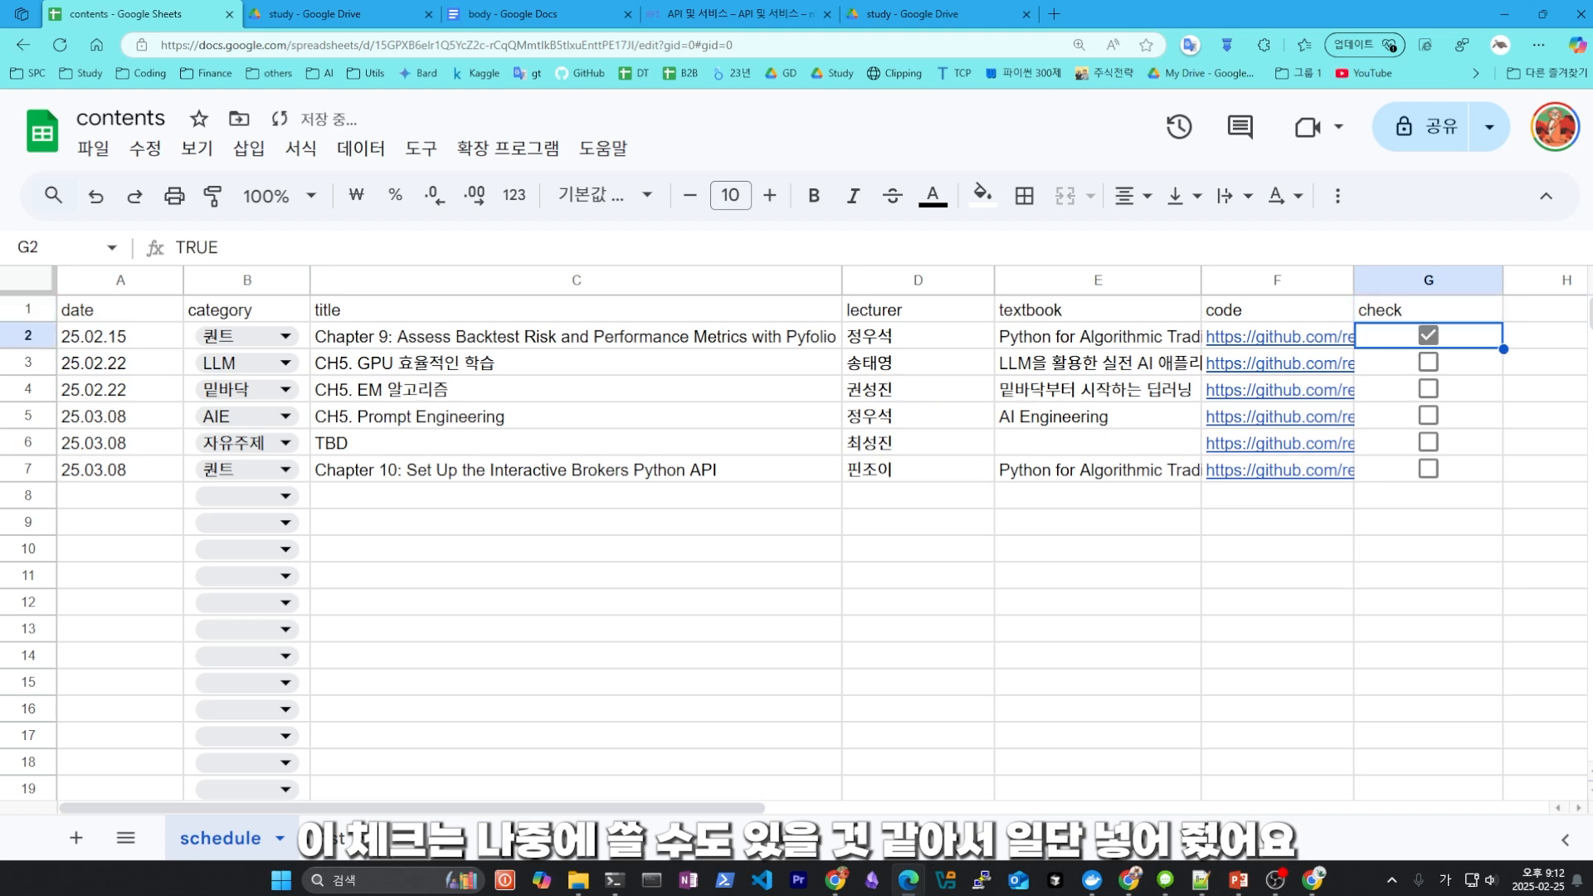
{"action": "left_click", "coordinate": [1428, 362]}
{"action": "left_click", "coordinate": [1428, 336]}
{"action": "left_click", "coordinate": [1428, 362]}
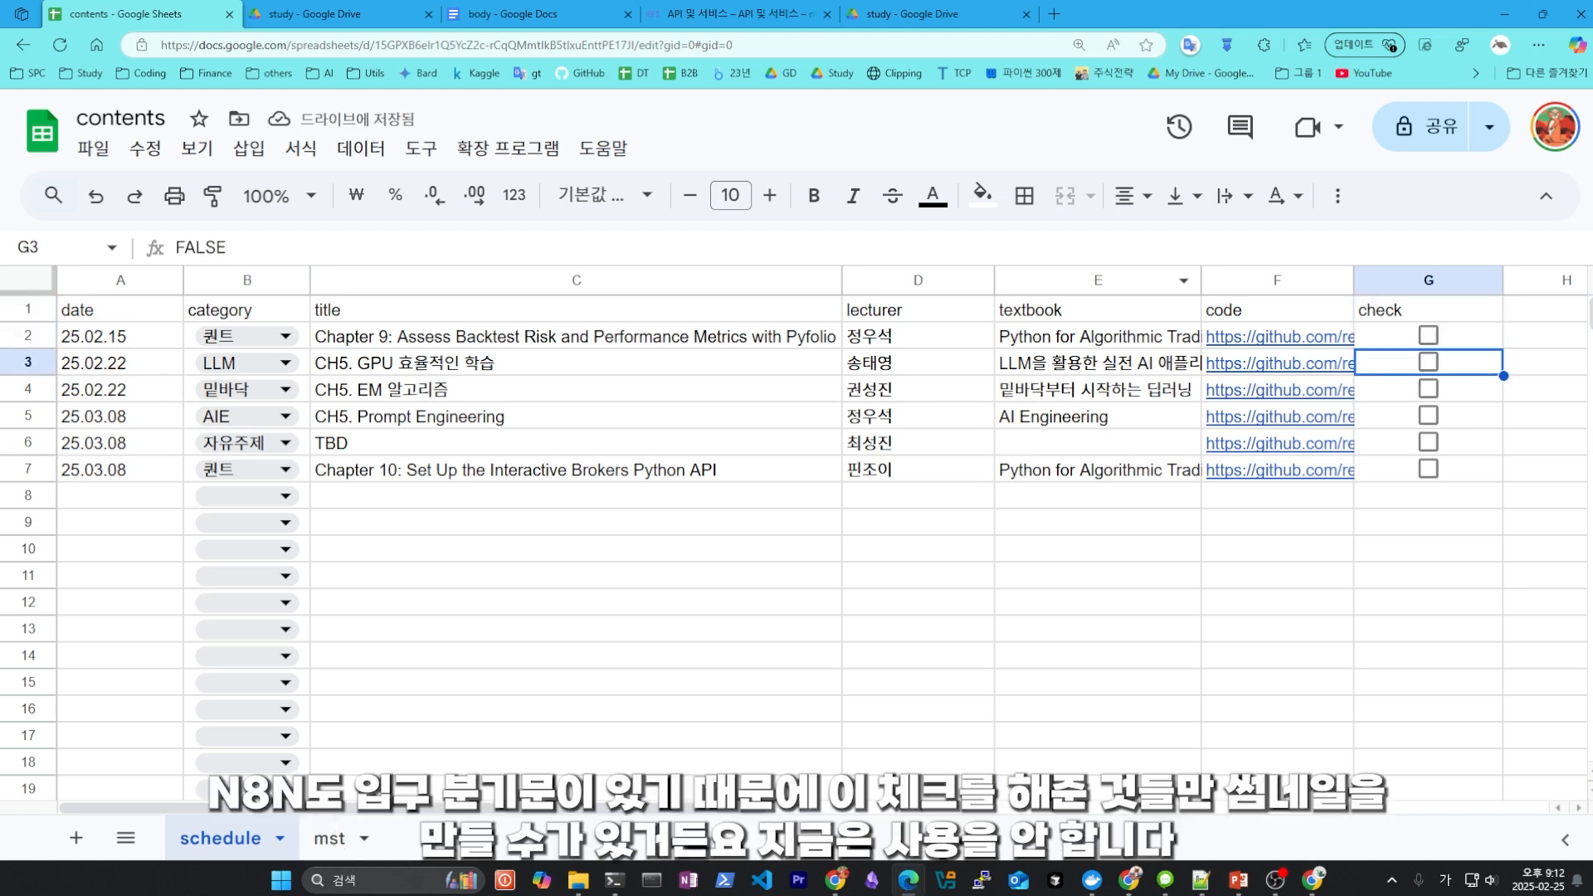
{"action": "left_click", "coordinate": [1428, 335]}
{"action": "left_click", "coordinate": [1428, 388]}
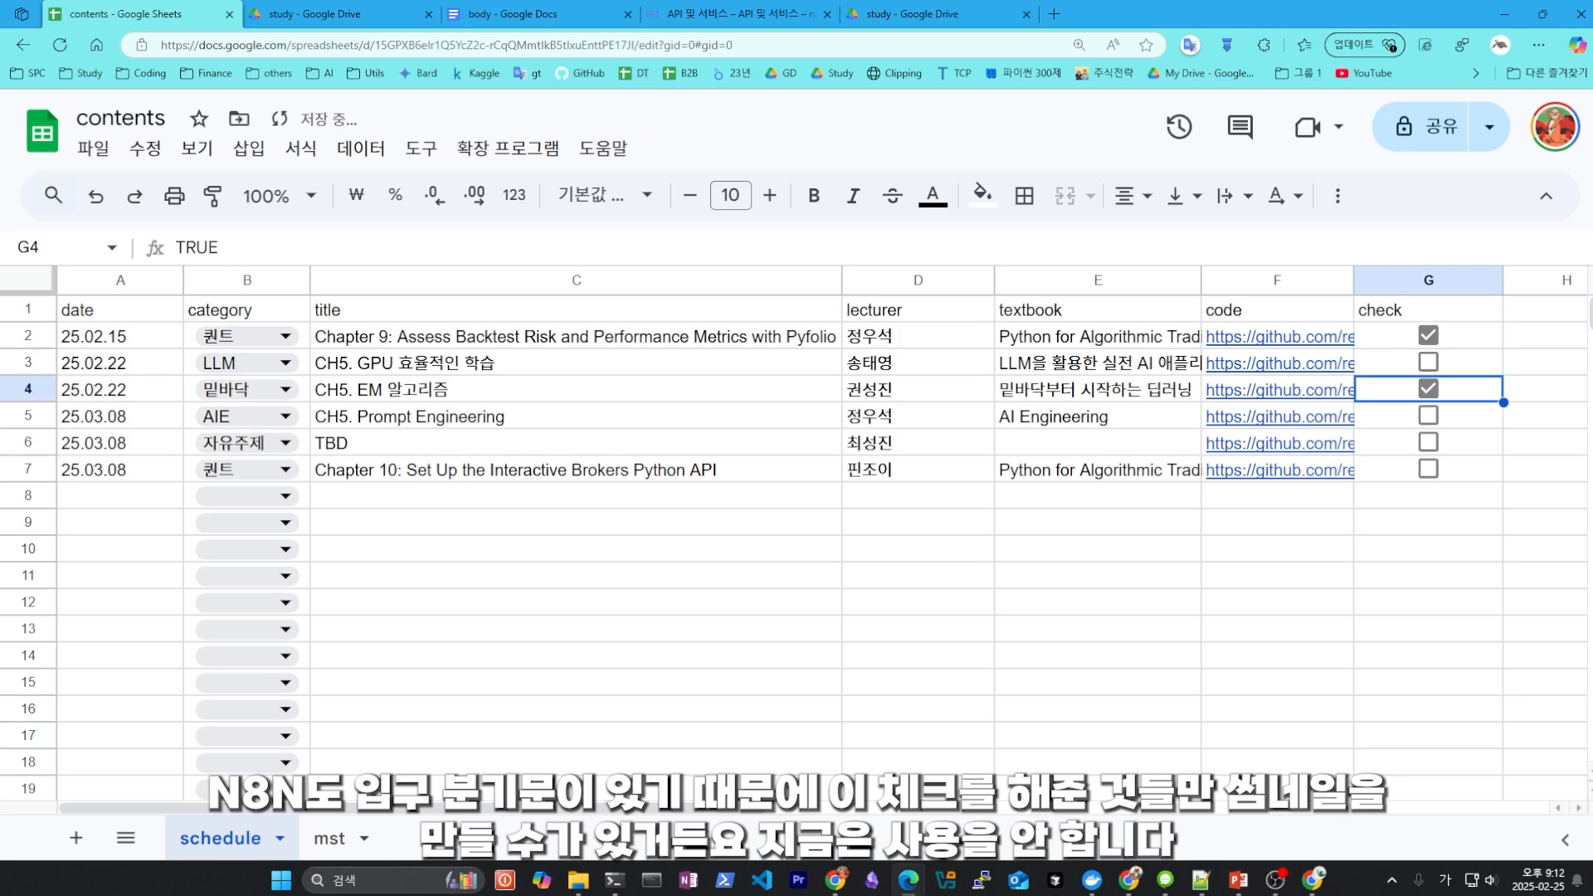
{"action": "left_click", "coordinate": [1428, 441]}
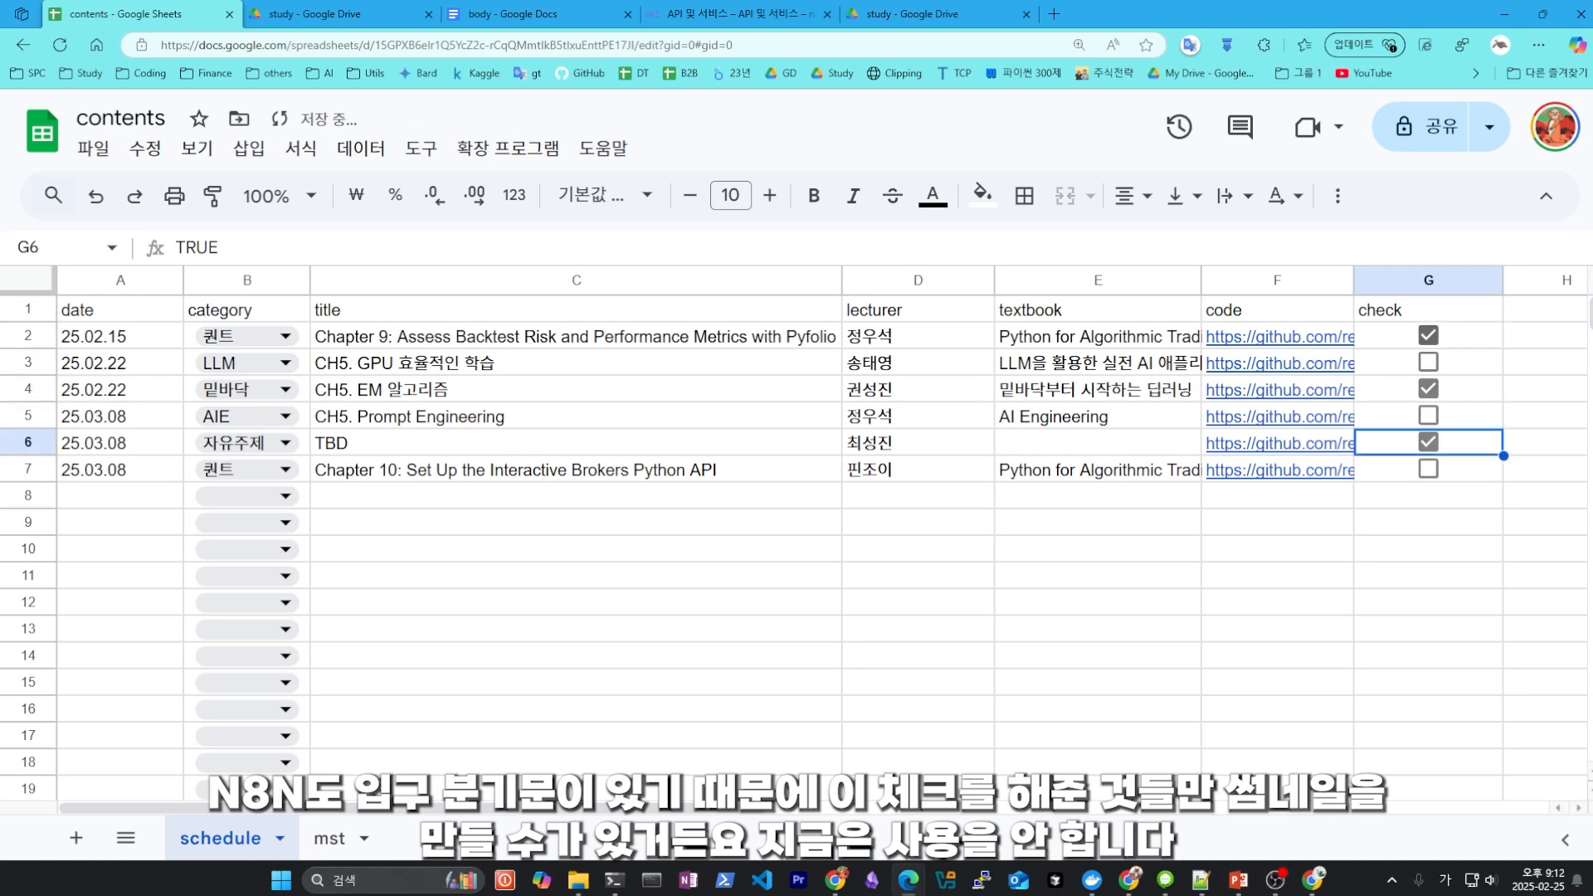
{"action": "left_click", "coordinate": [1427, 335]}
{"action": "left_click", "coordinate": [1428, 388]}
{"action": "left_click", "coordinate": [1428, 442]}
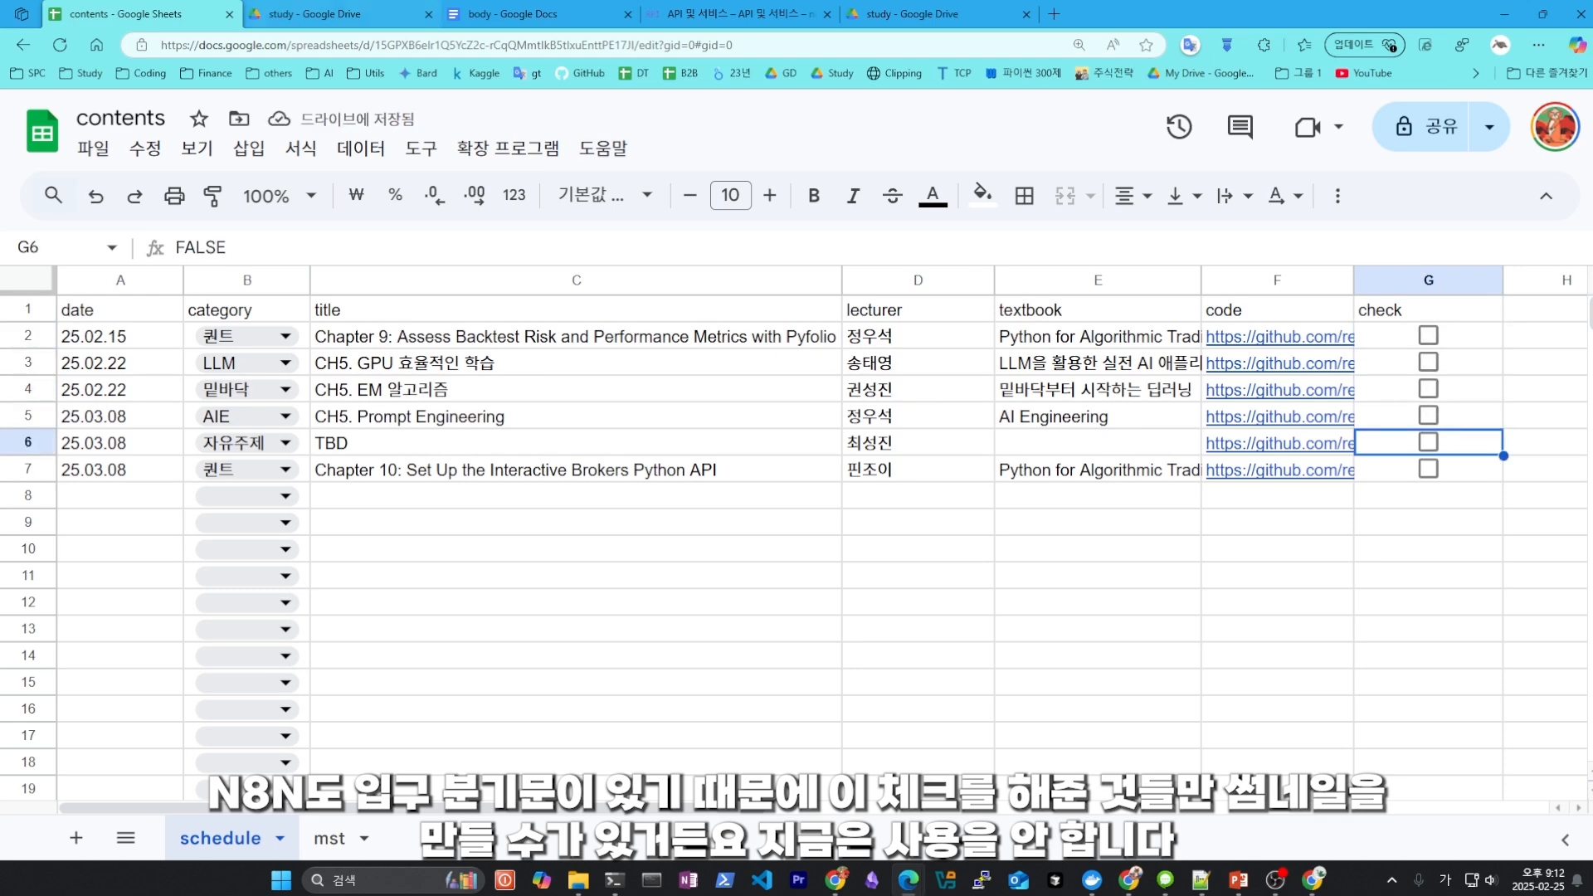
Delete all the selected text in the body Google Docs document.
{"action": "key", "text": "ctrl+Tab"}
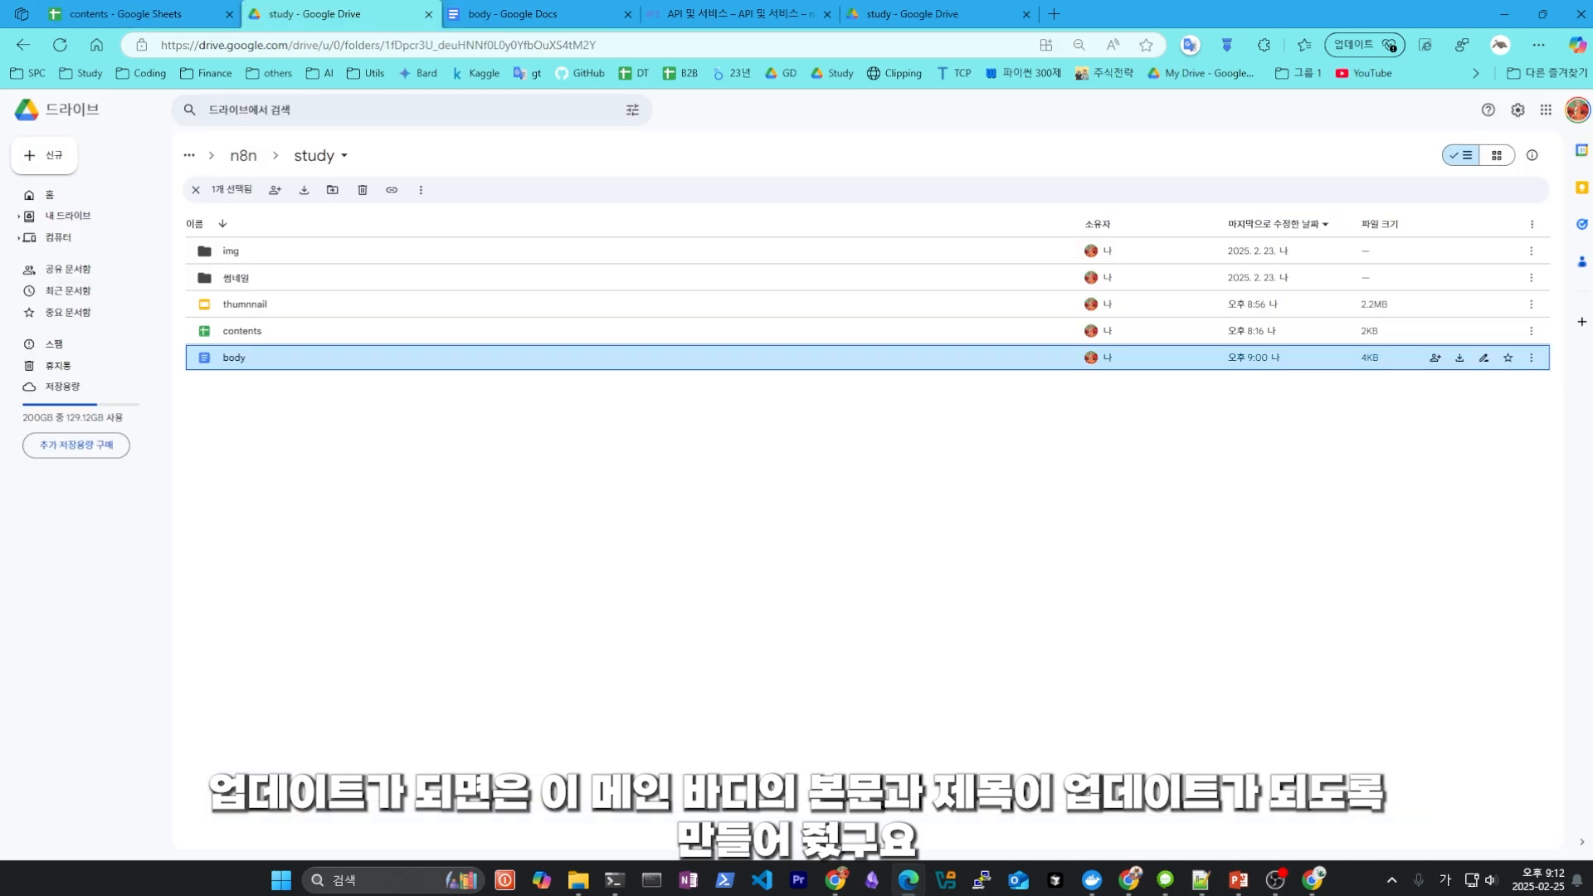
{"action": "key", "text": "ctrl+Tab"}
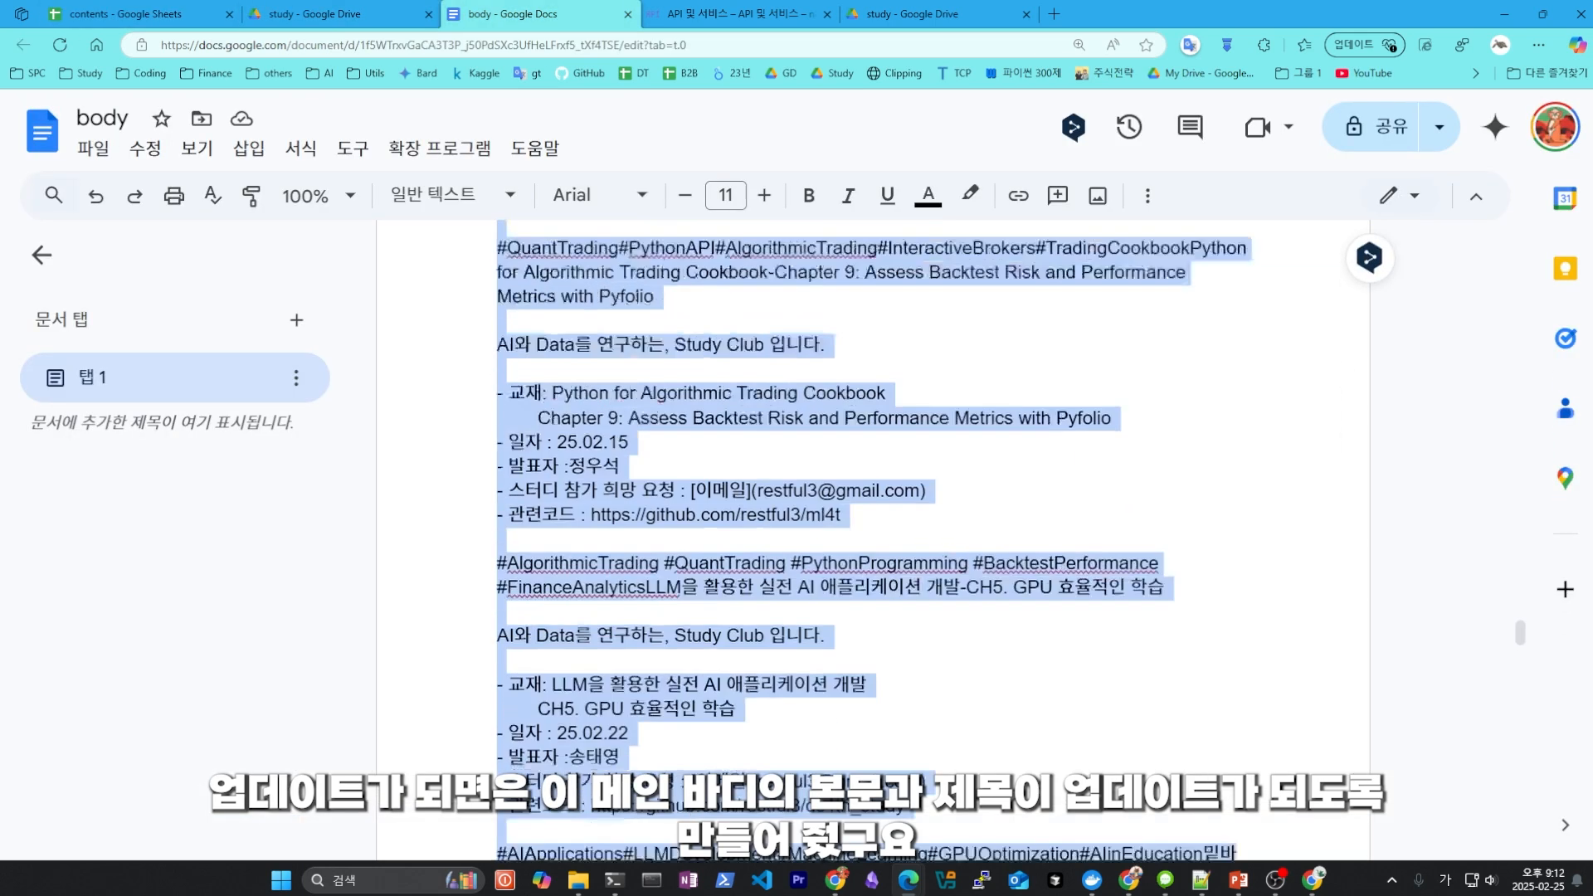
{"action": "scroll", "coordinate": [871, 539], "scroll_direction": "up", "scroll_amount": 5}
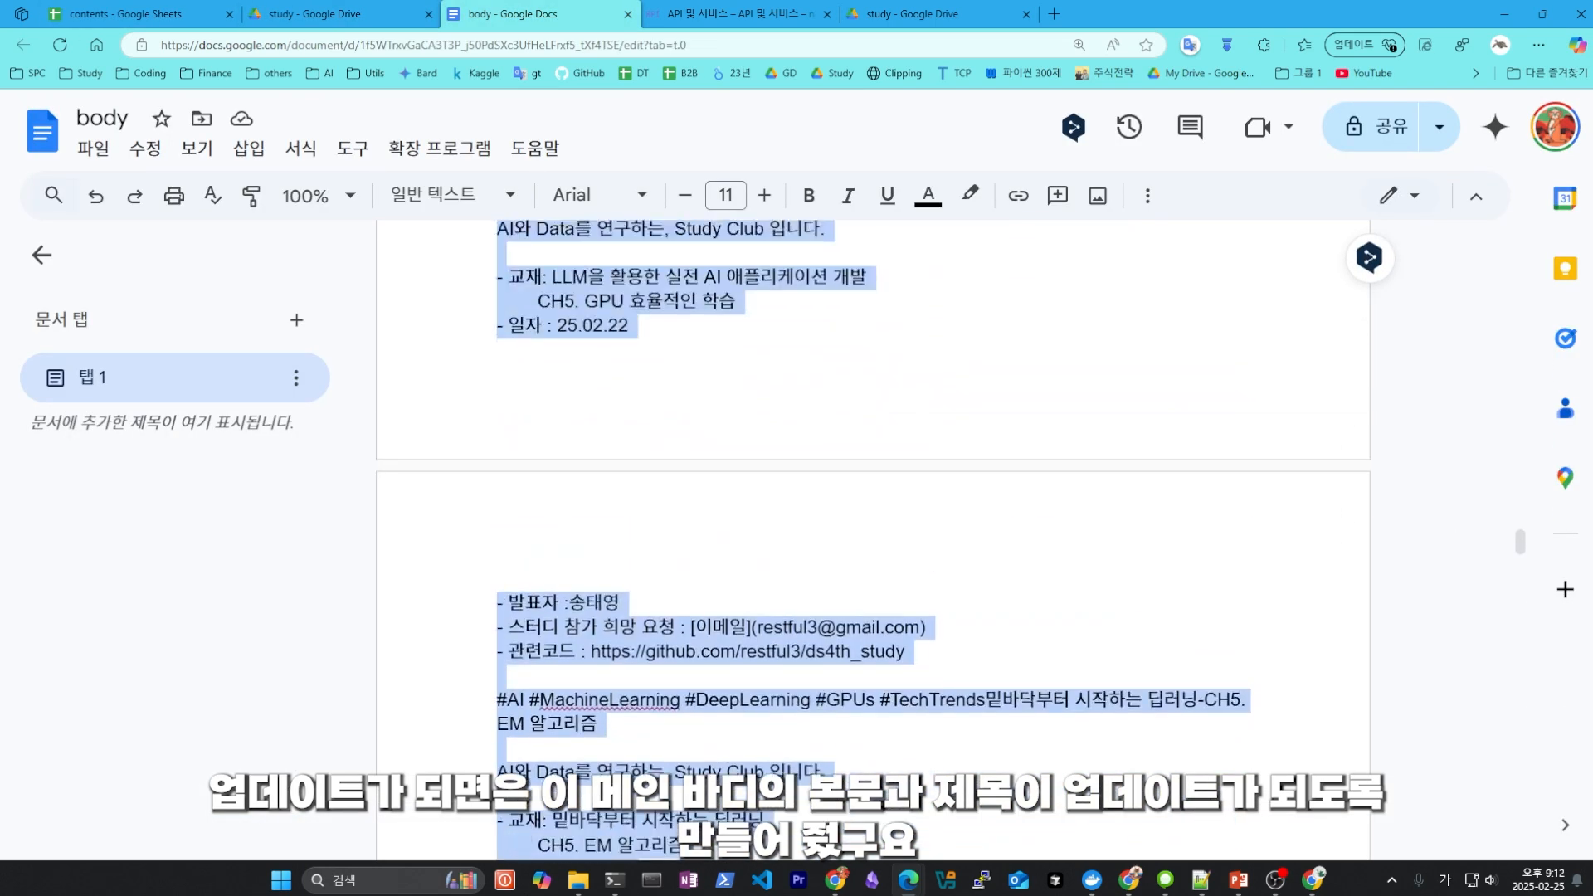
{"action": "key", "text": "Delete"}
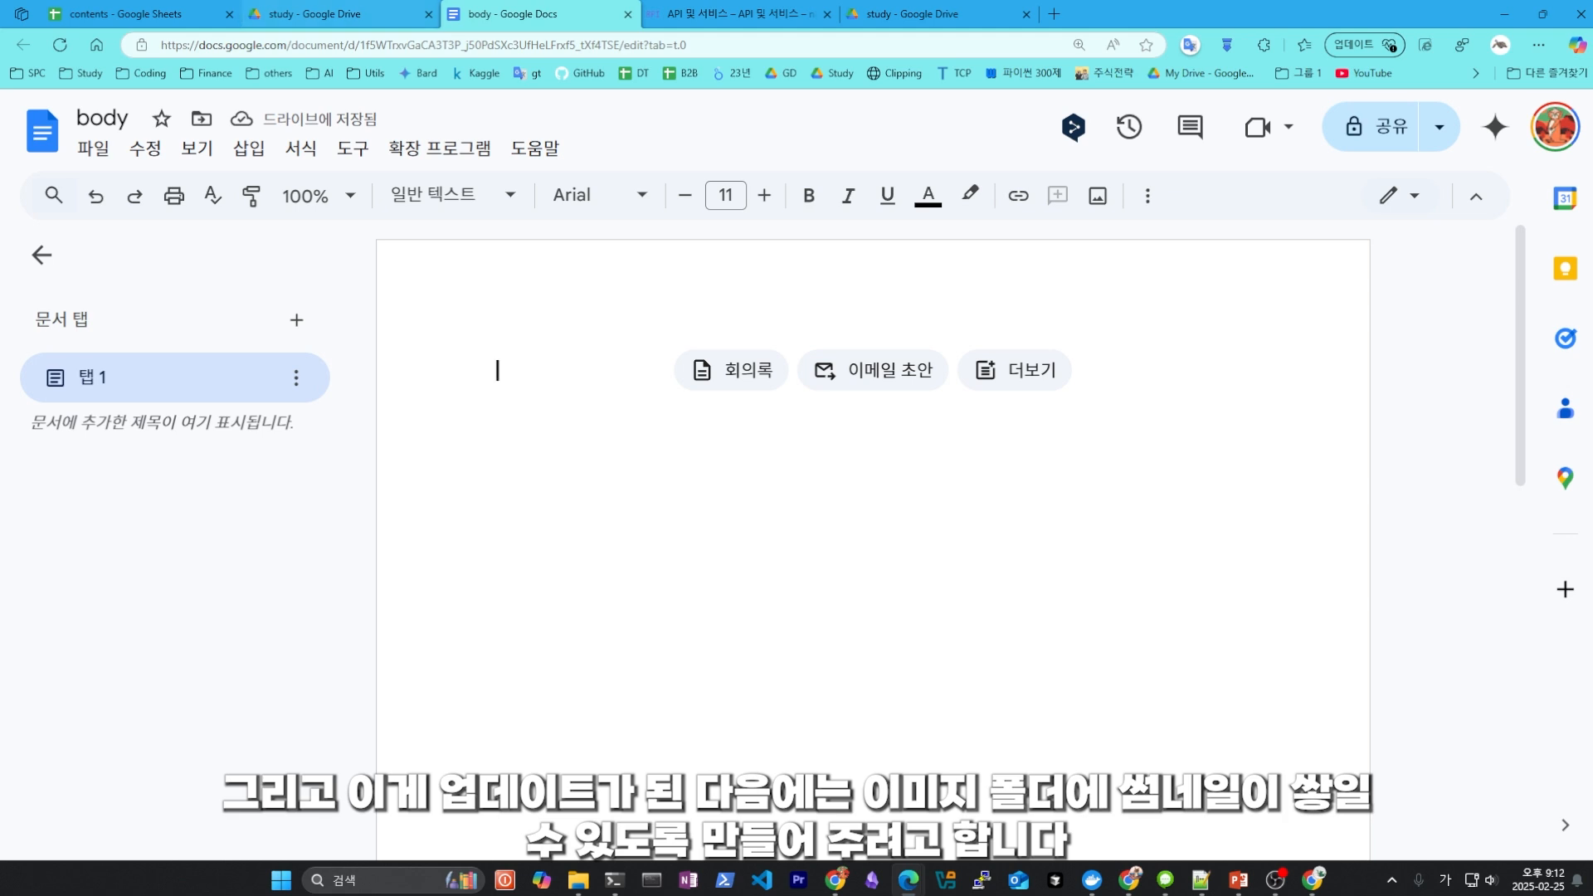
Open Drive's img folder and highlight the IDs in the URLs of the body document, the img folder and the contents sheet.
{"action": "key", "text": "ctrl+shift+Tab"}
{"action": "double_click", "coordinate": [231, 250]}
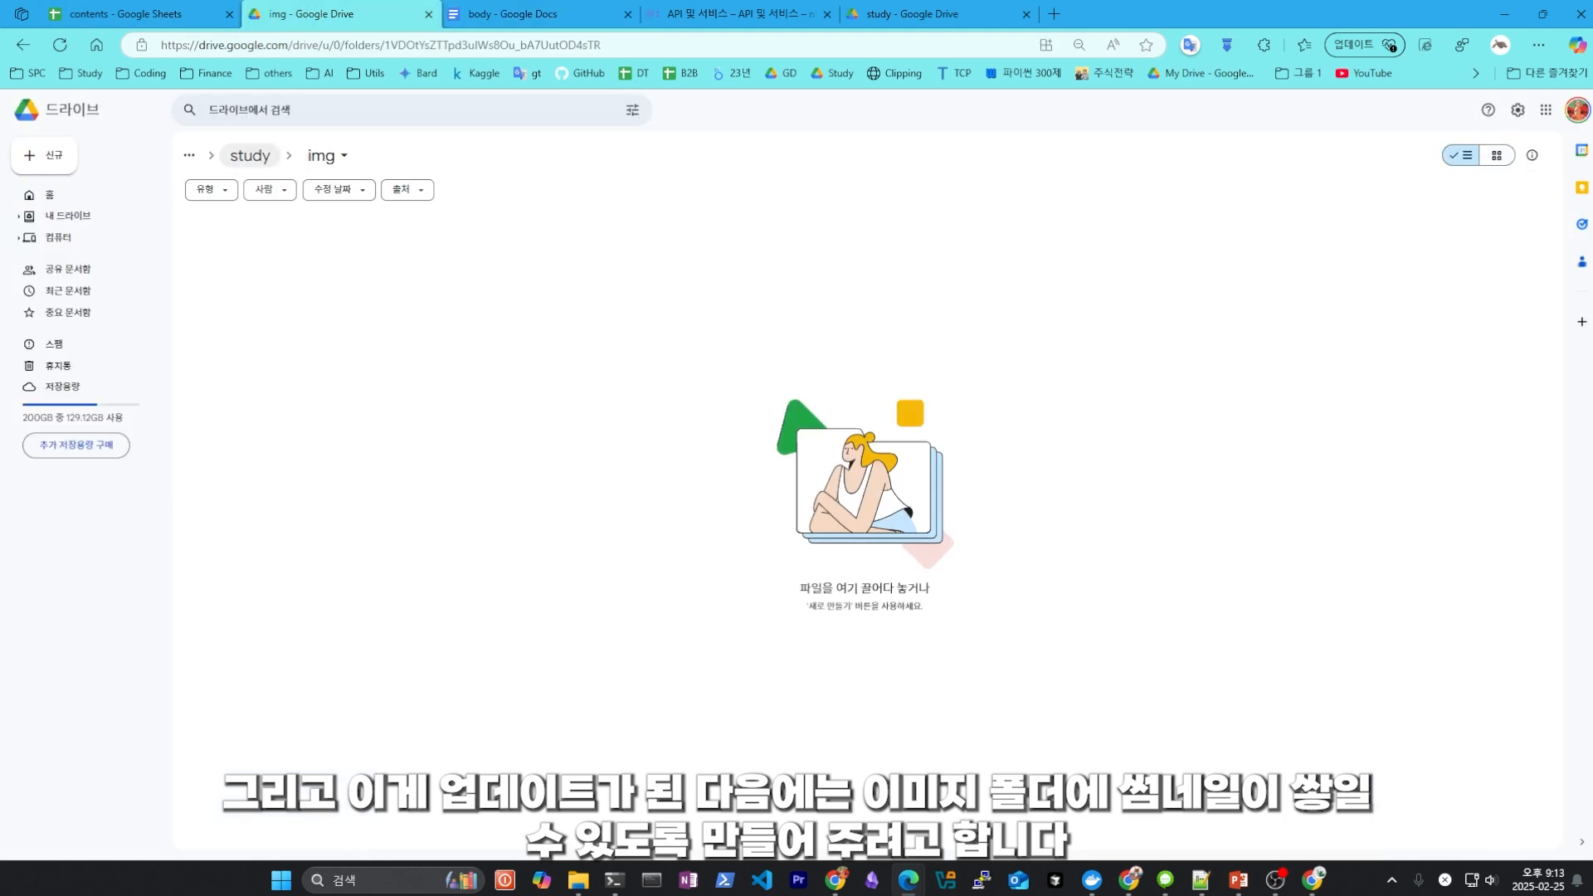
{"action": "key", "text": "ctrl+Tab"}
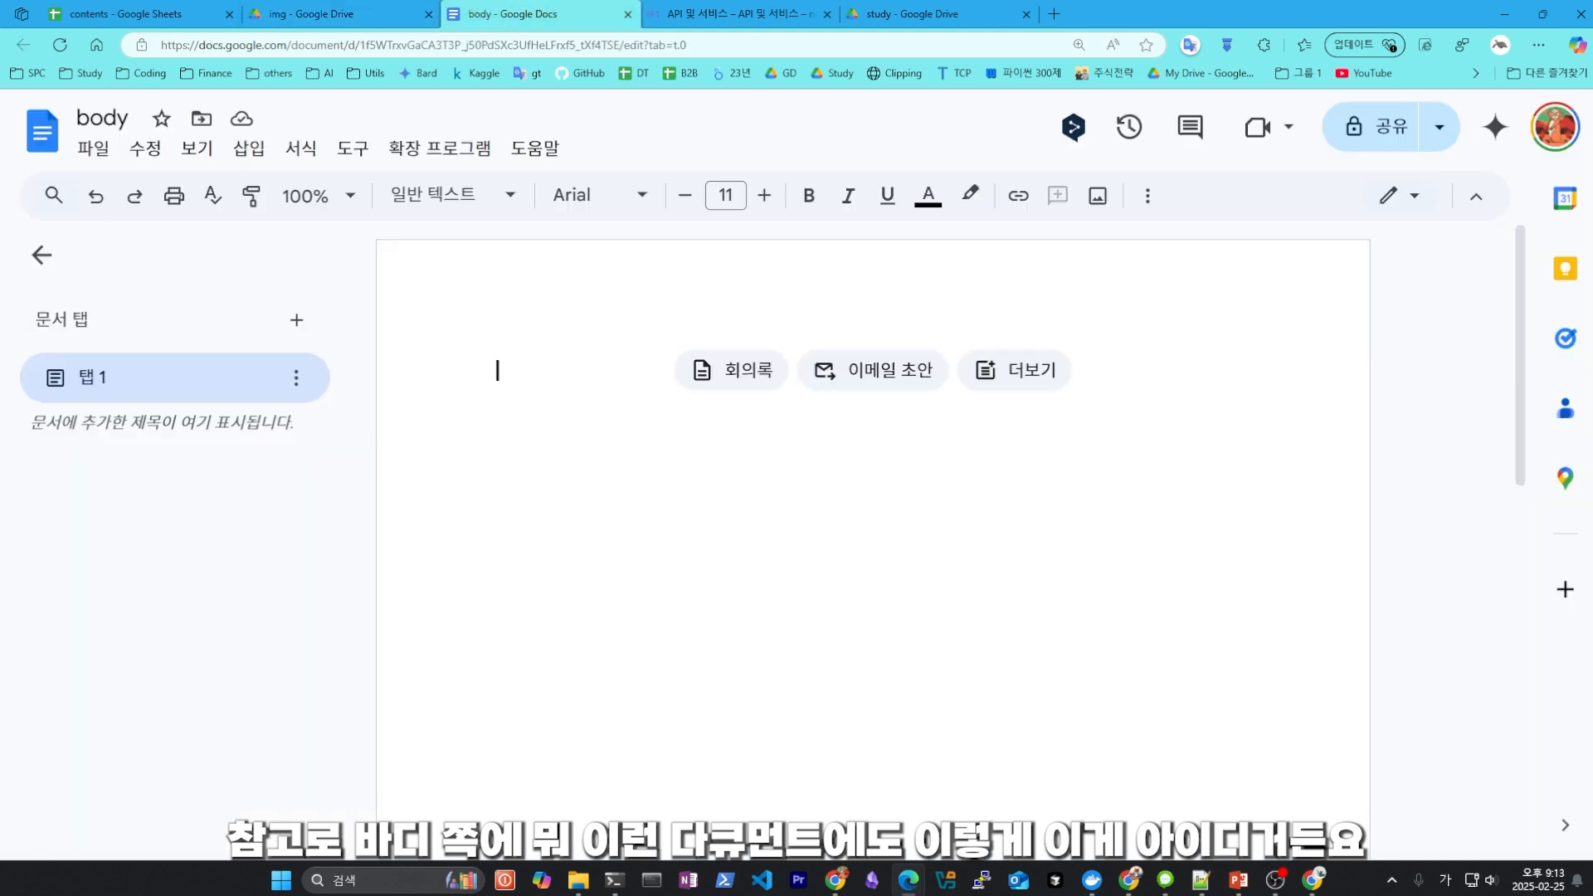
{"action": "left_click_drag", "start_coordinate": [360, 45], "coordinate": [620, 44]}
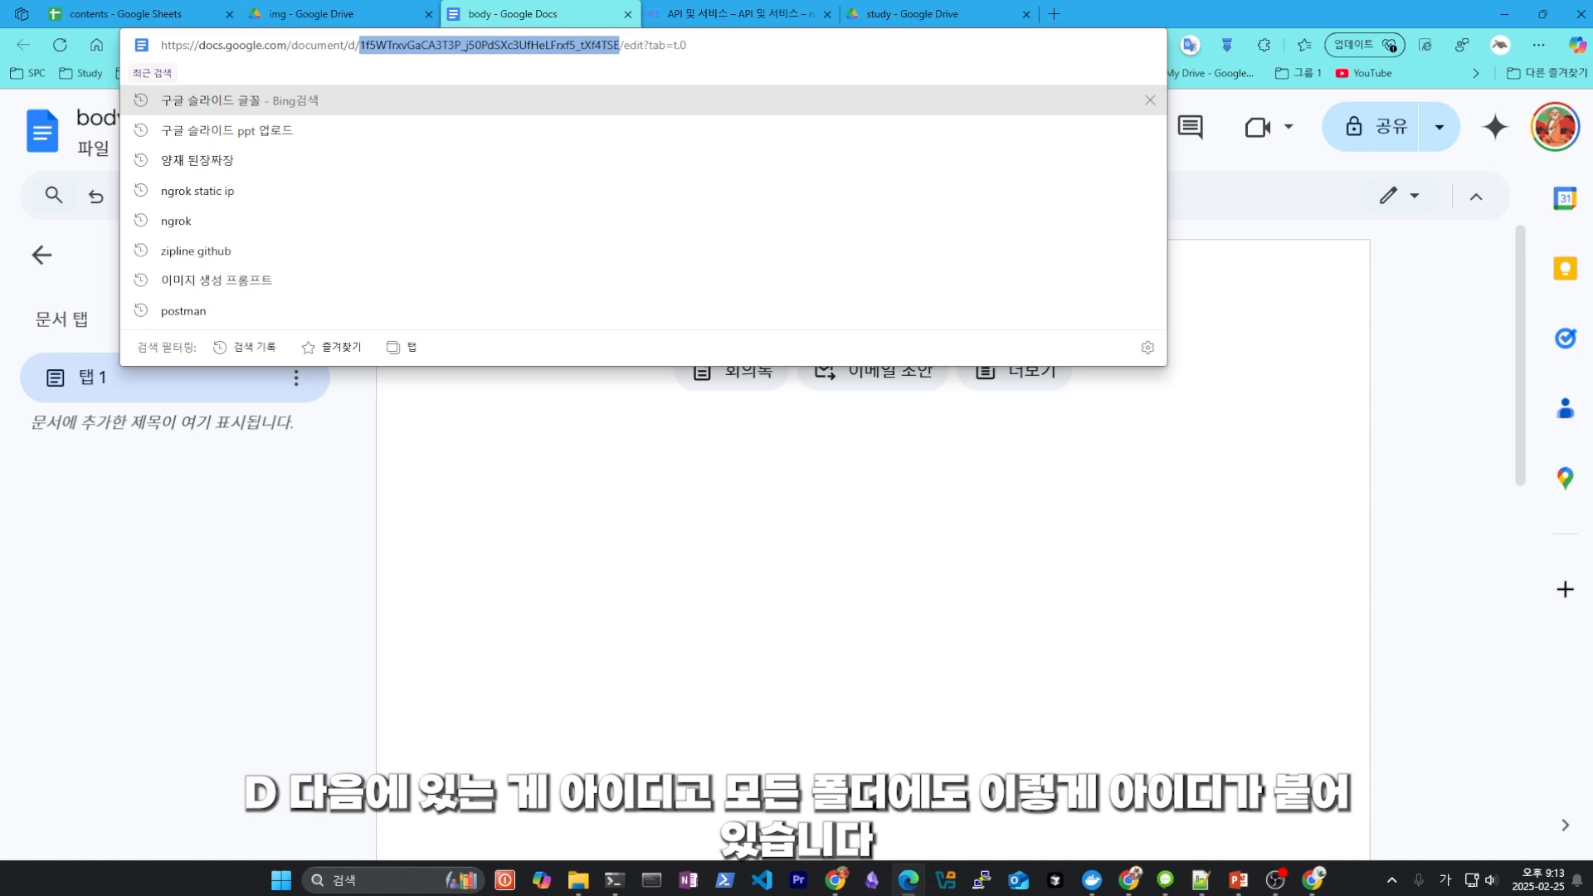
{"action": "left_click", "coordinate": [341, 14]}
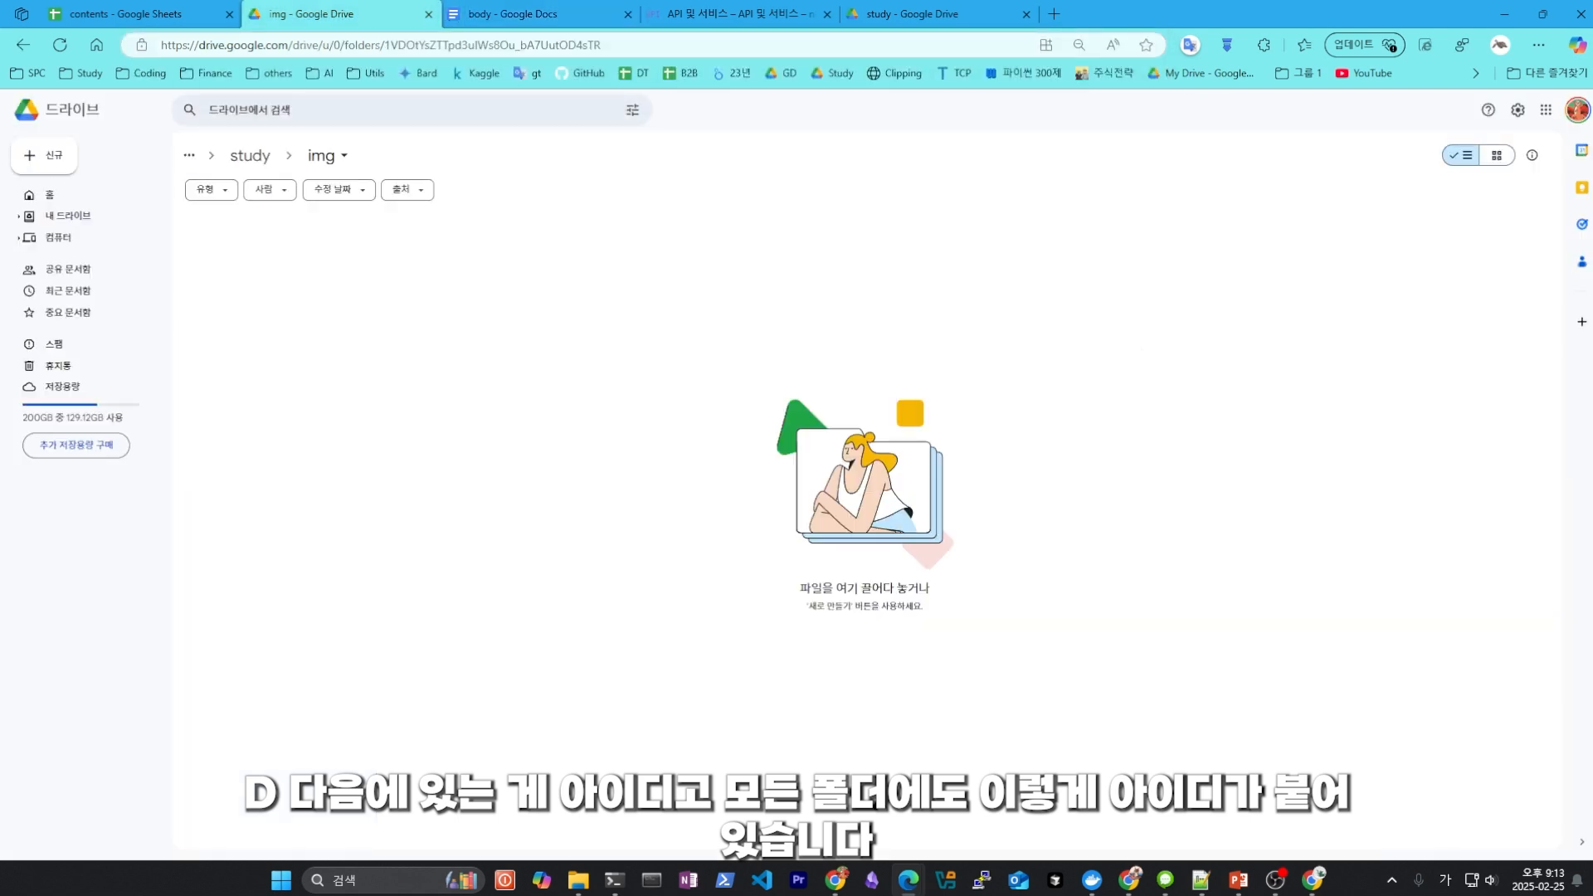
{"action": "left_click_drag", "start_coordinate": [384, 45], "coordinate": [601, 45]}
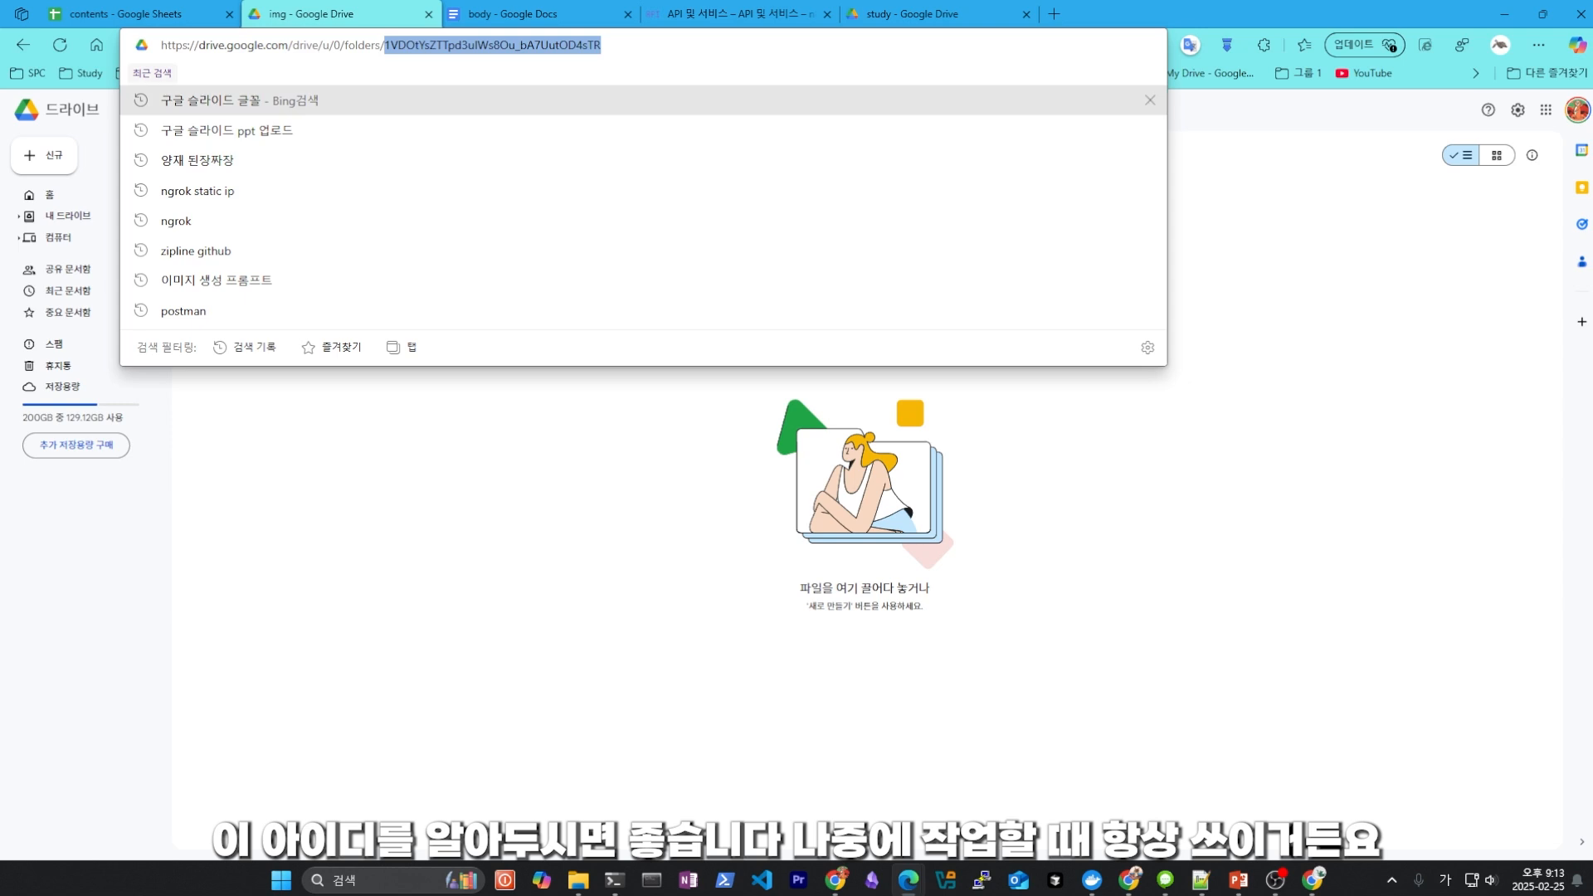
{"action": "left_click", "coordinate": [137, 14]}
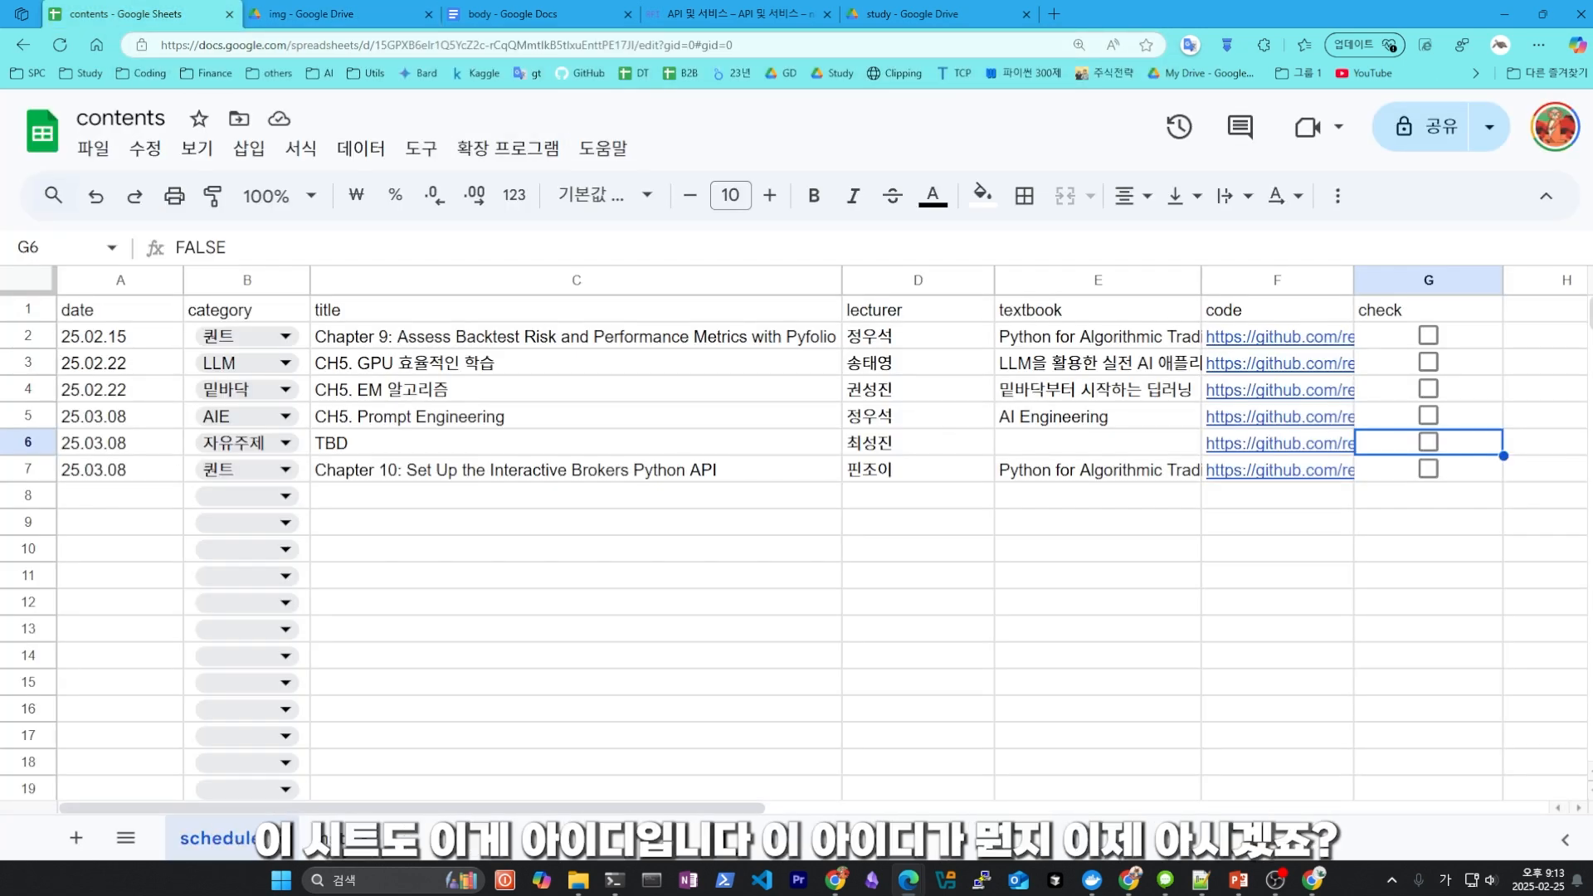
{"action": "left_click_drag", "start_coordinate": [374, 45], "coordinate": [635, 45]}
{"action": "key", "text": "Escape"}
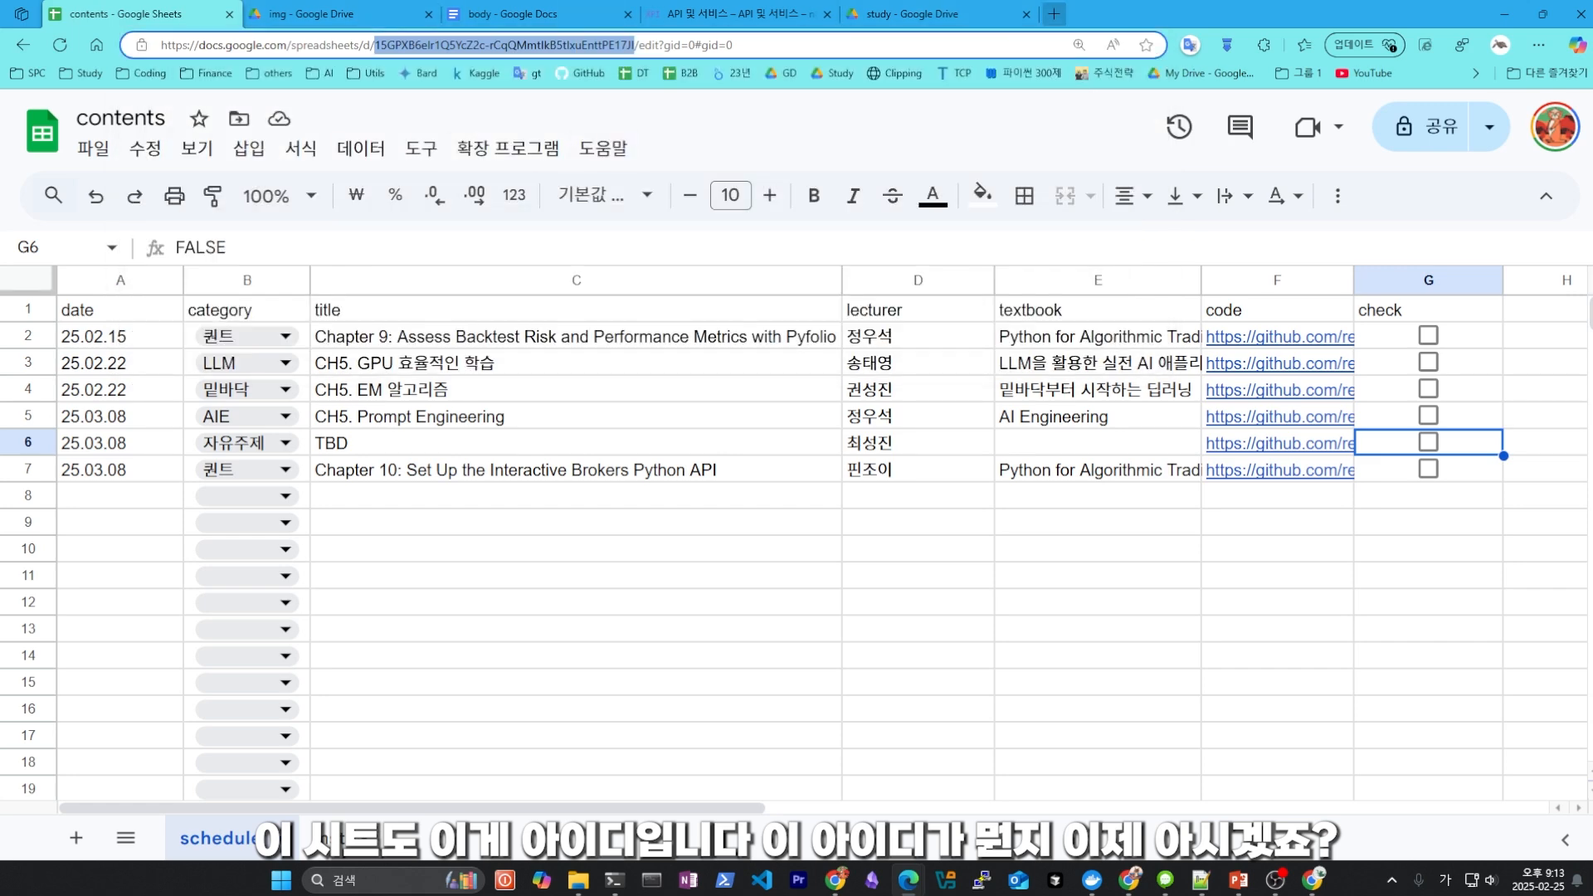
Switch to the n8n workflow, open the Google Sheets Trigger1 node and select the Google Sheets Trigger account credential.
{"action": "left_click", "coordinate": [1504, 13]}
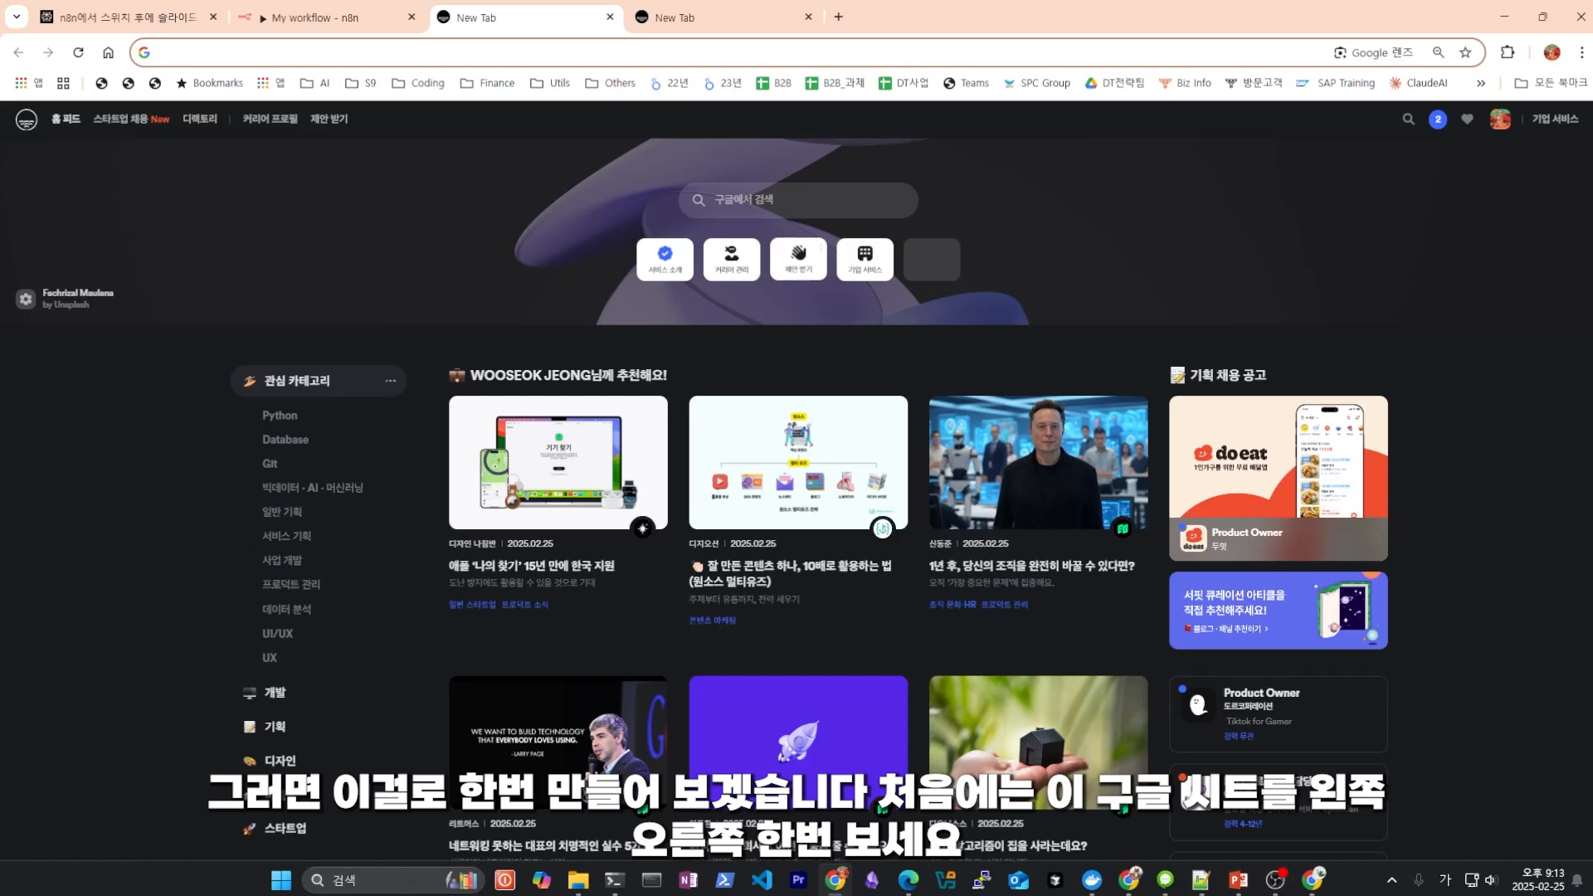
{"action": "left_click", "coordinate": [307, 17]}
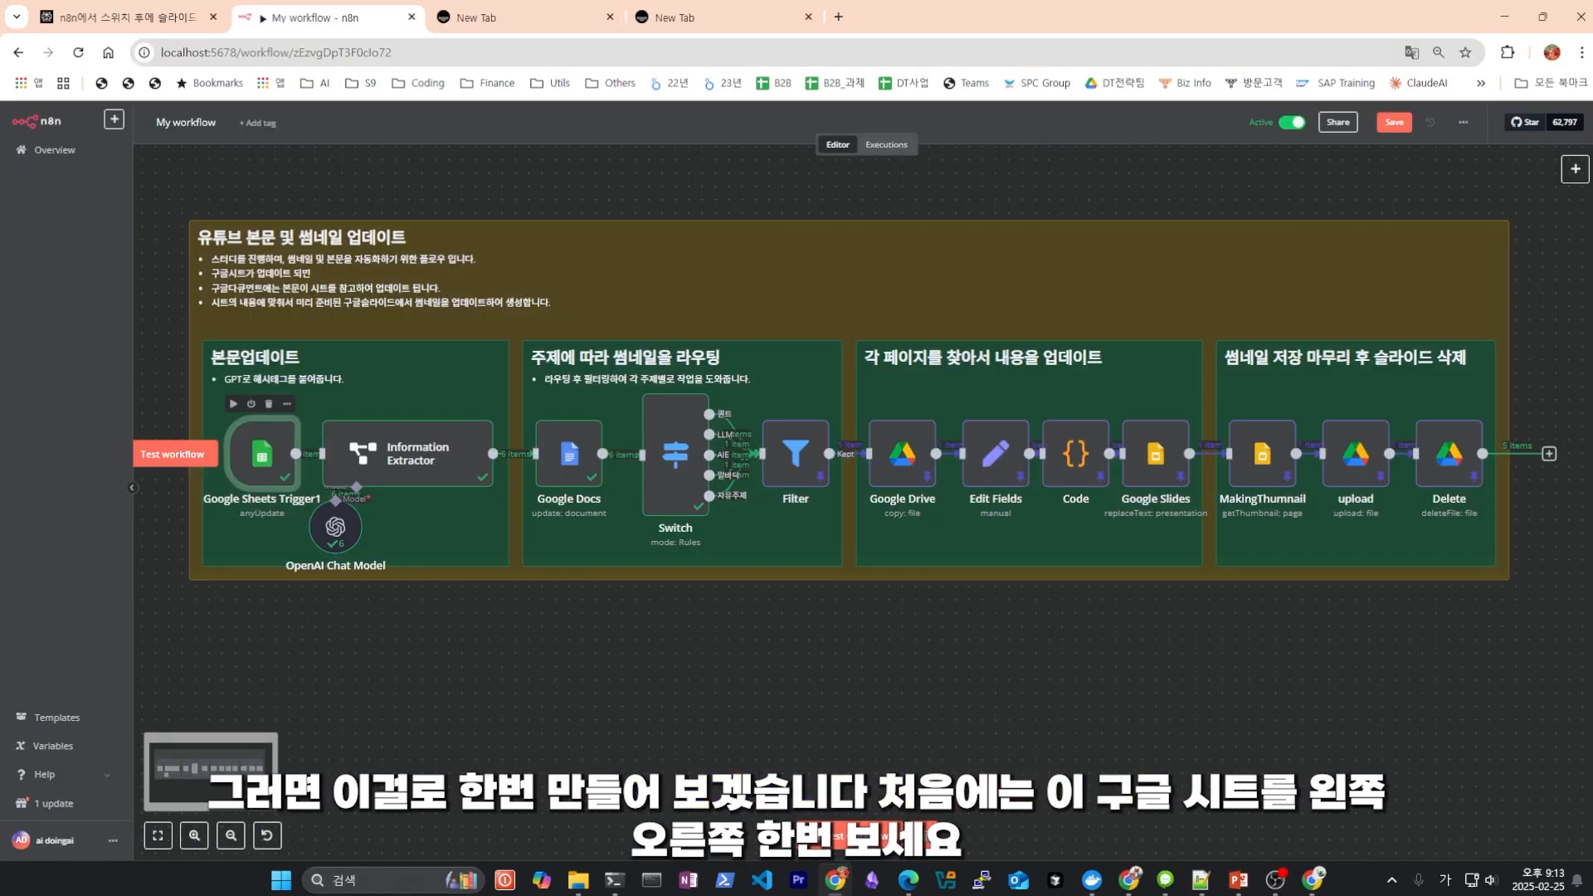
{"action": "double_click", "coordinate": [262, 453]}
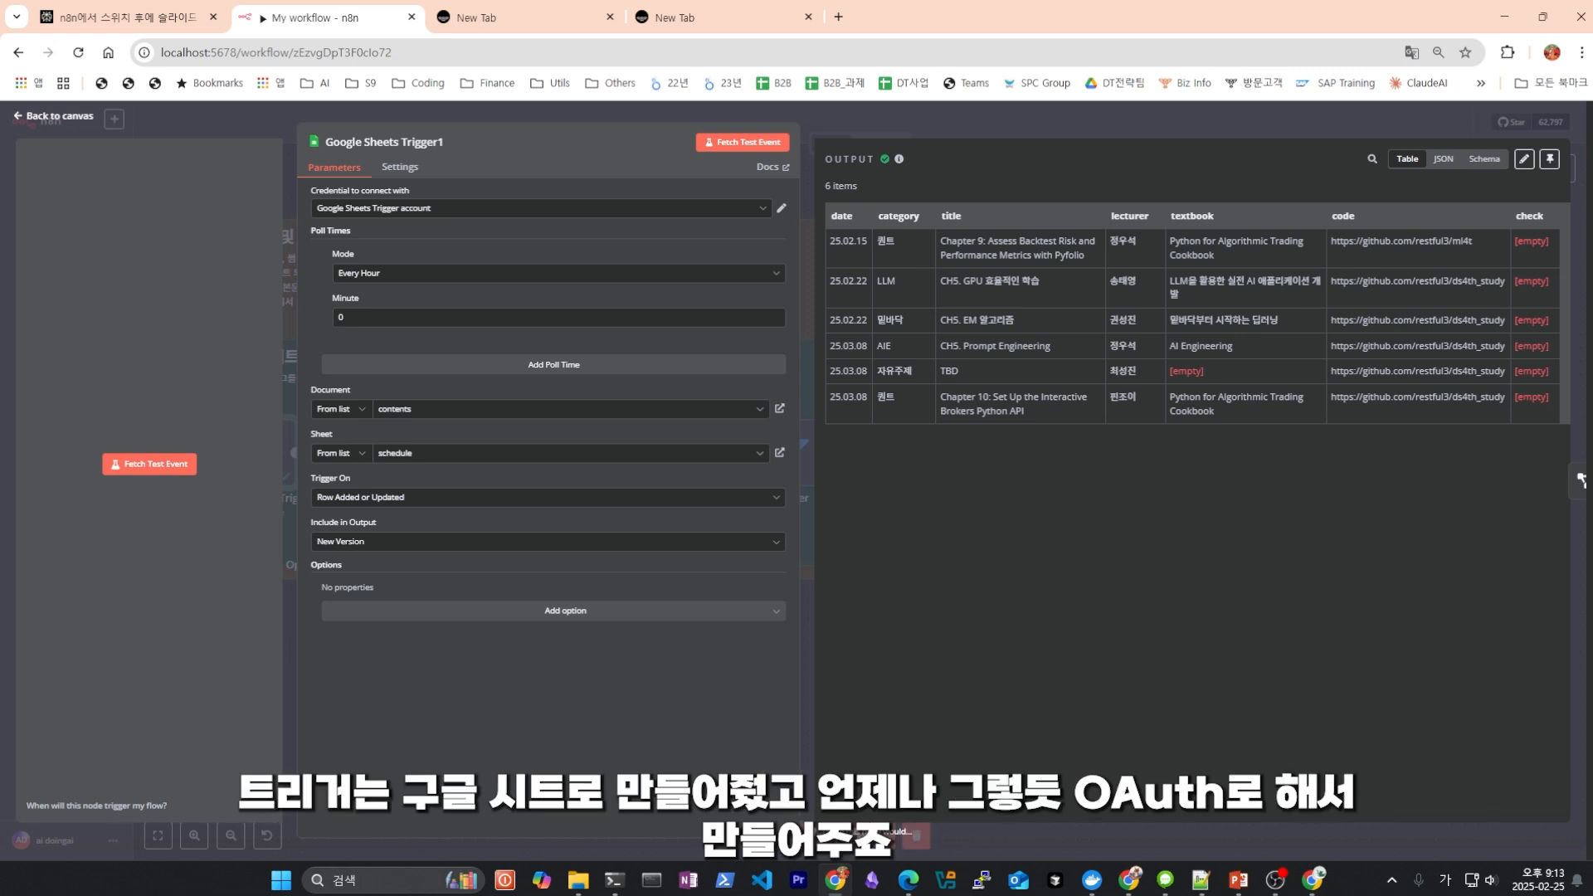
{"action": "left_click", "coordinate": [318, 207]}
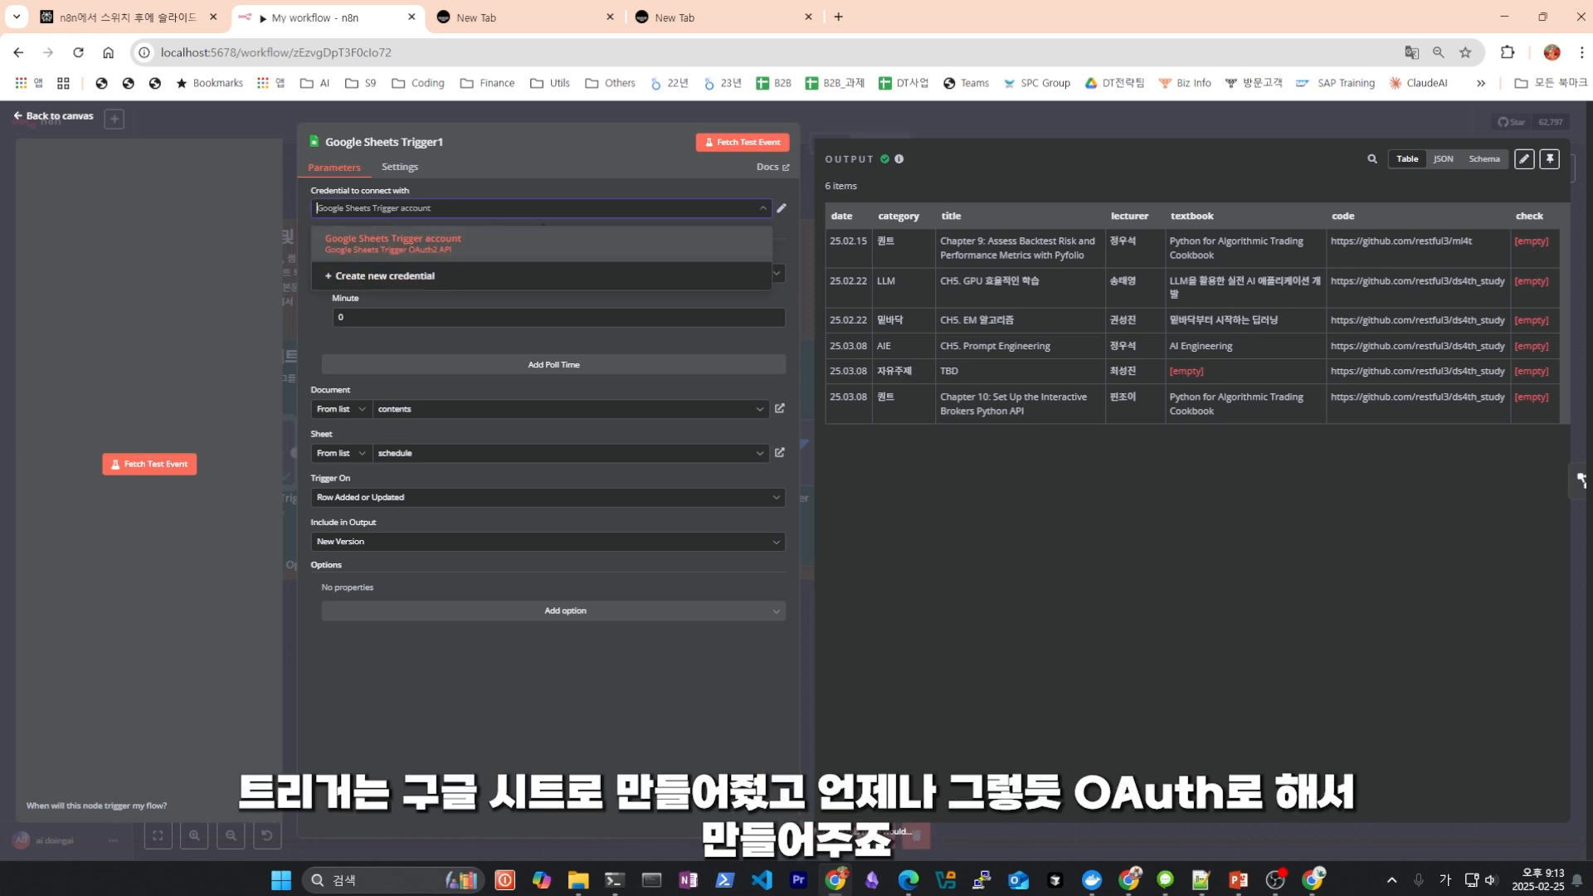
{"action": "left_click", "coordinate": [392, 242]}
Set the trigger's document to contents and its sheet to schedule.
{"action": "left_click", "coordinate": [566, 409]}
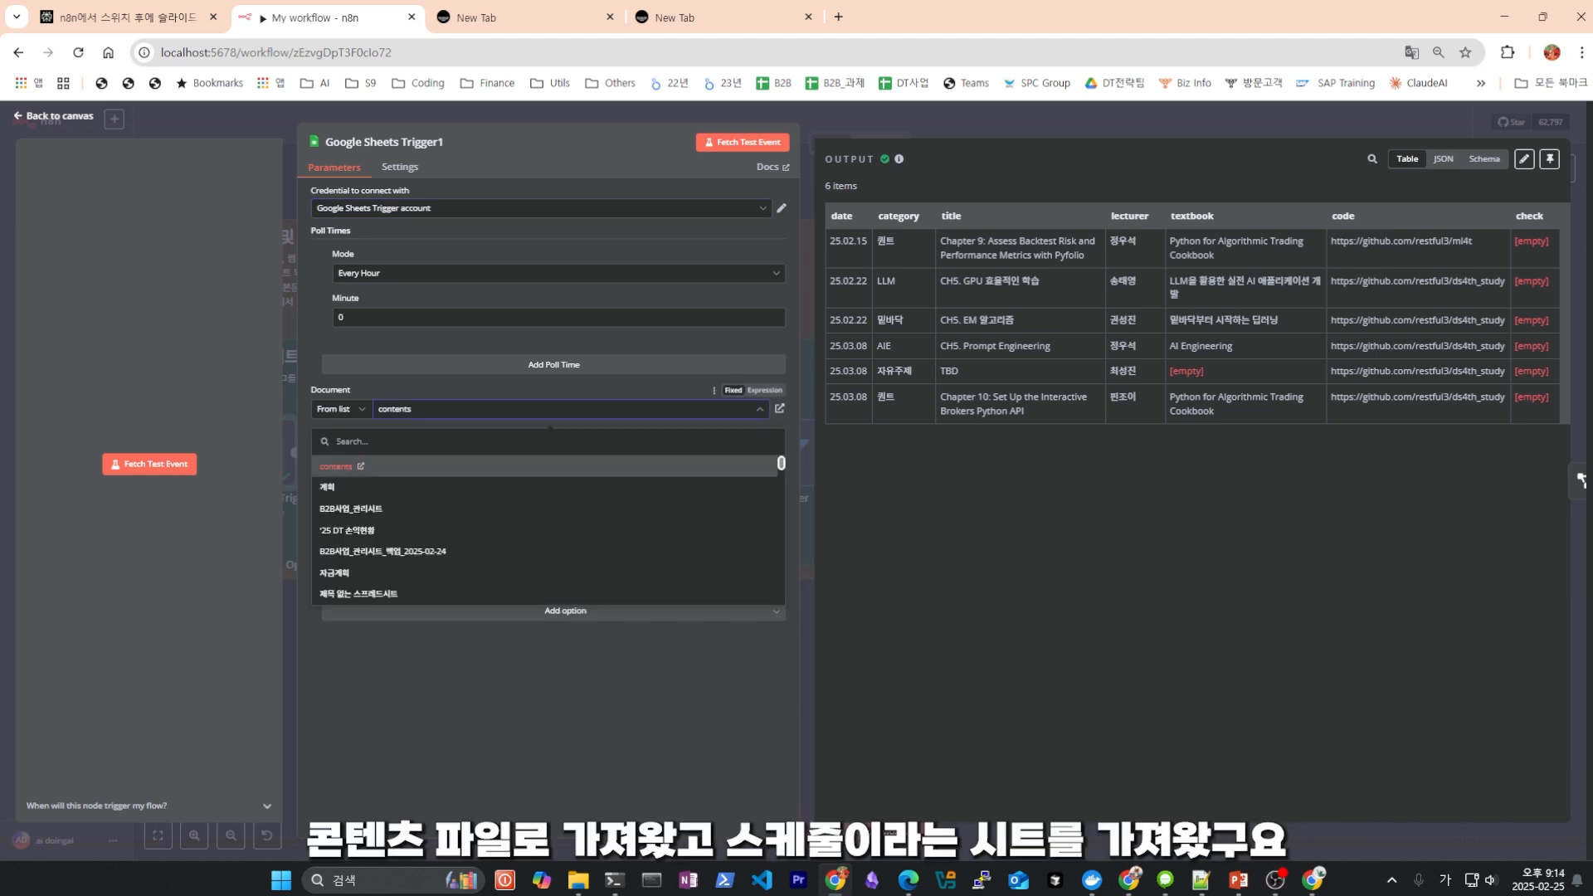
{"action": "left_click", "coordinate": [548, 465]}
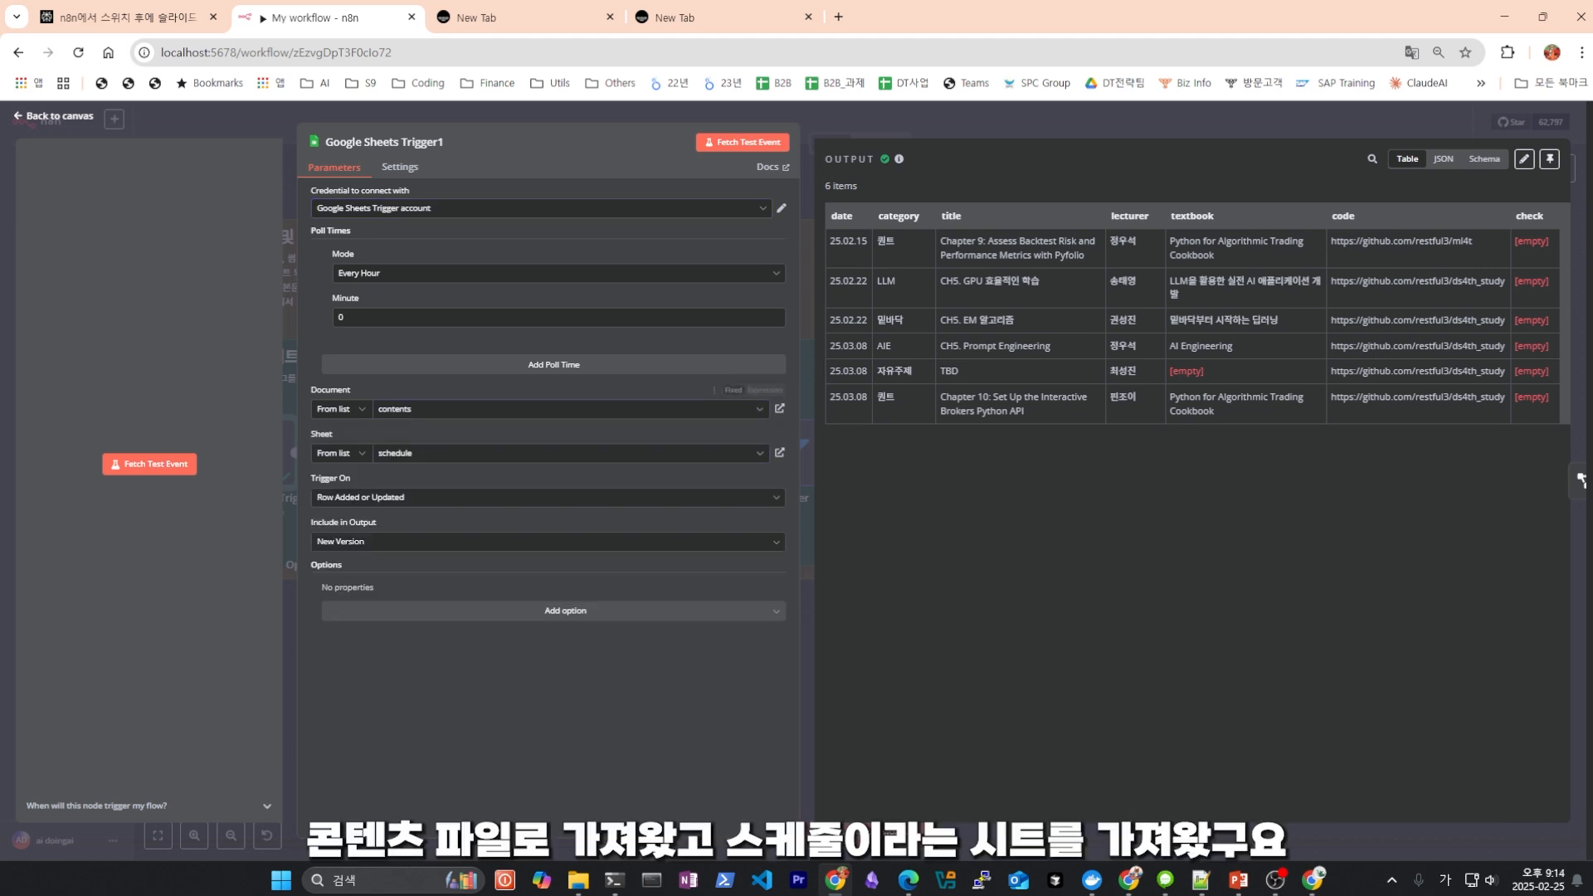
{"action": "left_click", "coordinate": [566, 453]}
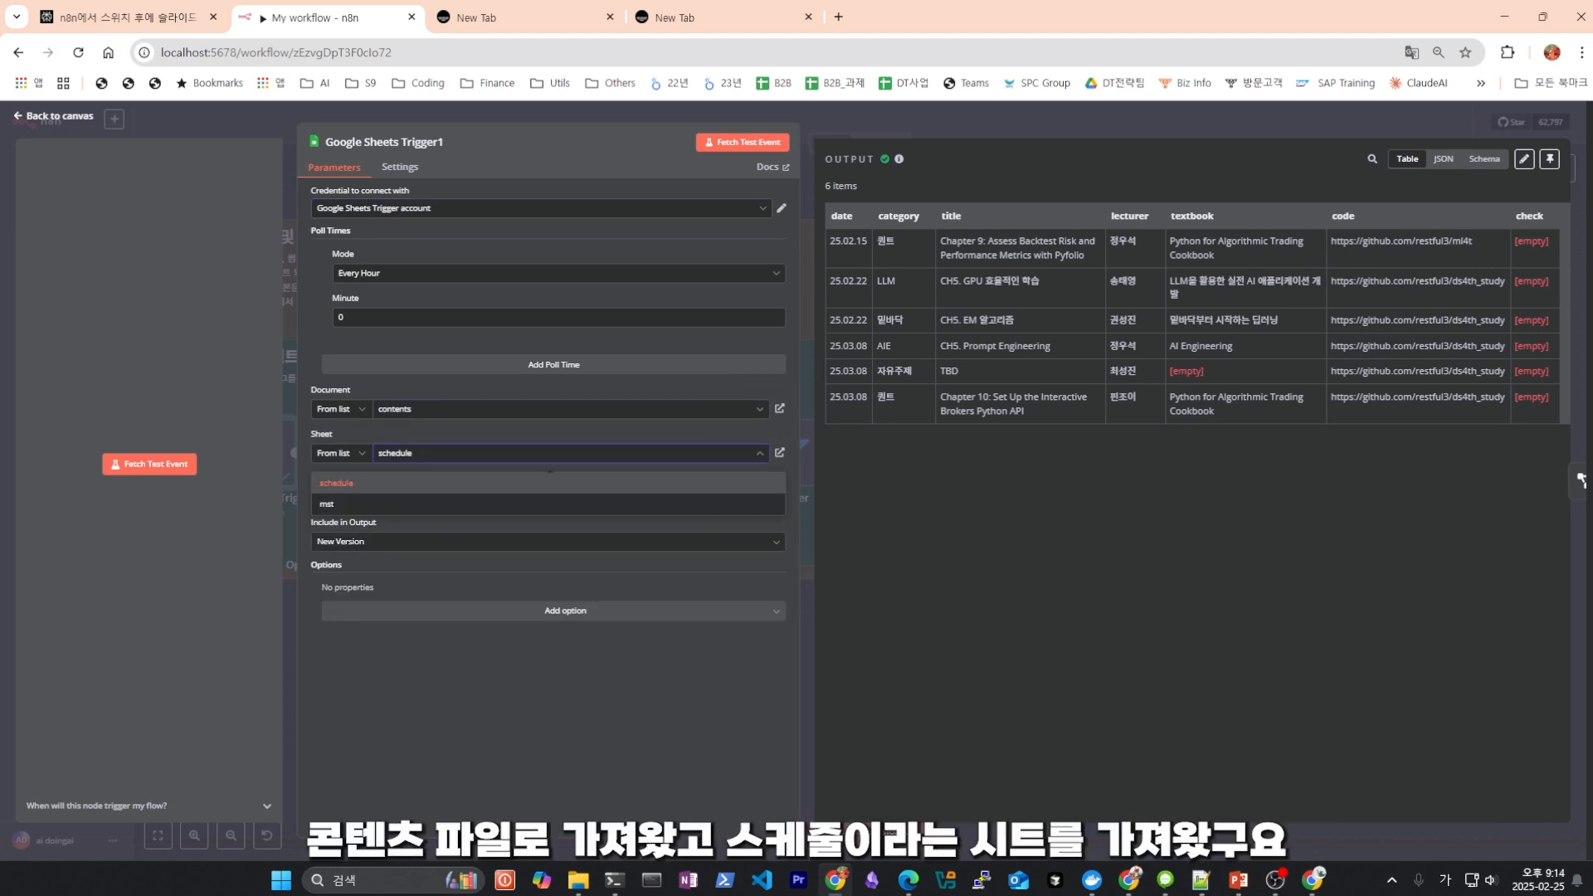
{"action": "left_click", "coordinate": [547, 483]}
Set the Google Sheets trigger to fire on Row Added or Updated and include only the New Version in the output.
{"action": "left_click", "coordinate": [547, 498]}
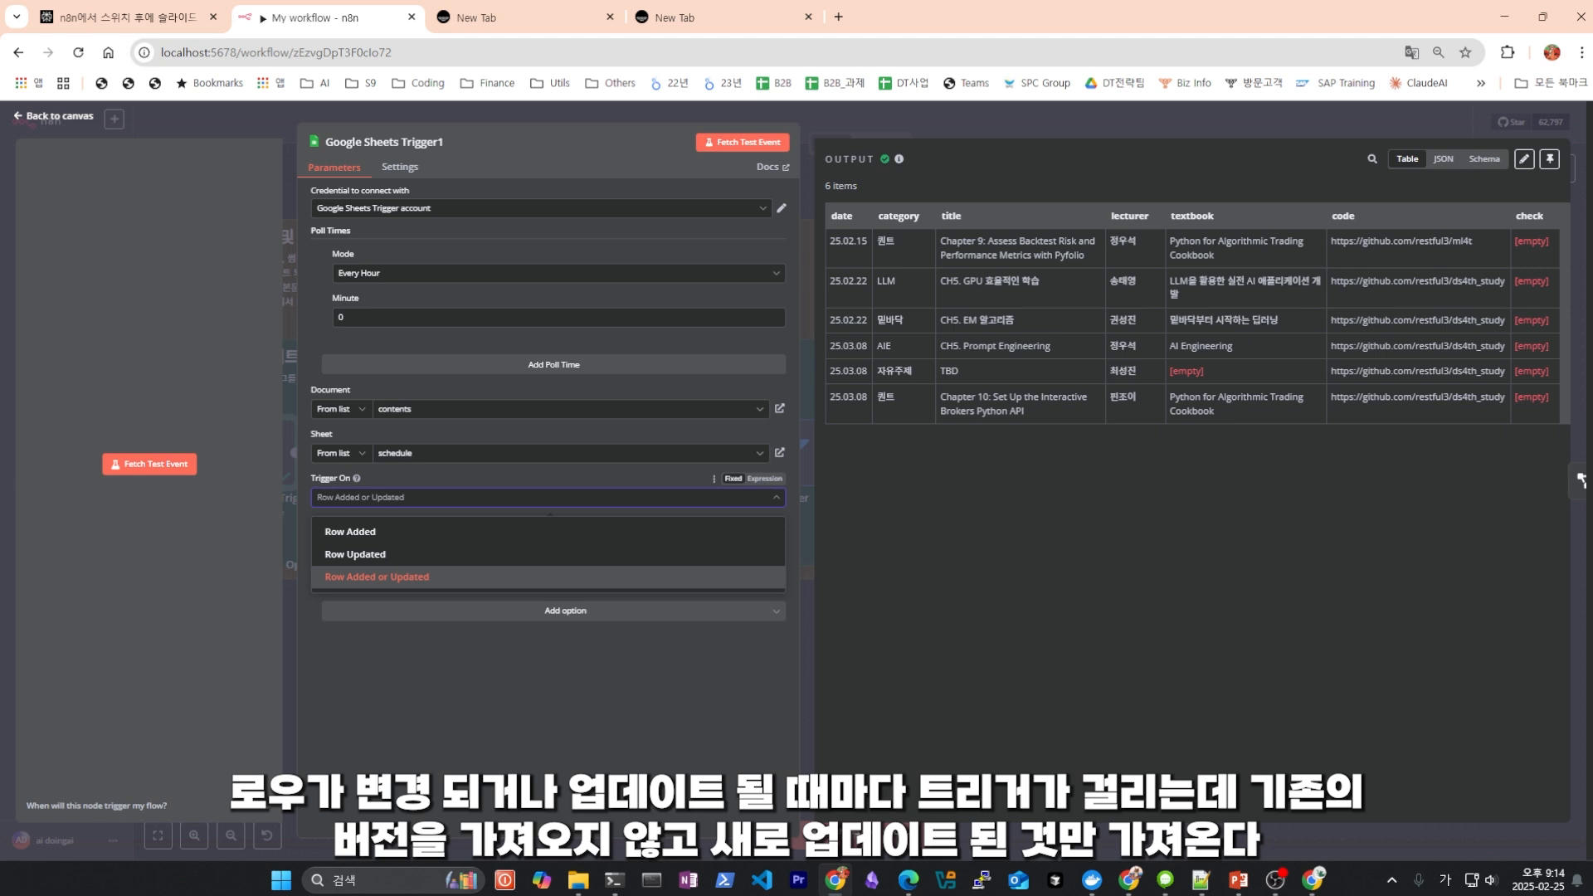
{"action": "left_click", "coordinate": [547, 577]}
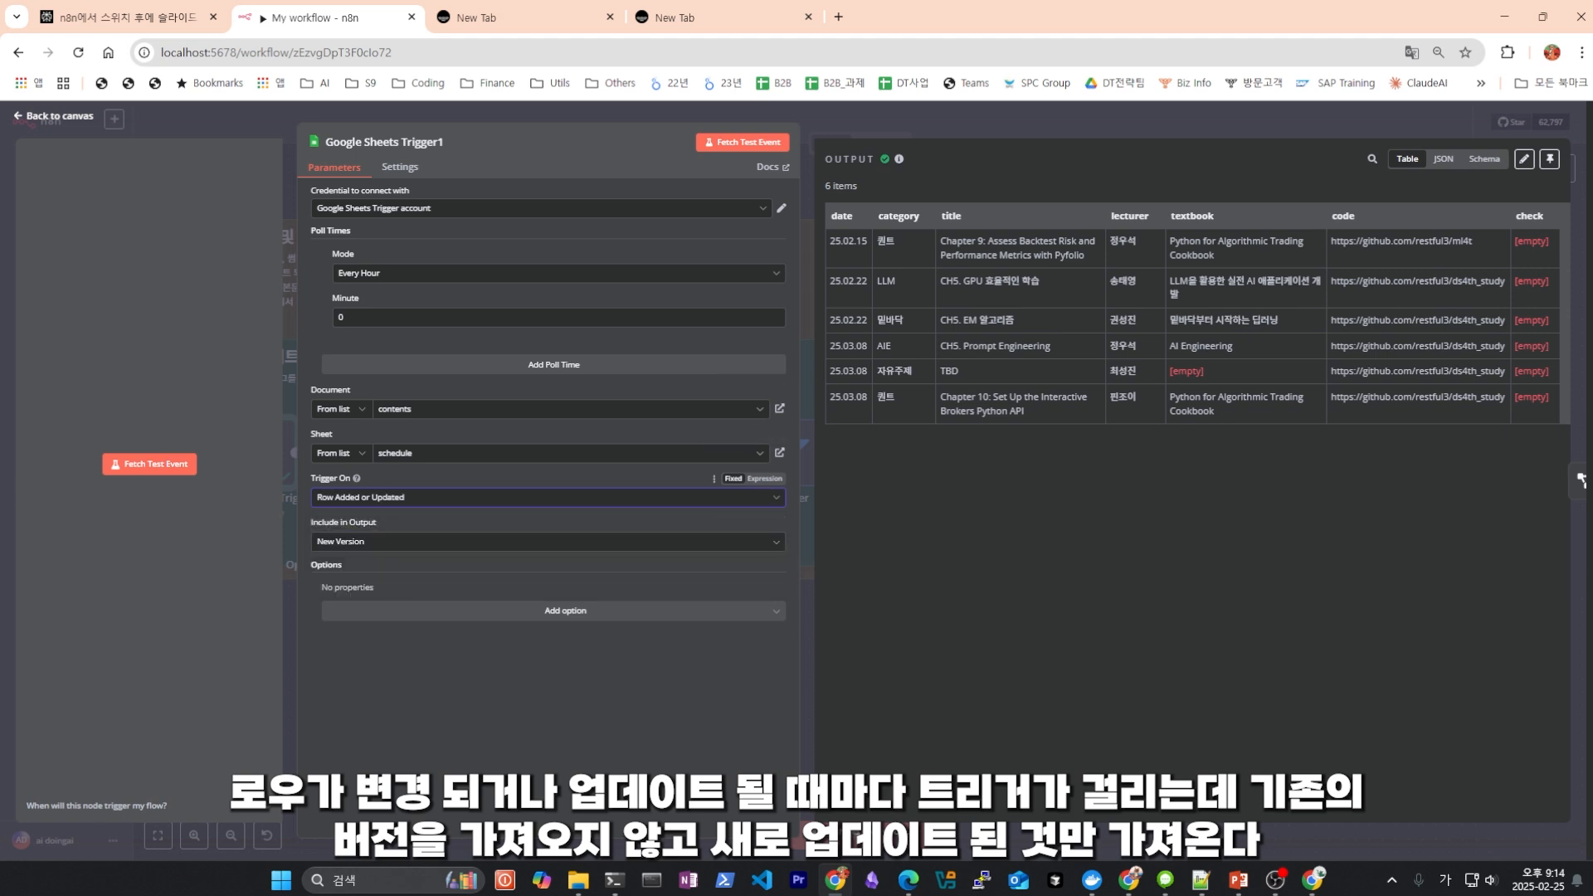
{"action": "left_click", "coordinate": [547, 542]}
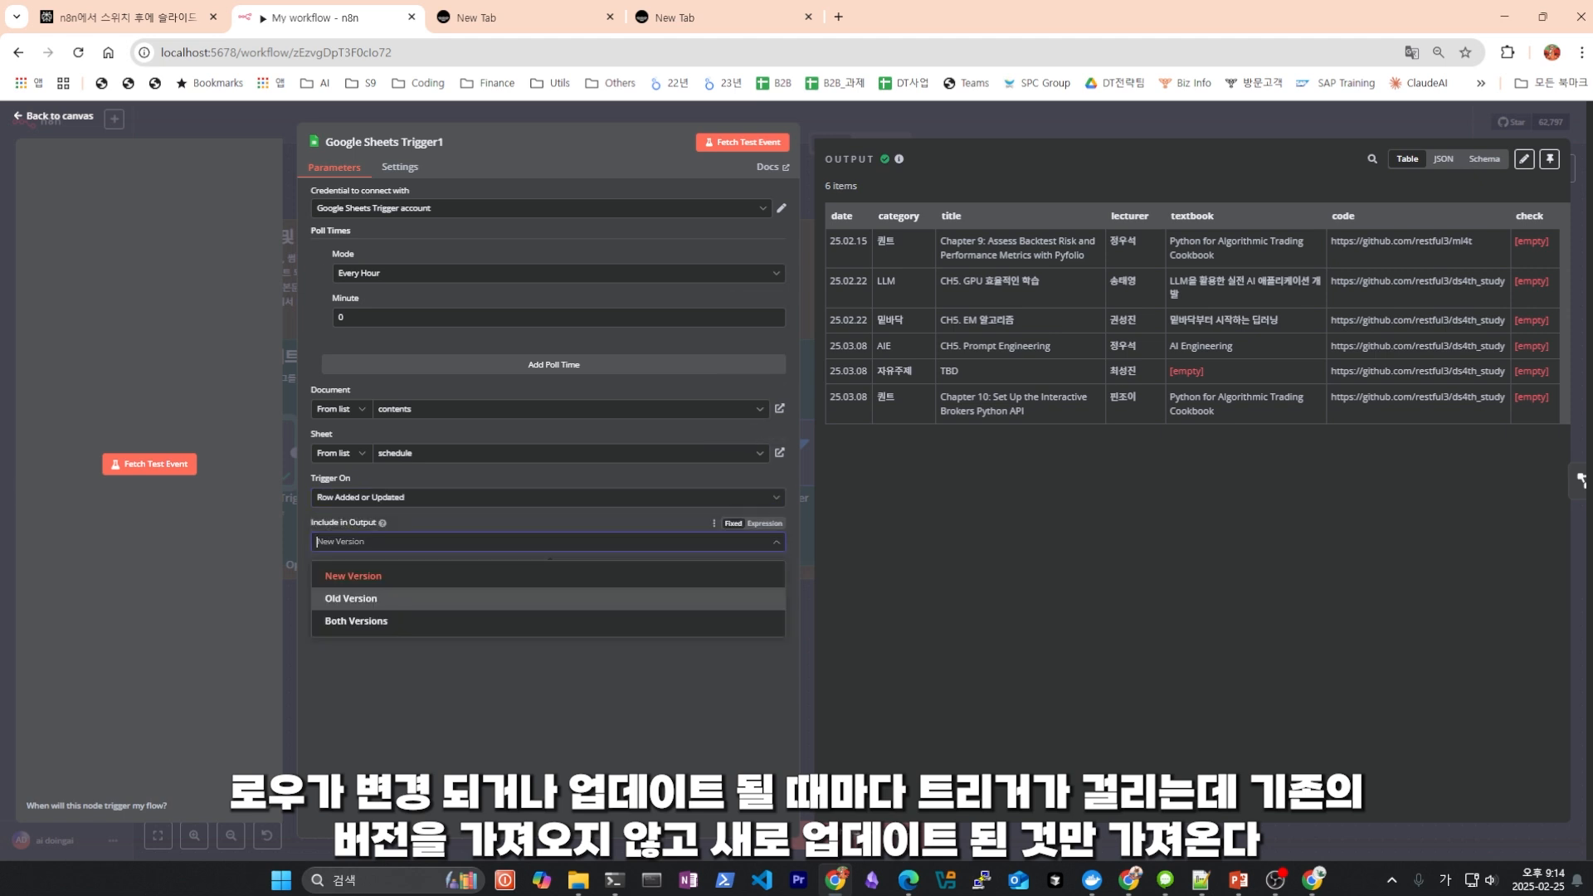
{"action": "left_click", "coordinate": [357, 575]}
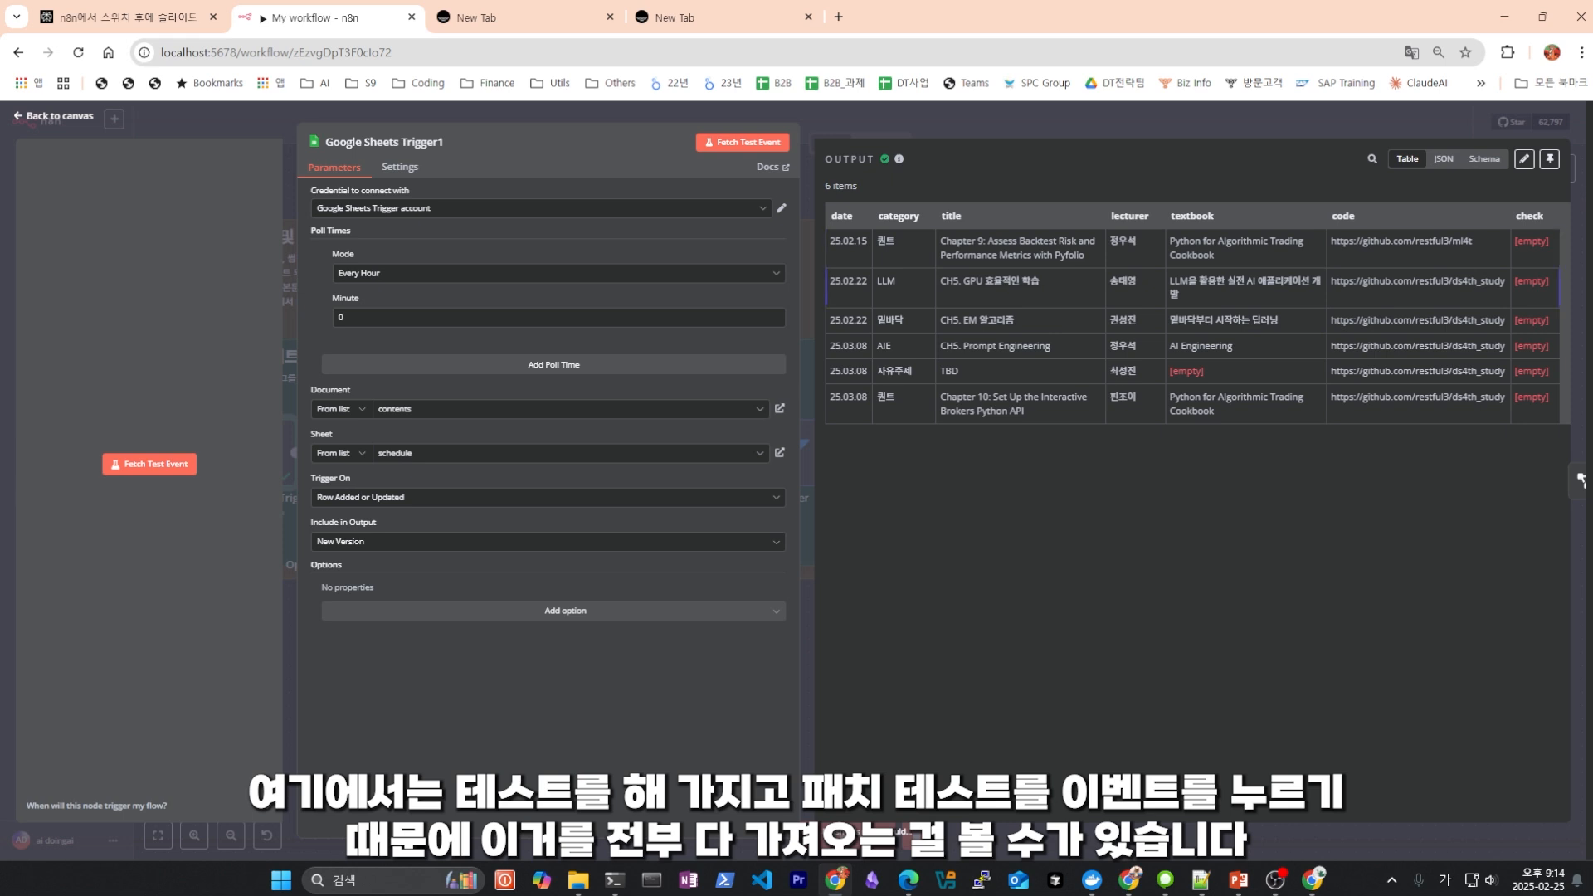
{"action": "key", "text": "Escape"}
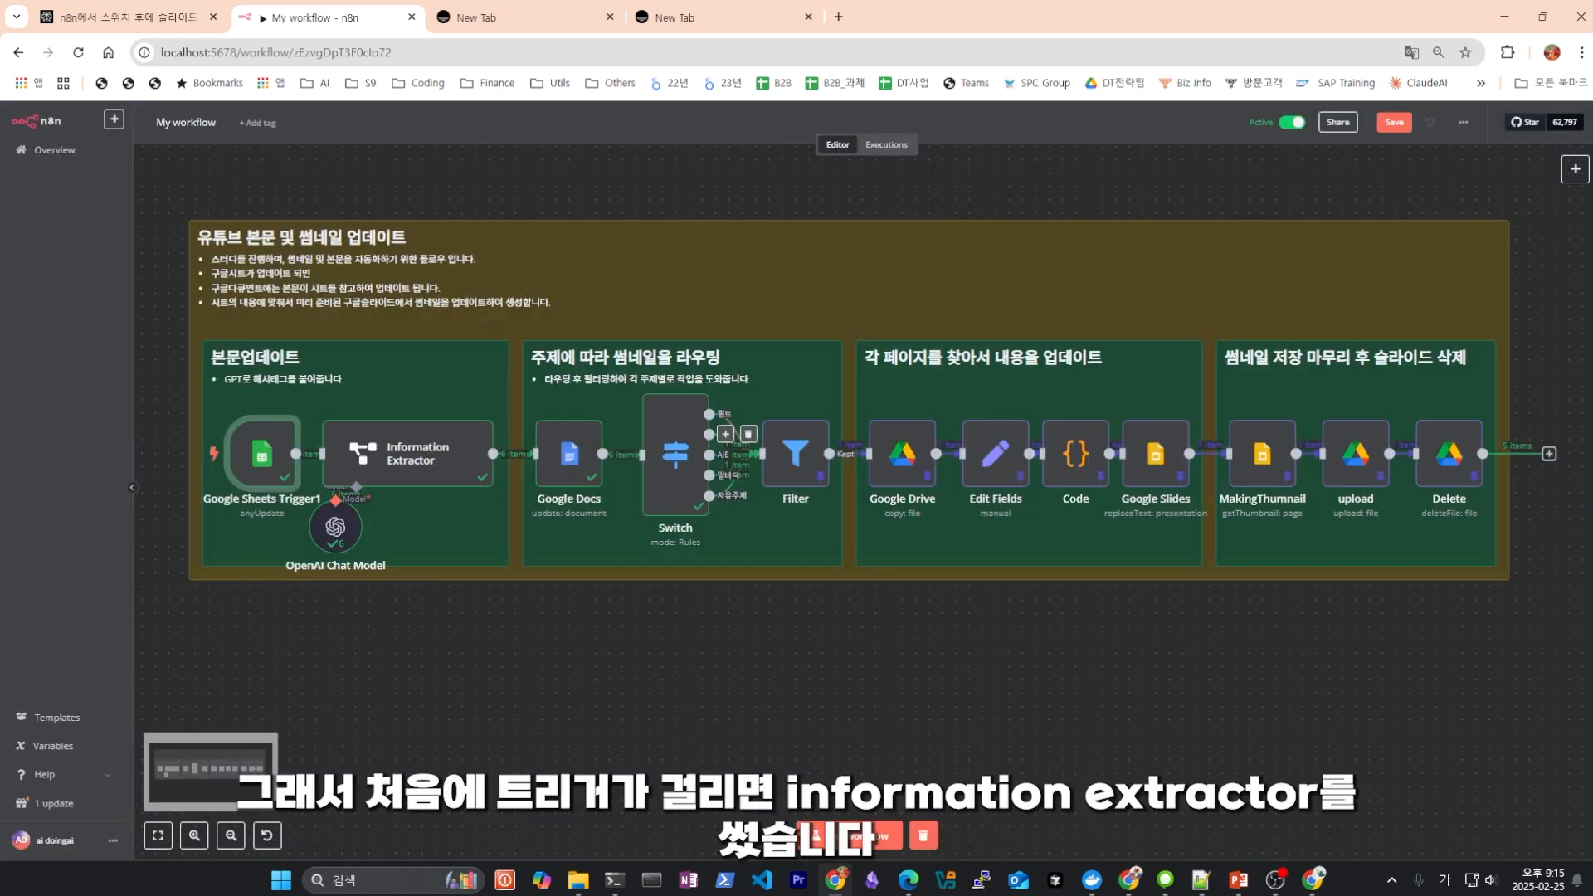
Inspect the Information Extractor node and locate its type among the Advanced AI nodes.
{"action": "double_click", "coordinate": [408, 454]}
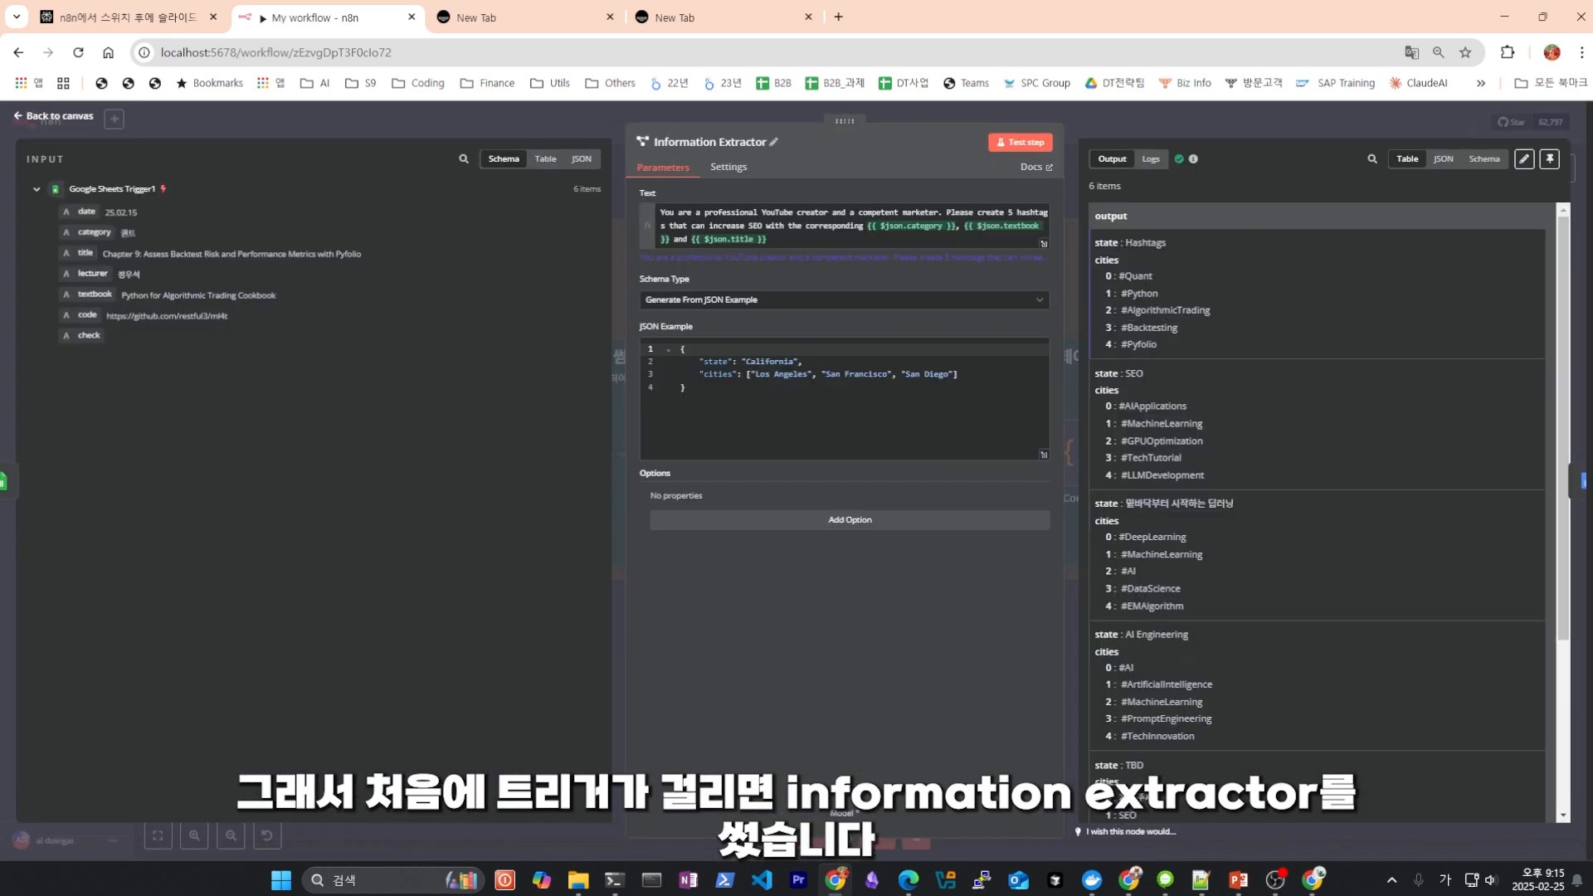
{"action": "left_click_drag", "start_coordinate": [654, 142], "coordinate": [769, 142]}
{"action": "key", "text": "Escape"}
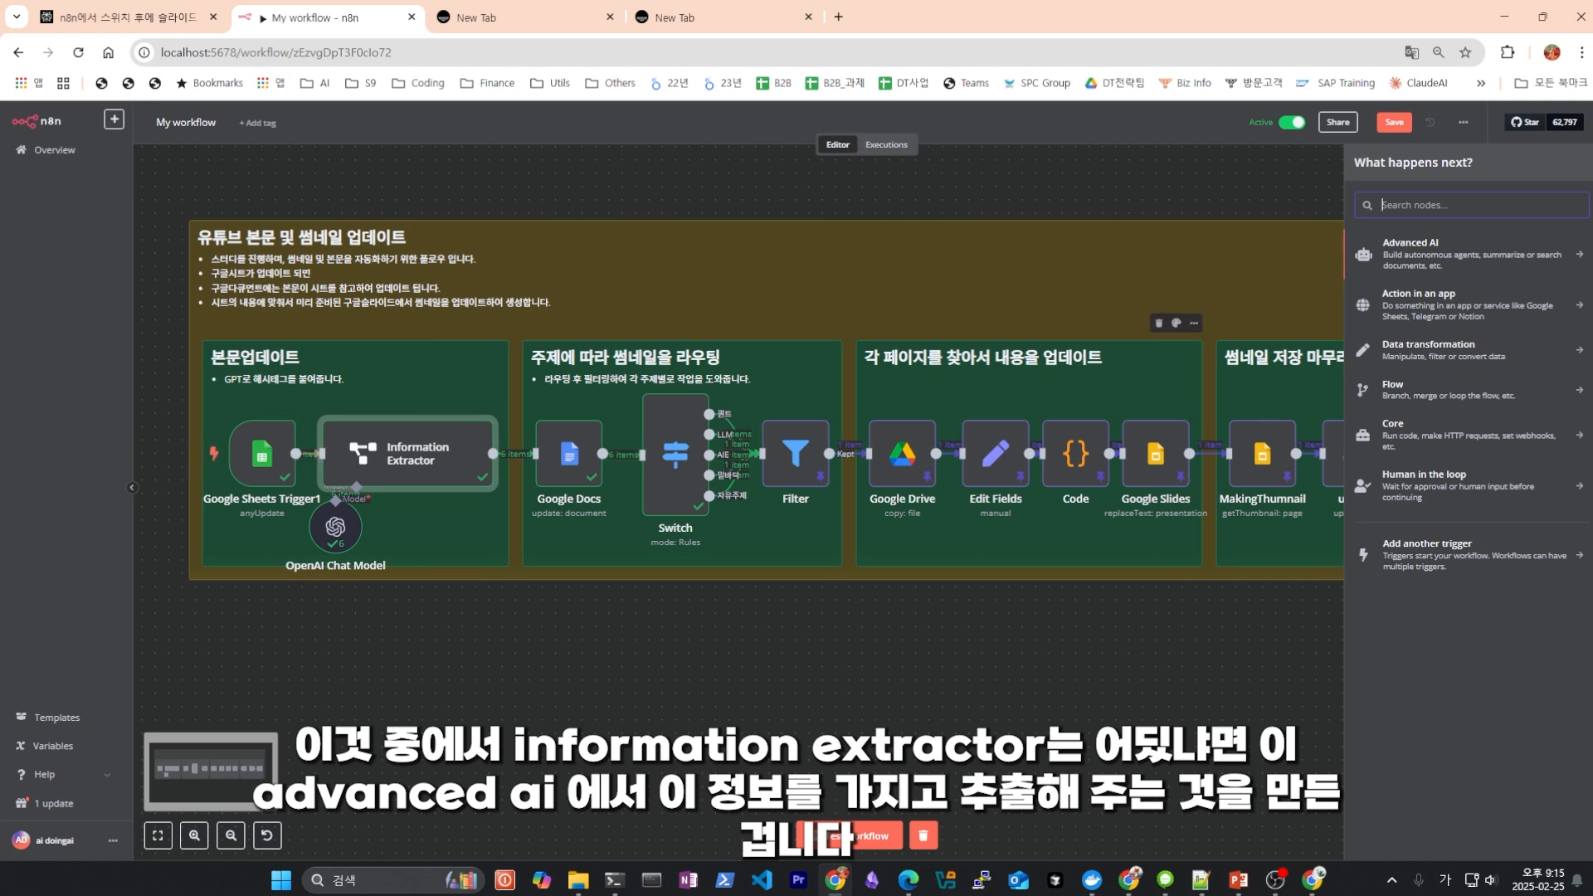
{"action": "left_click", "coordinate": [1453, 253]}
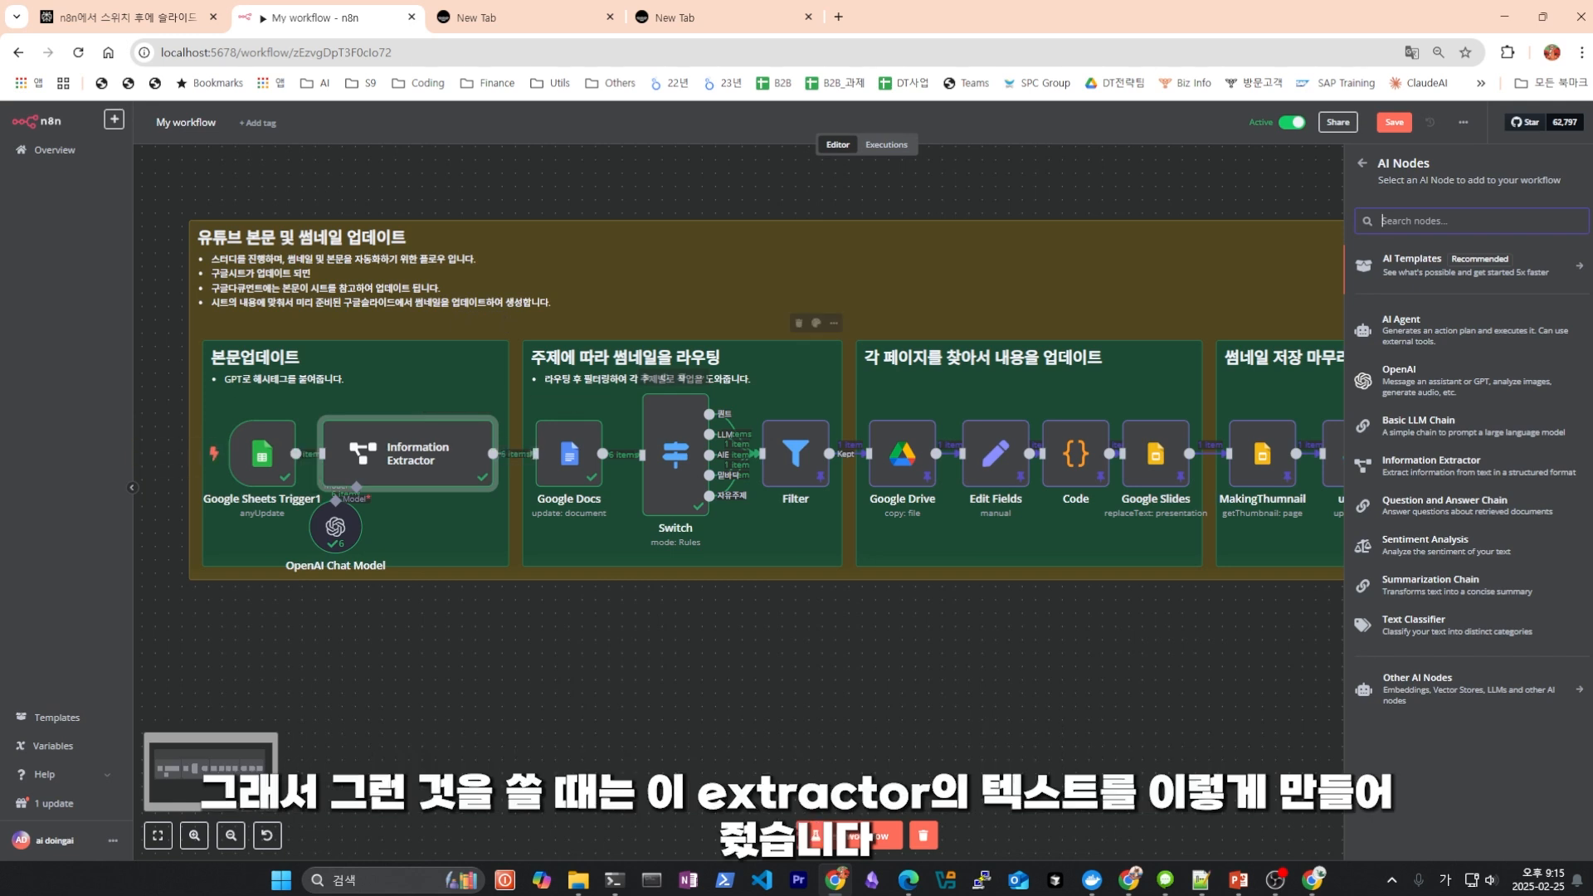
Reopen the Information Extractor node and examine the prompt's hashtag instruction, SEO wording and textbook expression.
{"action": "double_click", "coordinate": [408, 454]}
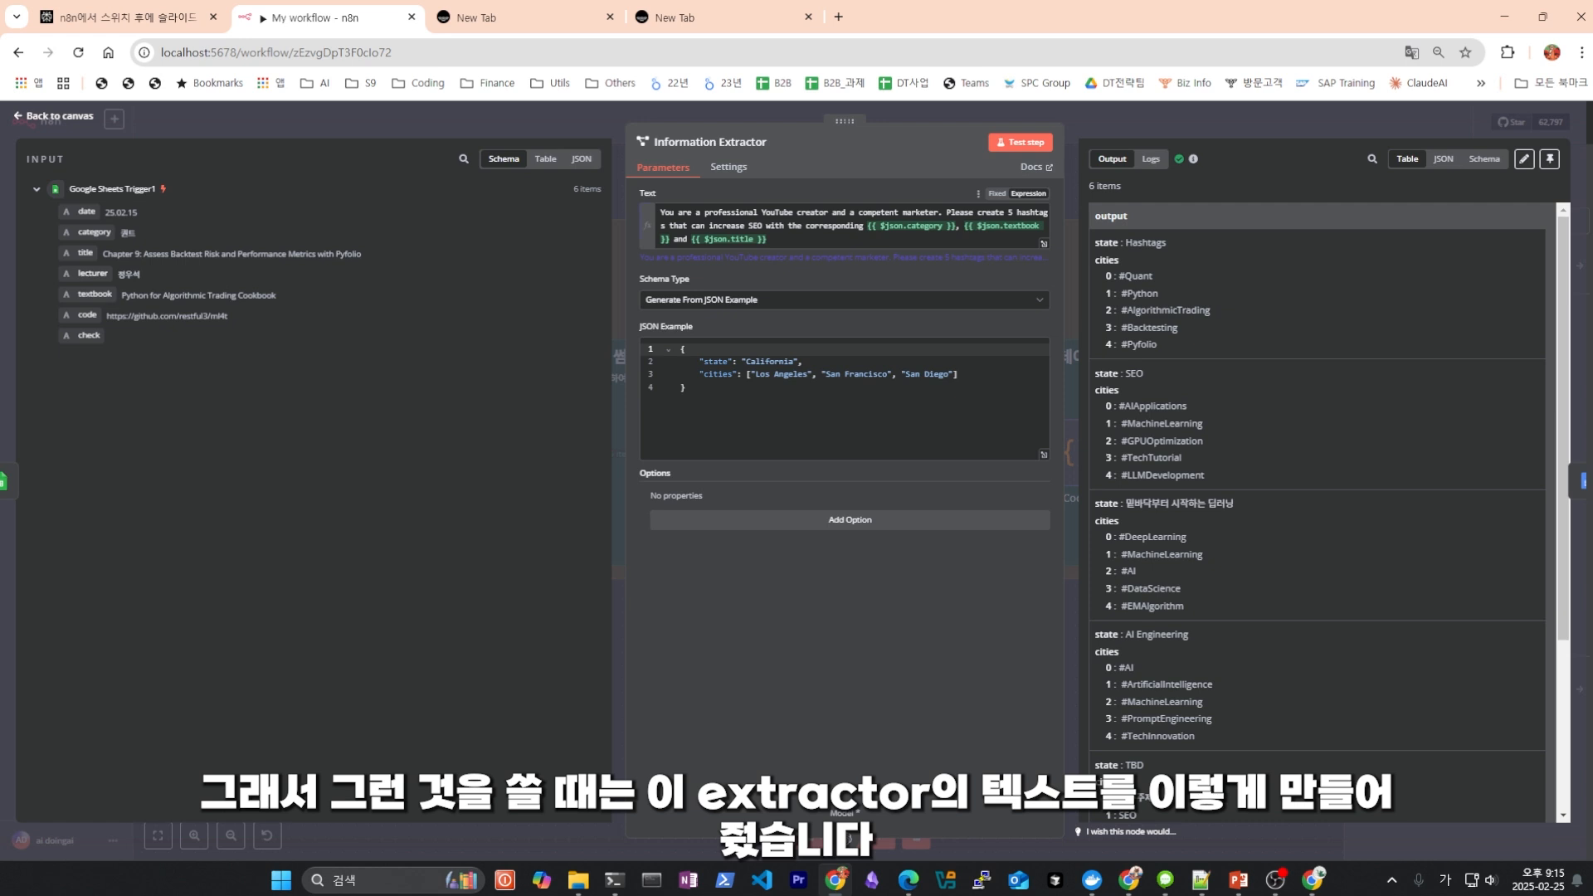
{"action": "left_click_drag", "start_coordinate": [660, 212], "coordinate": [764, 226]}
{"action": "left_click", "coordinate": [764, 226]}
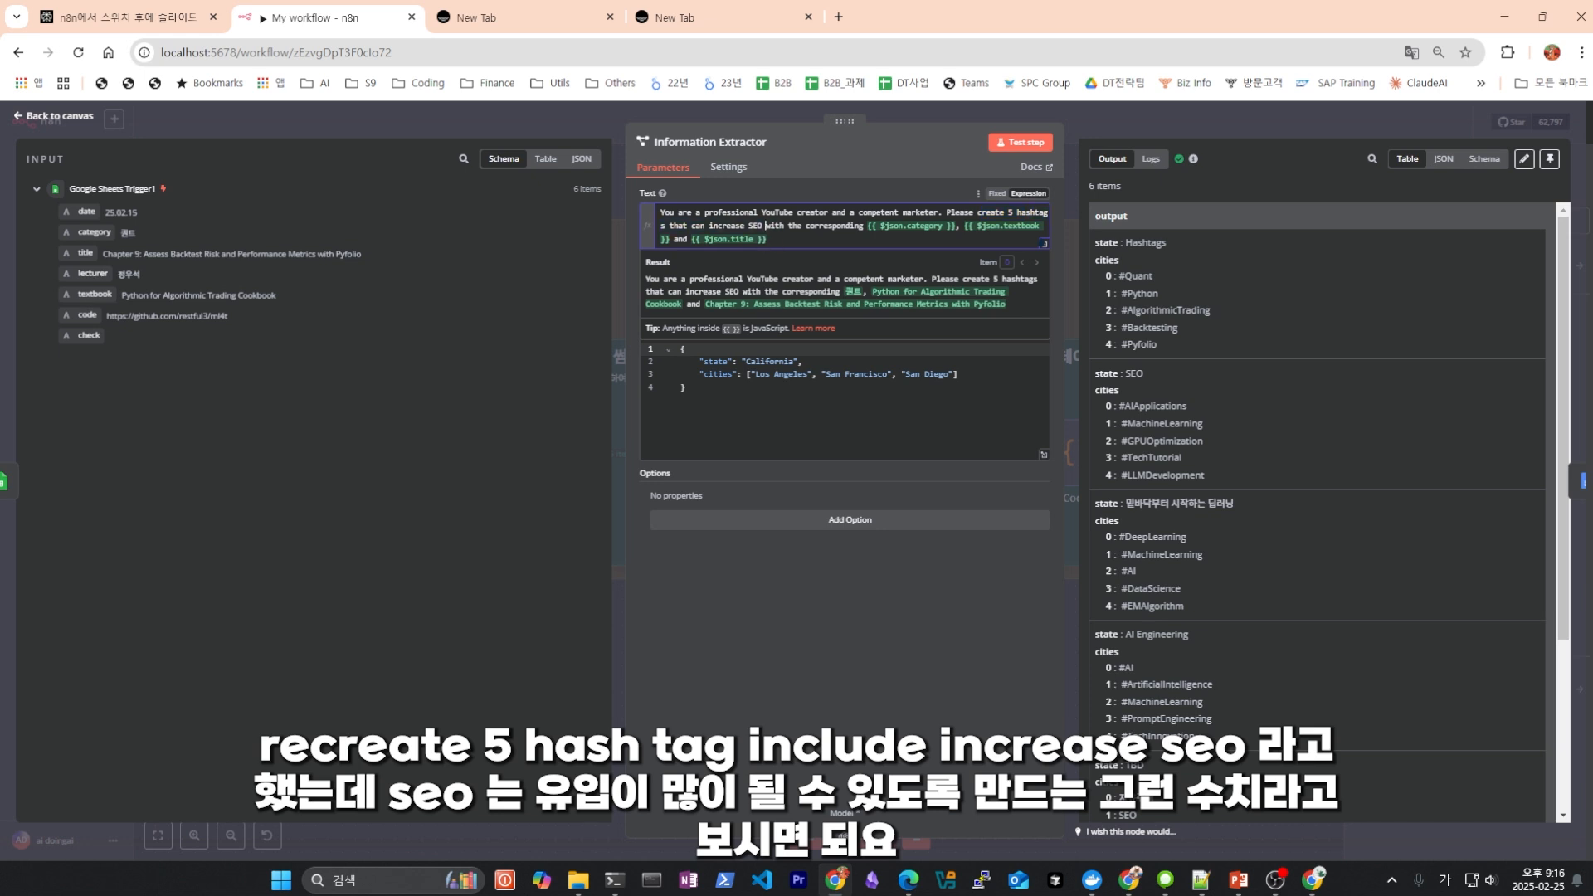
{"action": "double_click", "coordinate": [755, 226]}
{"action": "left_click", "coordinate": [938, 226]}
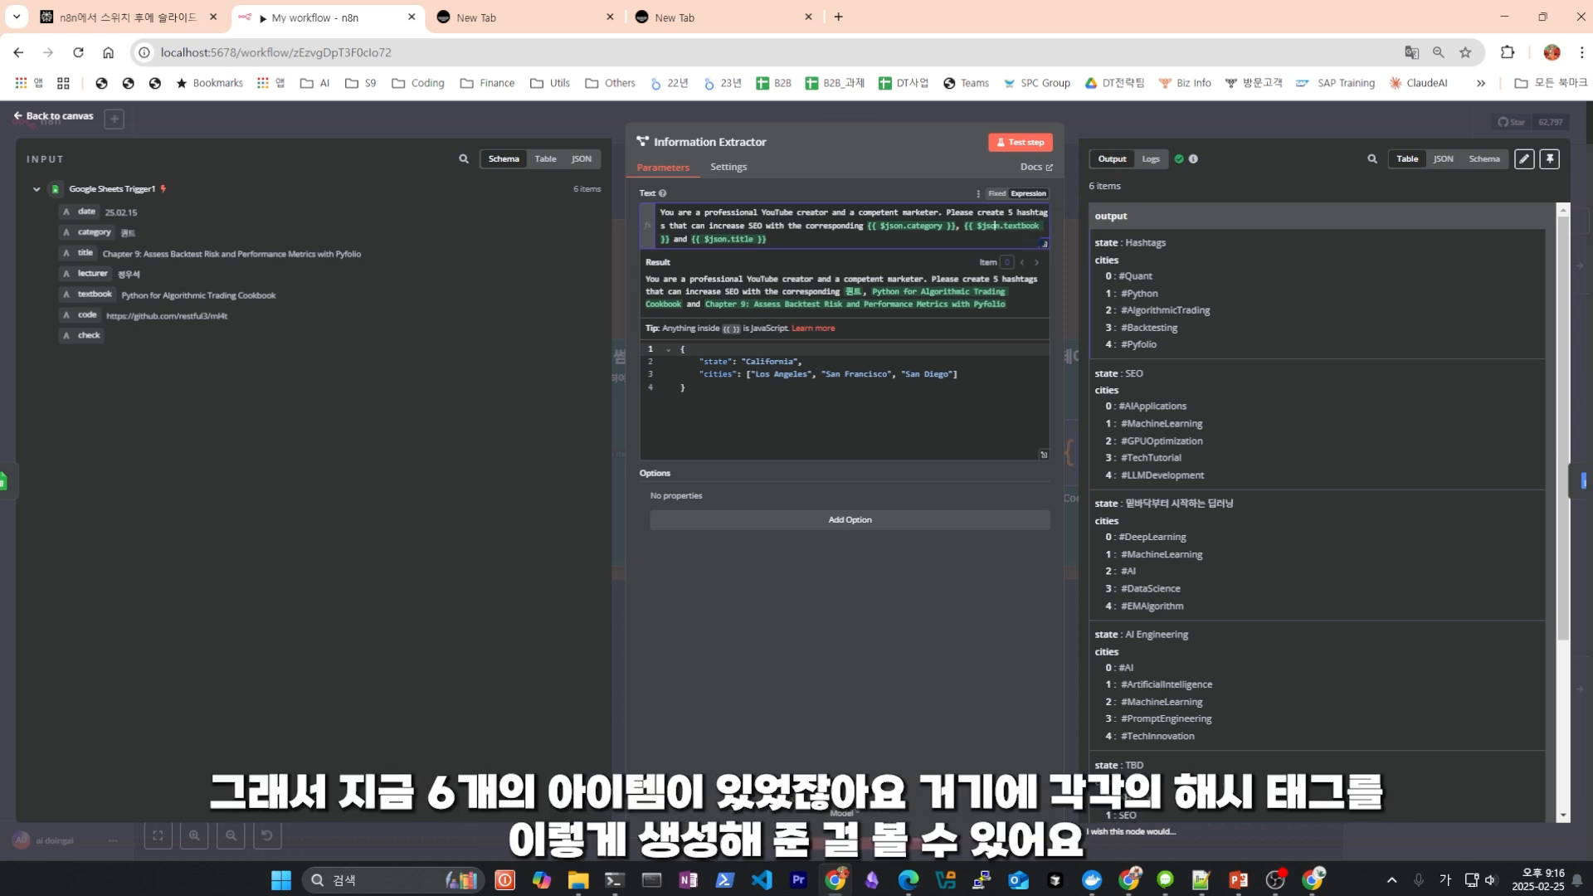
Append ". make hashtag in korean" to the end of the Information Extractor prompt.
{"action": "left_click", "coordinate": [1037, 262]}
{"action": "type", "text": ". "}
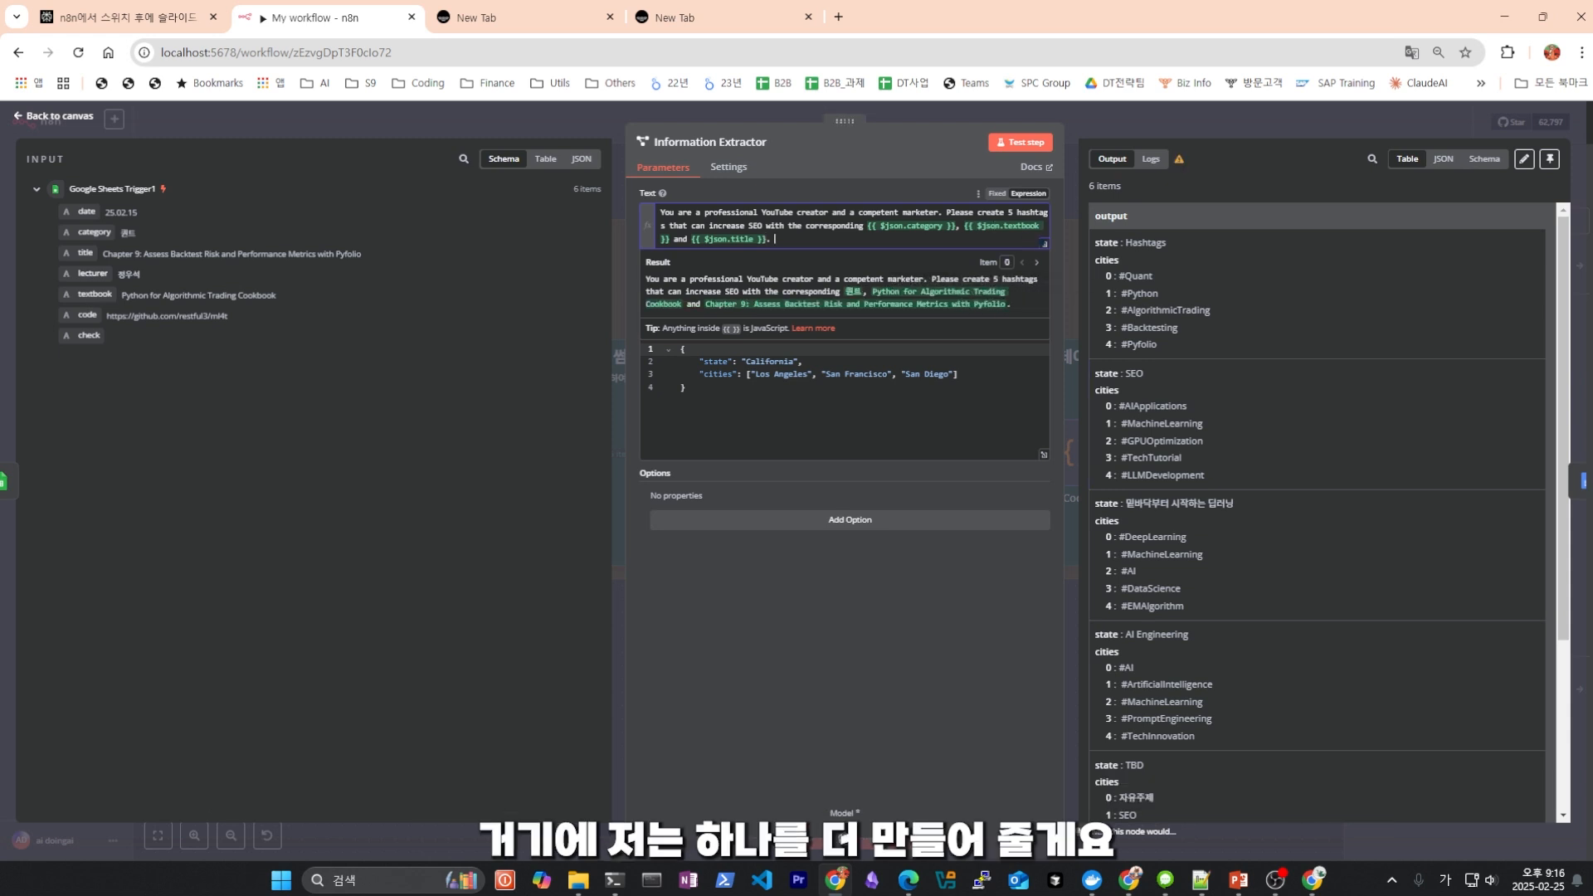
{"action": "type", "text": "ㅡ맏"}
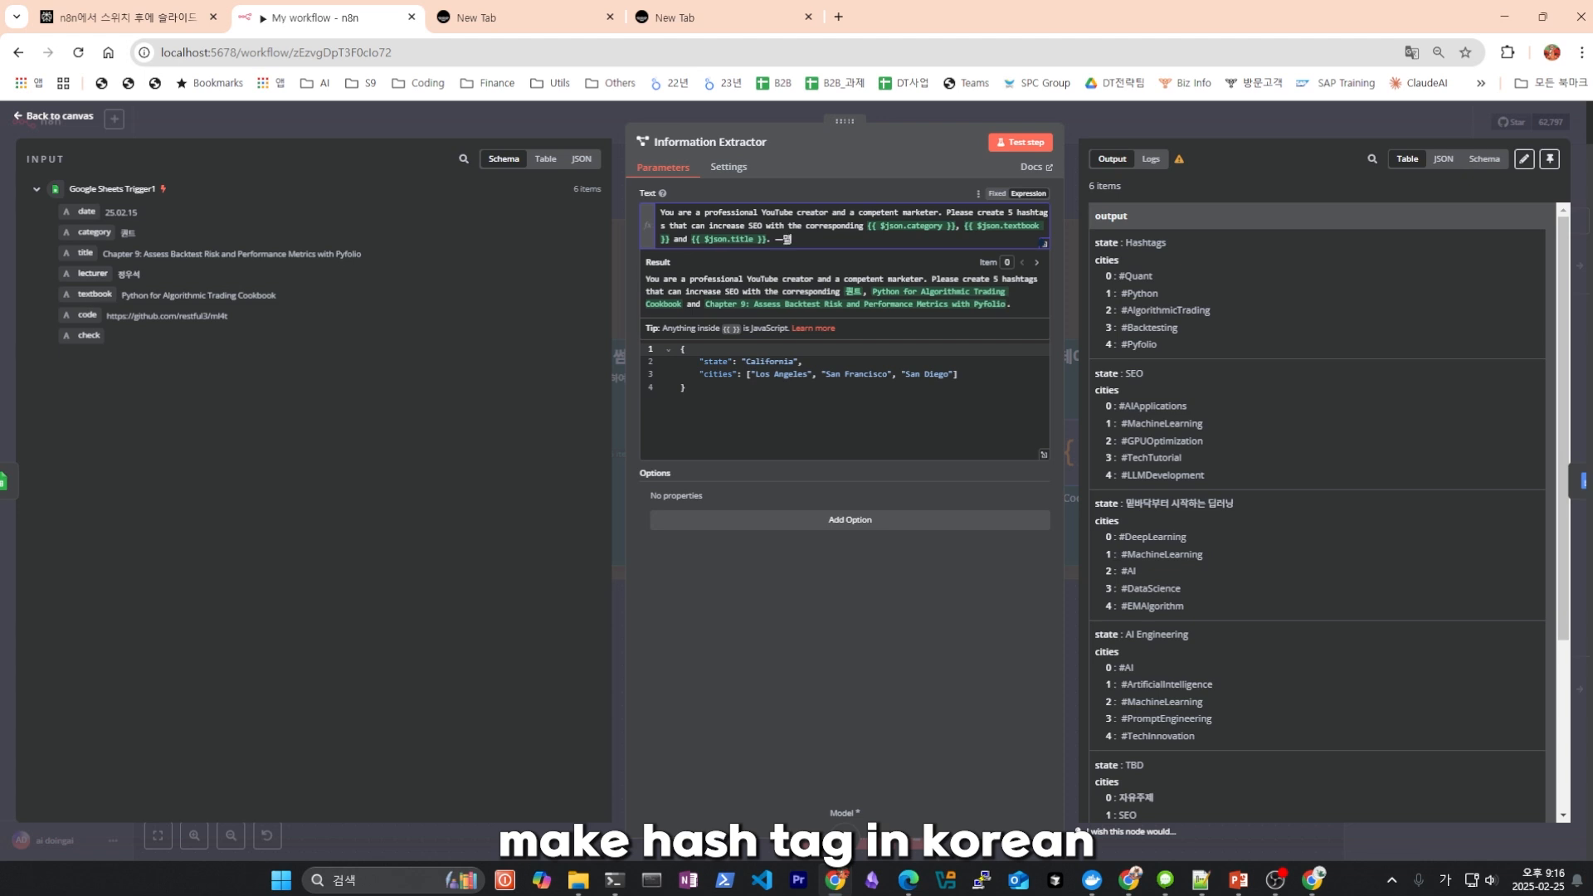
{"action": "key", "text": "BackSpace"}
{"action": "key", "text": "BackSpace"}
{"action": "key", "text": "Hangul"}
{"action": "type", "text": "make hash"}
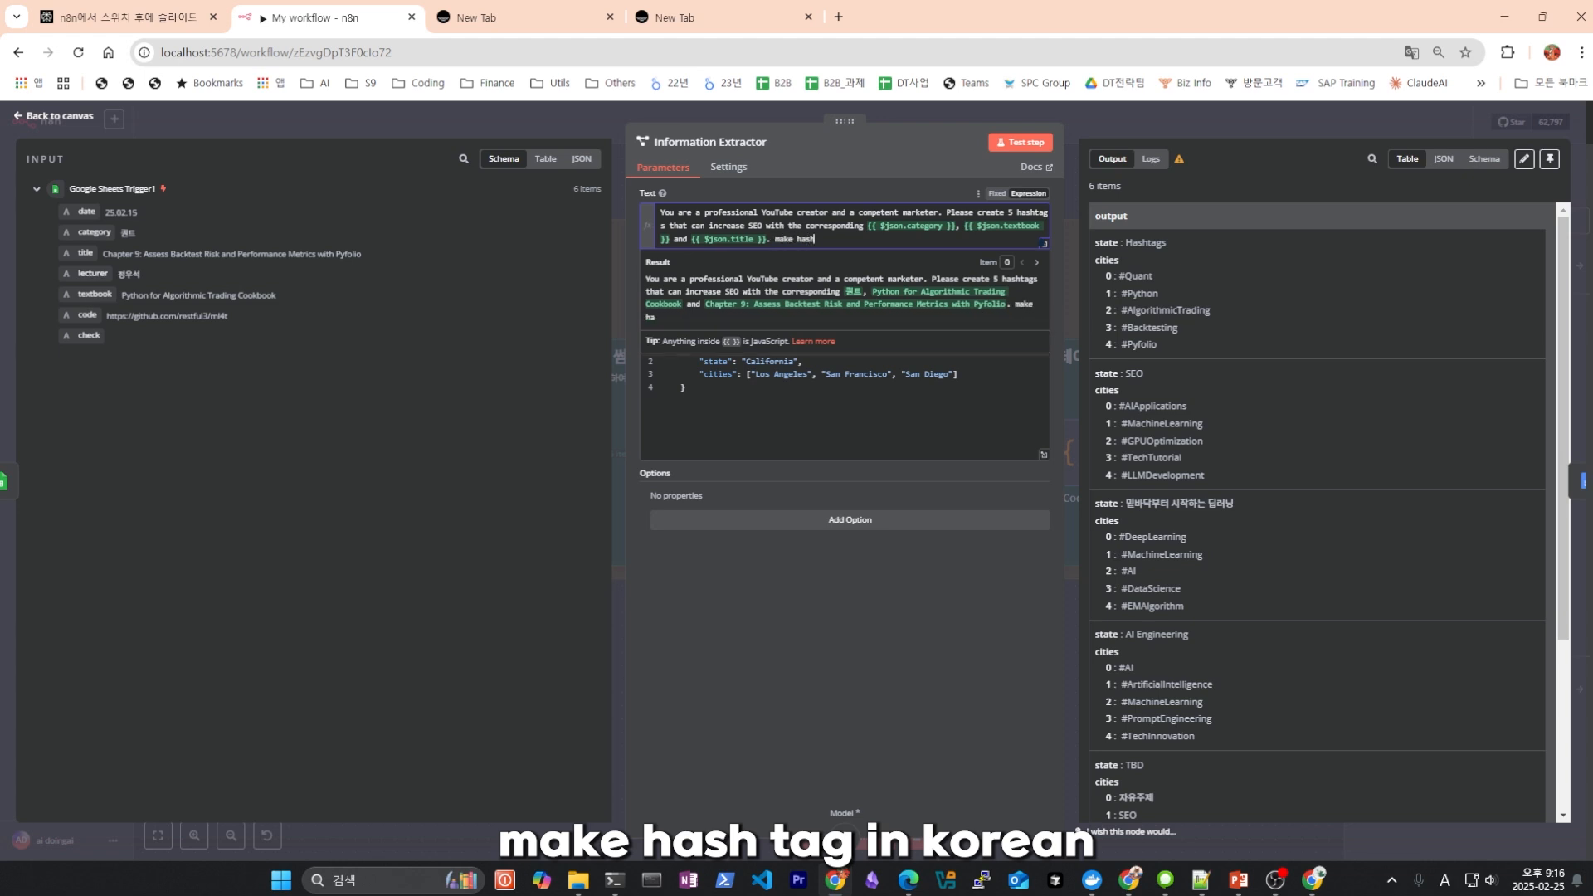
{"action": "type", "text": "tag in korean"}
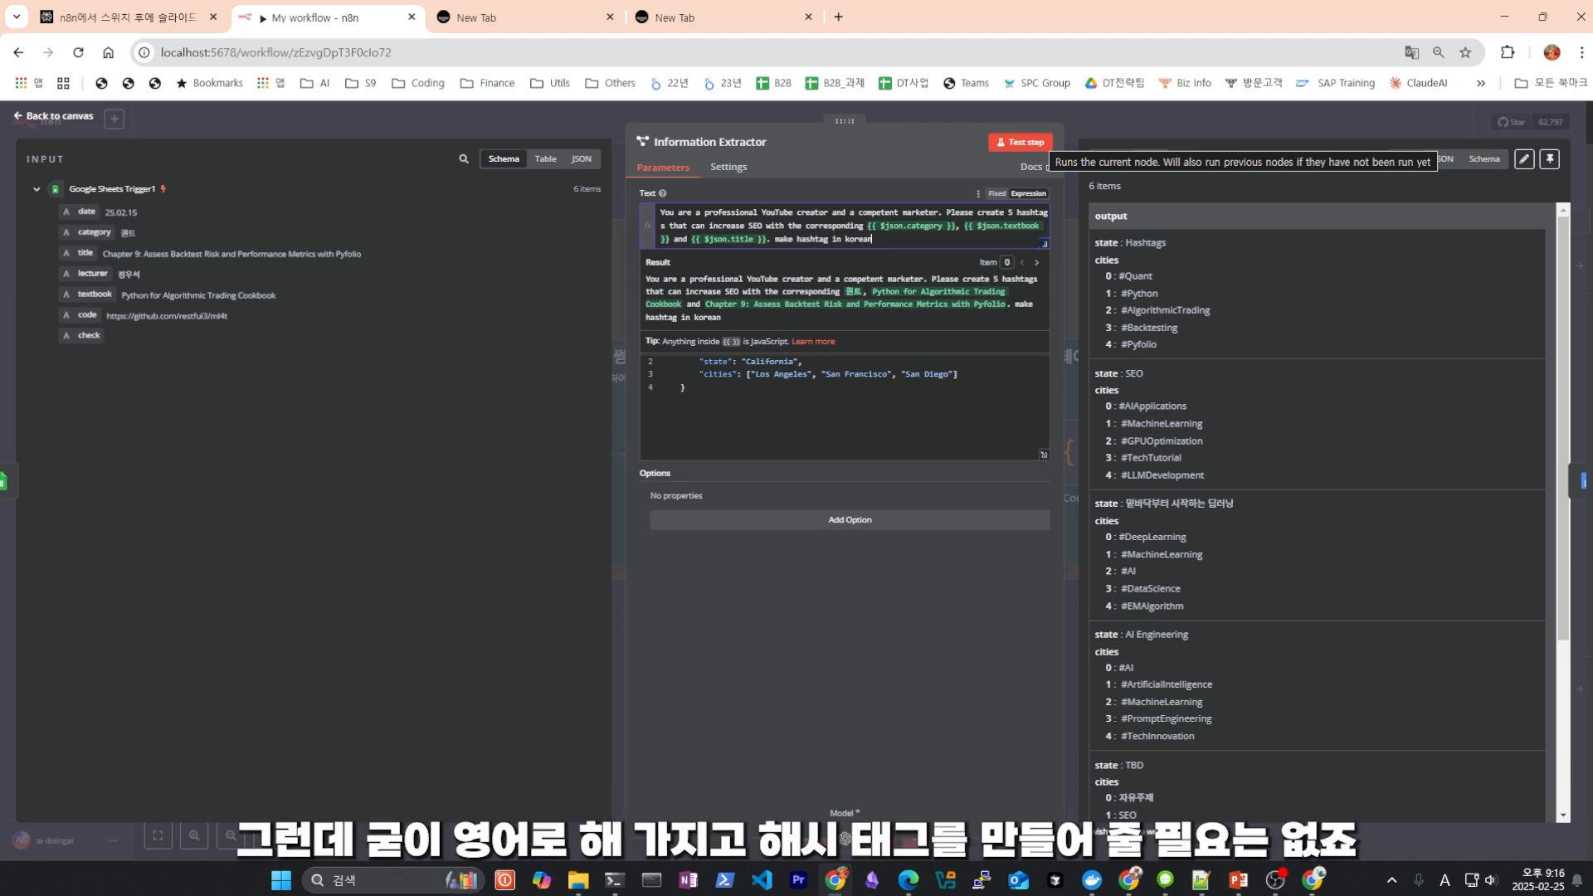
Test the Information Extractor node and look through the generated hashtags.
{"action": "left_click", "coordinate": [1019, 142]}
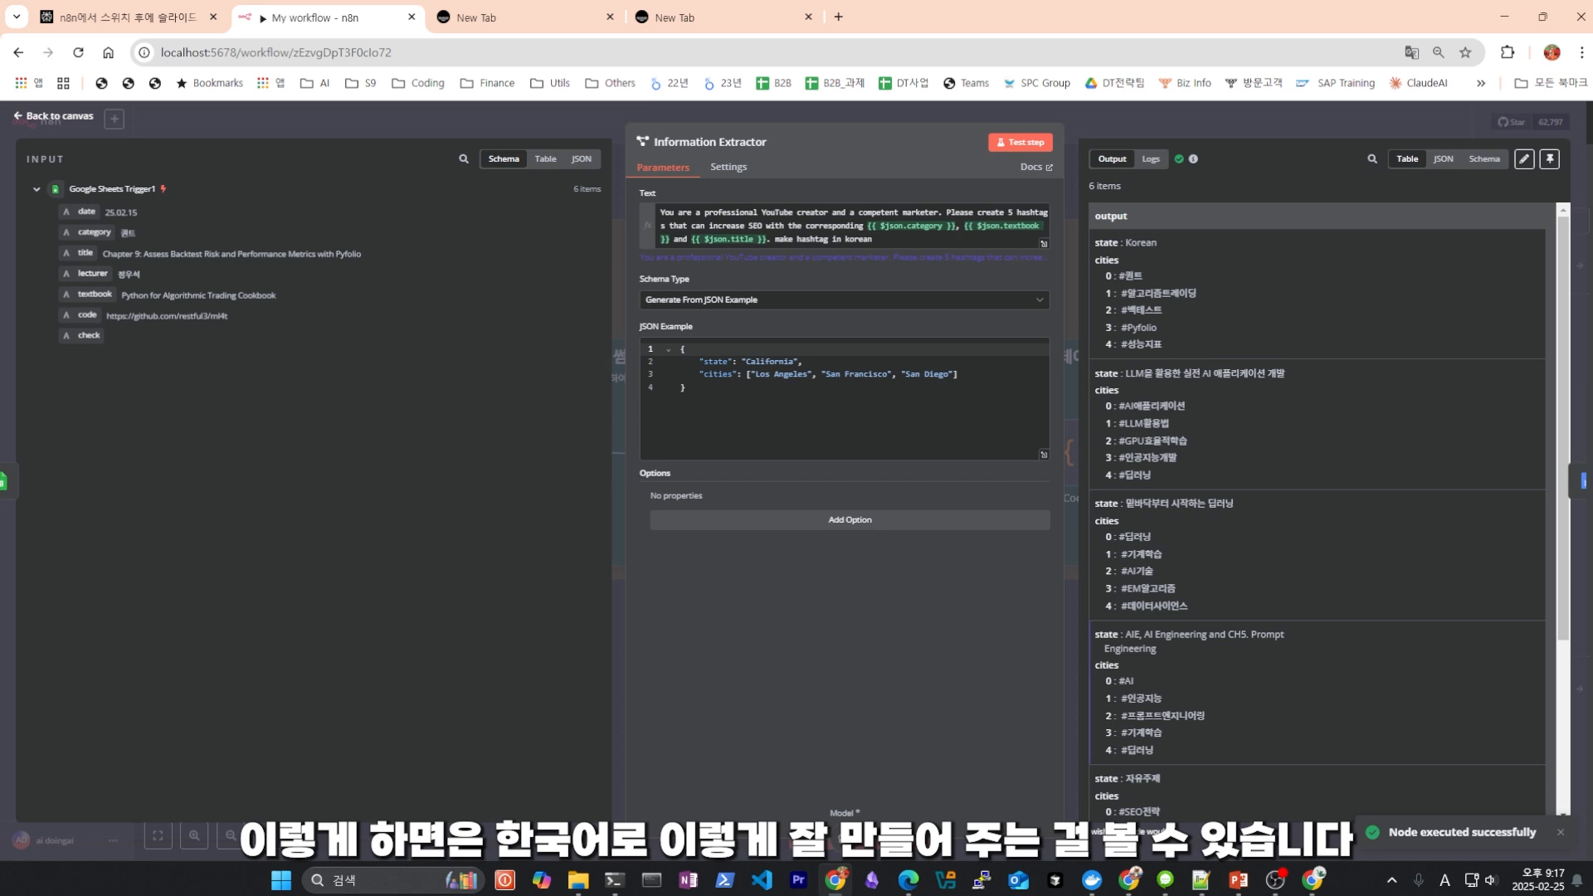
{"action": "scroll", "coordinate": [1319, 498], "scroll_direction": "down", "scroll_amount": 3}
{"action": "scroll", "coordinate": [1319, 498], "scroll_direction": "up", "scroll_amount": 3}
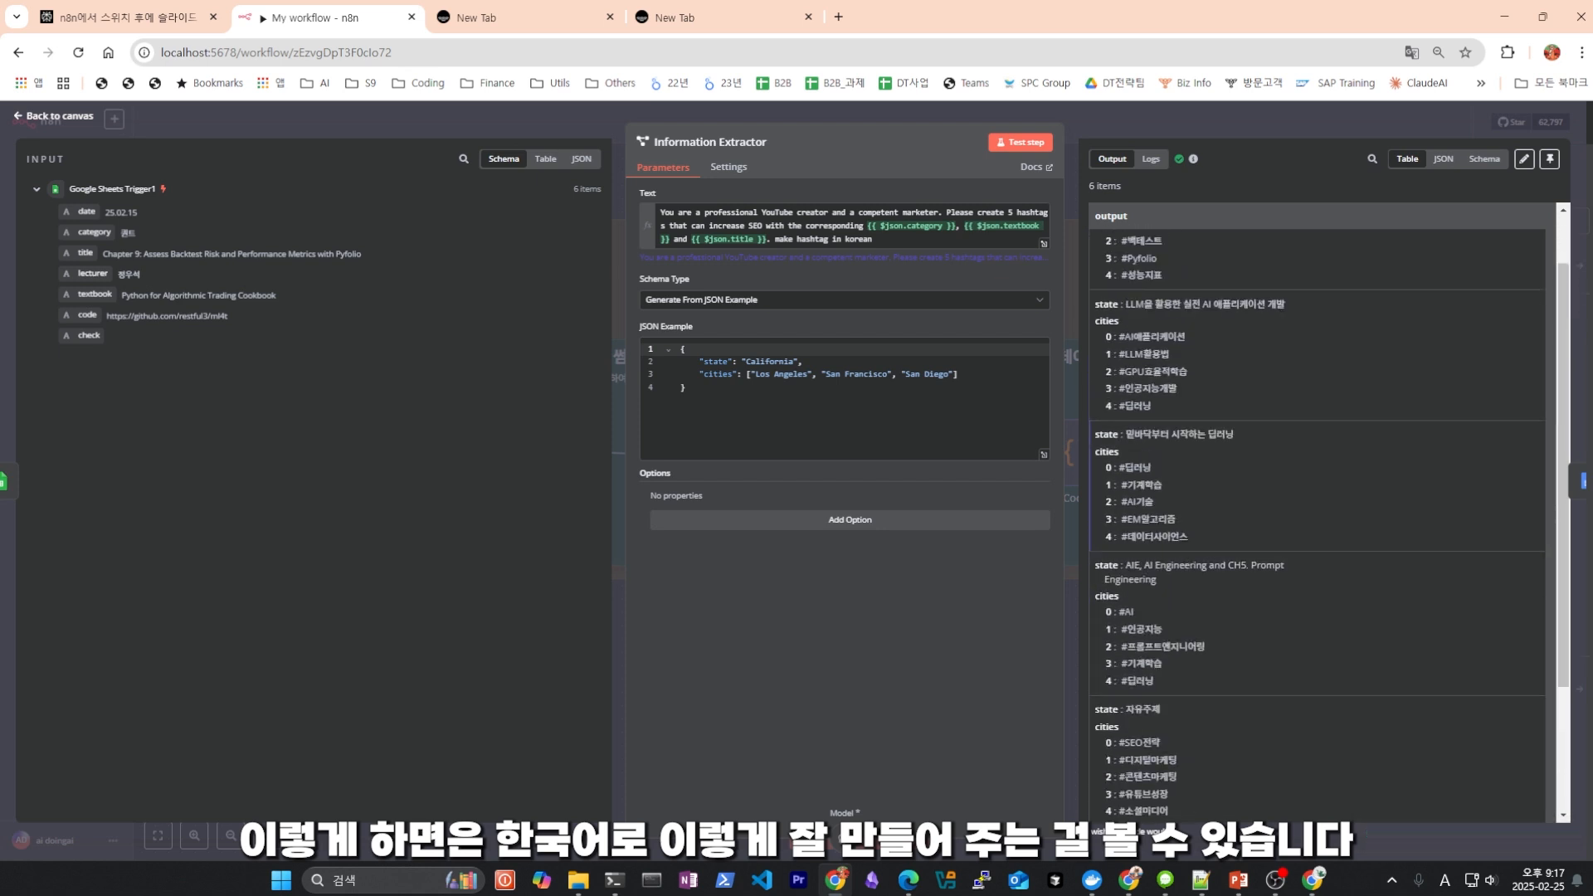
Rename the JSON example keys "state" and "cities" to "category" and "hashtags", and test the Information Extractor again.
{"action": "double_click", "coordinate": [715, 362]}
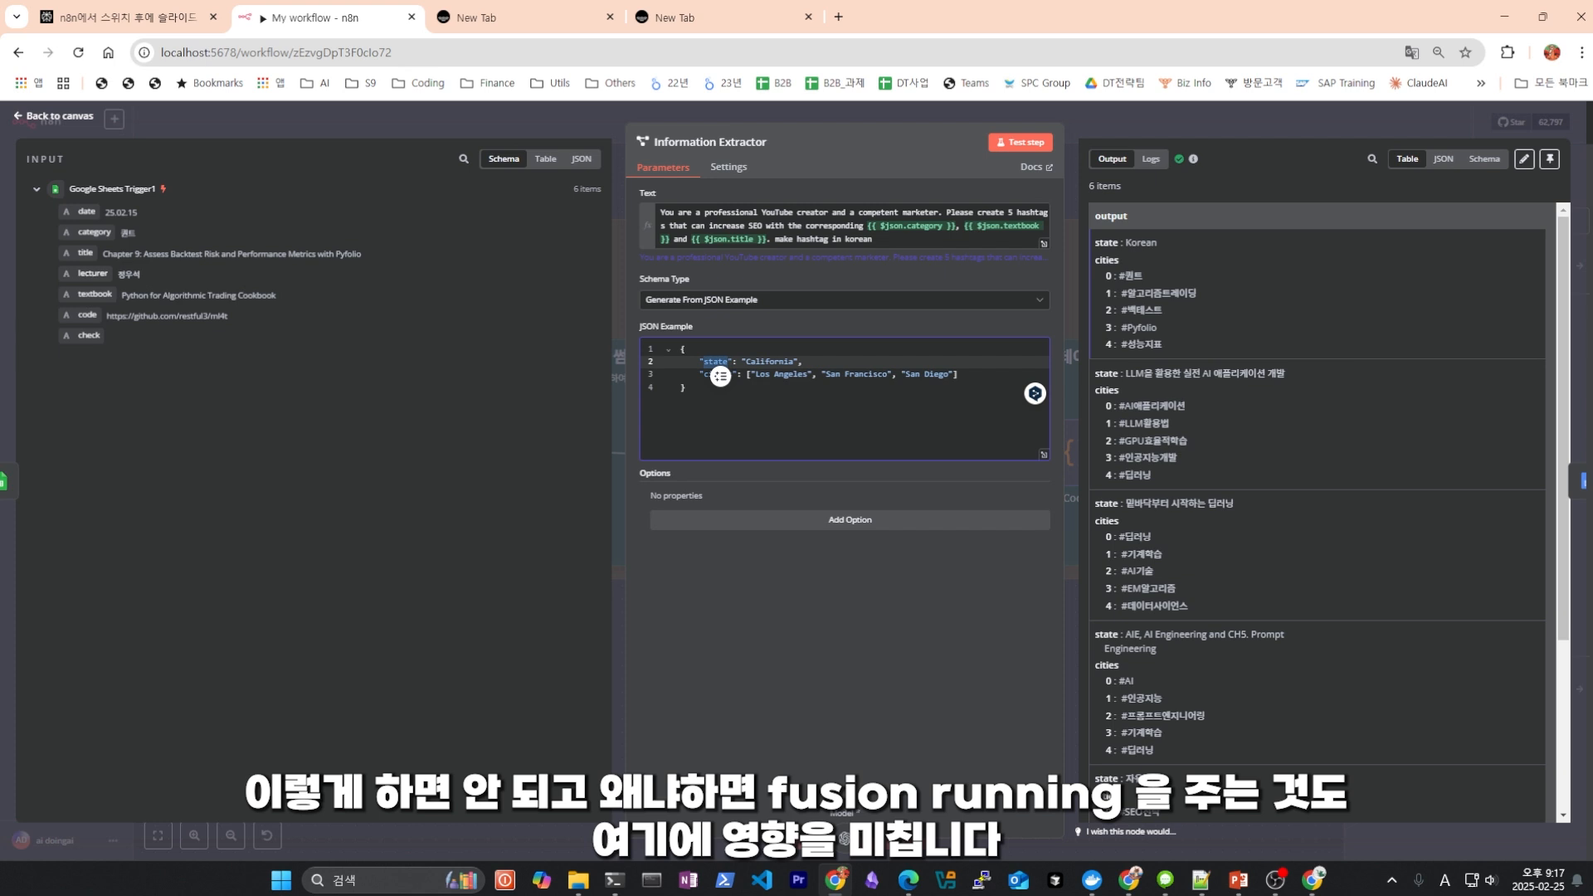
{"action": "type", "text": "cate"}
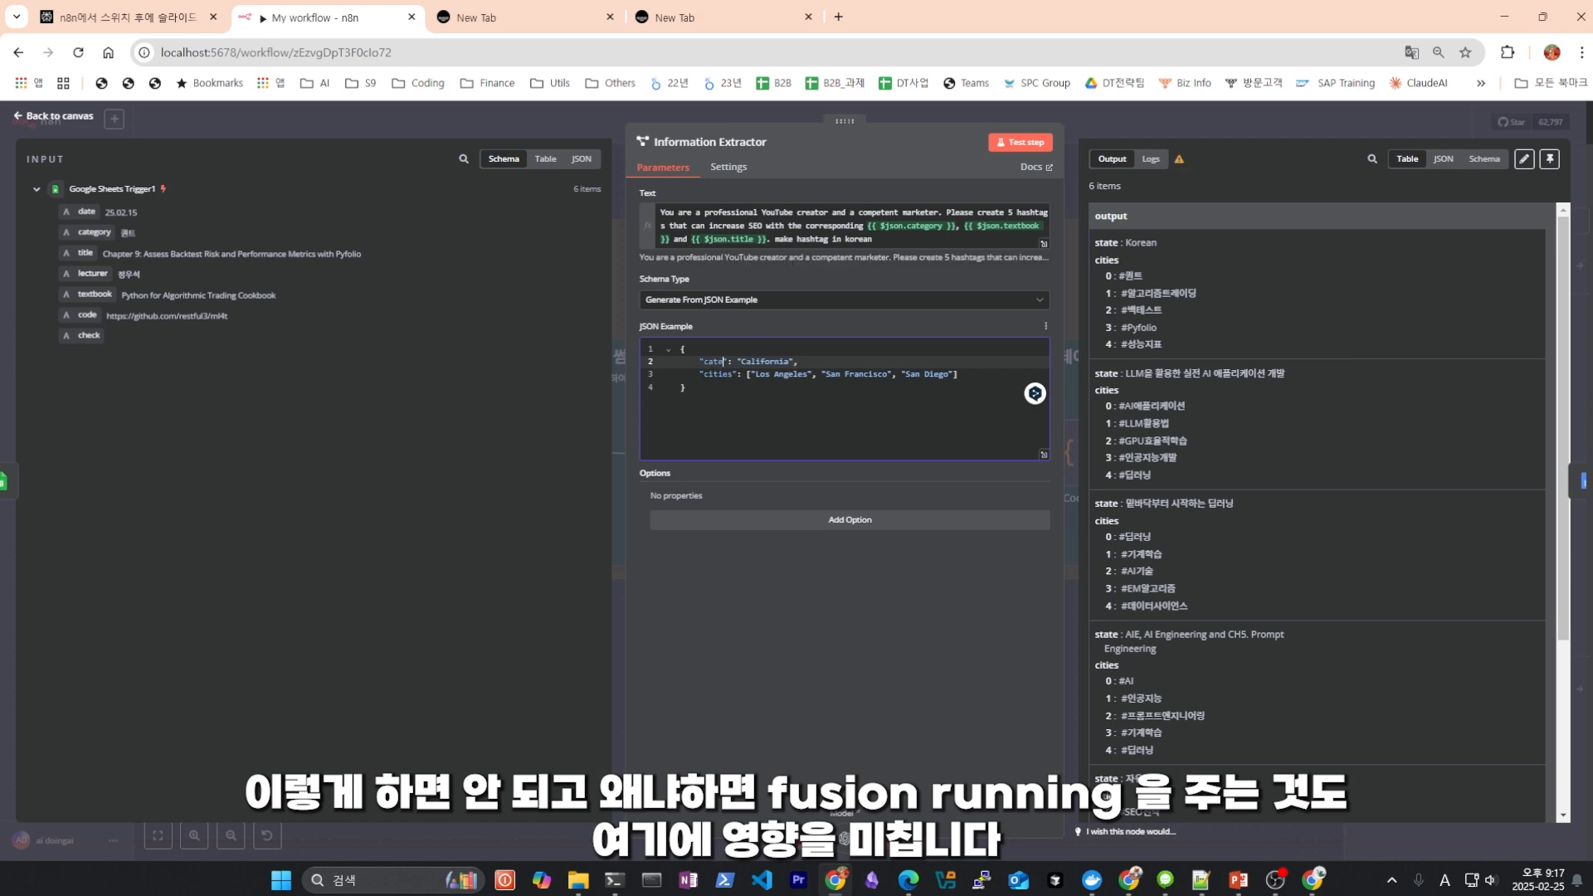
{"action": "type", "text": "gory"}
{"action": "double_click", "coordinate": [720, 374]}
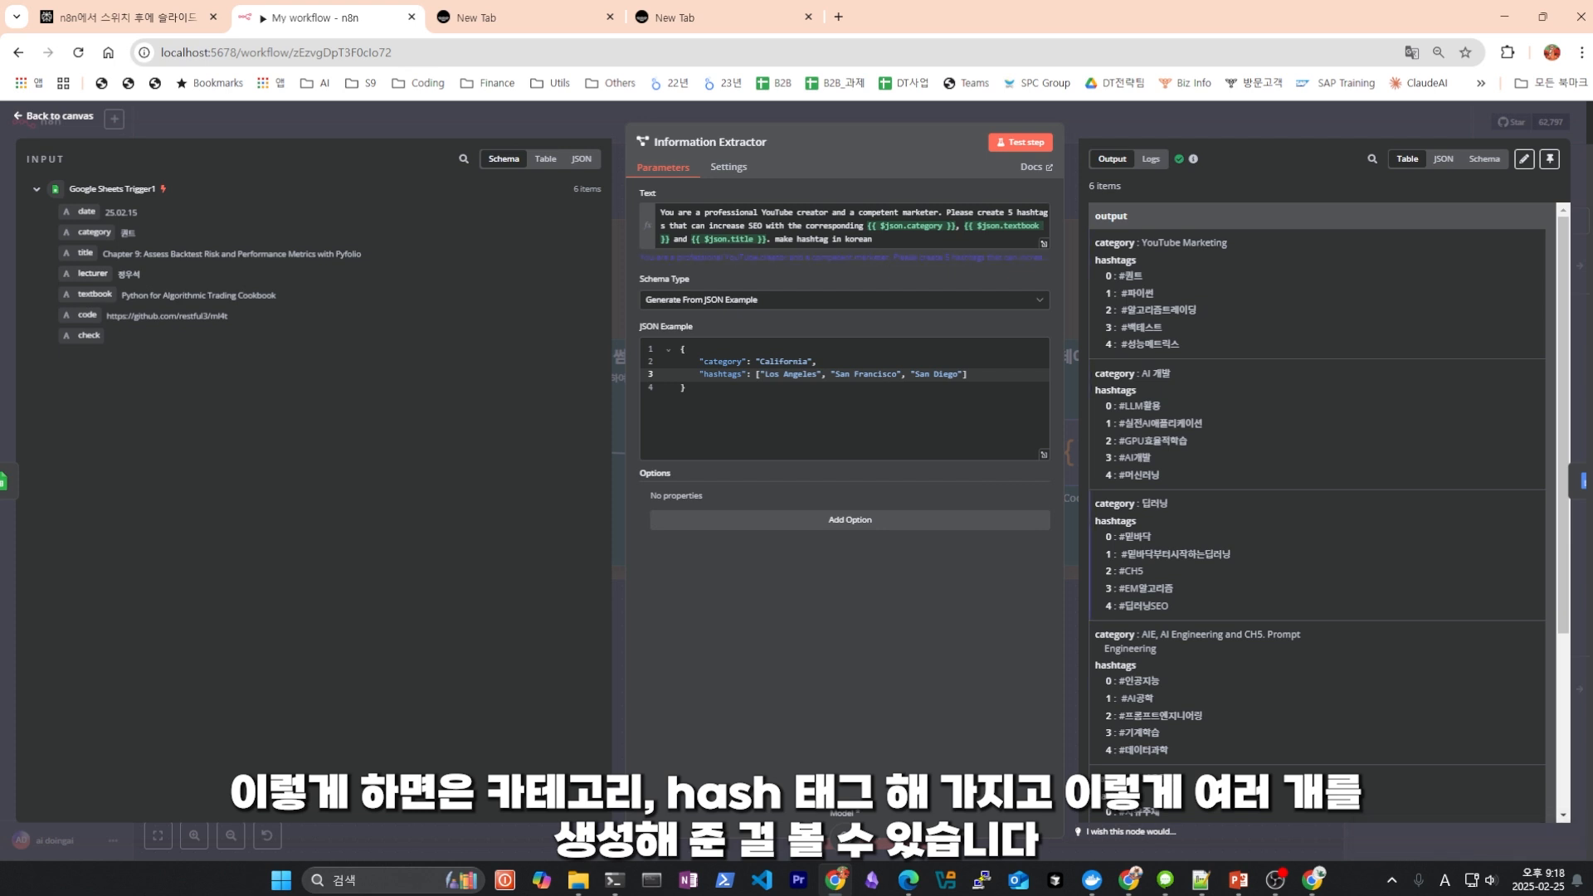
{"action": "scroll", "coordinate": [1318, 514], "scroll_direction": "down", "scroll_amount": 3}
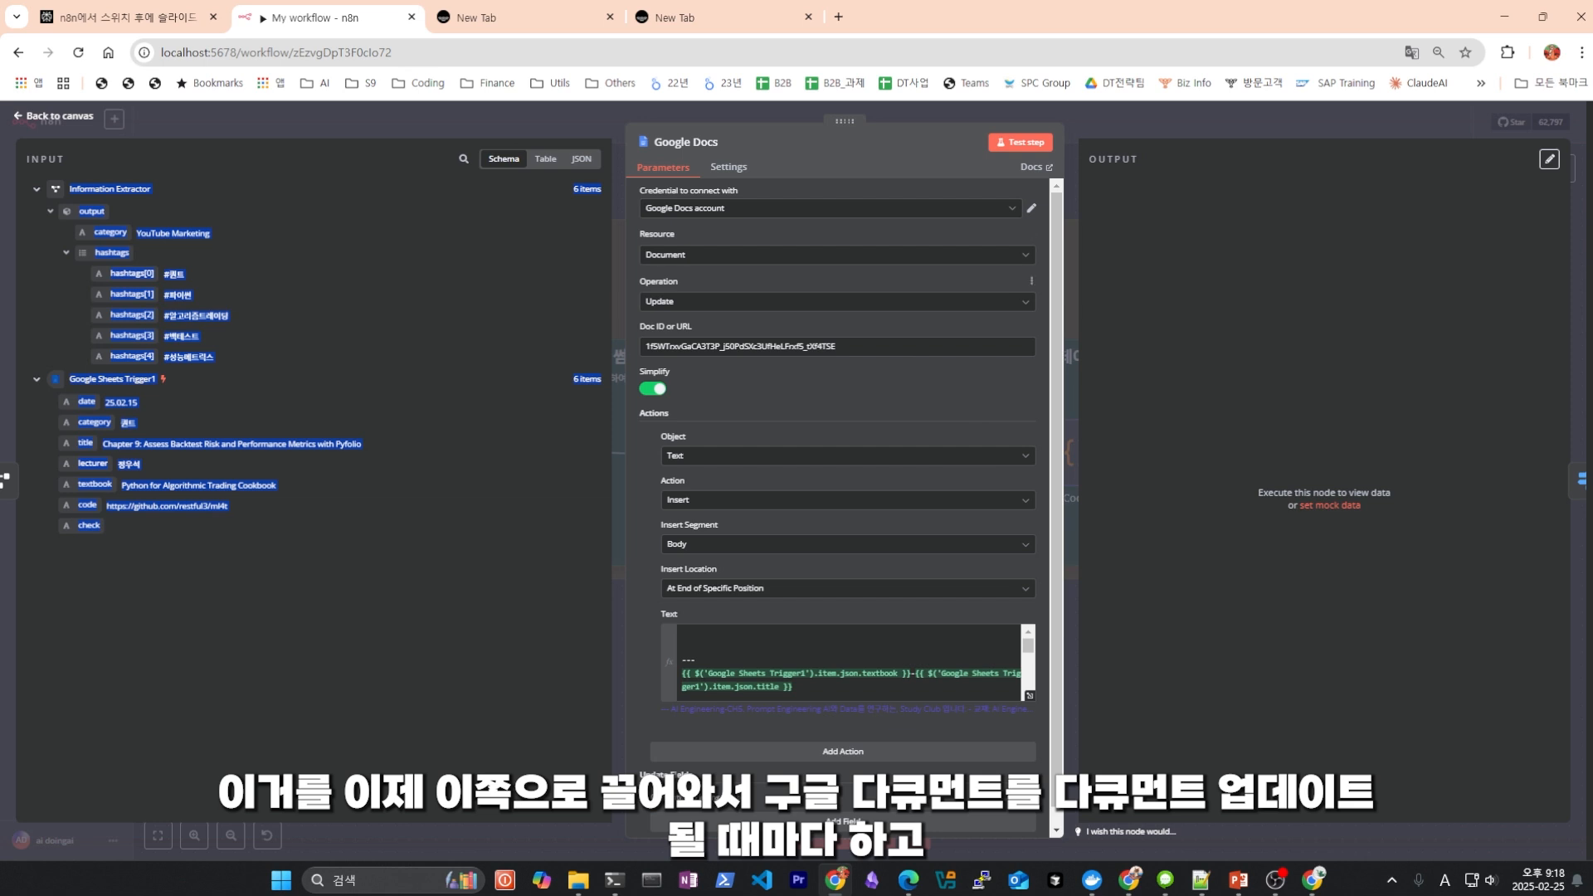
In the Google Docs node, highlight the target document's ID and choose Insert as the text action.
{"action": "left_click_drag", "start_coordinate": [840, 346], "coordinate": [642, 347]}
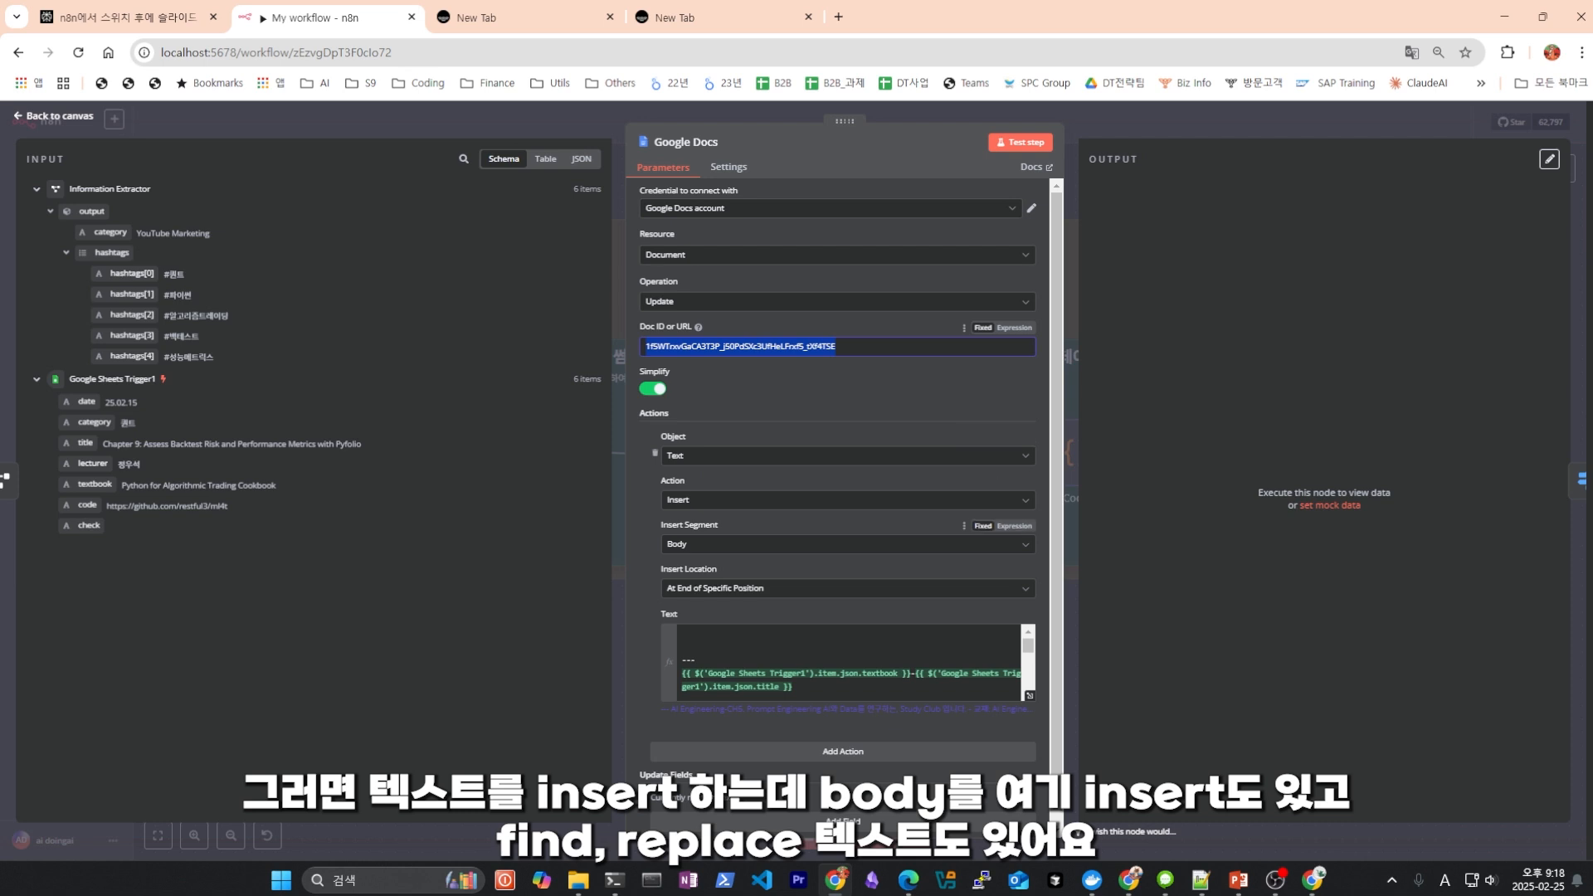
{"action": "left_click", "coordinate": [847, 501]}
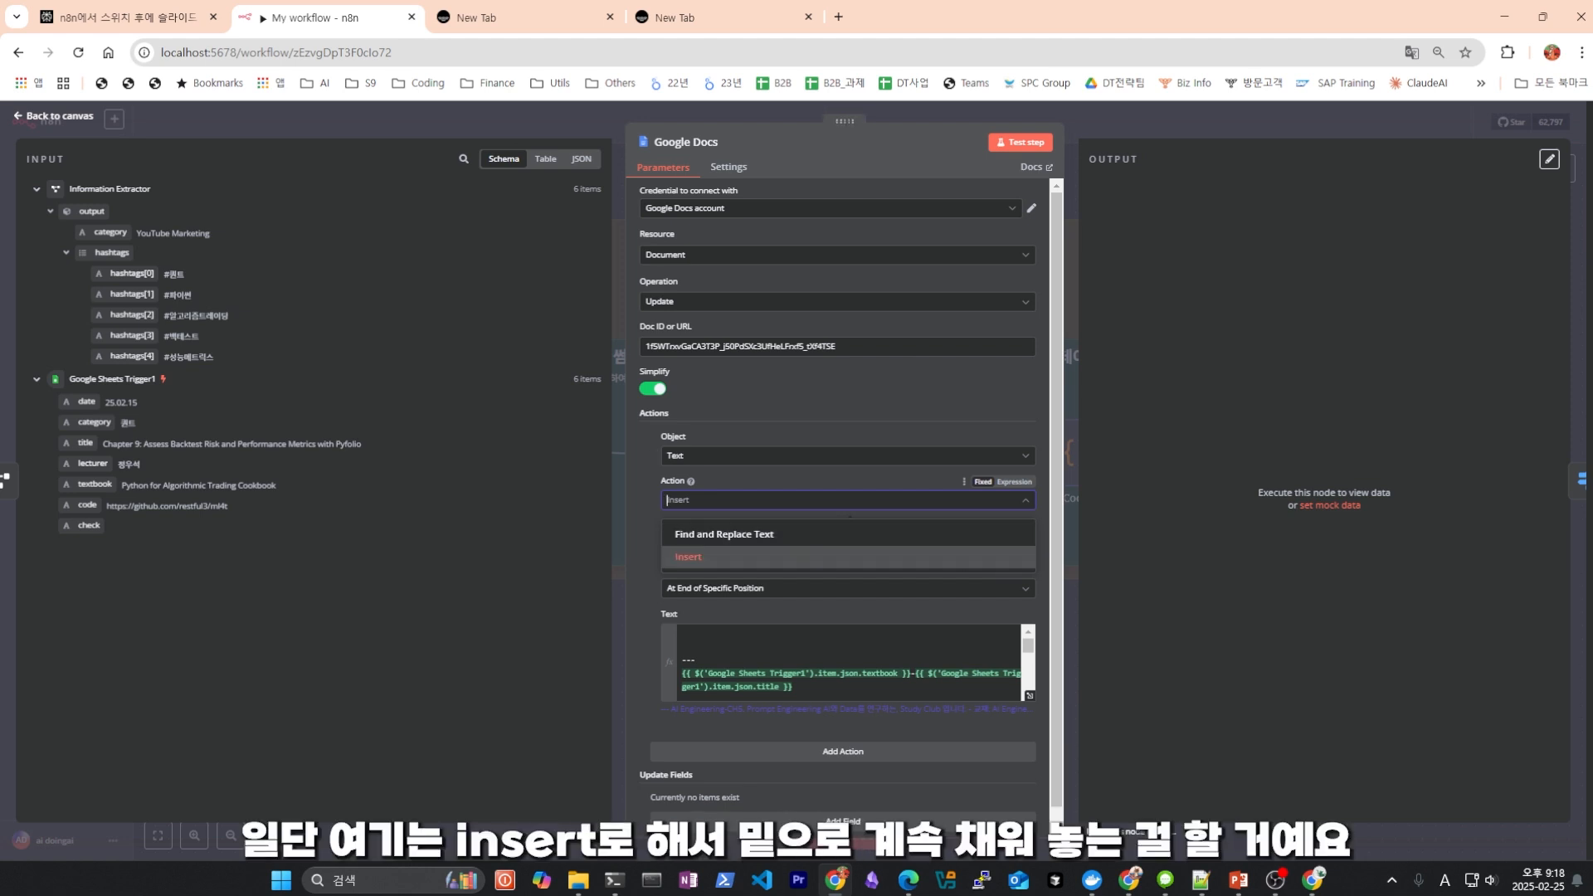
{"action": "left_click", "coordinate": [687, 557]}
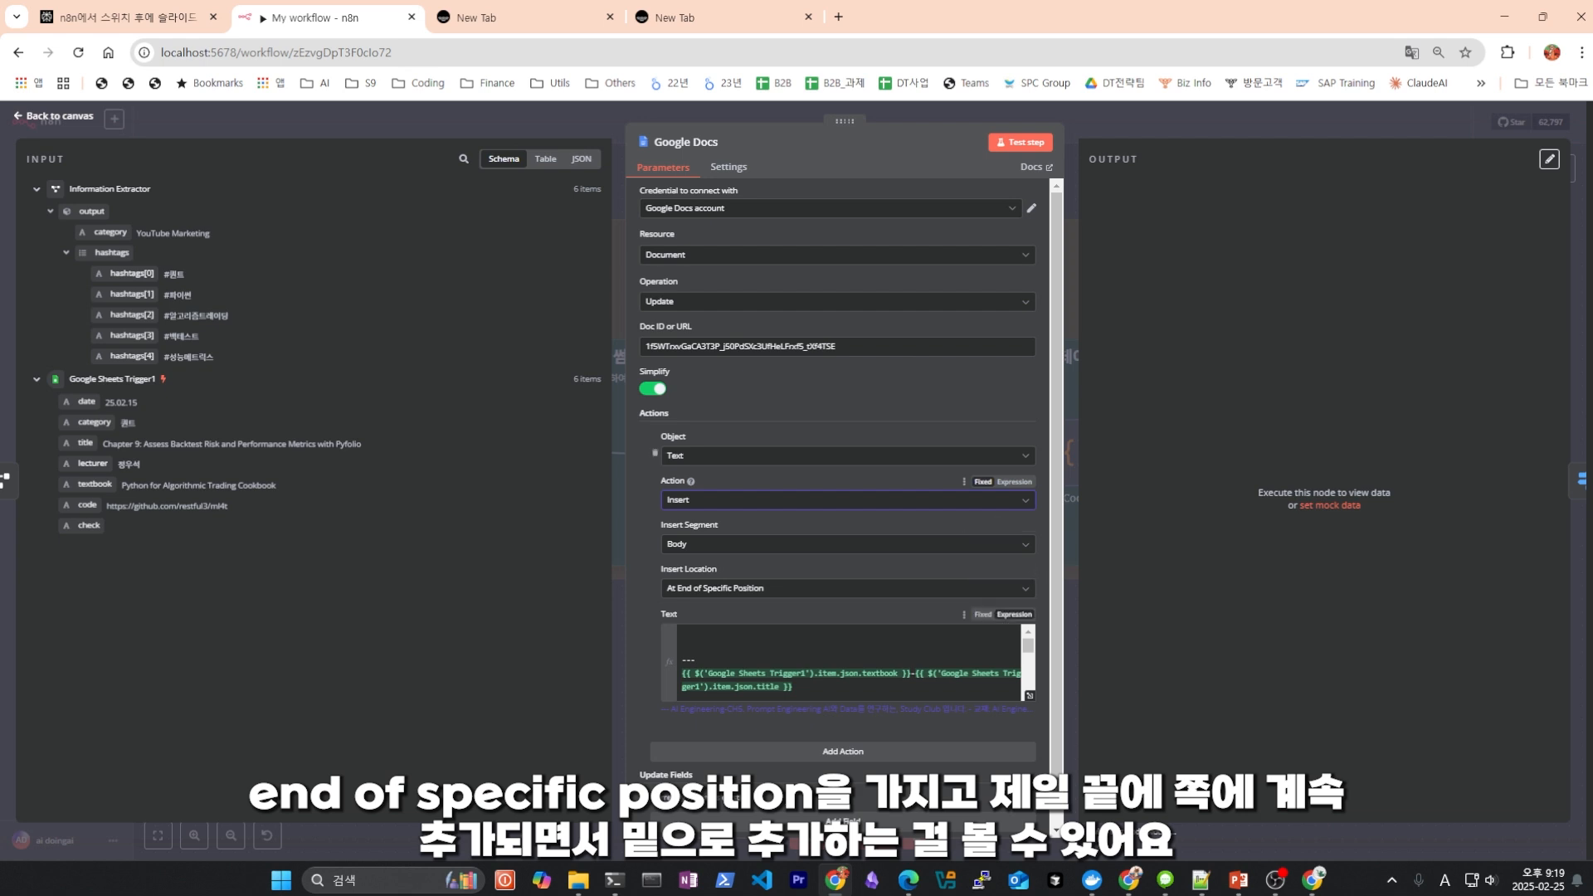
Review the text template inserted by the Google Docs node and try adding the trigger's category field to it.
{"action": "left_click", "coordinate": [1006, 689]}
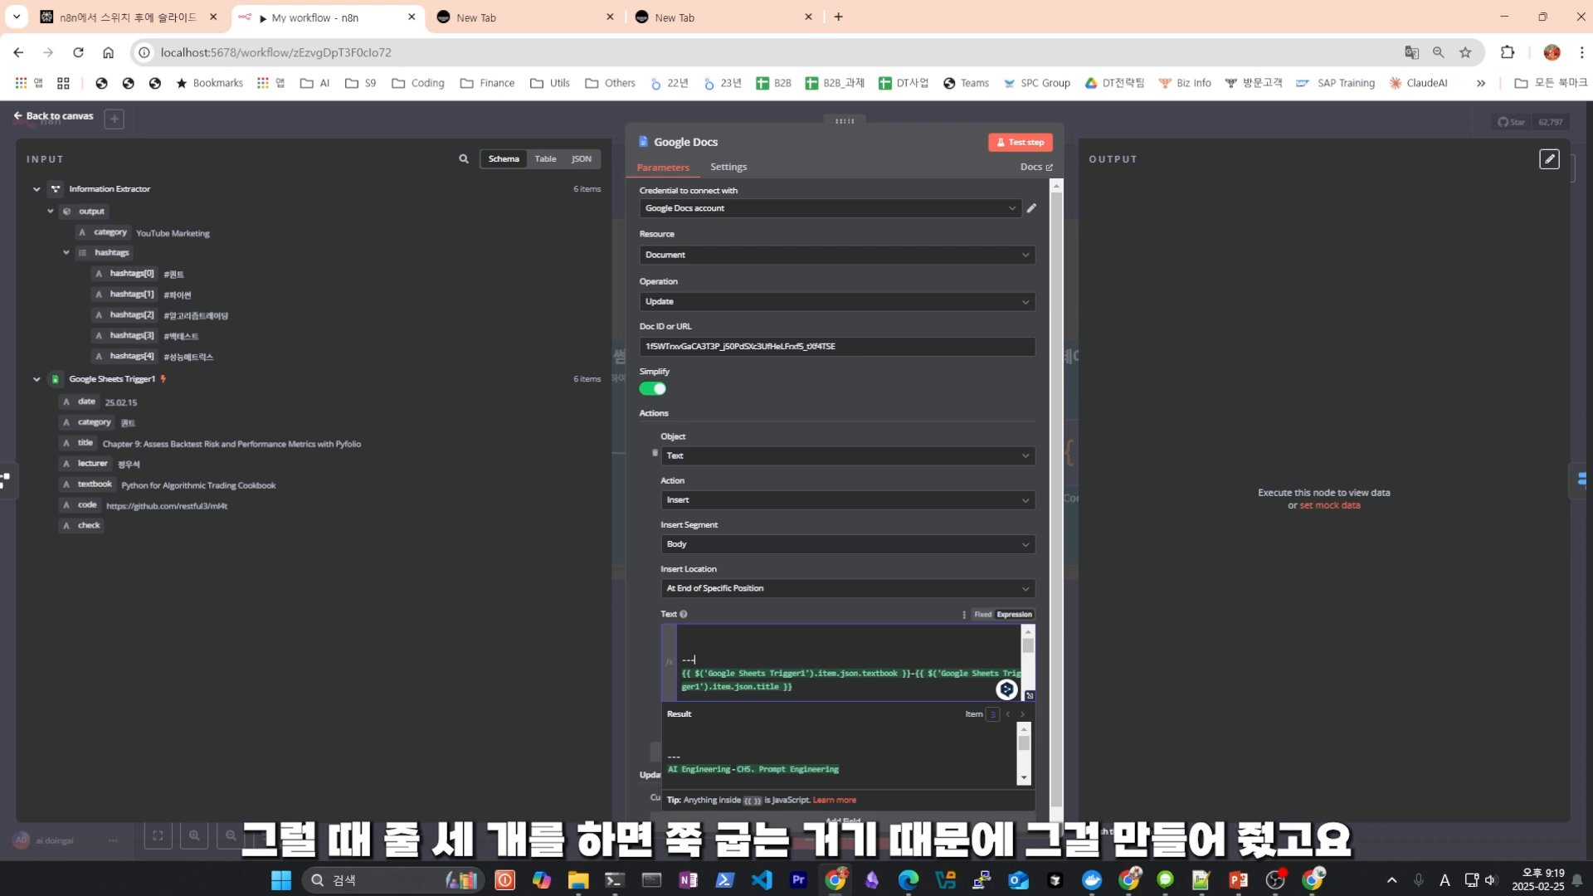
{"action": "scroll", "coordinate": [848, 663], "scroll_direction": "down", "scroll_amount": 2}
{"action": "scroll", "coordinate": [848, 663], "scroll_direction": "up", "scroll_amount": 2}
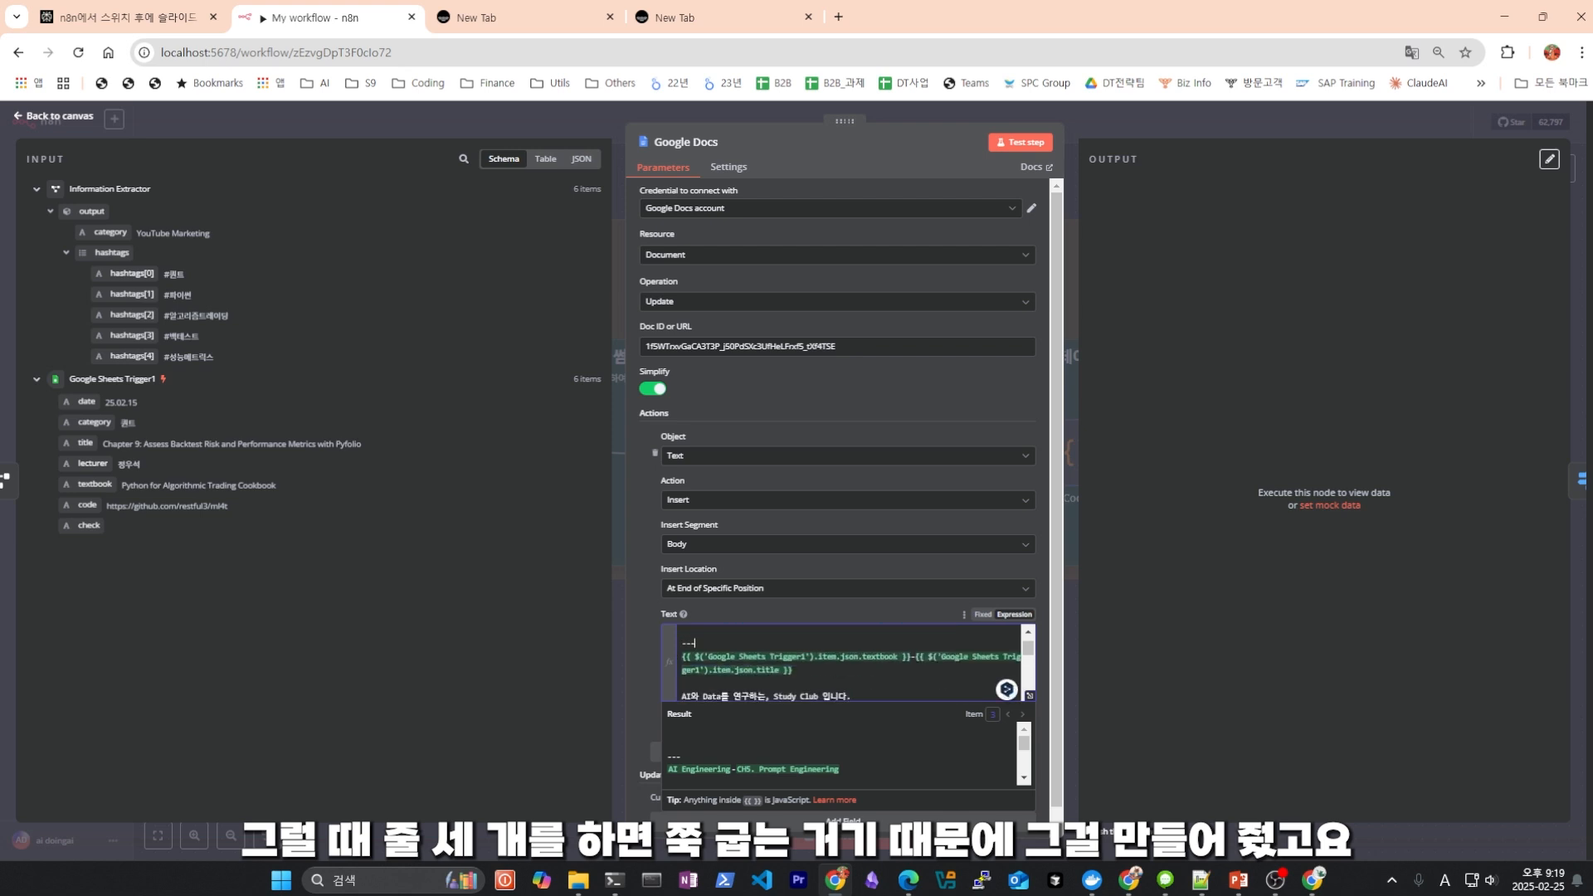
{"action": "scroll", "coordinate": [691, 642], "scroll_direction": "down", "scroll_amount": 3}
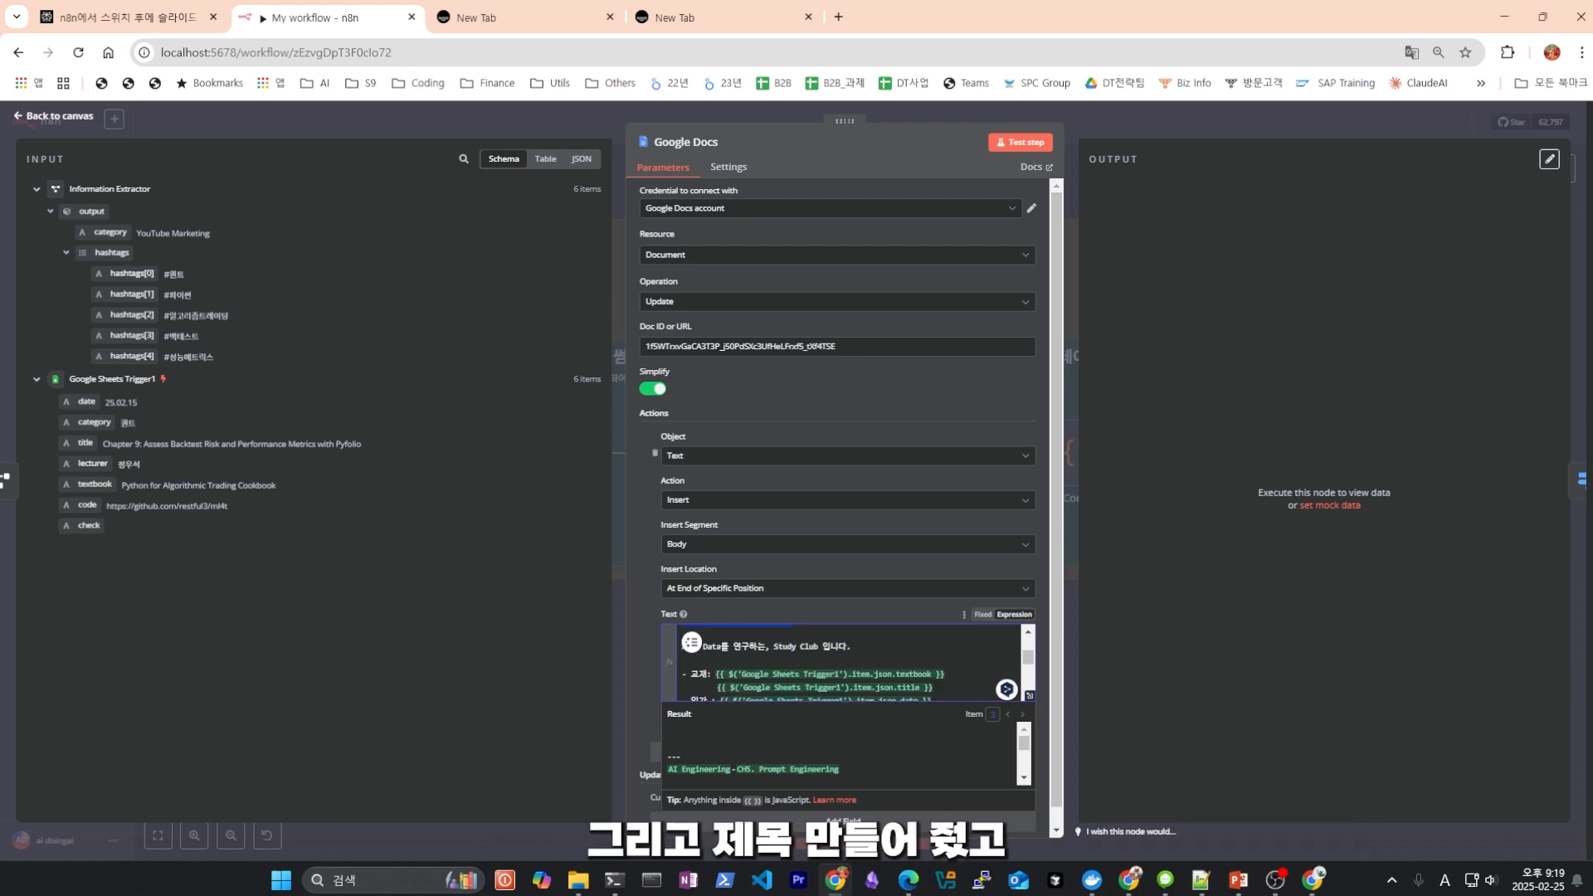
{"action": "scroll", "coordinate": [691, 641], "scroll_direction": "up", "scroll_amount": 4}
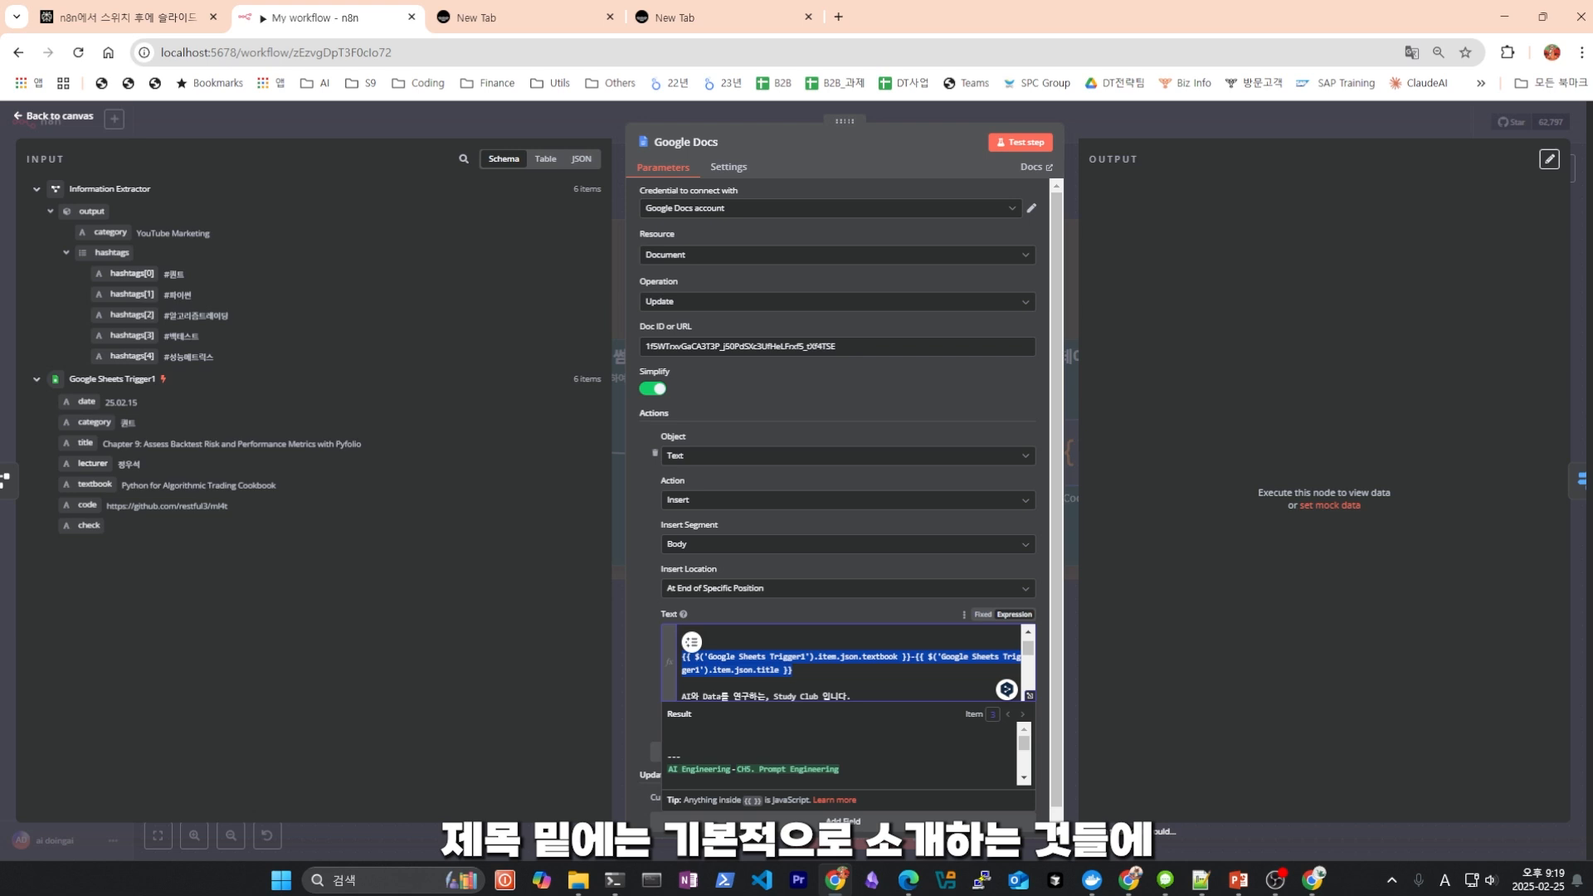
{"action": "scroll", "coordinate": [691, 641], "scroll_direction": "down", "scroll_amount": 2}
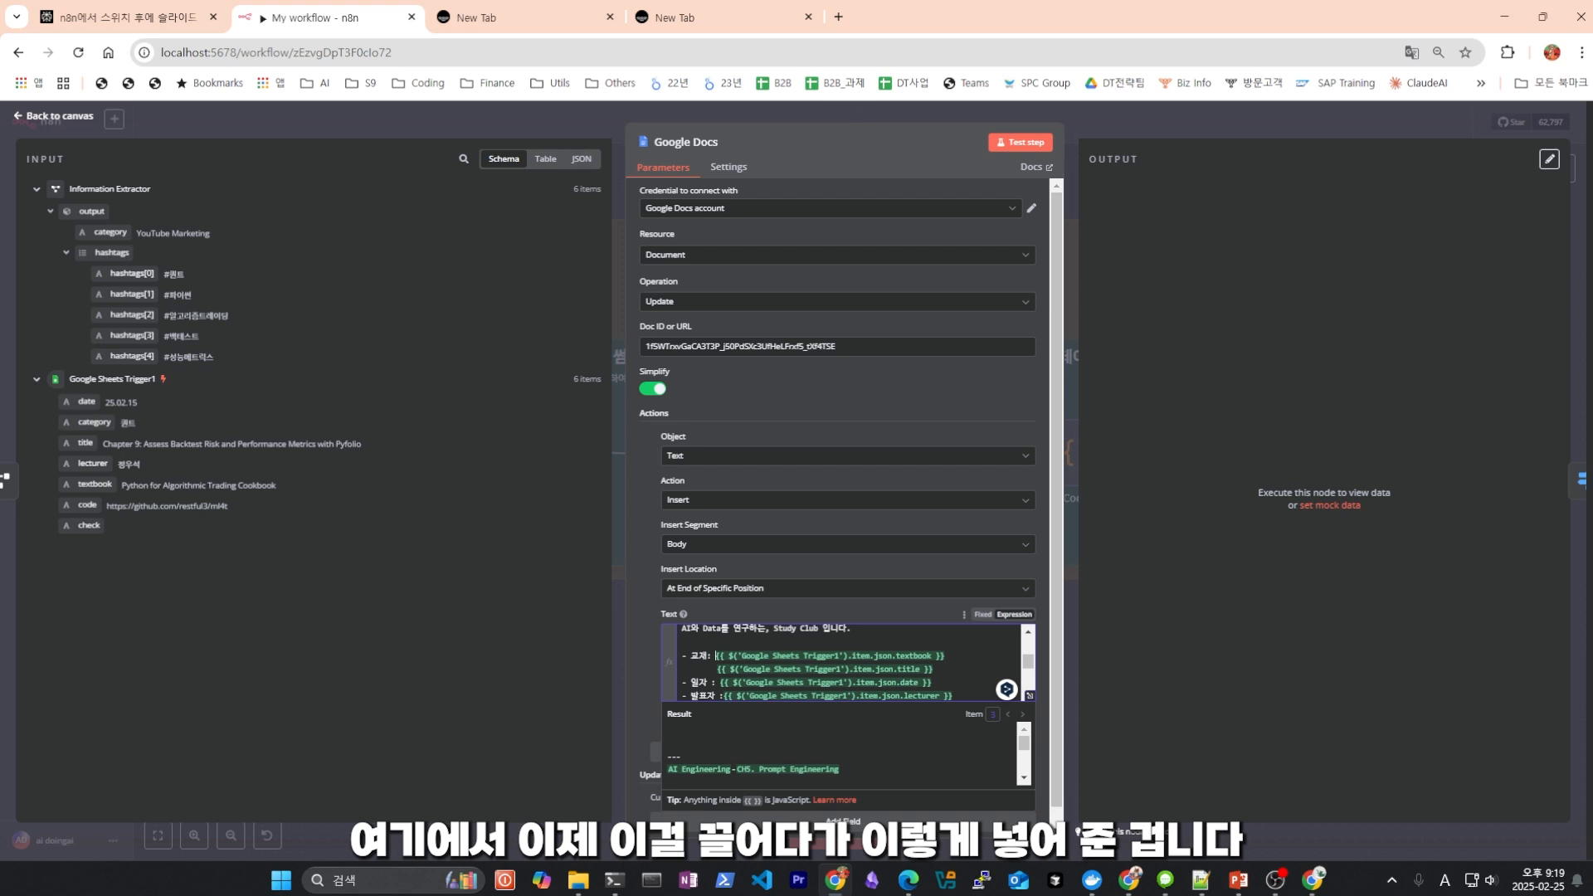
{"action": "left_click_drag", "start_coordinate": [95, 422], "coordinate": [714, 655]}
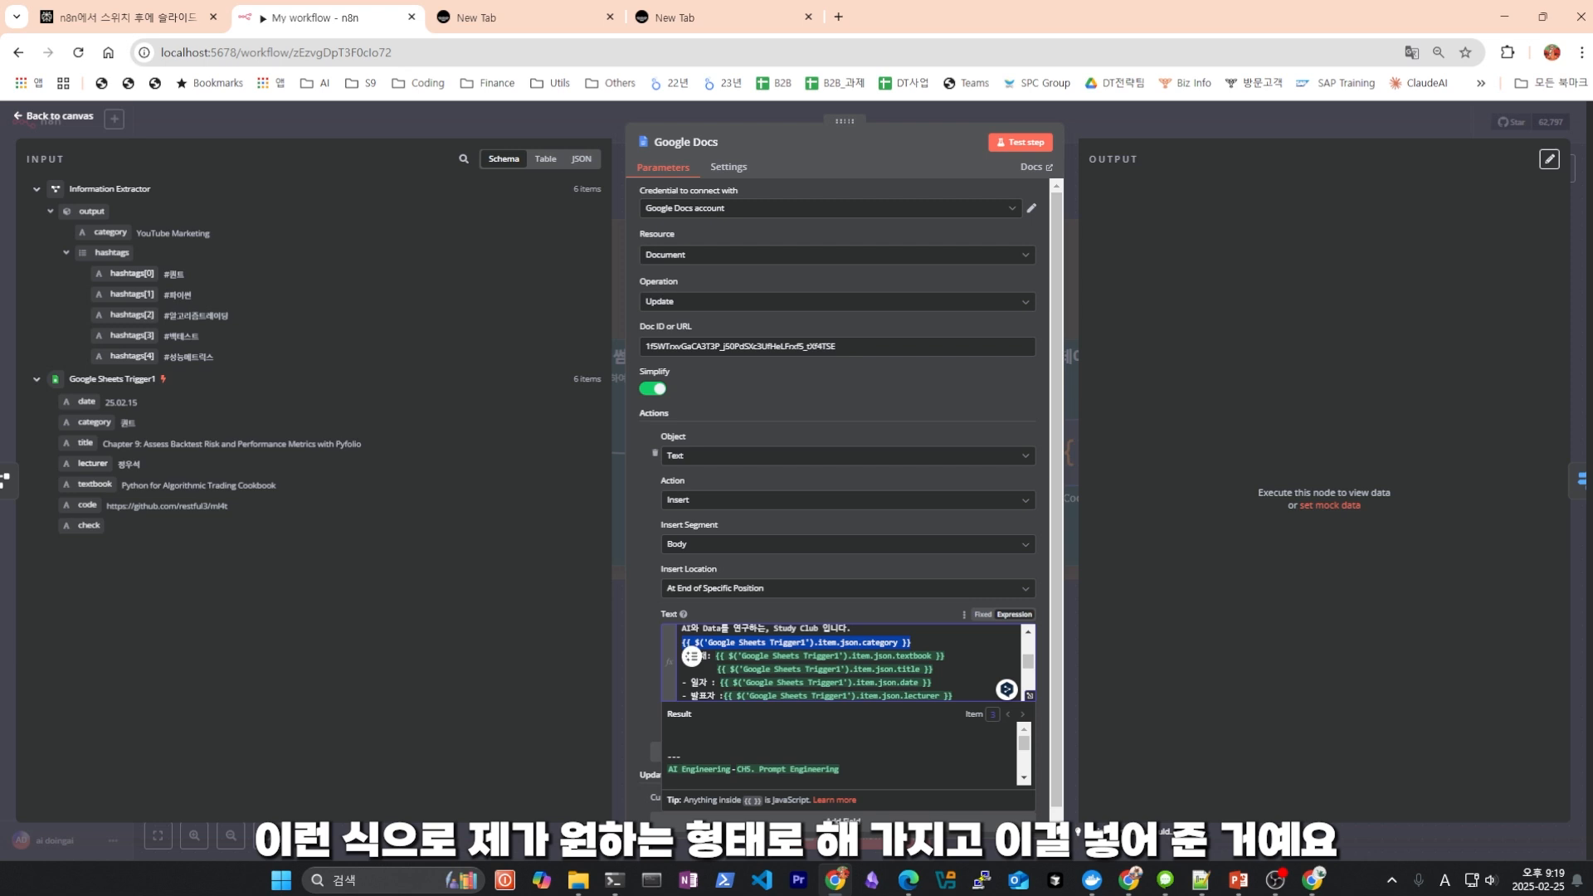
{"action": "key", "text": "BackSpace"}
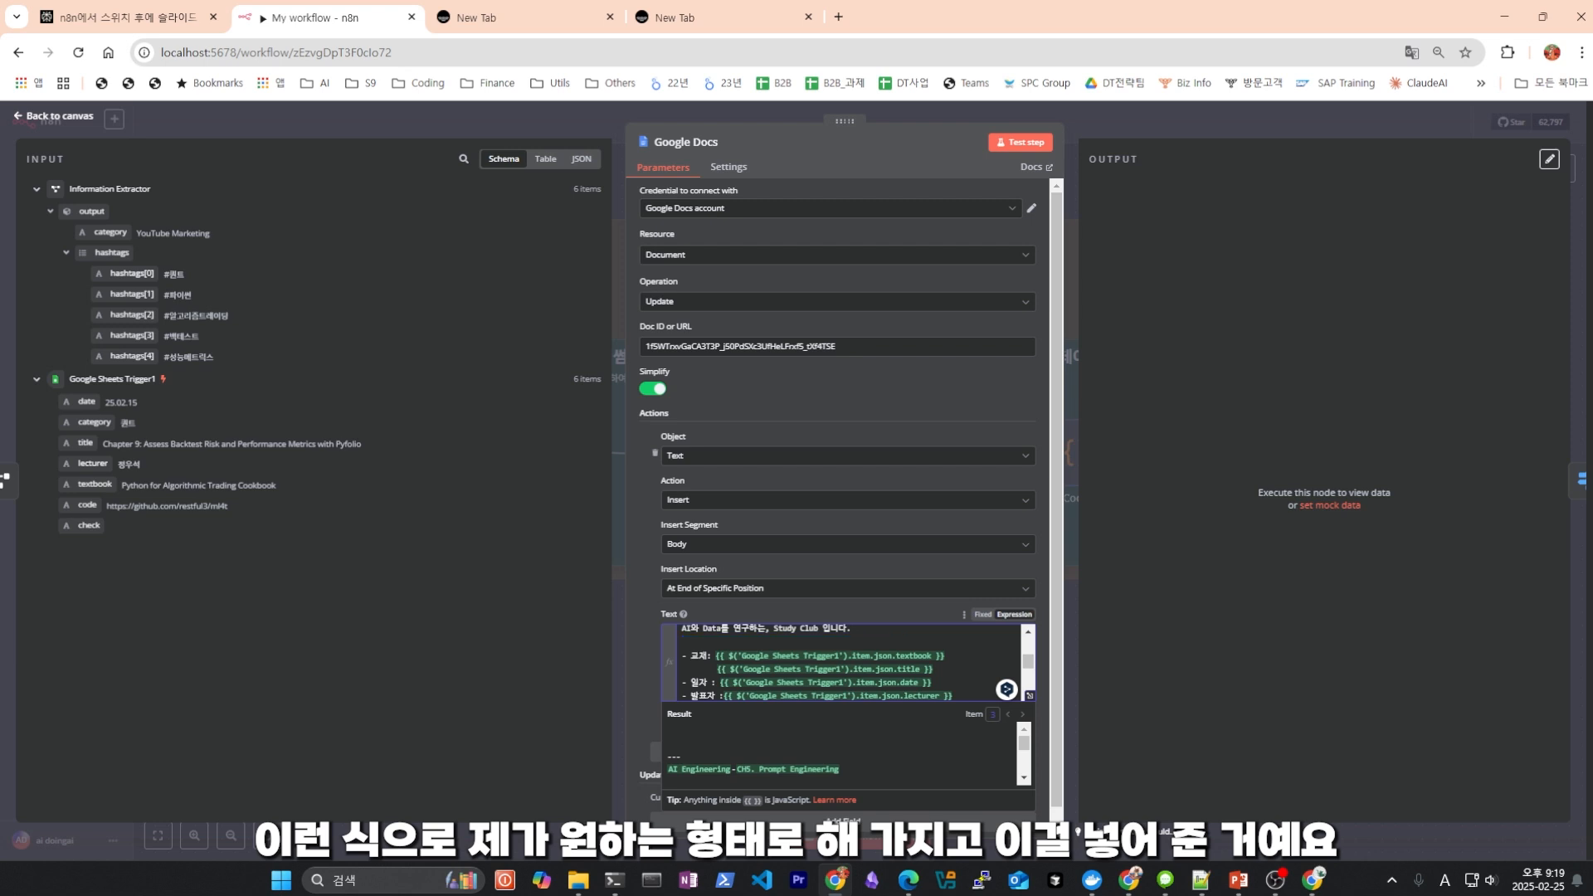
Replace the five cities expressions in the inserted text with hashtags[0] through hashtags[4] and test the Google Docs node.
{"action": "type", "text": "{{ $json.output.cities[0] }}{{ $json.output.cities[1] }}{{ $json.output.cities[2] }}{{ $json.output.cities[3] }}{{ $json.output.cities[4] }}"}
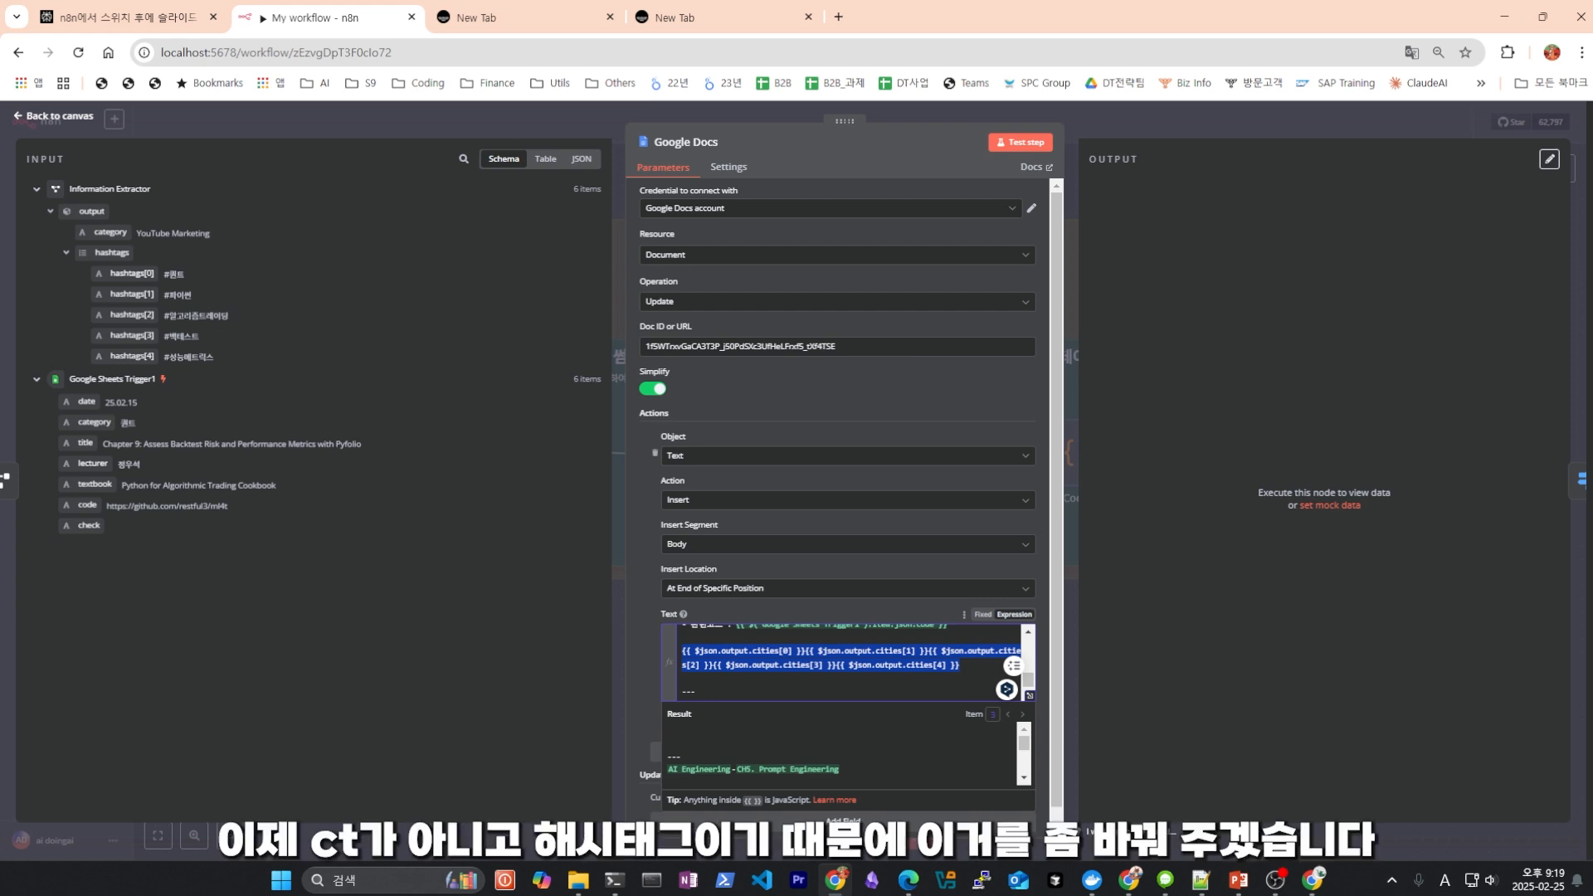
{"action": "key", "text": "BackSpace"}
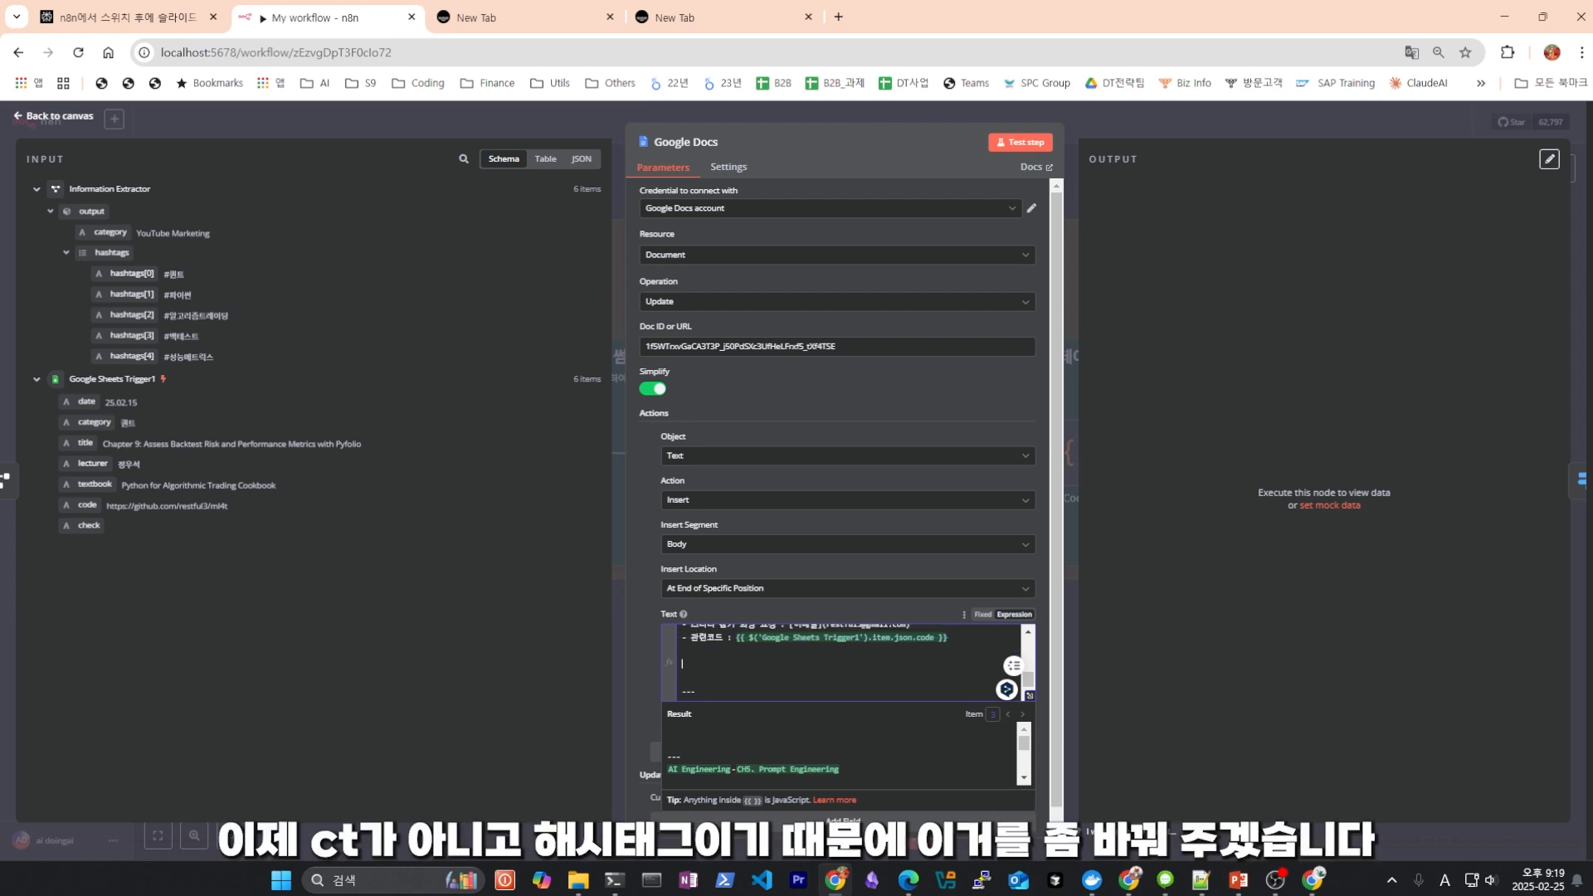
{"action": "left_click_drag", "start_coordinate": [131, 274], "coordinate": [962, 681]}
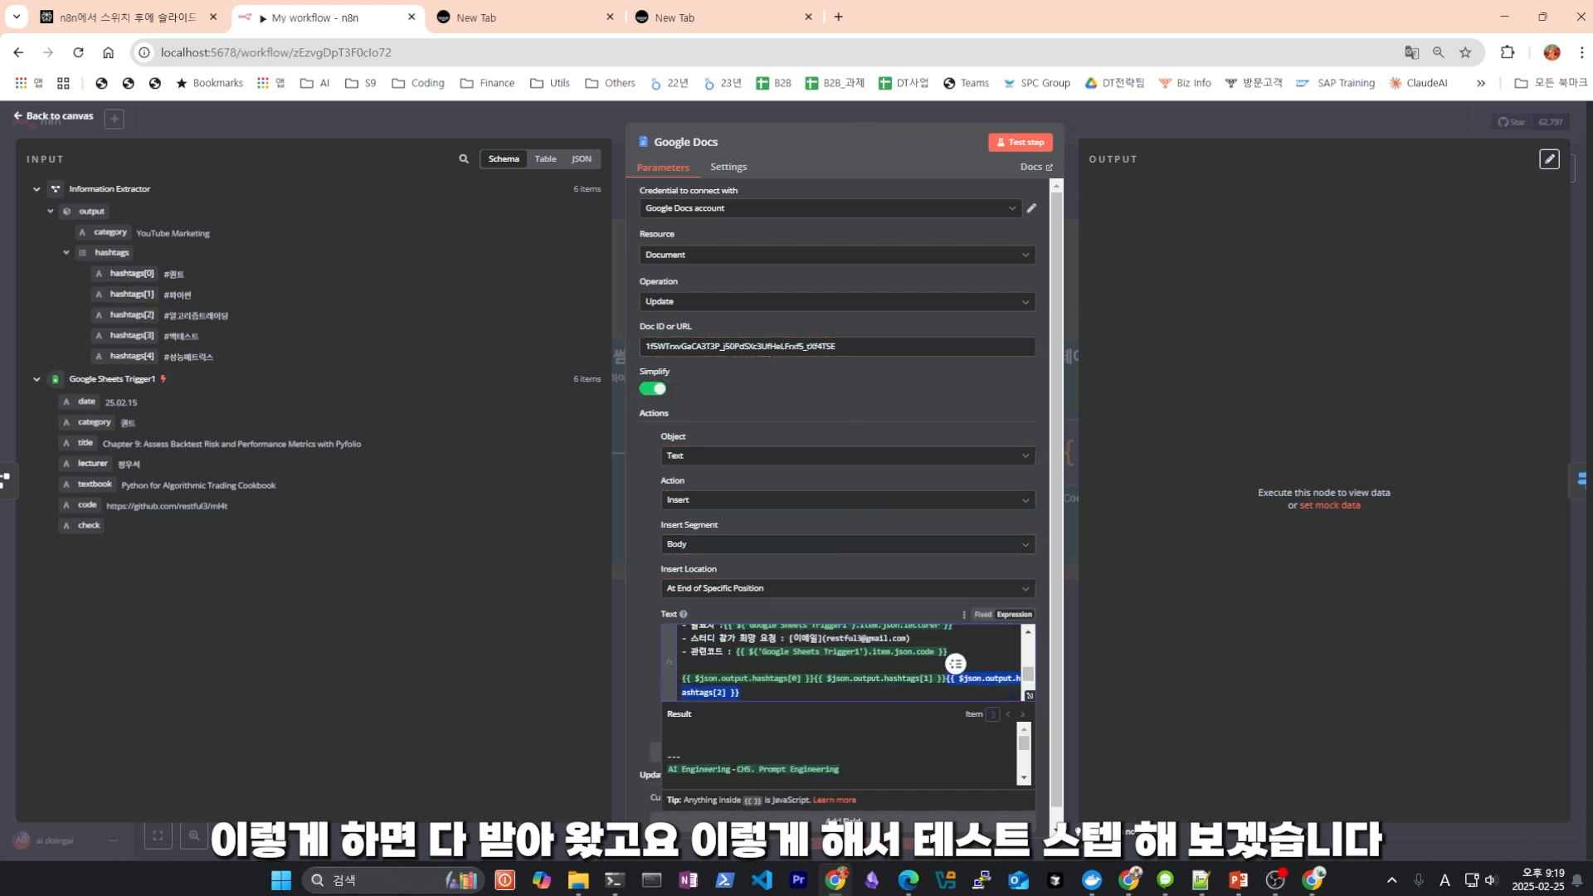
{"action": "left_click_drag", "start_coordinate": [131, 336], "coordinate": [904, 706]}
{"action": "left_click", "coordinate": [1020, 142]}
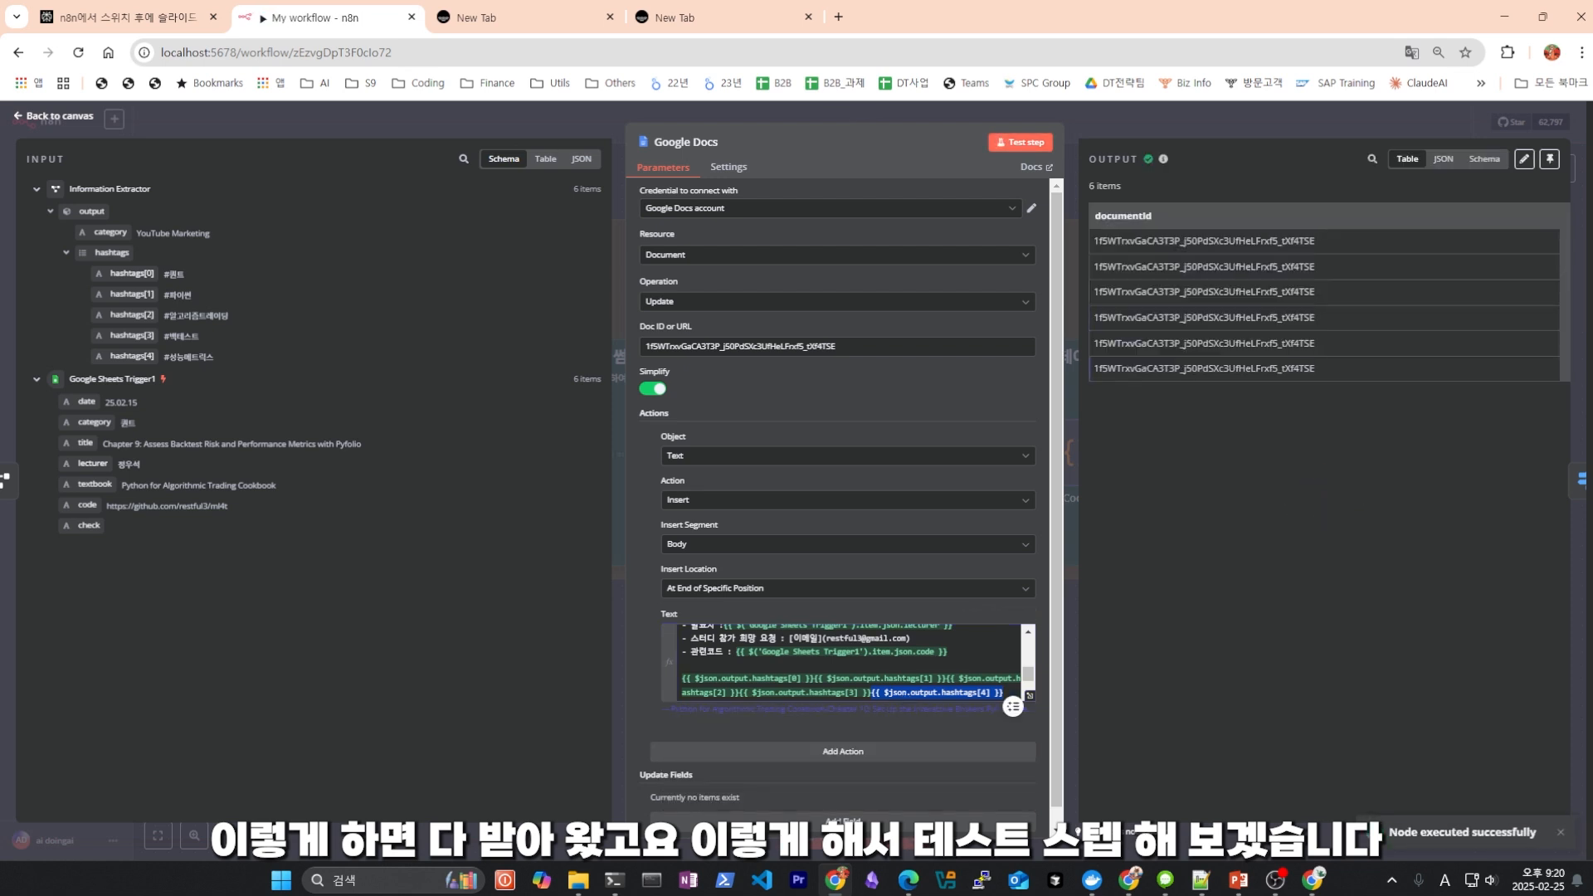
Review the text template inserted by the Google Docs node, including its hashtag expressions, and look into the Switch node.
{"action": "scroll", "coordinate": [846, 659], "scroll_direction": "up", "scroll_amount": 3}
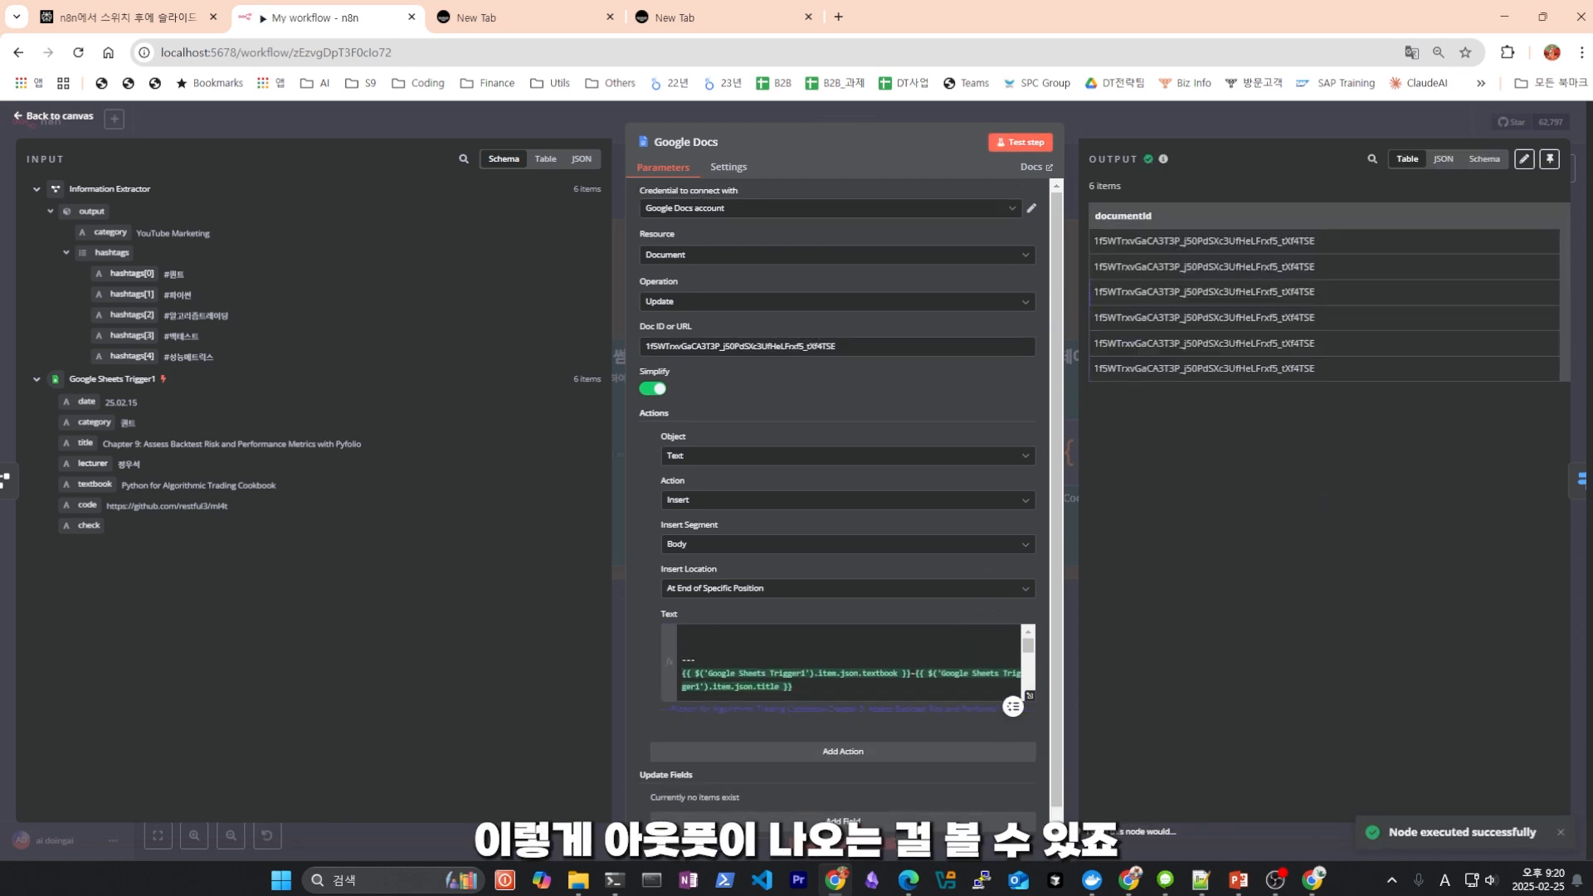
{"action": "scroll", "coordinate": [1012, 706], "scroll_direction": "down", "scroll_amount": 1}
{"action": "left_click", "coordinate": [1008, 687]}
{"action": "scroll", "coordinate": [1005, 671], "scroll_direction": "down", "scroll_amount": 3}
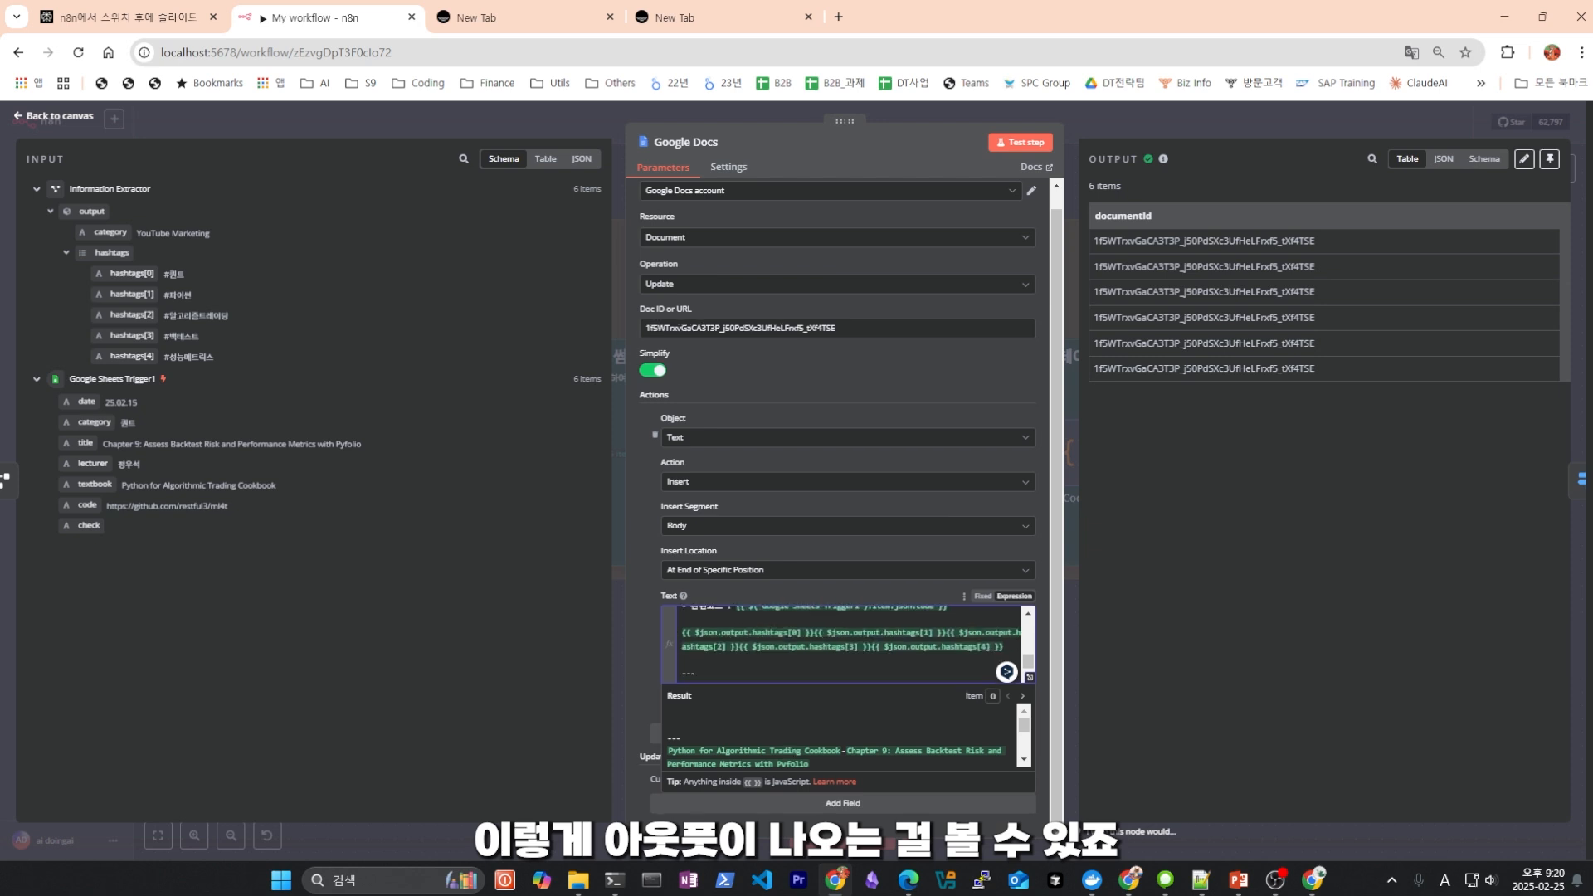
{"action": "key", "text": "Escape"}
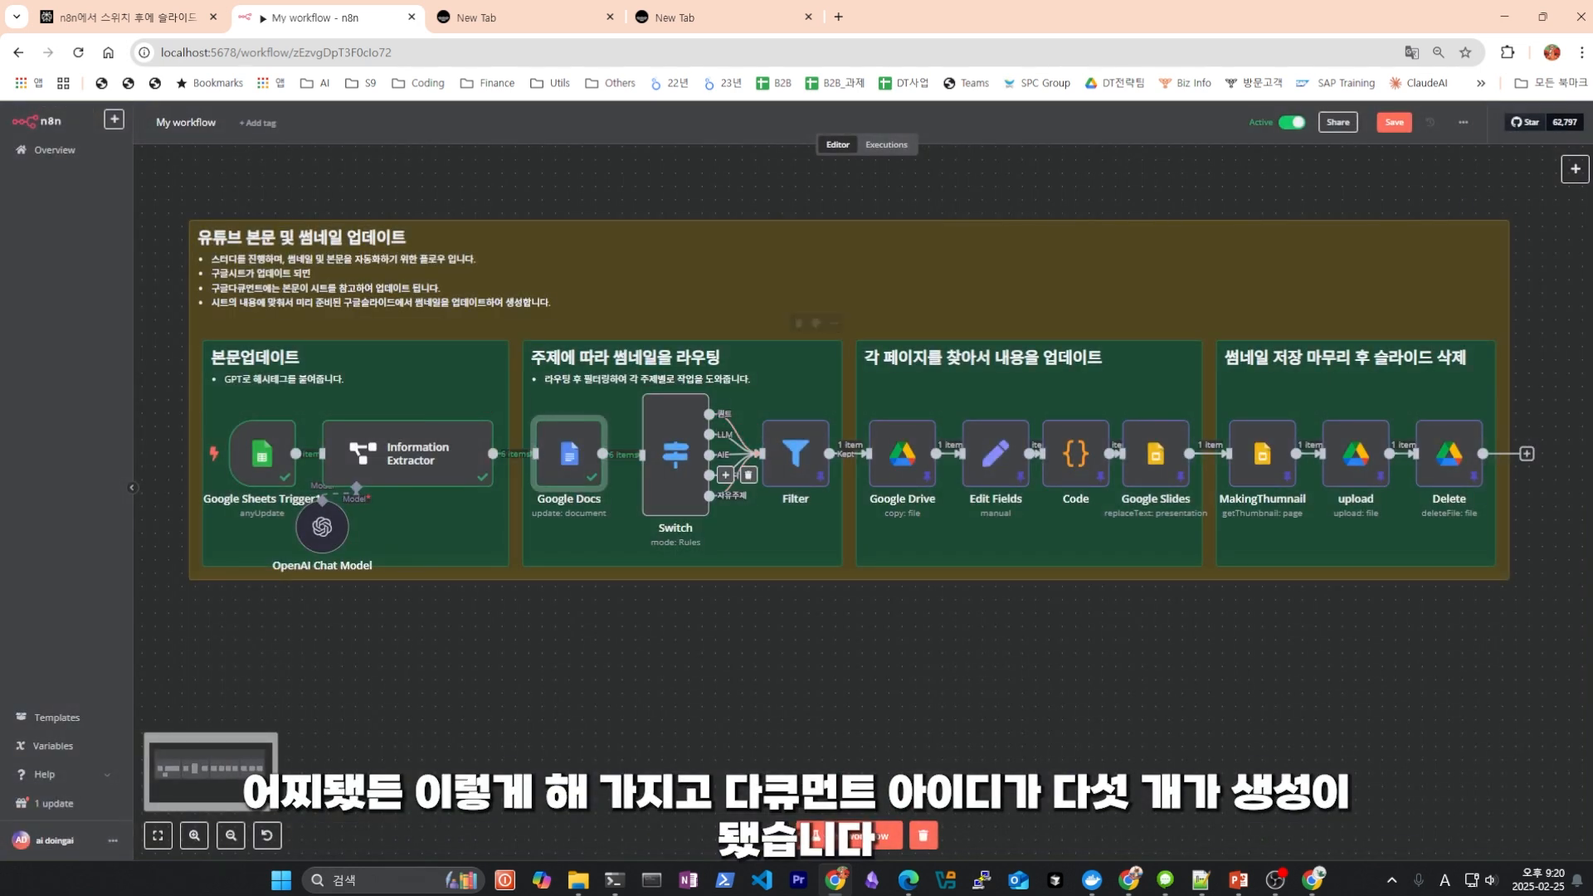
{"action": "double_click", "coordinate": [682, 467]}
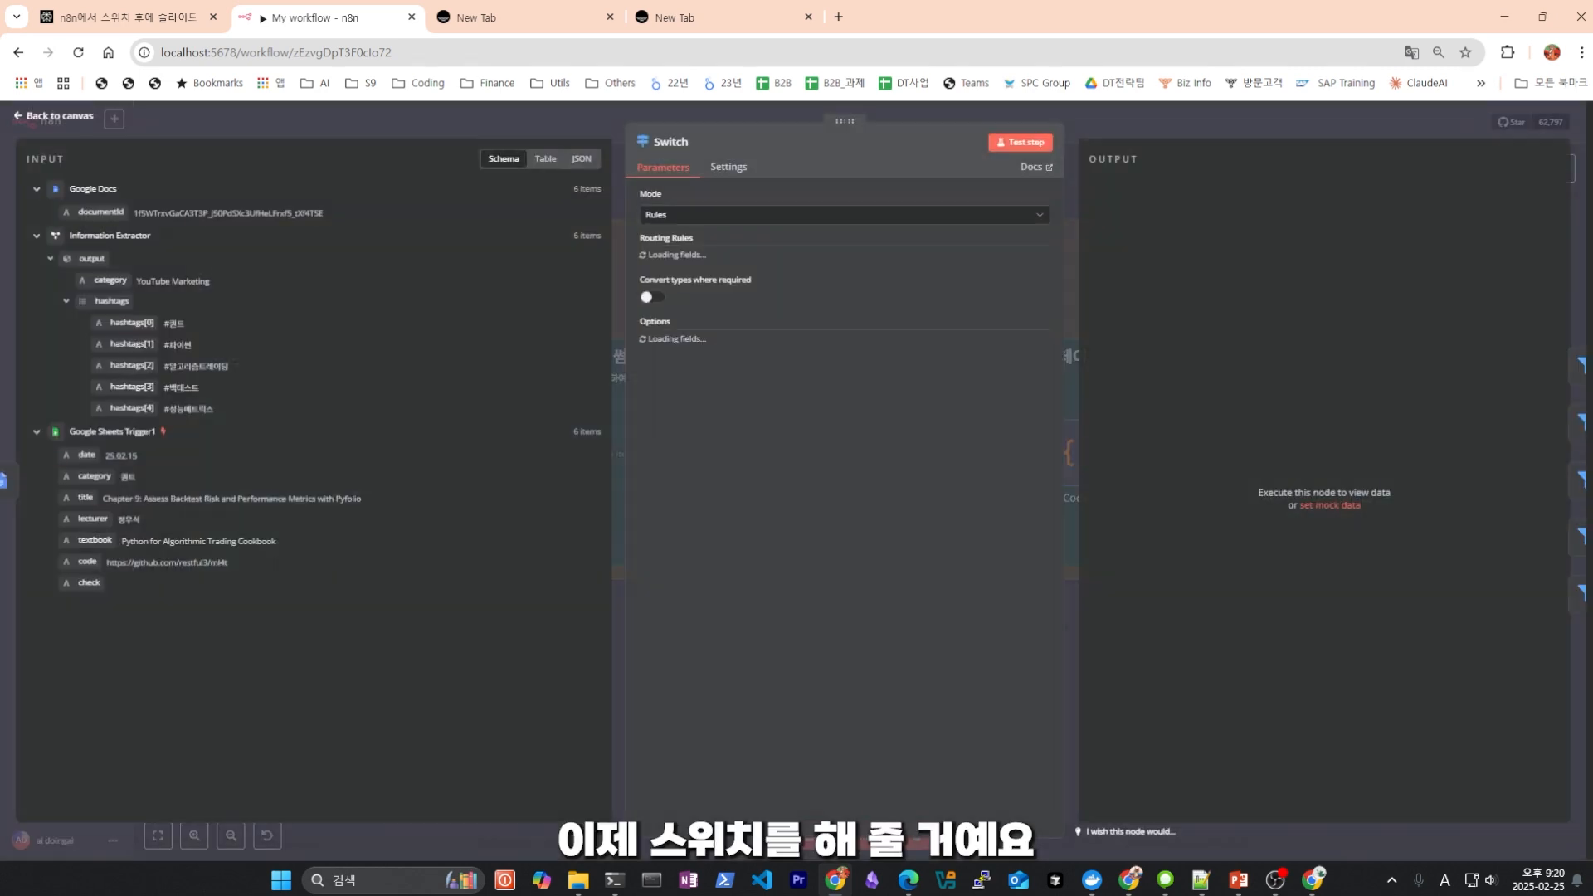
{"action": "key", "text": "Escape"}
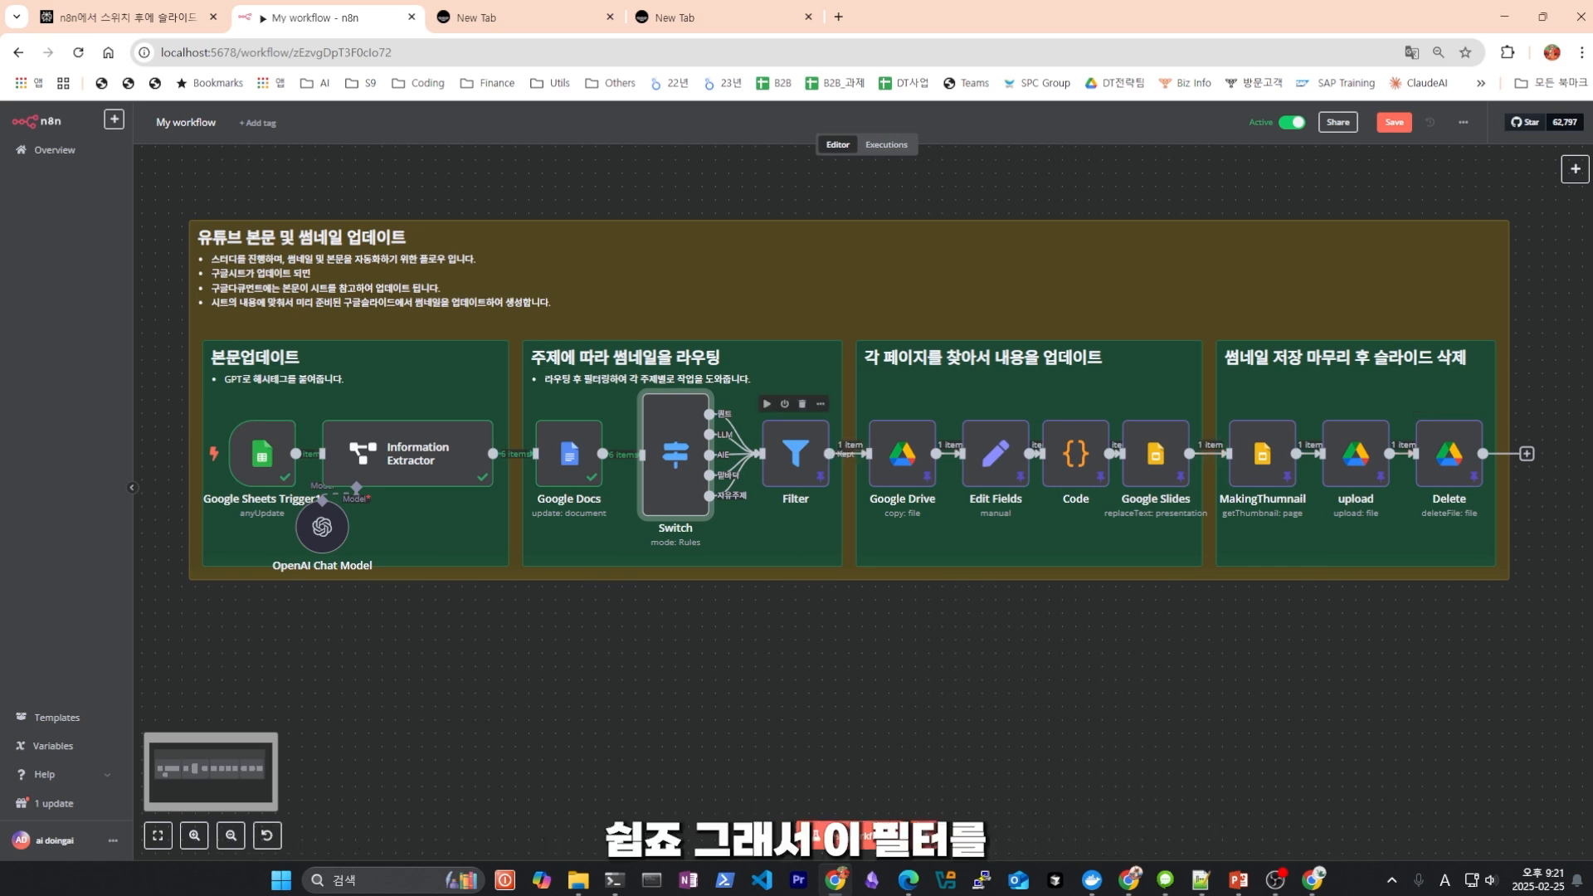
Check the category expression in the Filter node's condition, unpin the node's output data and test it.
{"action": "double_click", "coordinate": [795, 453]}
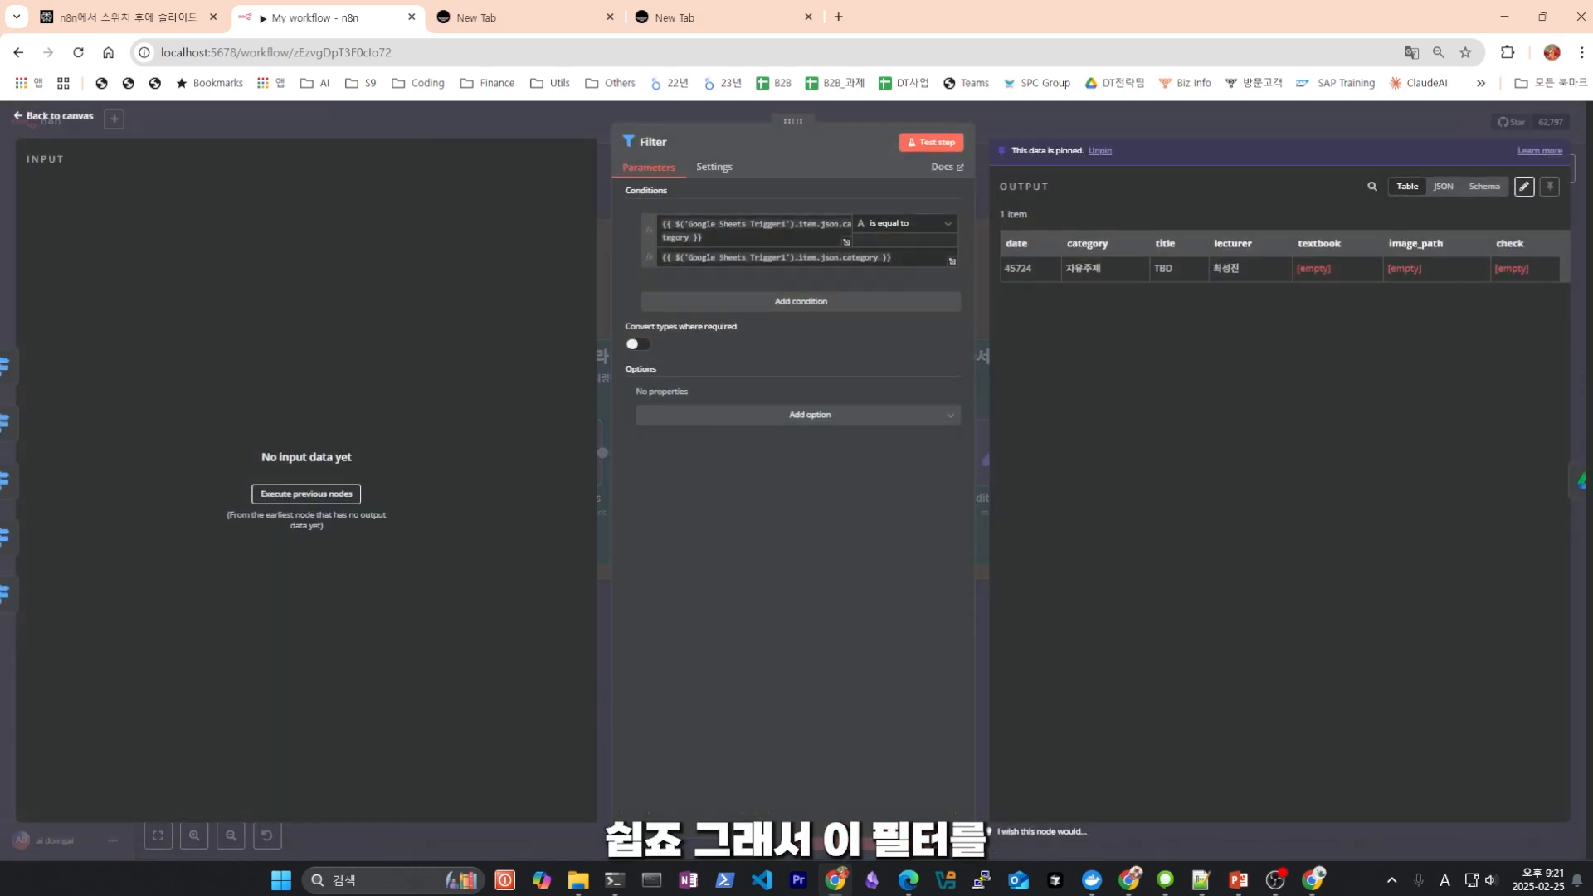
{"action": "left_click", "coordinate": [828, 228]}
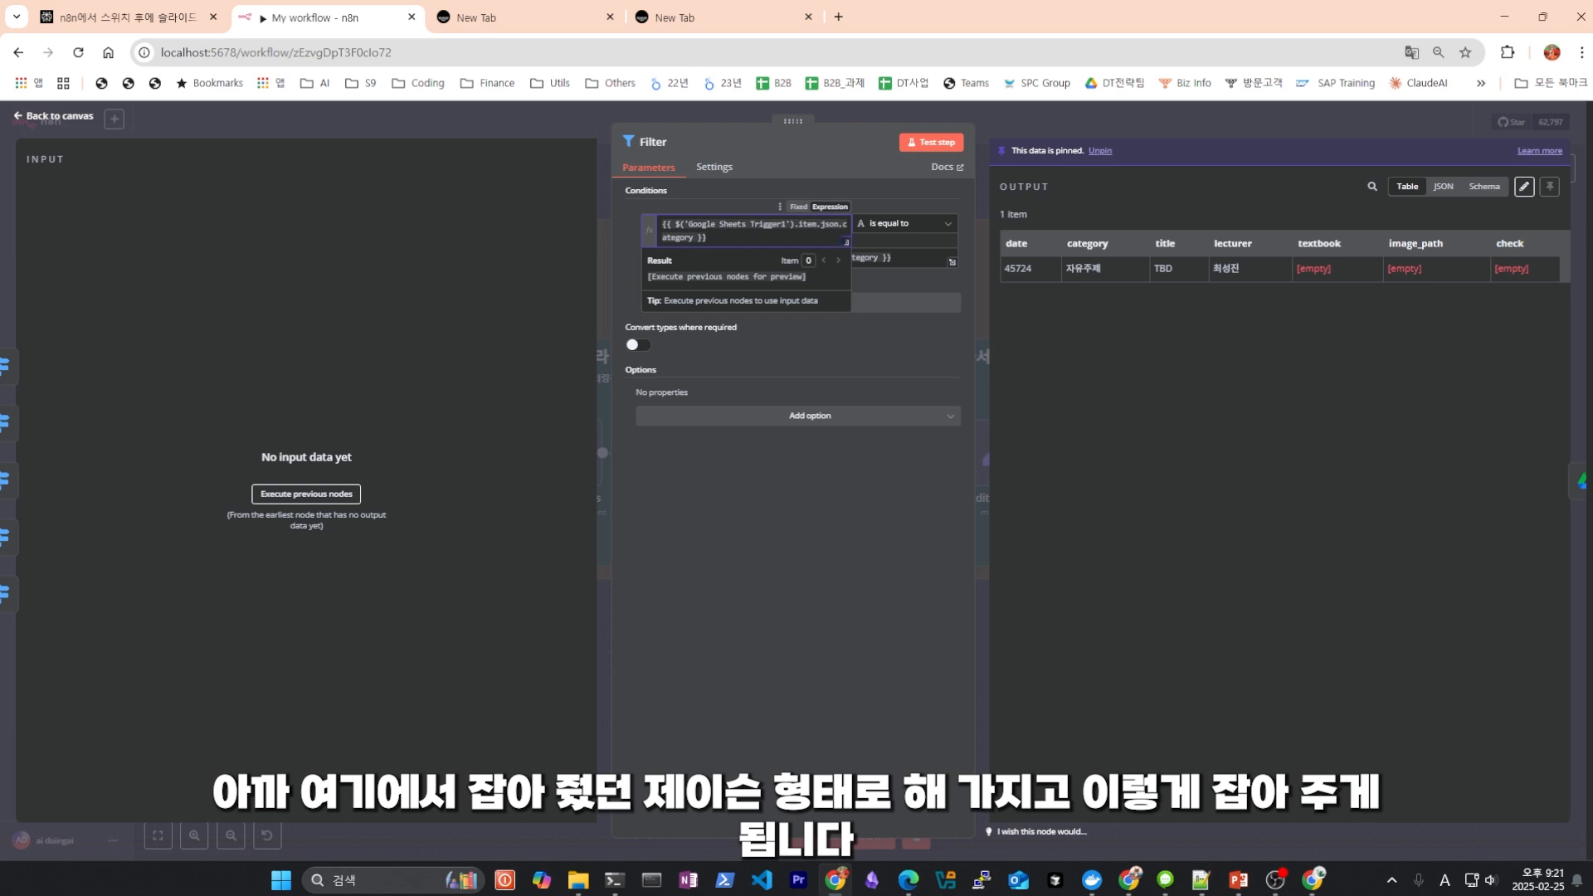
{"action": "left_click", "coordinate": [931, 142]}
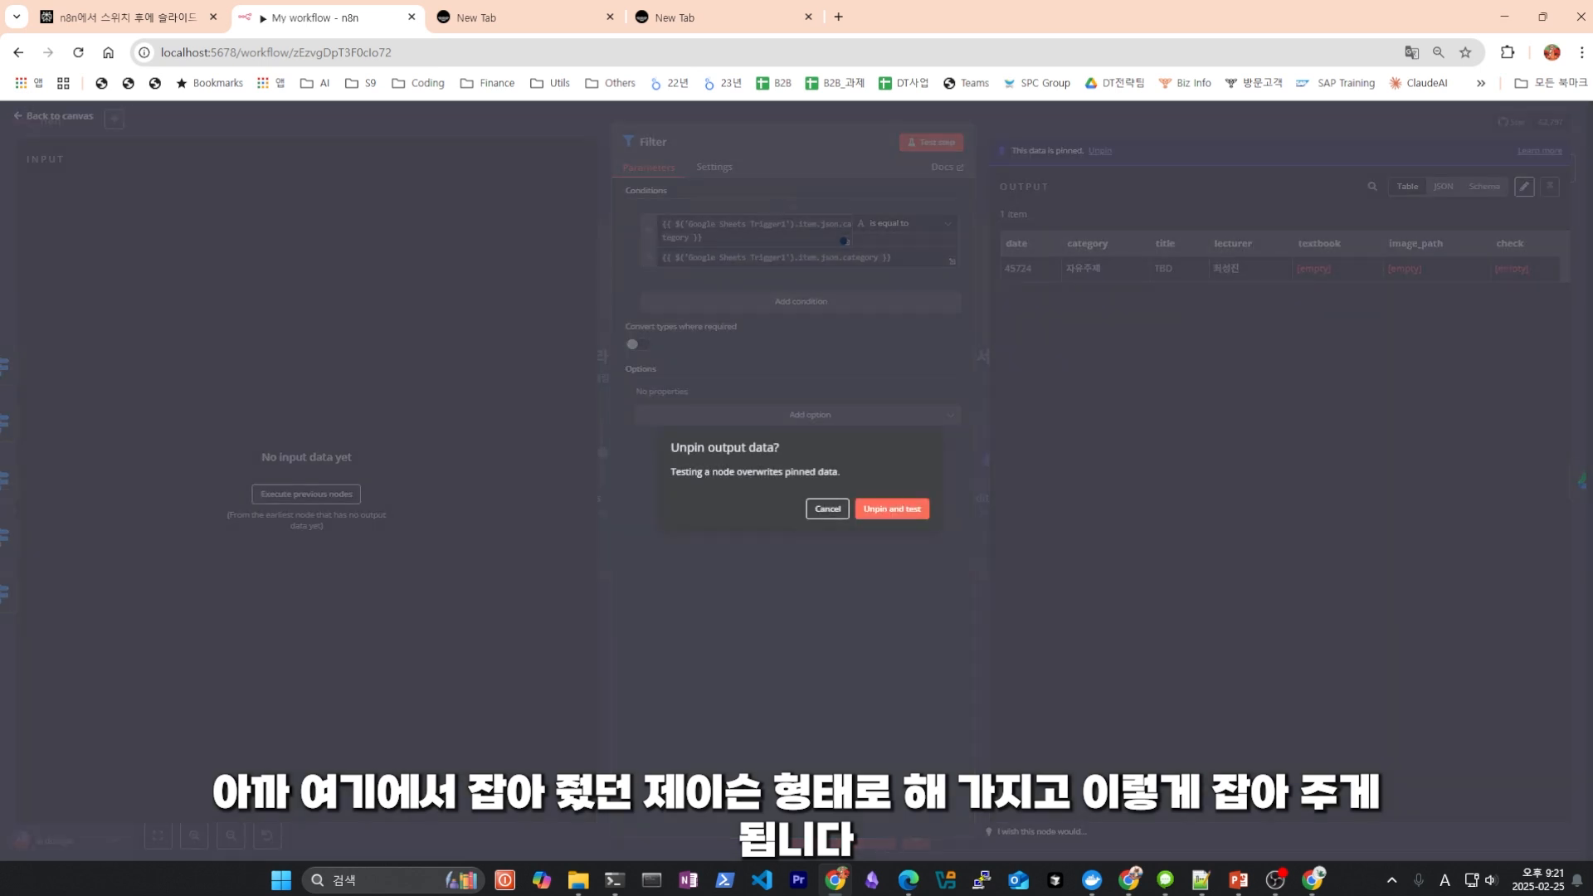
{"action": "left_click", "coordinate": [892, 508]}
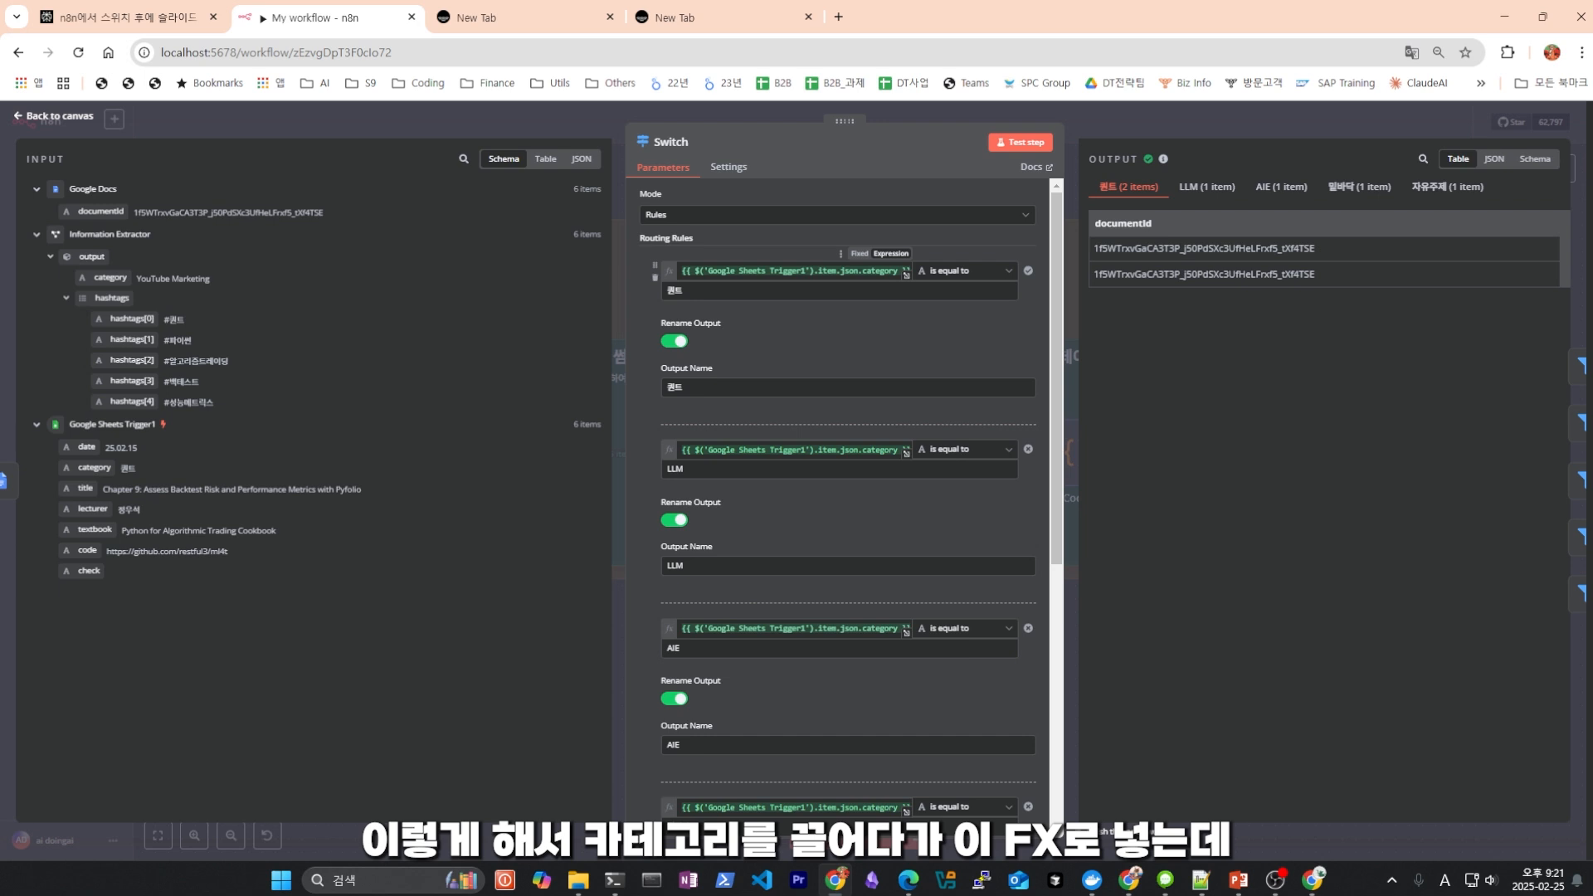
Review the Switch node's routing rules: the category expressions, the available comparison types, the match values and the output names.
{"action": "left_click", "coordinate": [888, 270]}
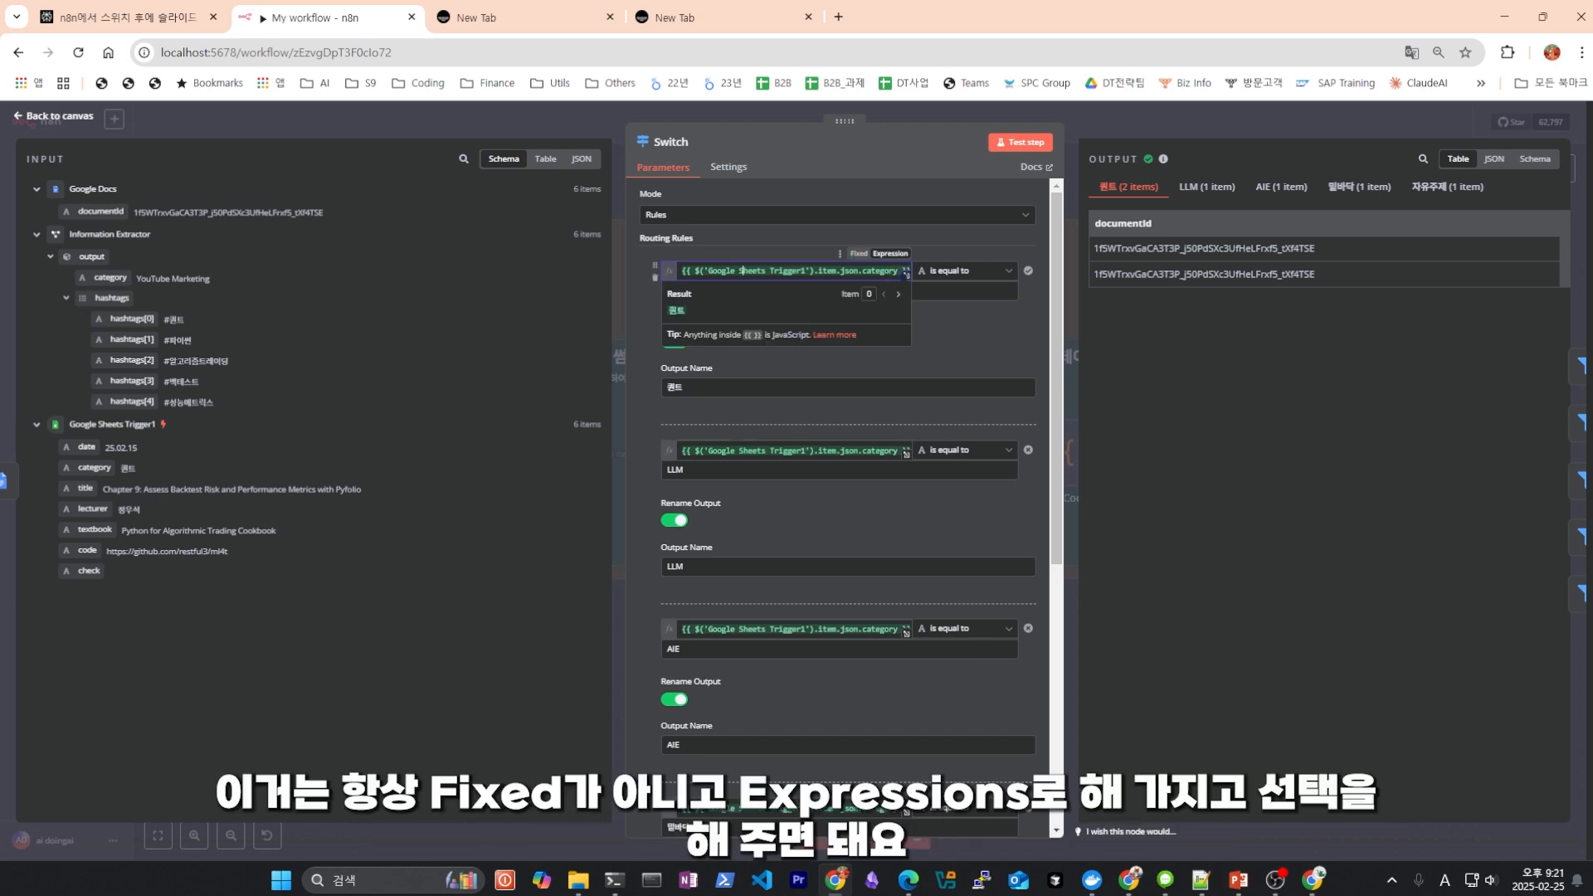
{"action": "left_click", "coordinate": [1149, 340]}
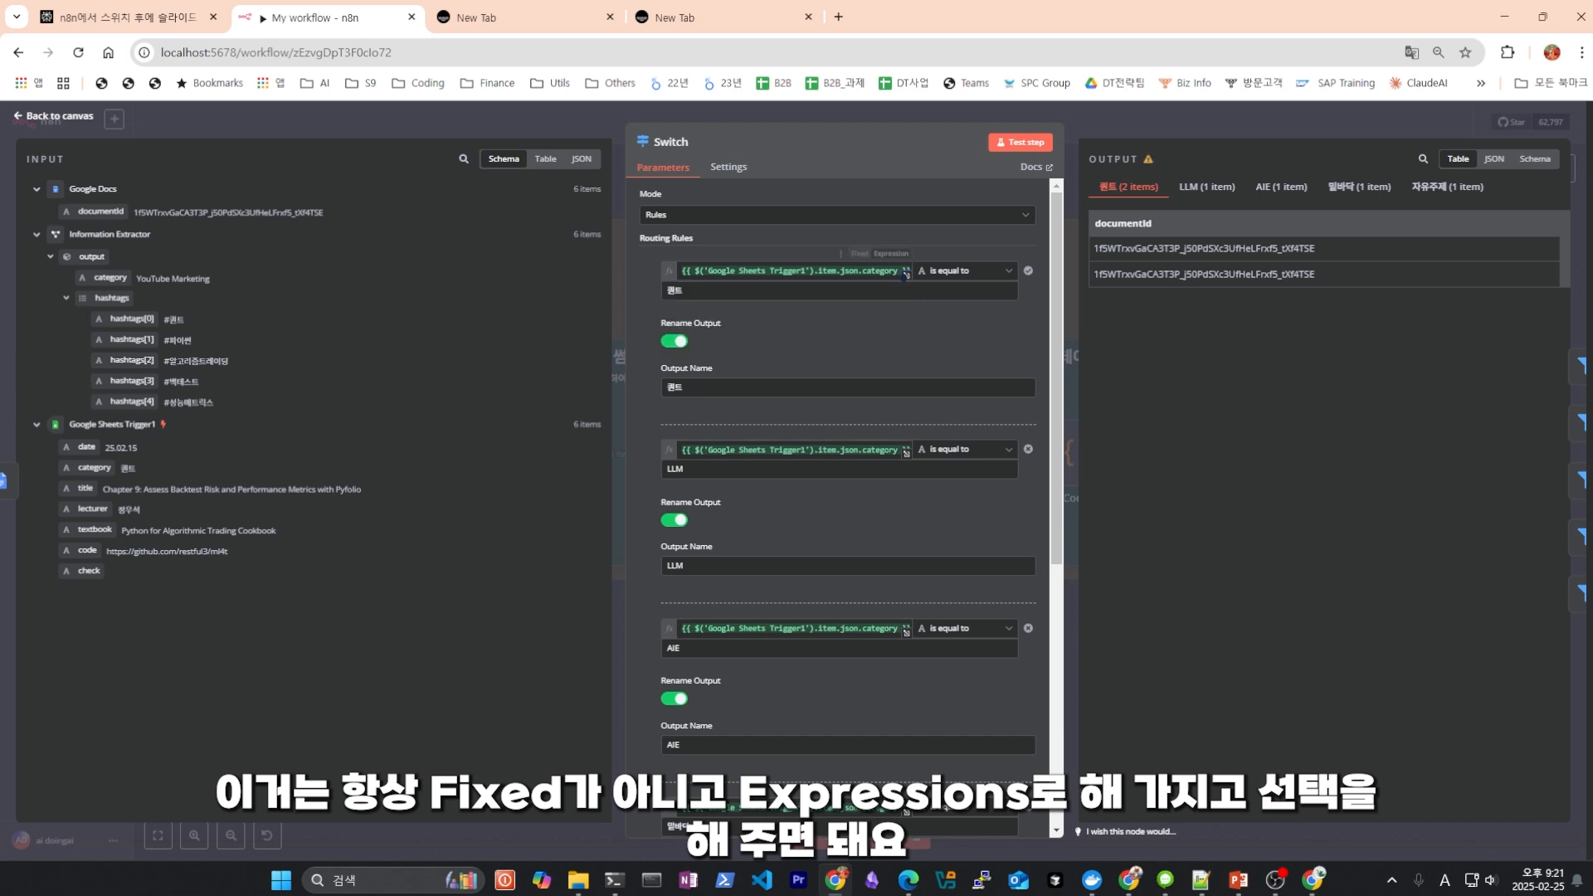
{"action": "left_click", "coordinate": [962, 271]}
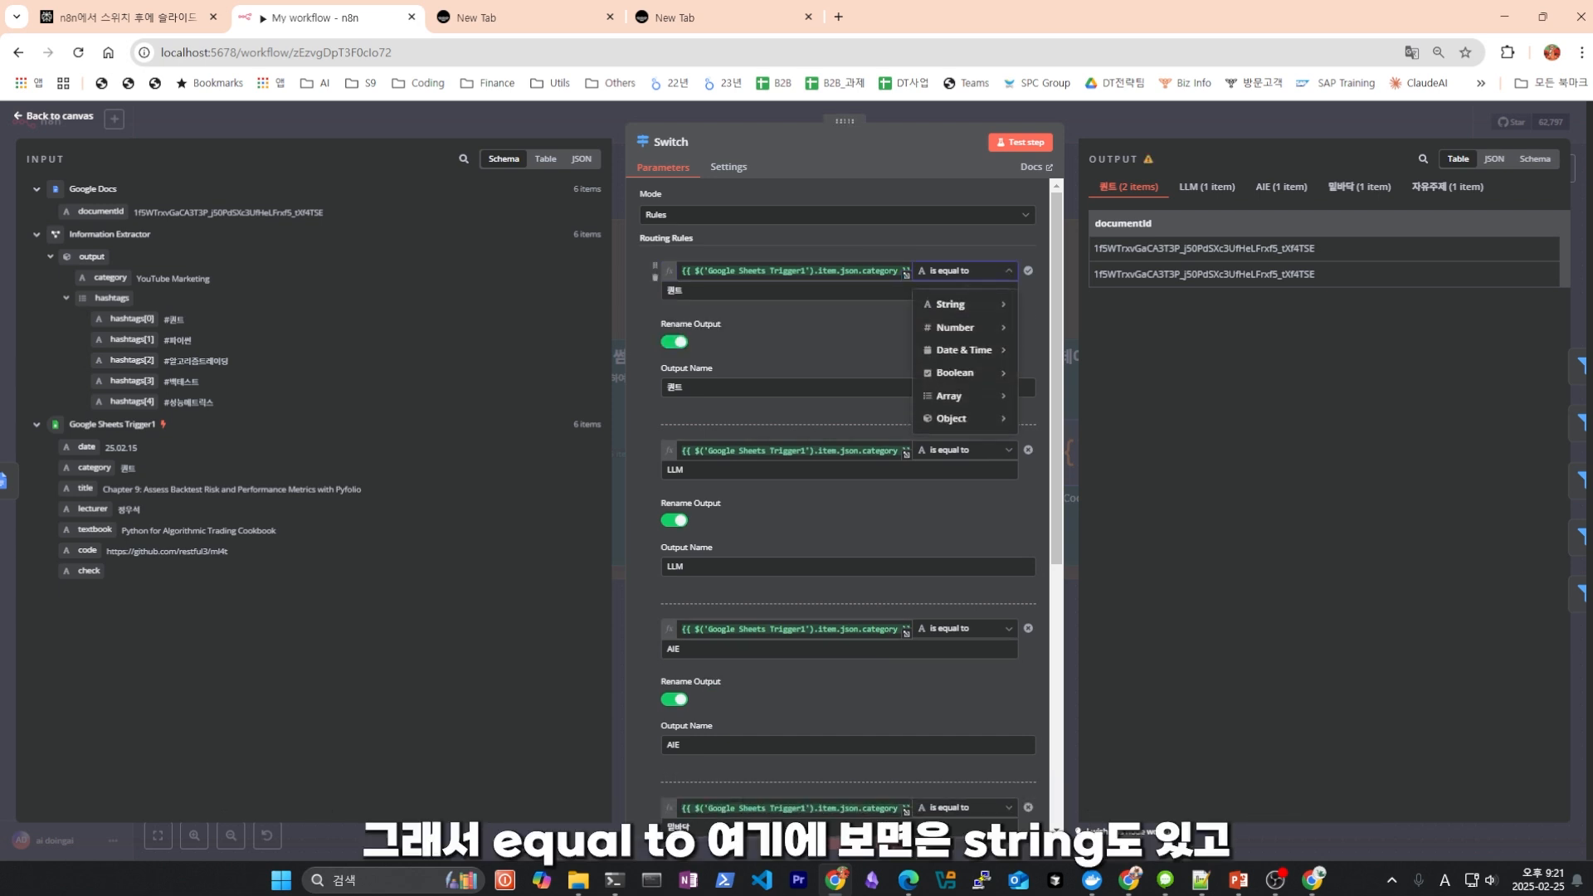
{"action": "mouse_move", "coordinate": [962, 305]}
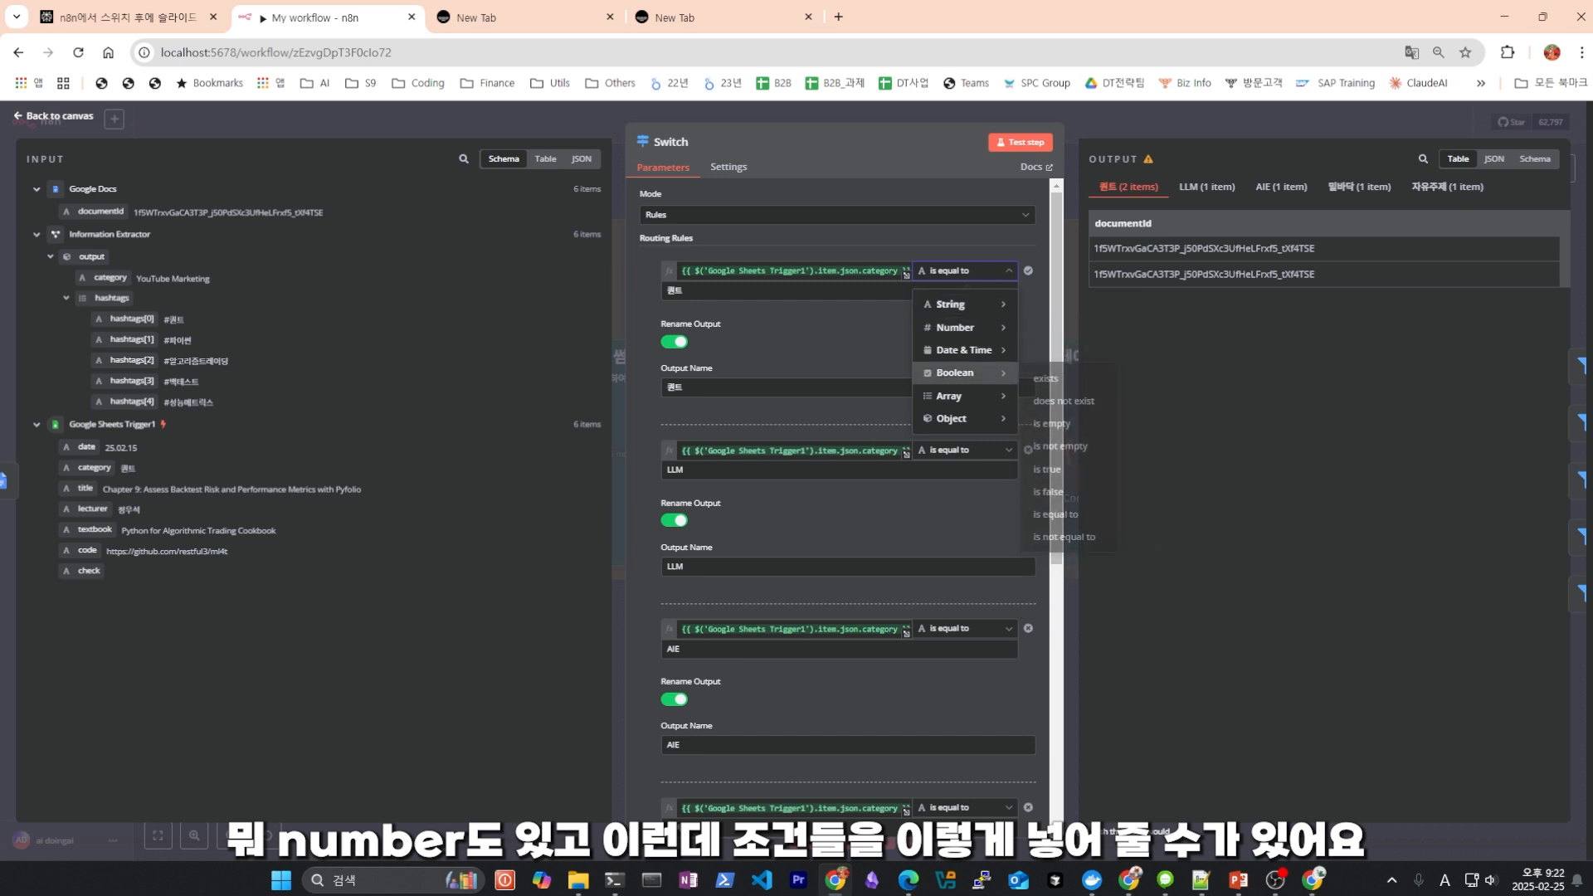
{"action": "mouse_move", "coordinate": [954, 418]}
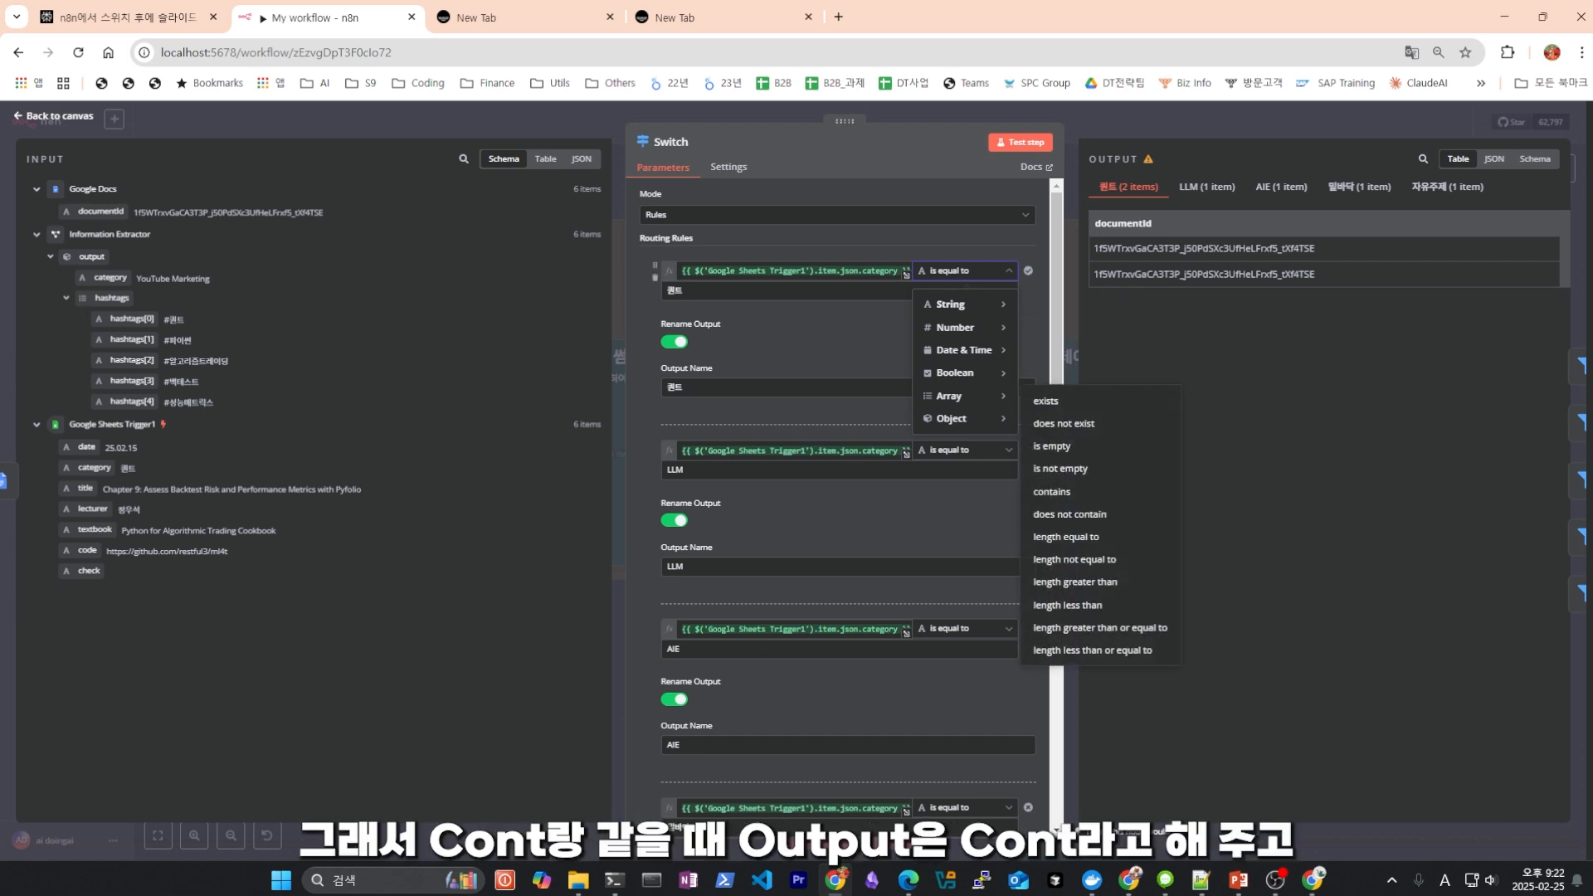
{"action": "left_click", "coordinate": [780, 291]}
{"action": "left_click", "coordinate": [680, 387]}
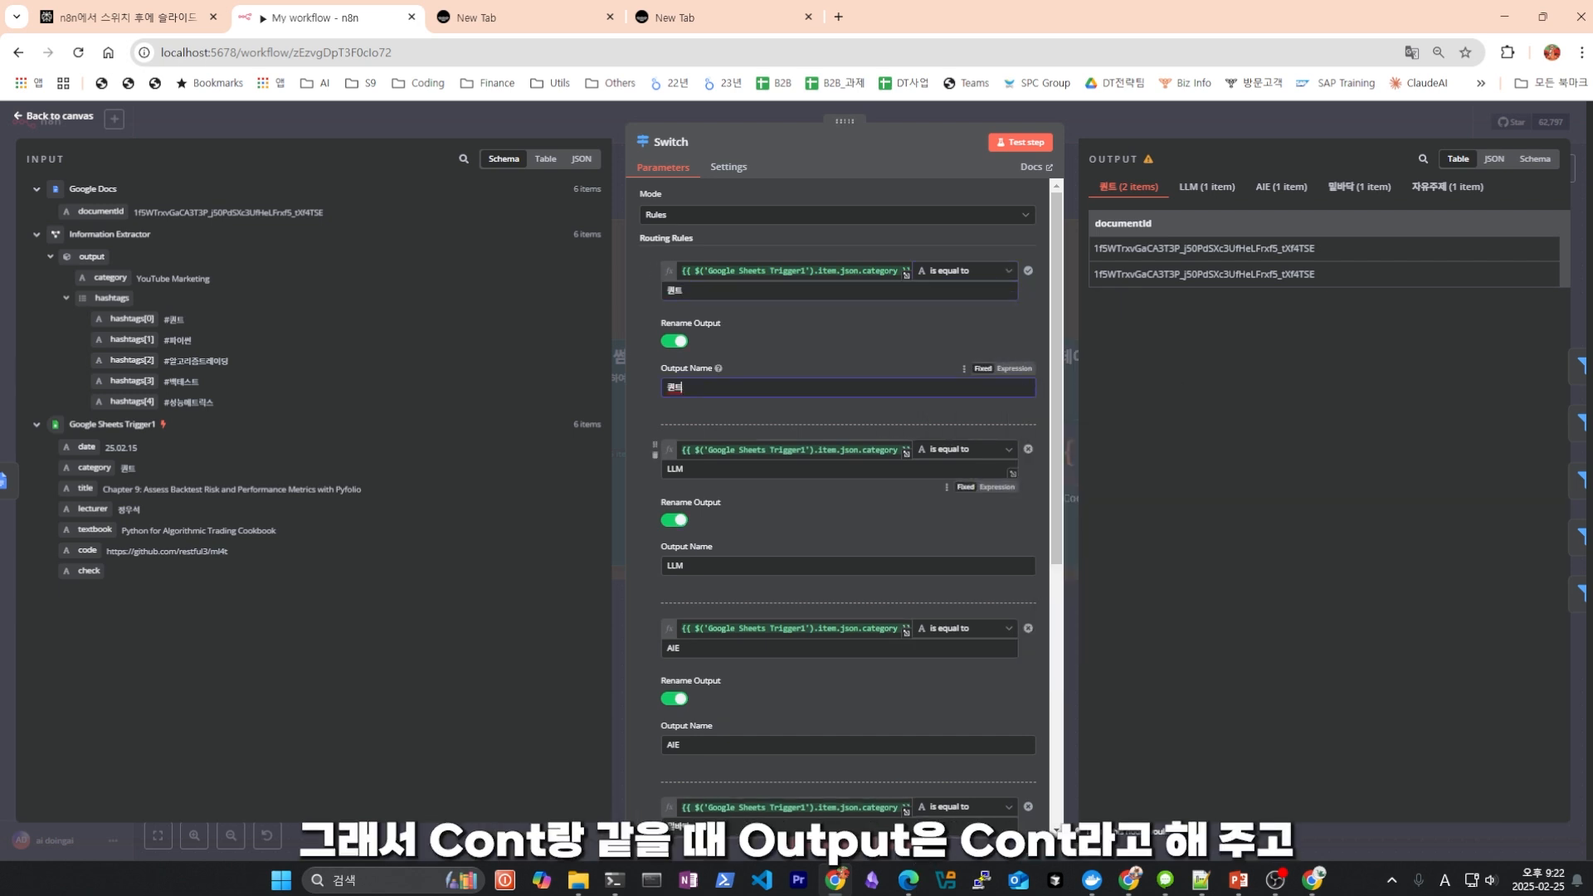
{"action": "left_click", "coordinate": [896, 450]}
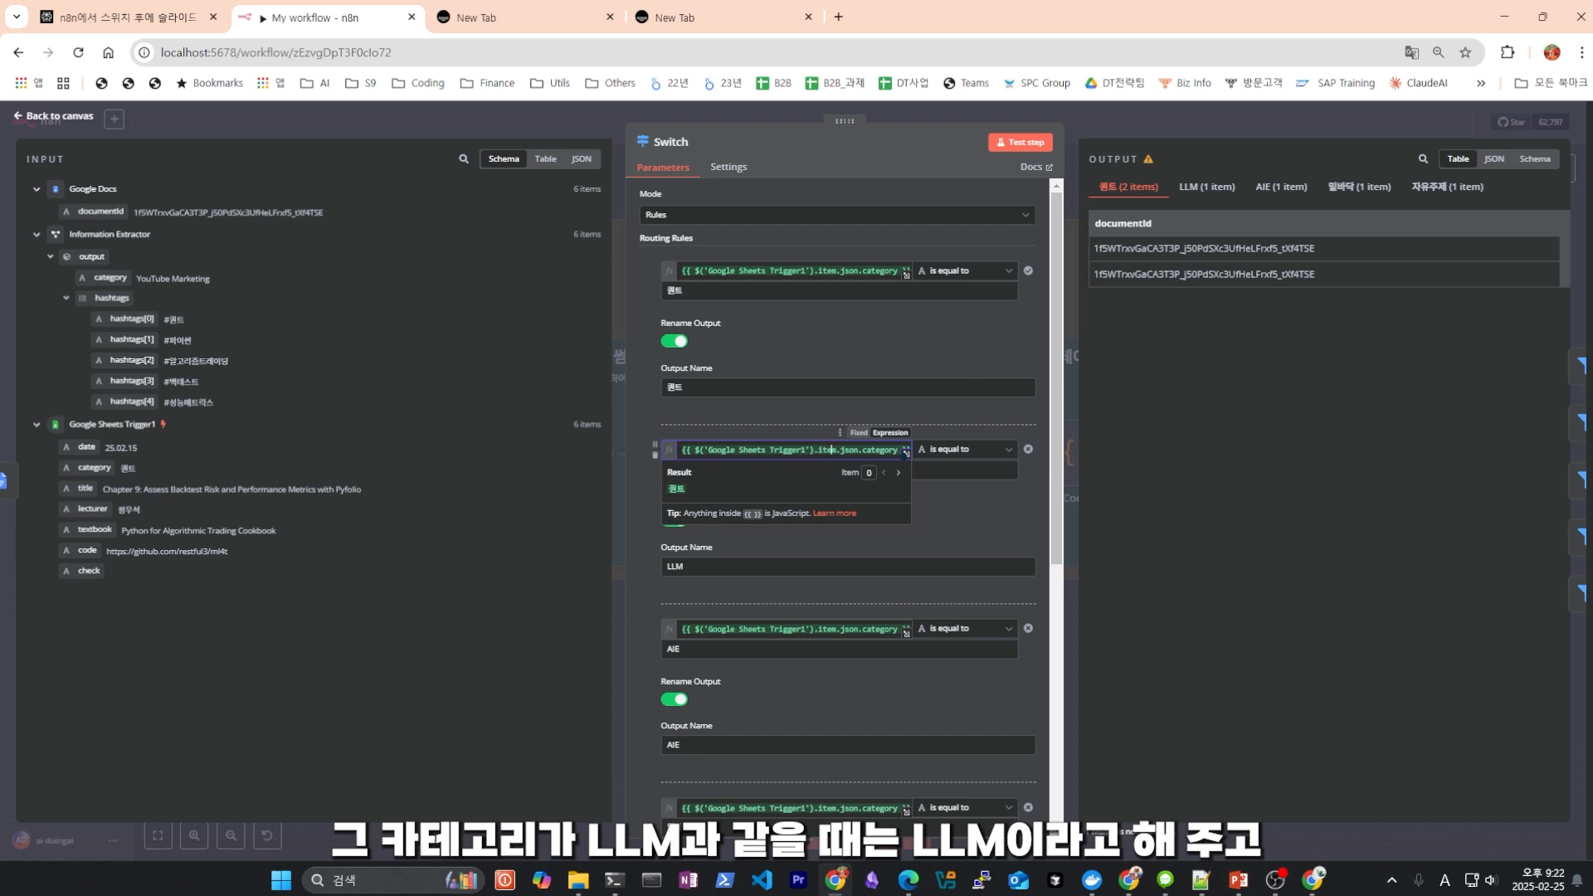
{"action": "left_click", "coordinate": [1144, 515]}
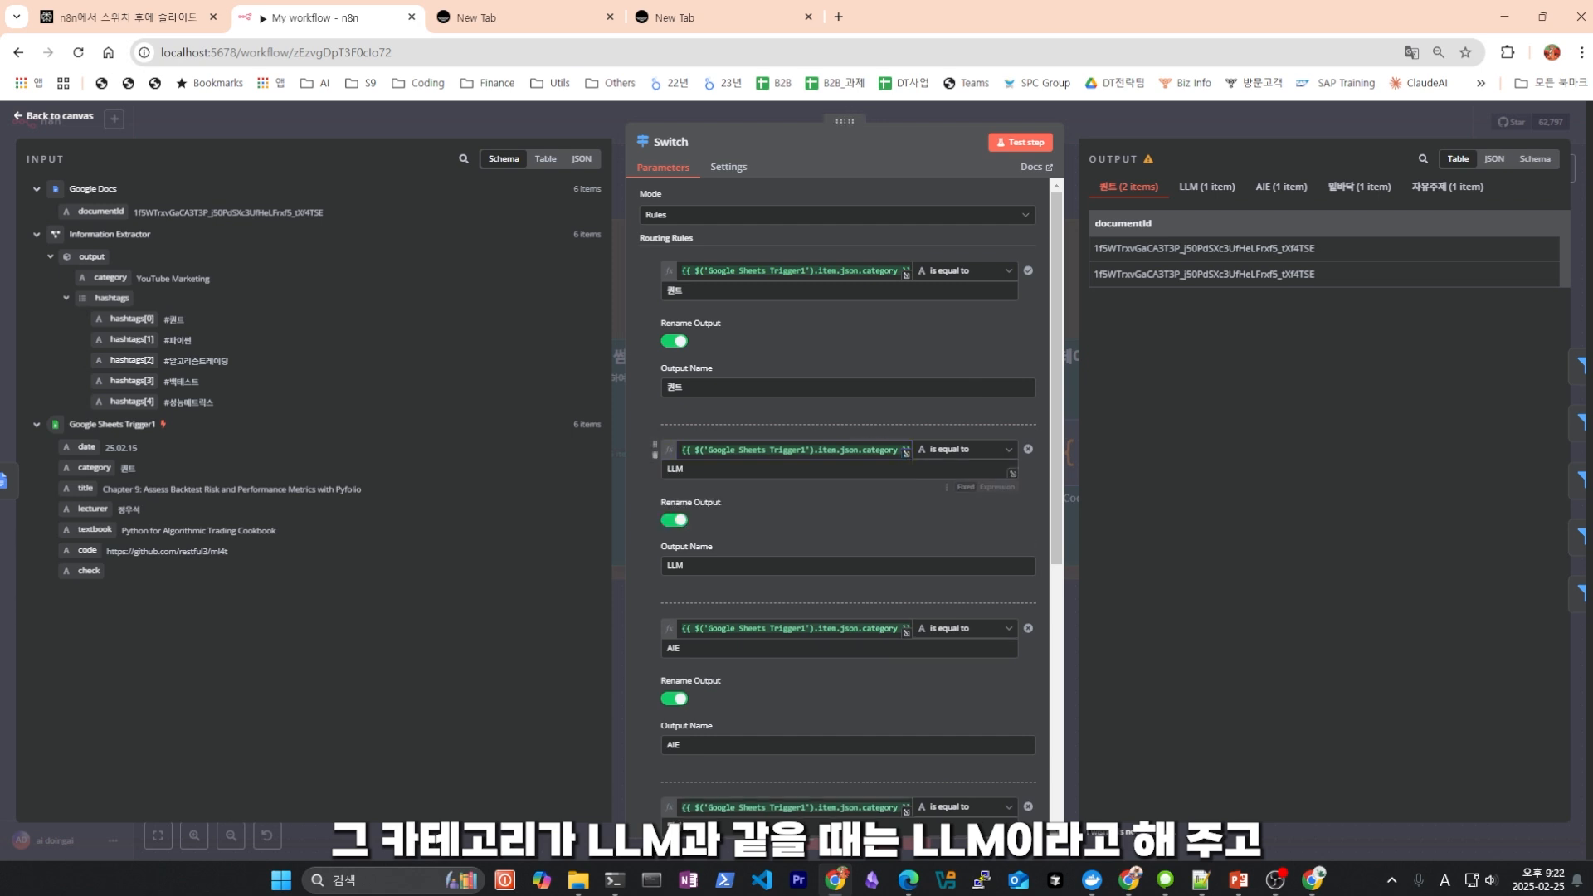
{"action": "scroll", "coordinate": [846, 564], "scroll_direction": "down", "scroll_amount": 4}
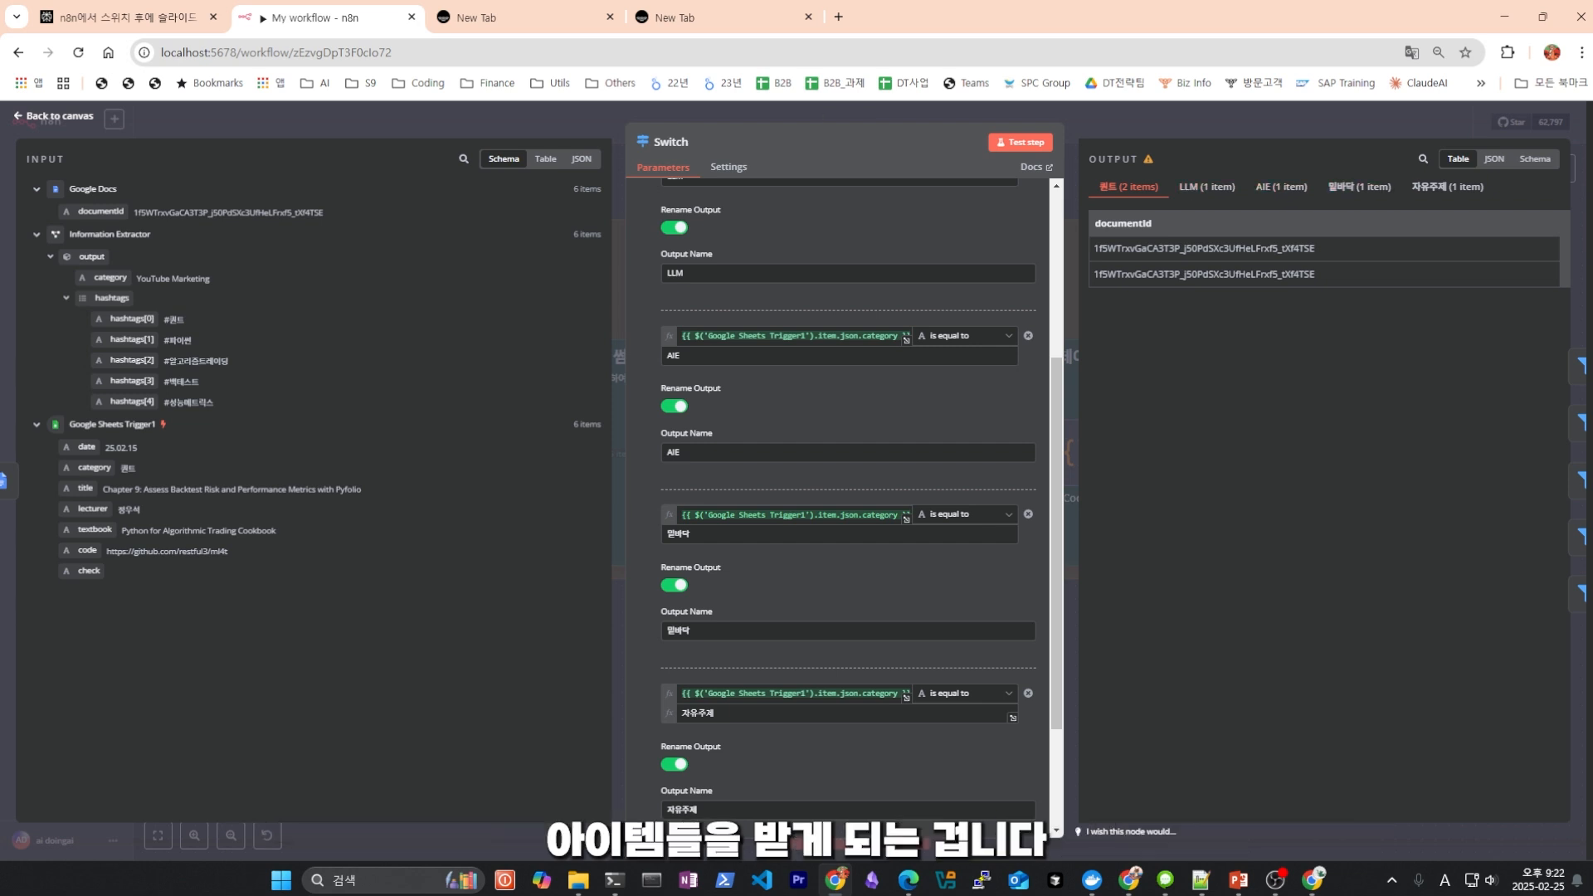
{"action": "key", "text": "Escape"}
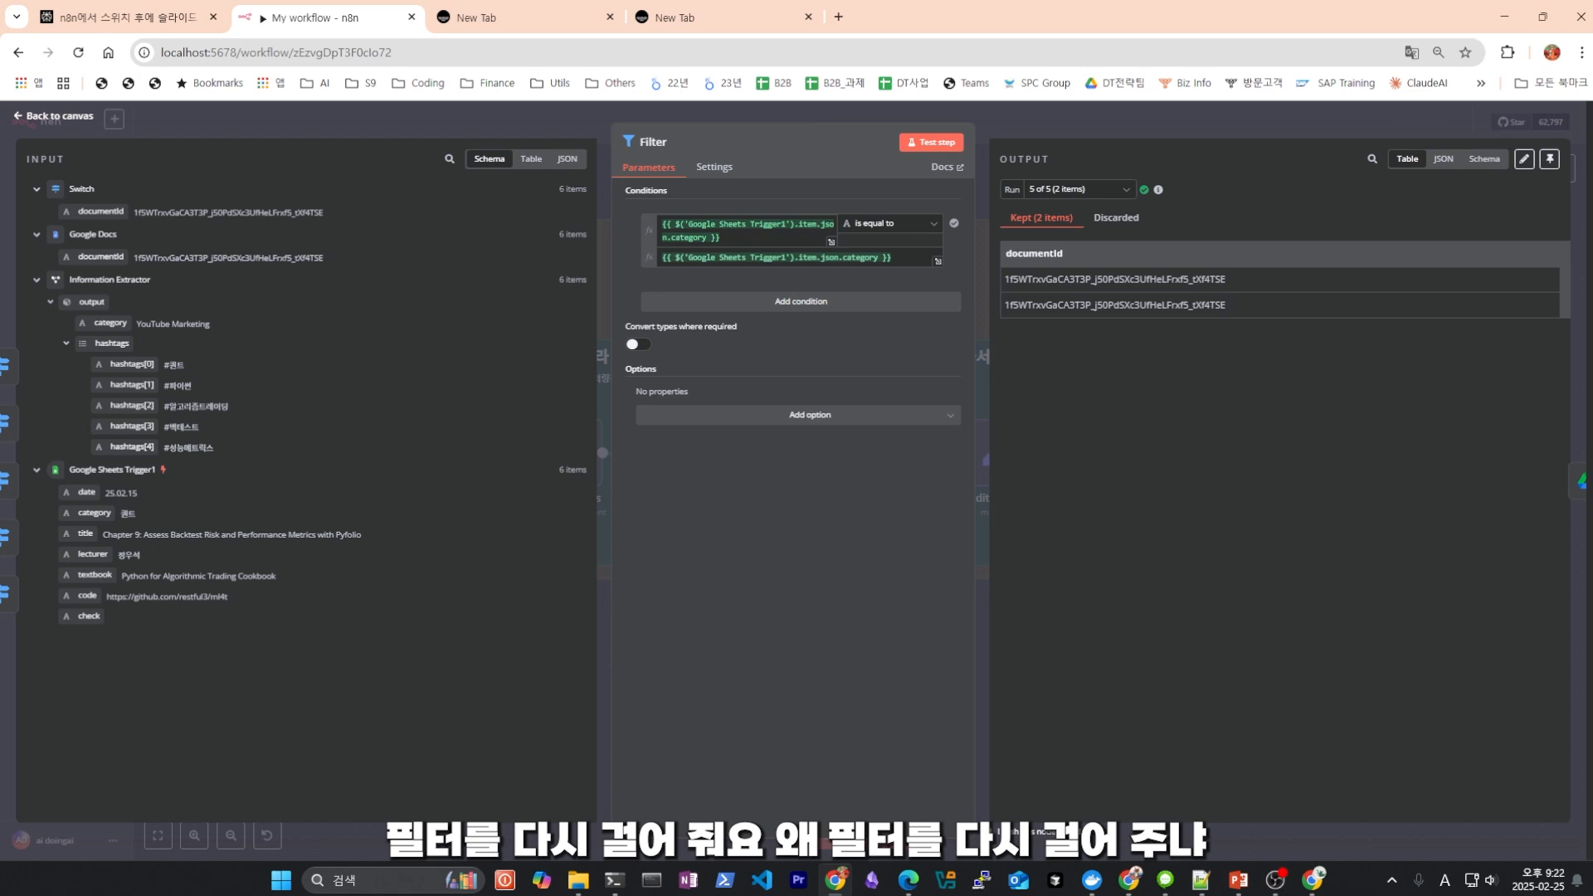
Examine the items the Filter node keeps in its separate runs, including the first and the fifth.
{"action": "key", "text": "Escape"}
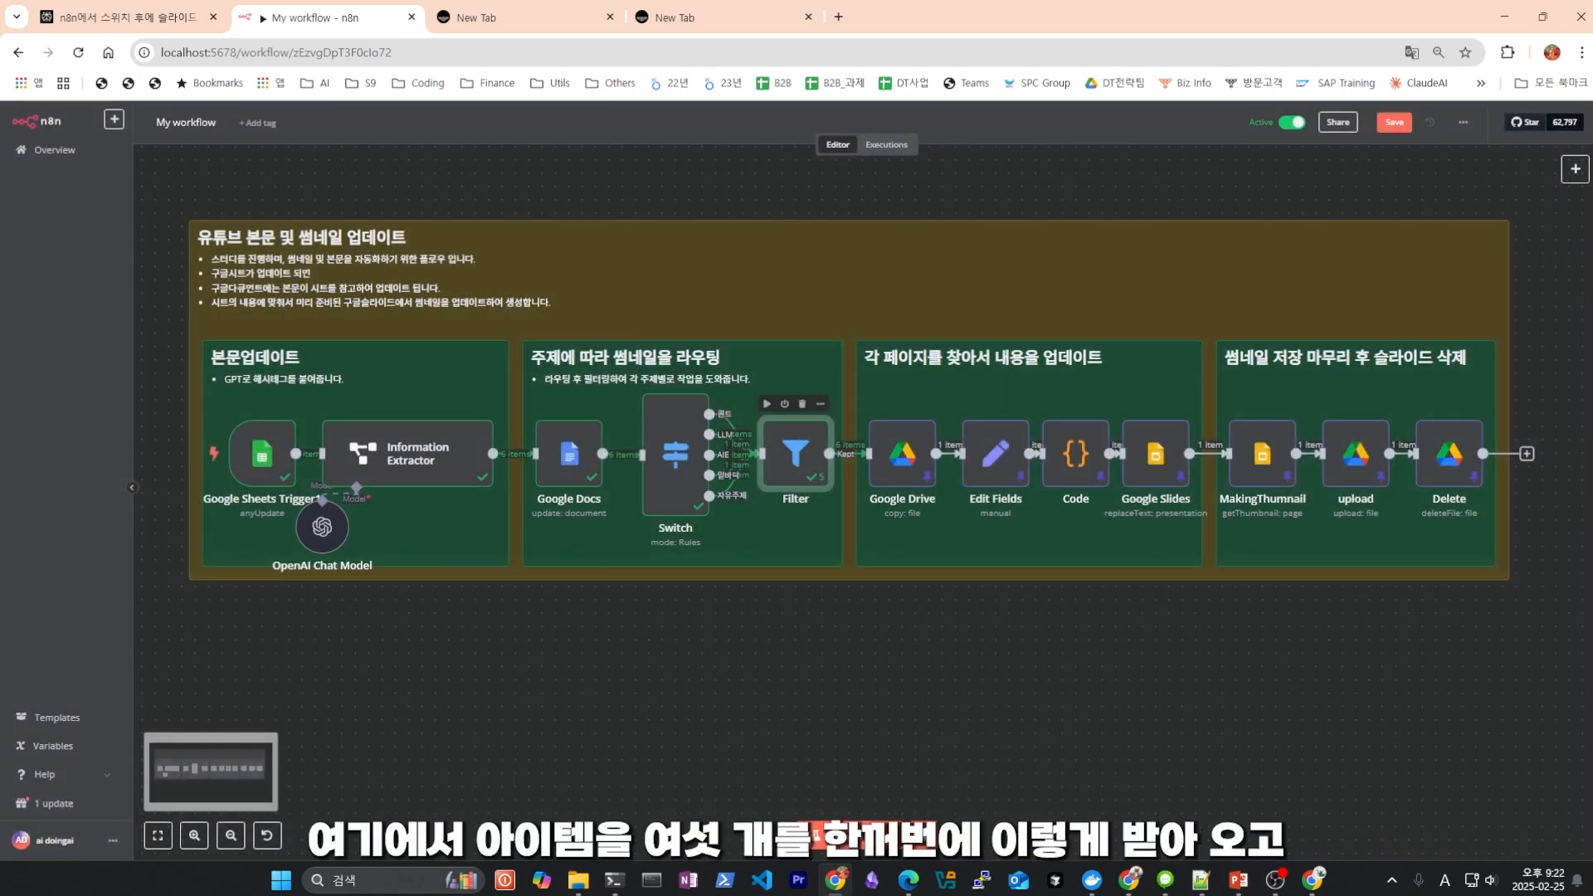
{"action": "double_click", "coordinate": [795, 454]}
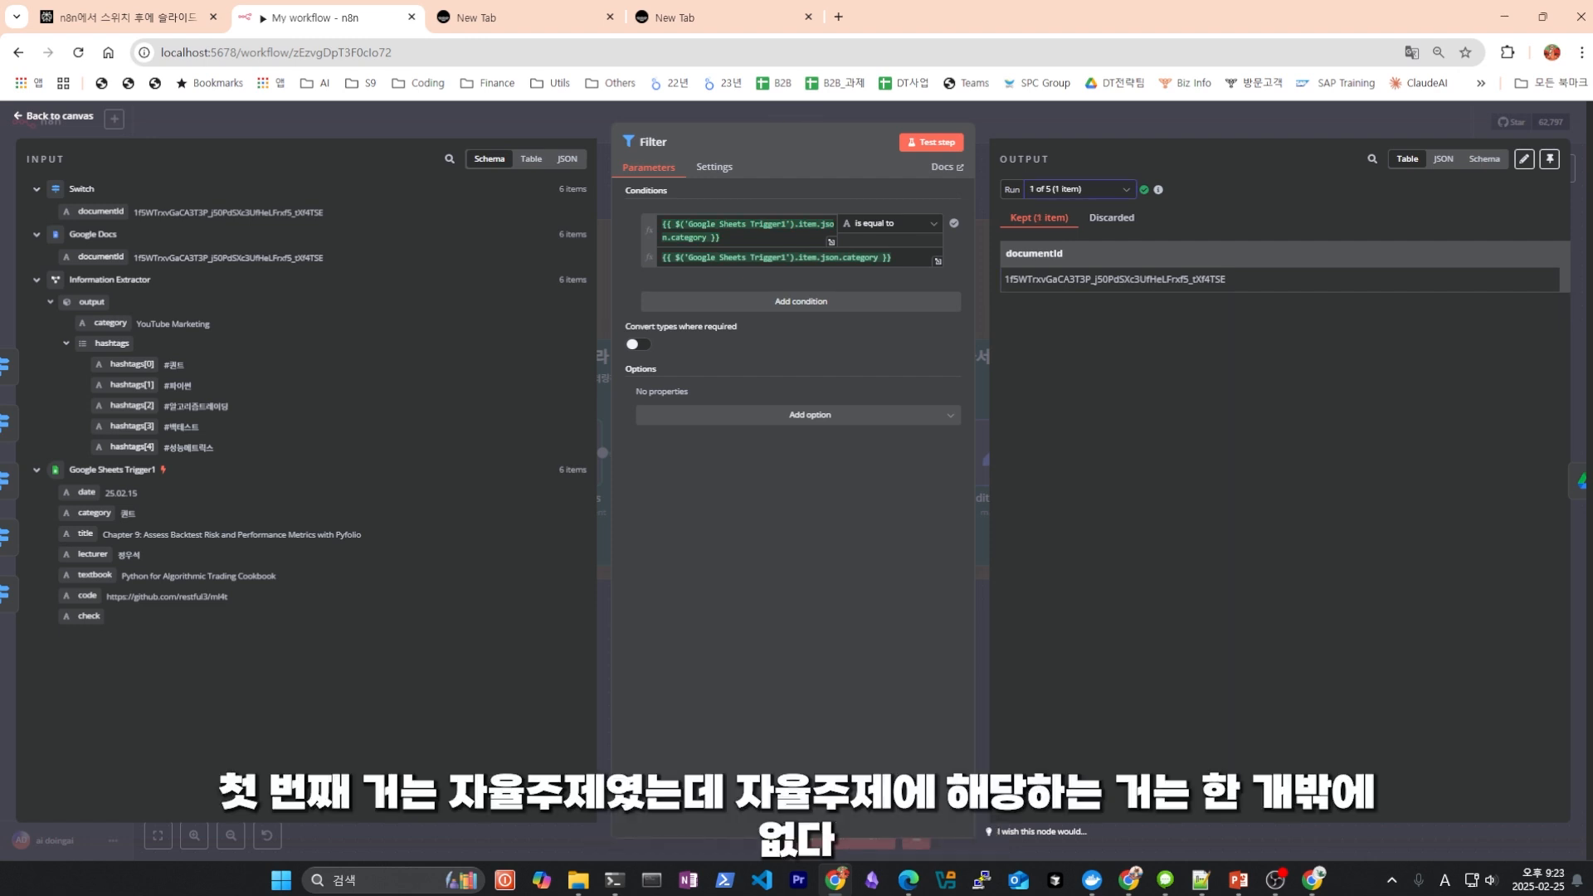
{"action": "left_click", "coordinate": [1078, 189]}
{"action": "left_click", "coordinate": [1070, 312]}
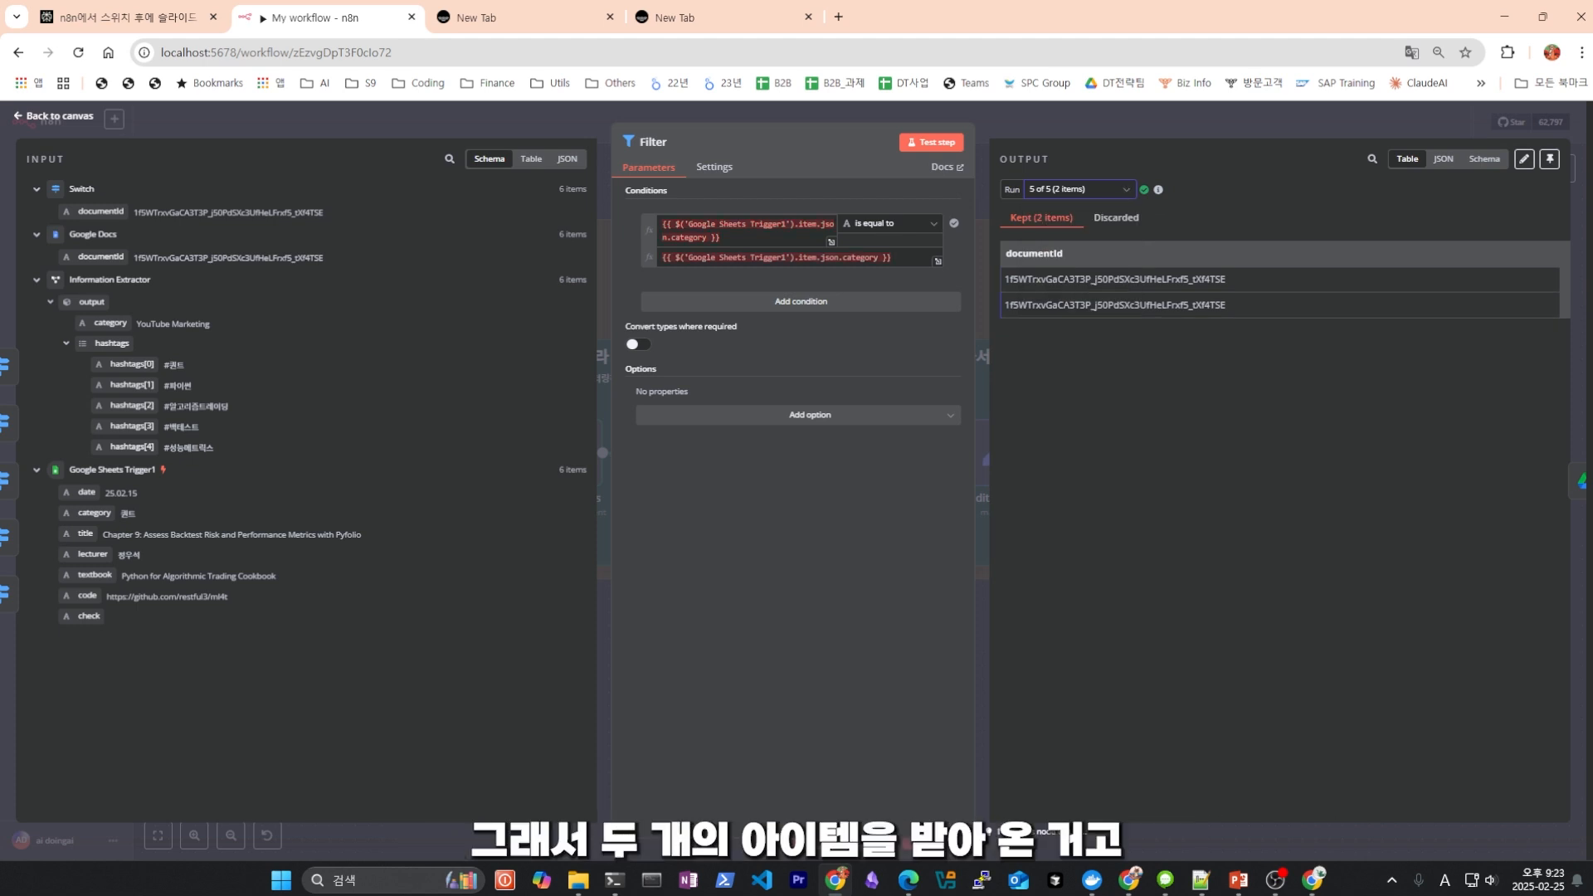
{"action": "left_click", "coordinate": [1079, 189]}
{"action": "left_click", "coordinate": [1070, 302]}
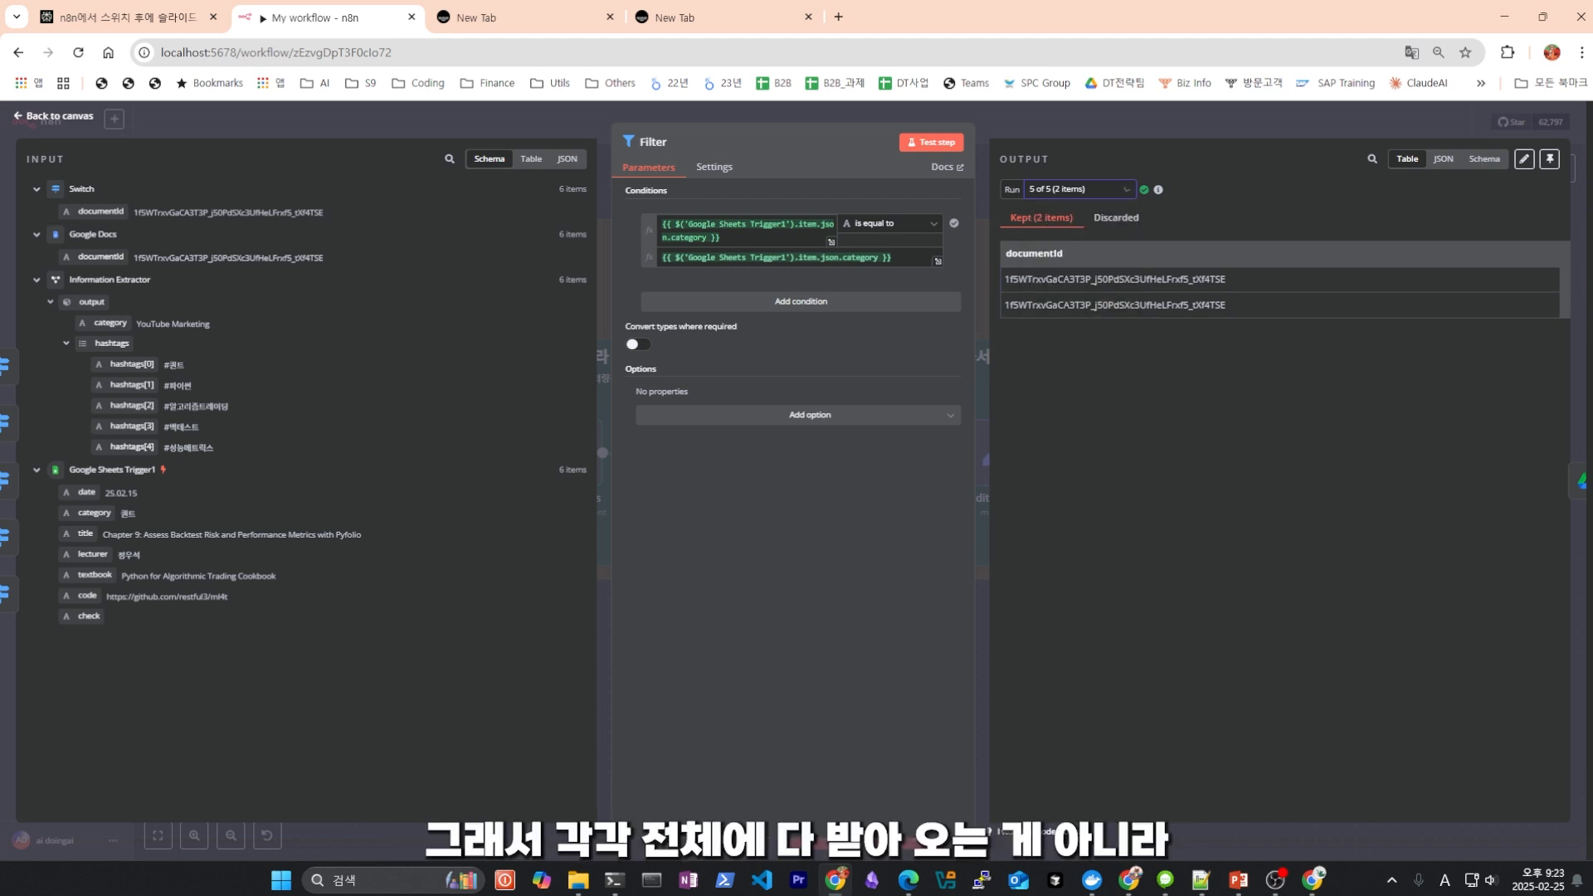
{"action": "key", "text": "Escape"}
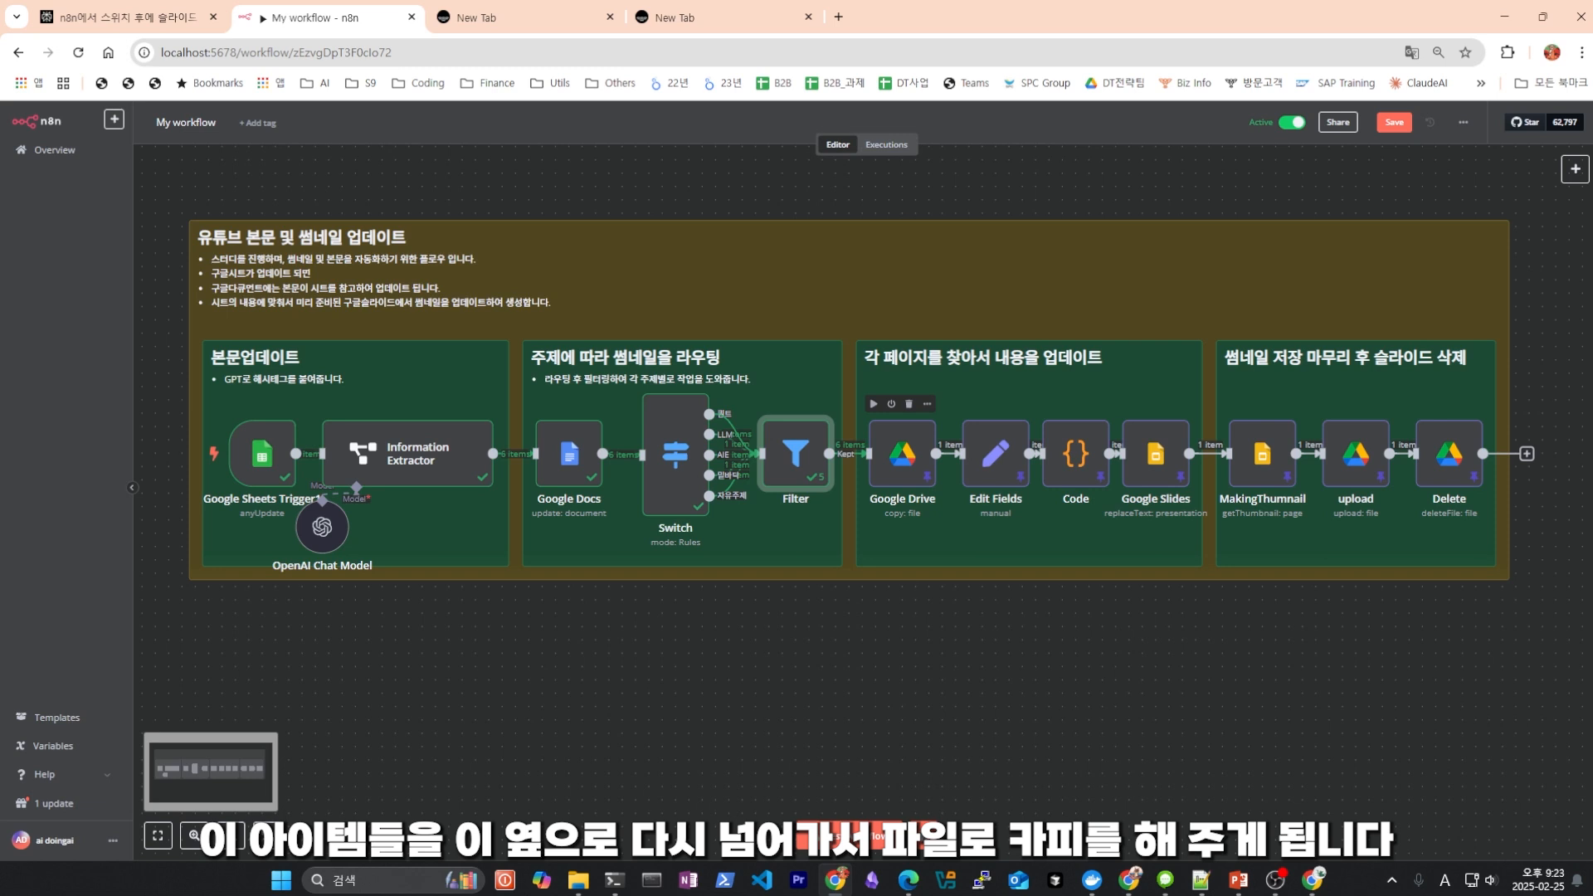
Replace the Google Drive copy node's File Name with the Google Sheets trigger's category and title expressions, joined by an underscore.
{"action": "double_click", "coordinate": [903, 453]}
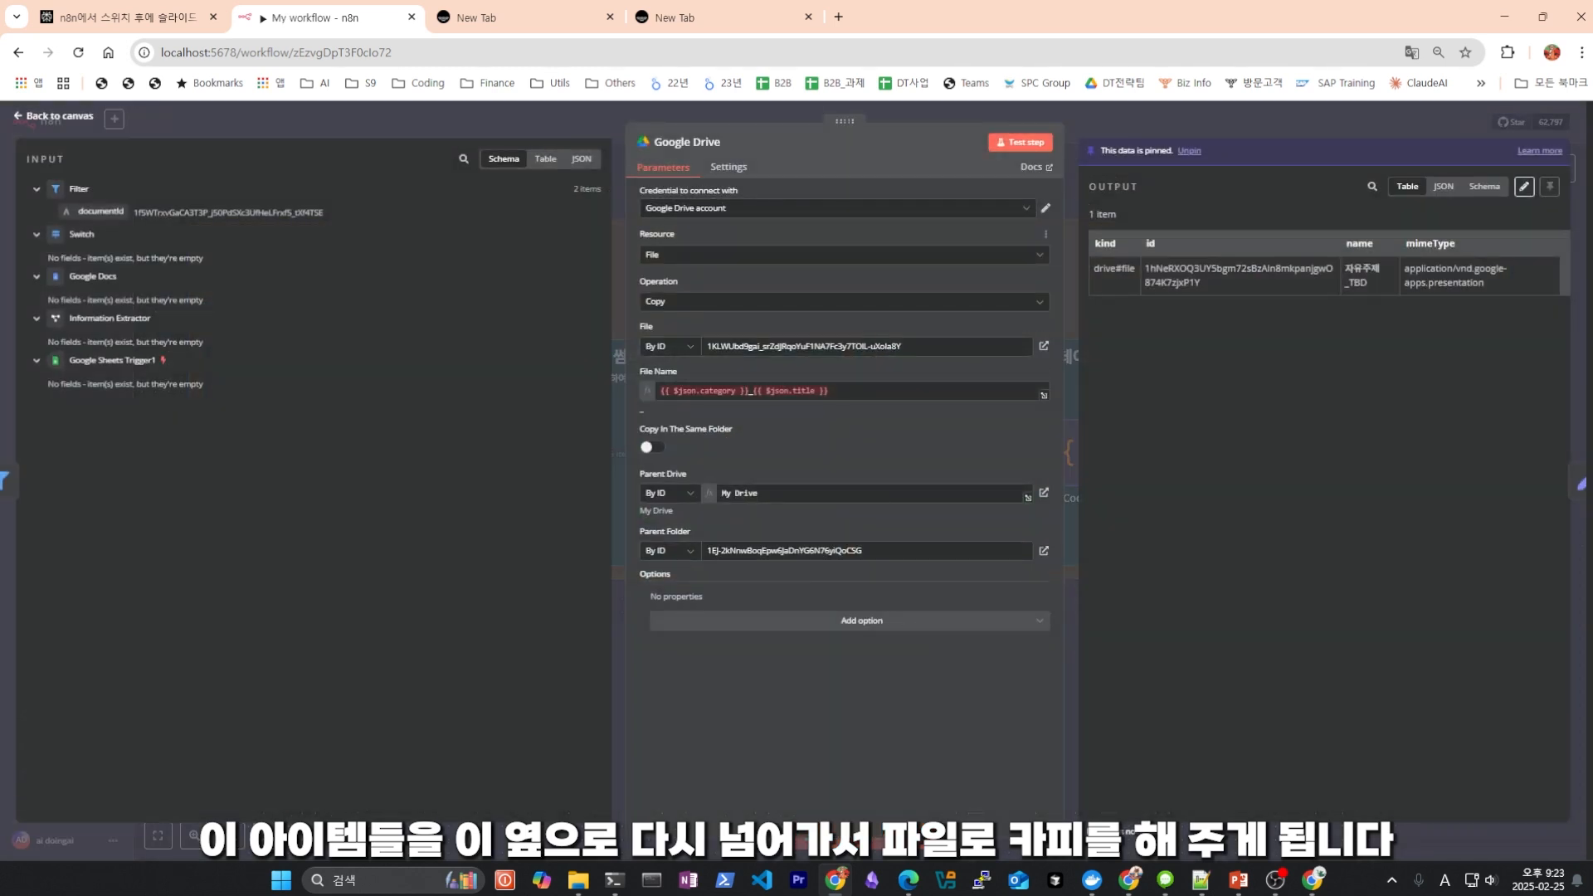
{"action": "left_click", "coordinate": [1033, 392]}
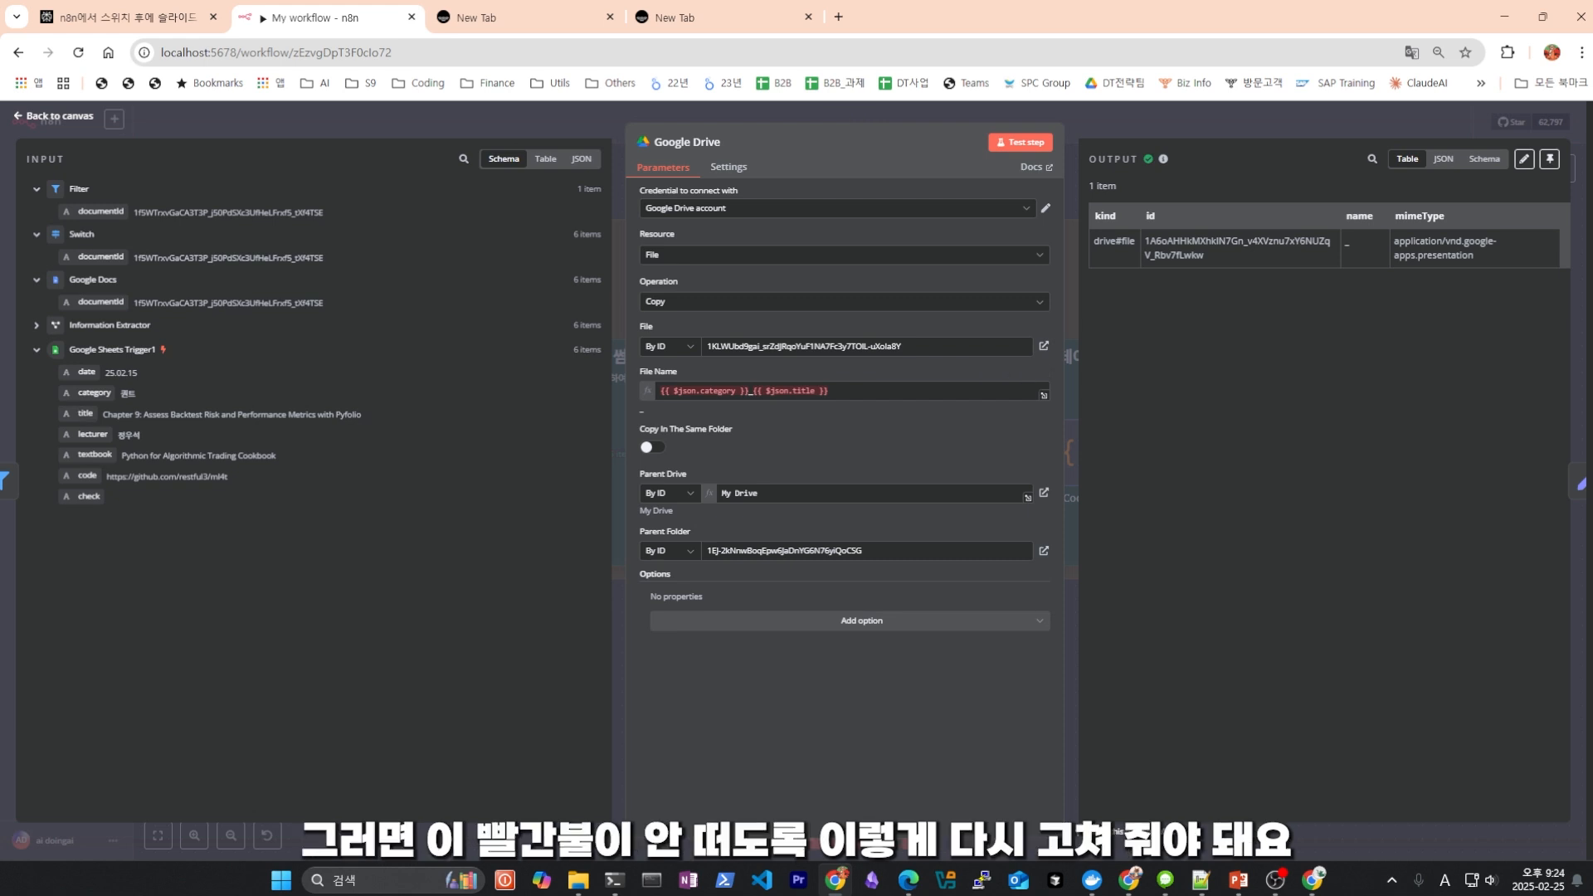
{"action": "left_click_drag", "start_coordinate": [87, 393], "coordinate": [674, 392]}
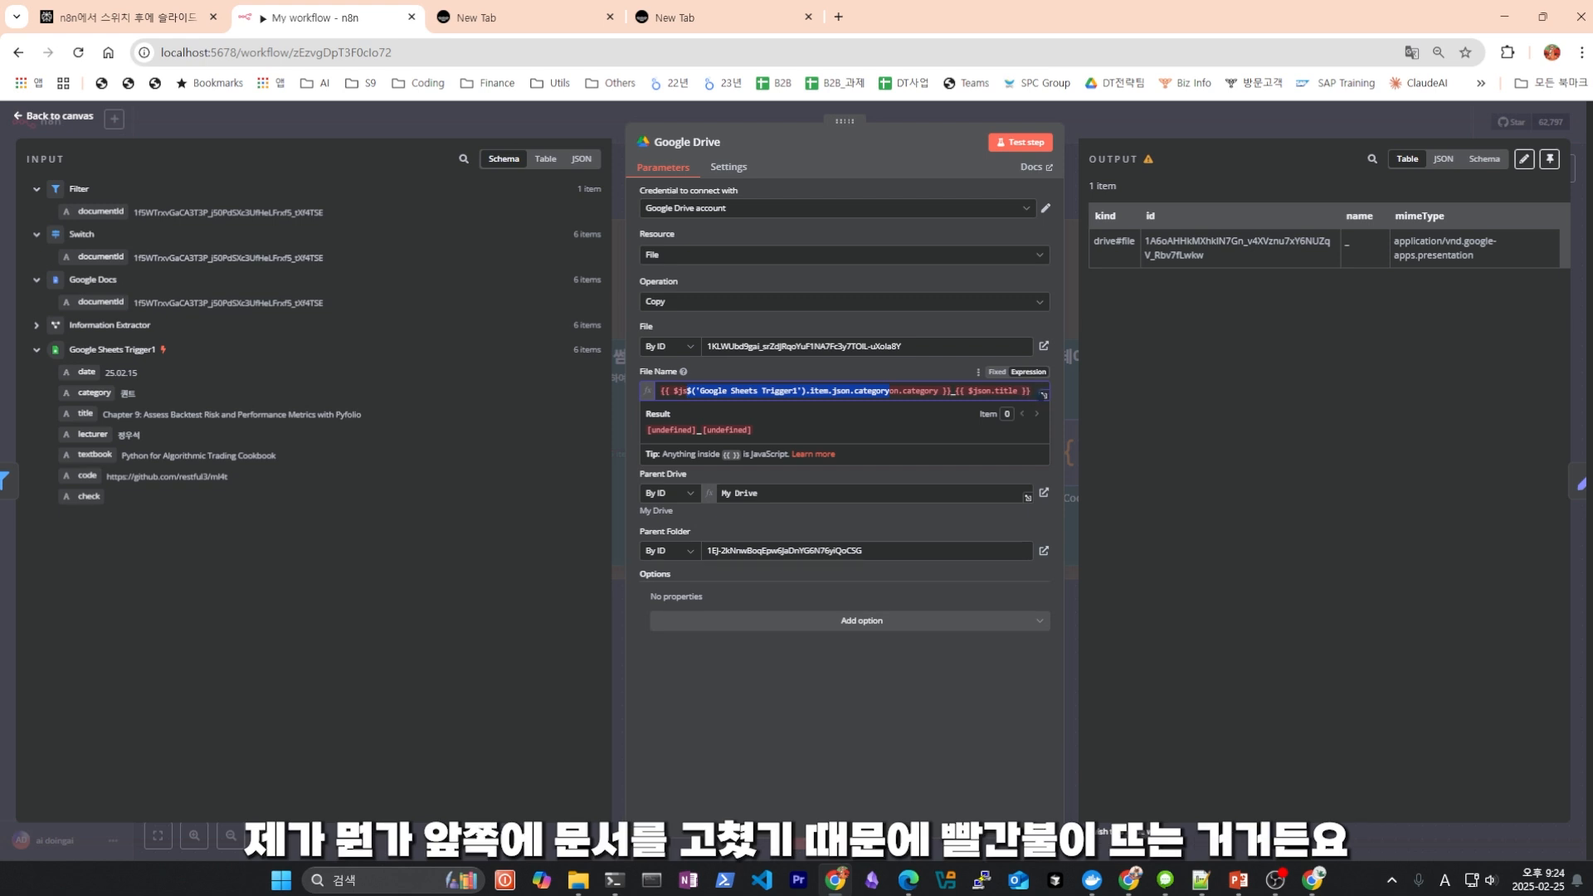
{"action": "left_click", "coordinate": [770, 390]}
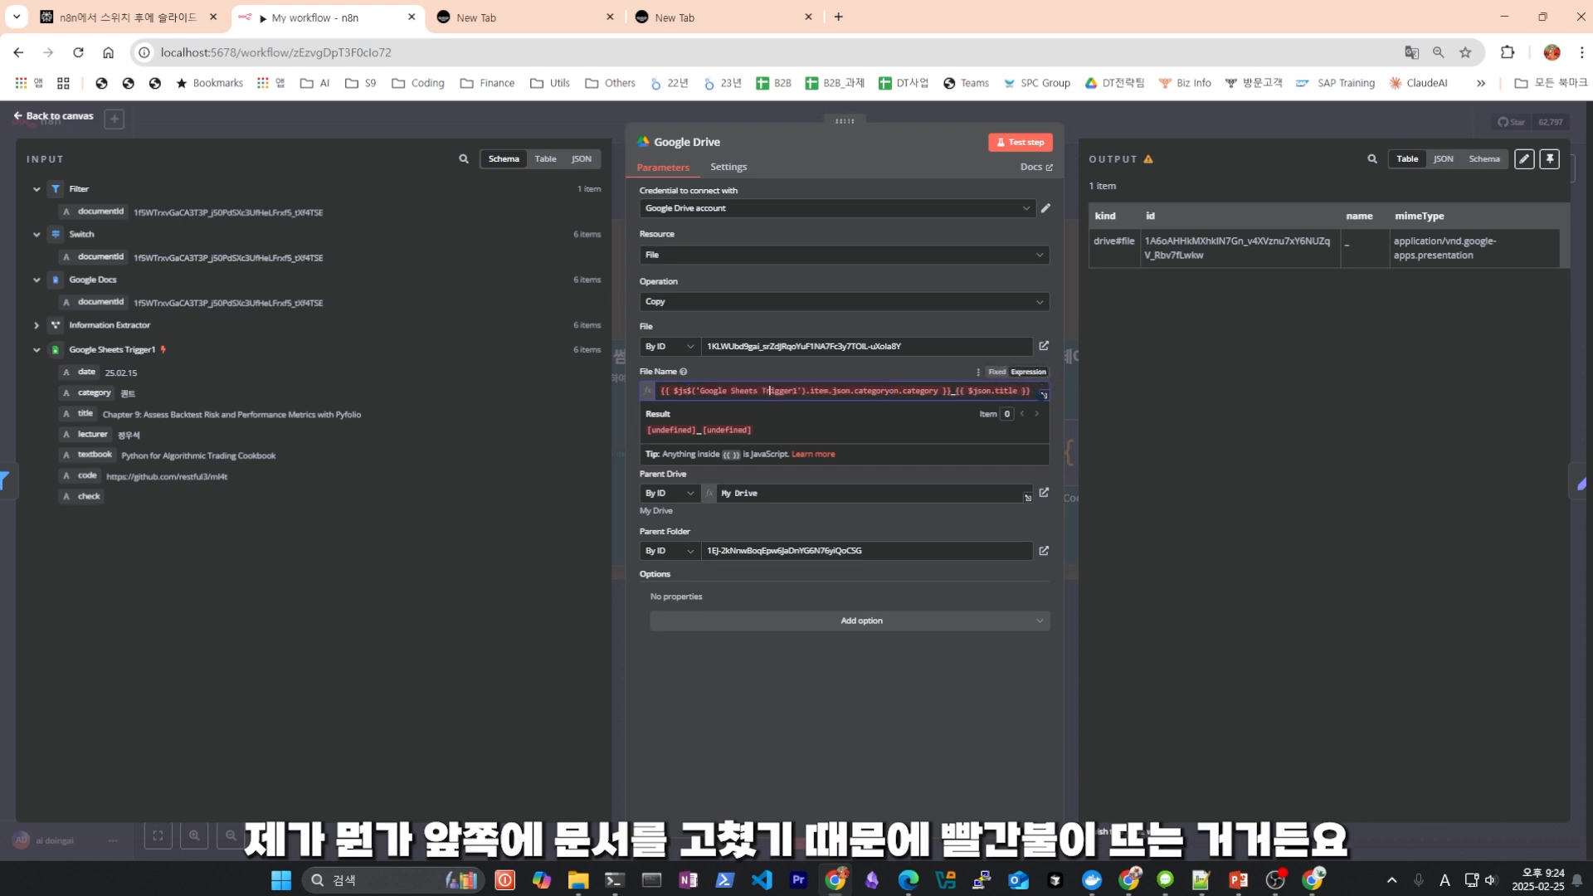
{"action": "key", "text": "ctrl+a"}
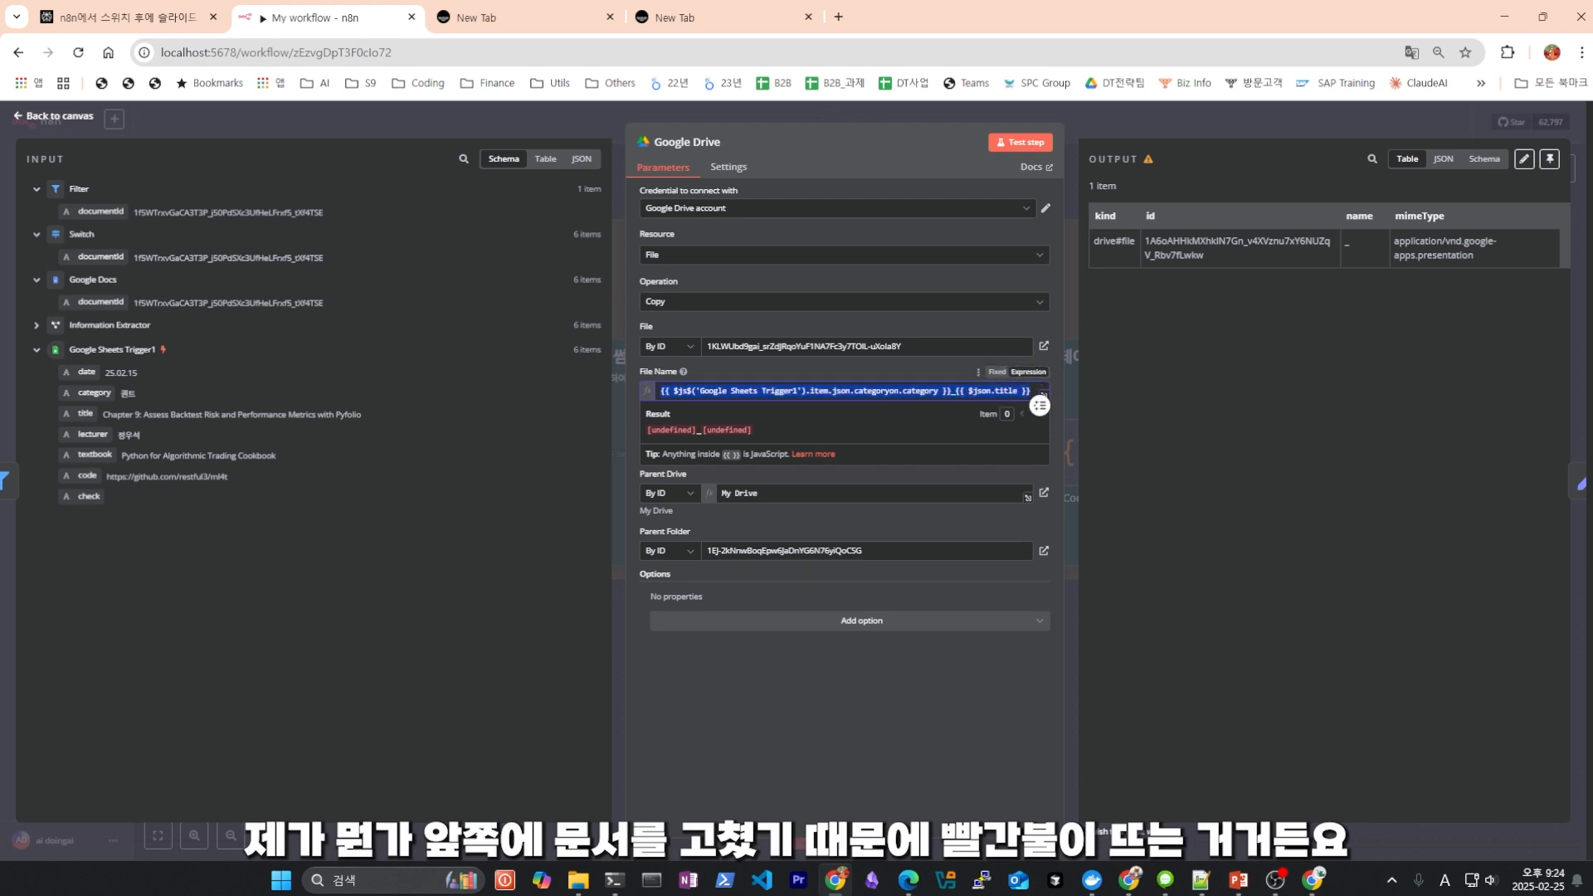
{"action": "key", "text": "BackSpace"}
{"action": "left_click_drag", "start_coordinate": [94, 392], "coordinate": [683, 393]}
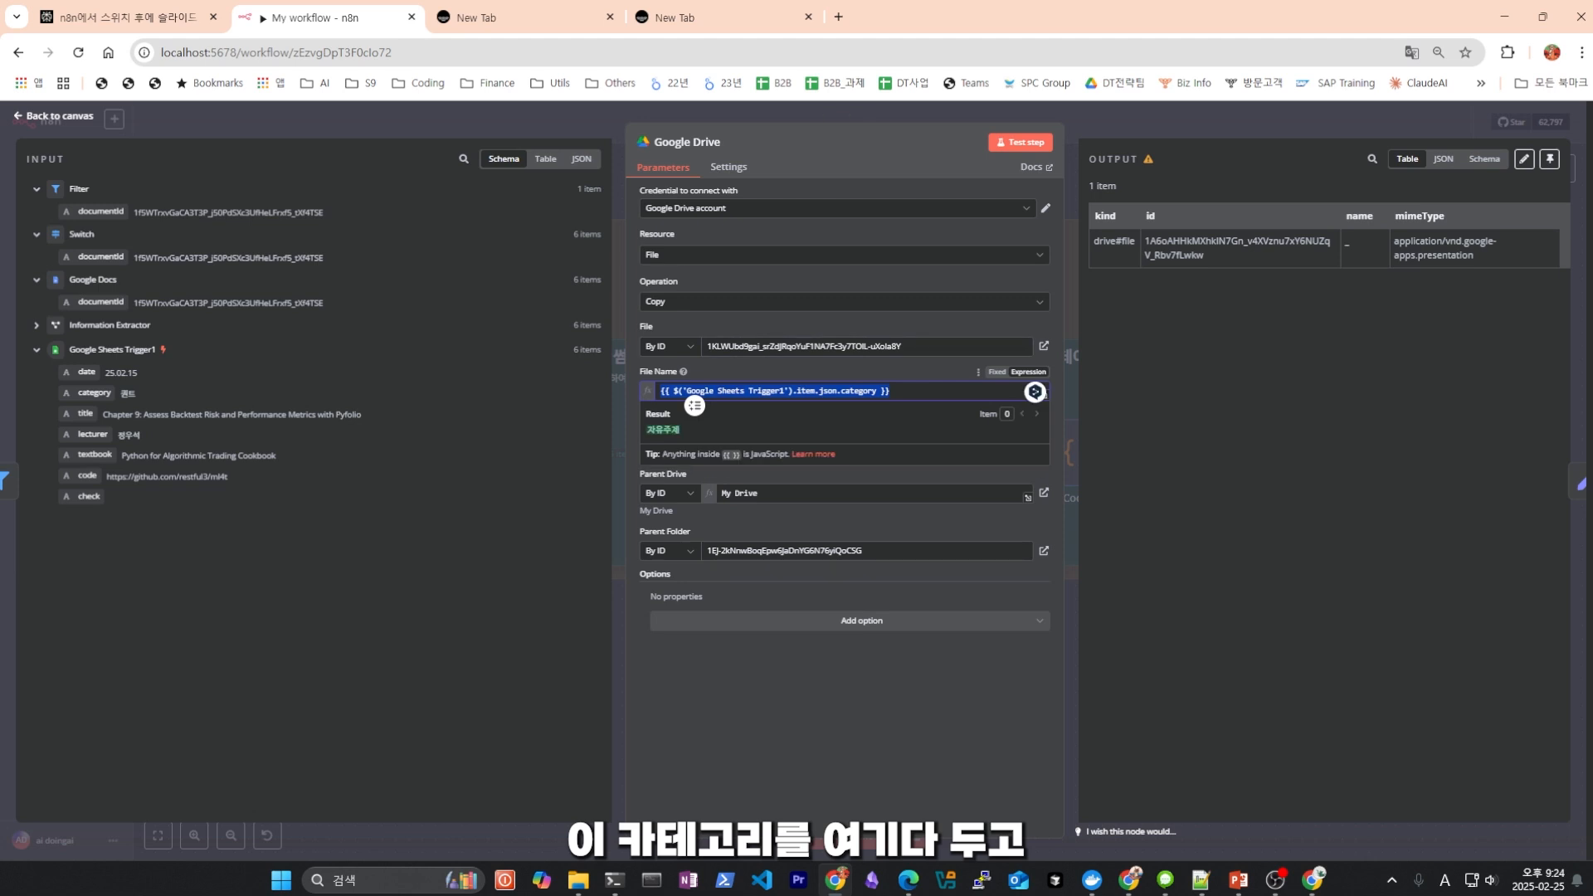
{"action": "left_click_drag", "start_coordinate": [85, 413], "coordinate": [921, 396]}
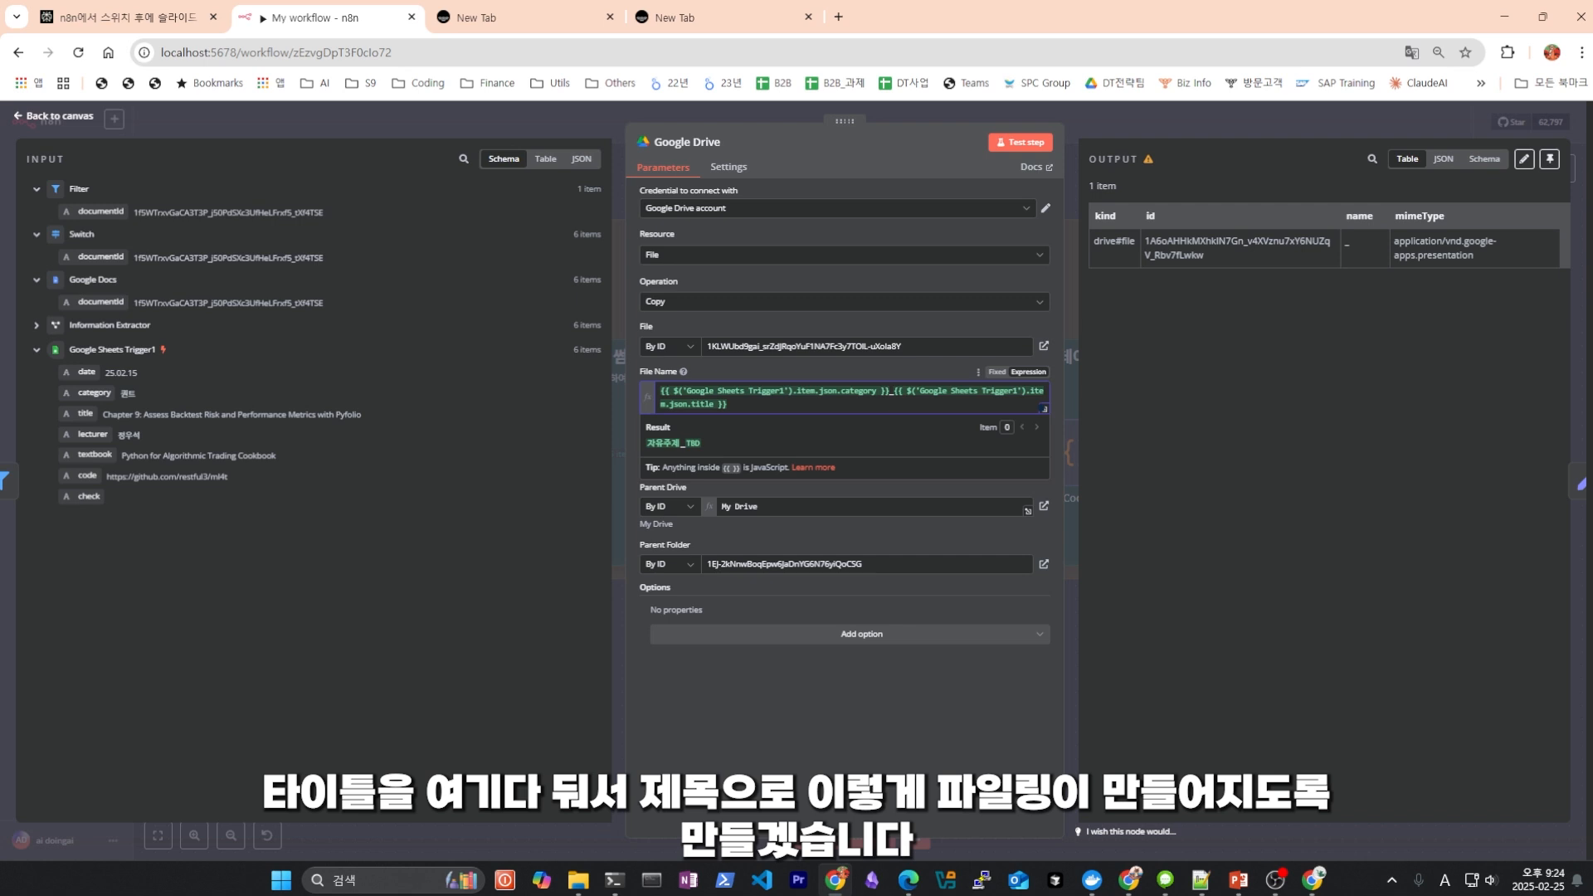
{"action": "left_click", "coordinate": [1202, 522]}
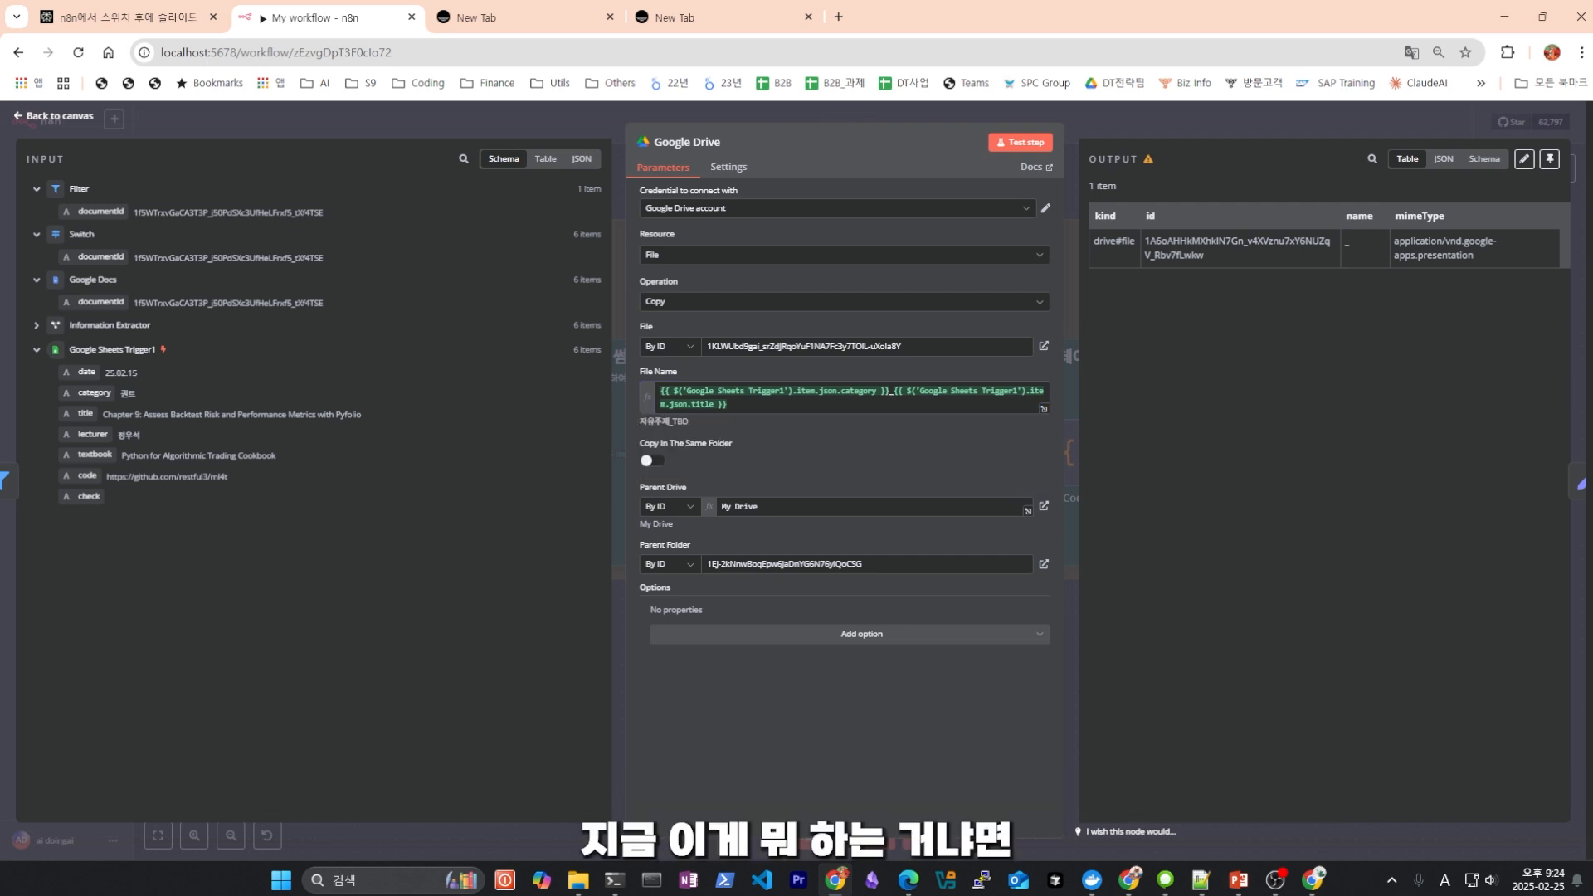
{"action": "key", "text": "Escape"}
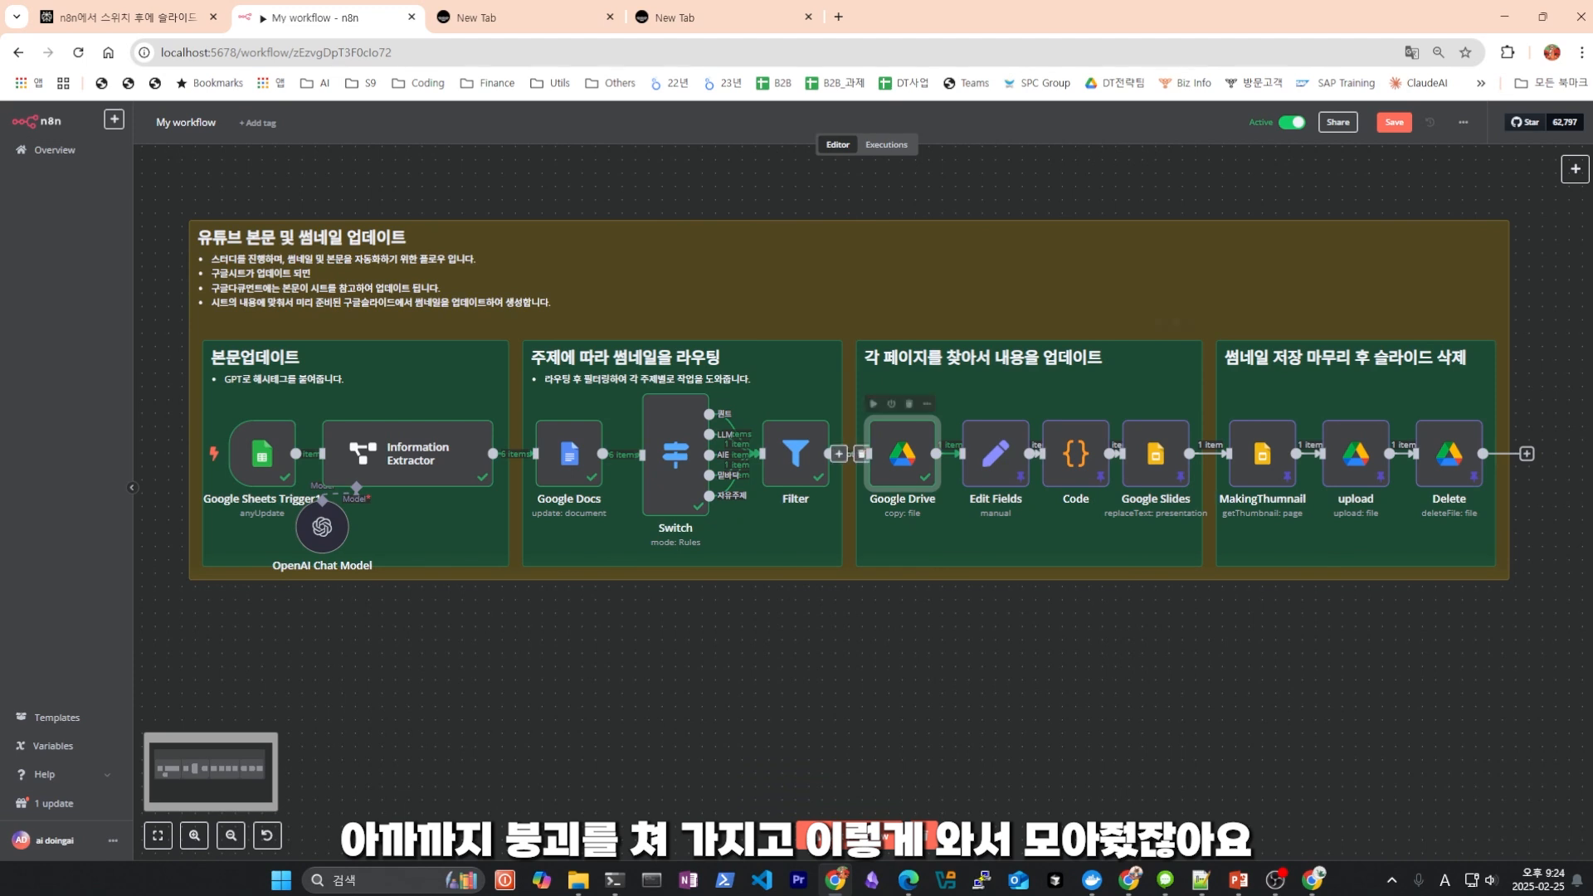
Reopen the Google Drive copy node and highlight its Parent Folder ID.
{"action": "double_click", "coordinate": [902, 453]}
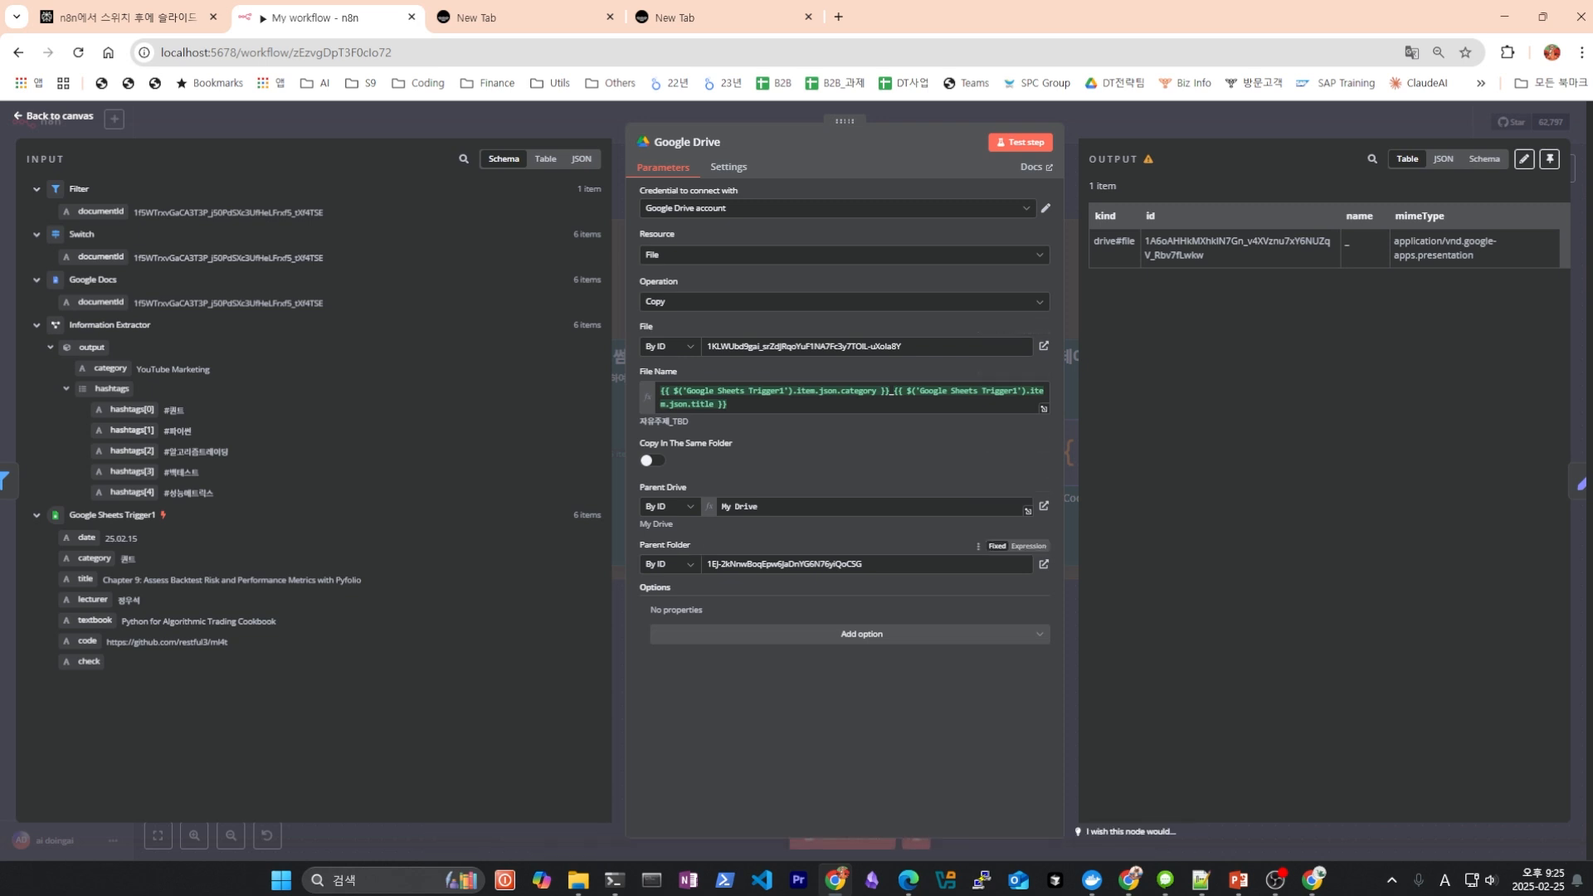
{"action": "left_click_drag", "start_coordinate": [880, 564], "coordinate": [706, 564]}
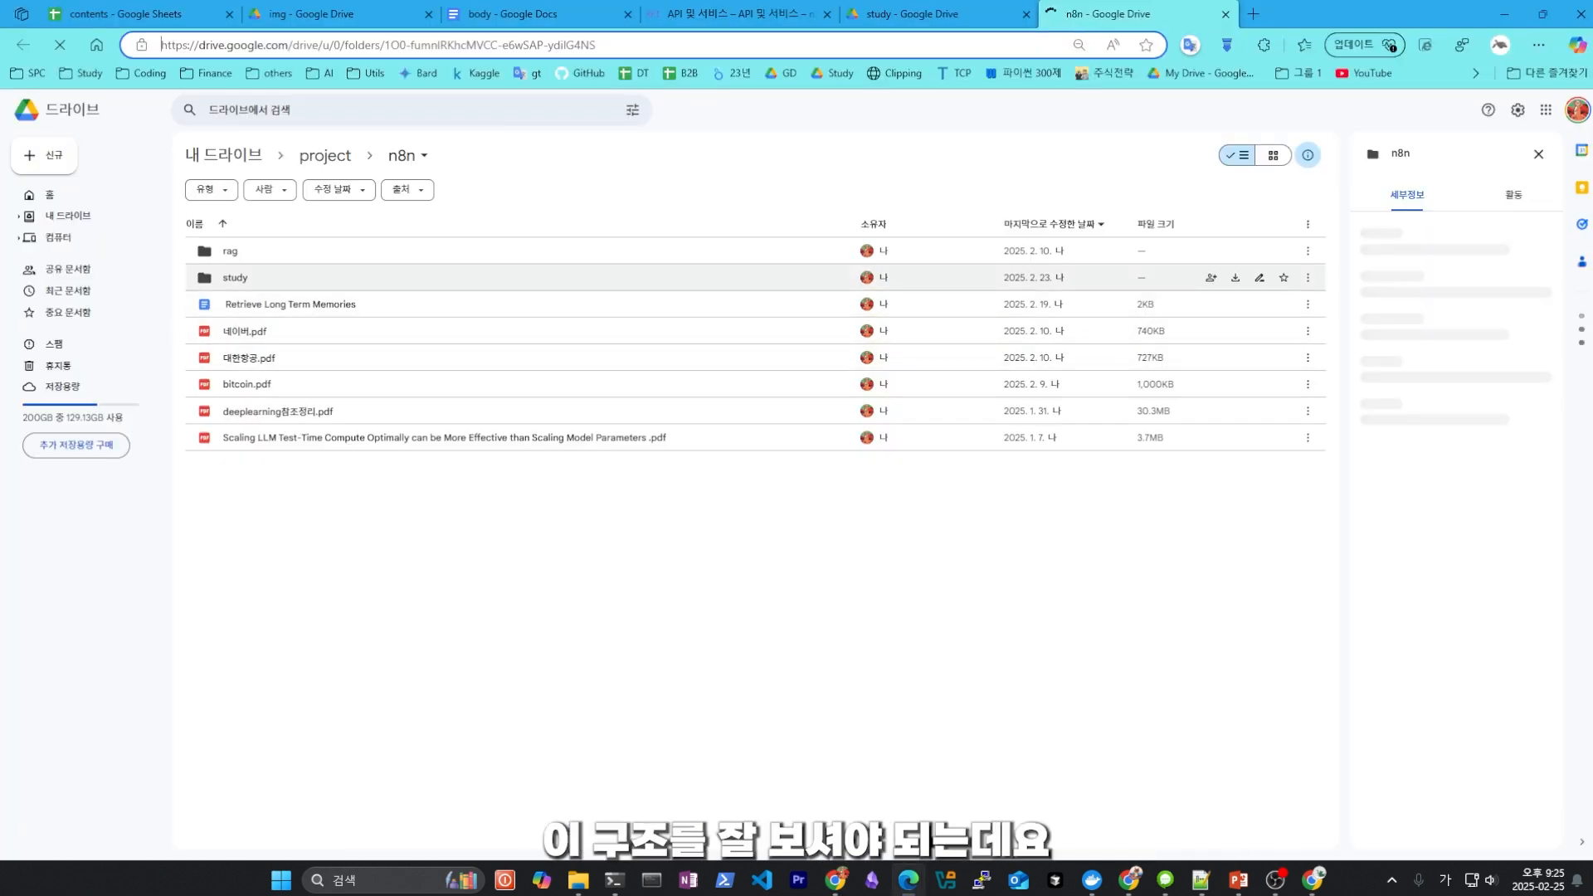
Open the study folder's 썸네일 subfolder in Google Drive and copy the folder ID from its address.
{"action": "double_click", "coordinate": [238, 277]}
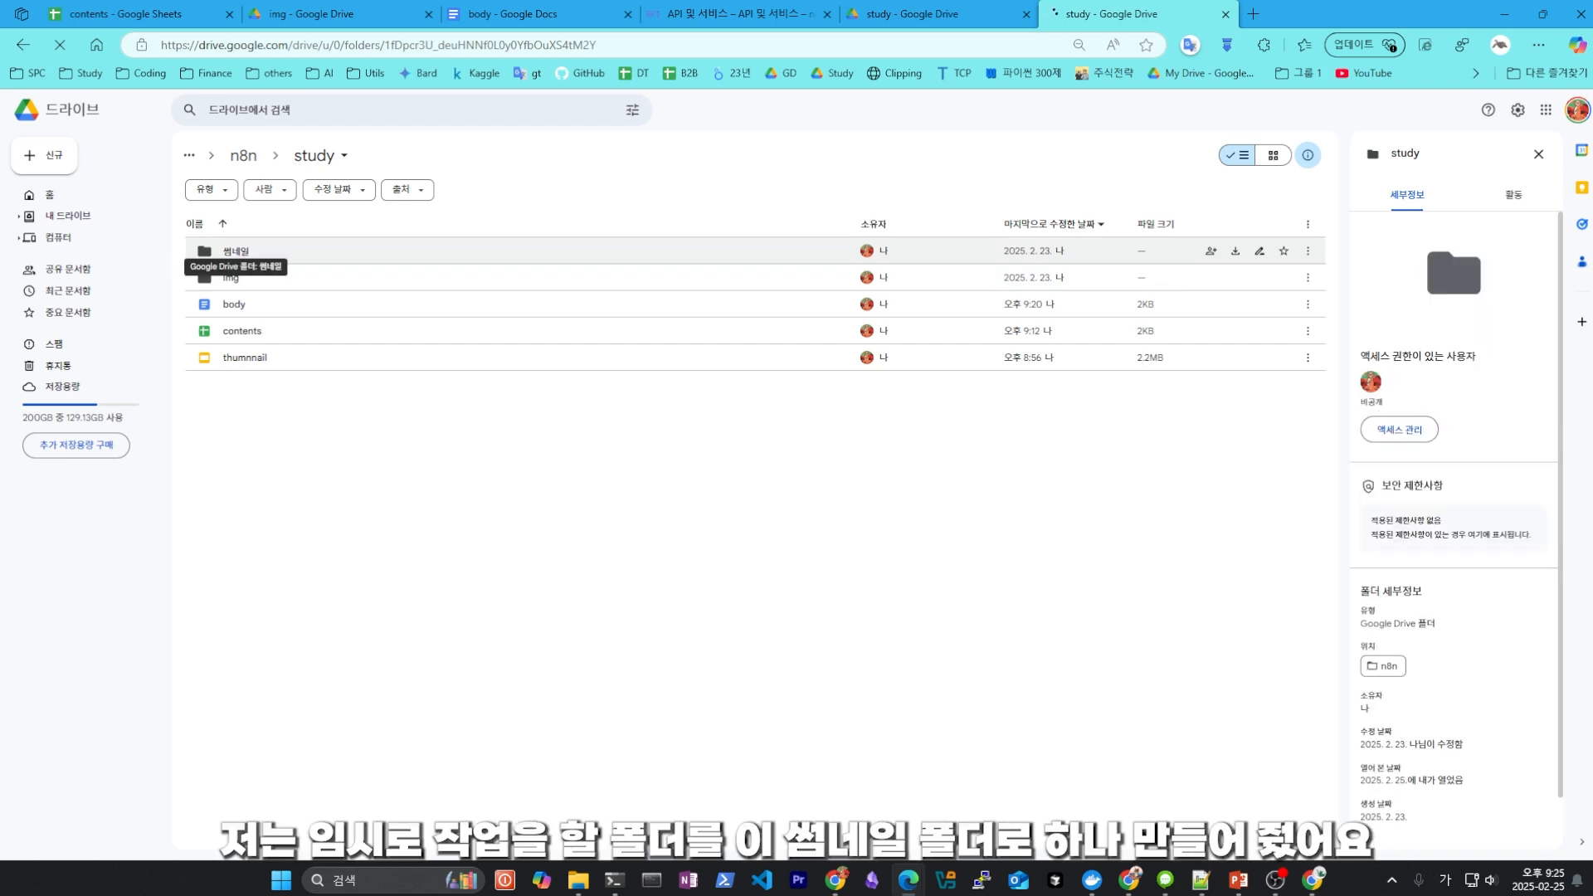
{"action": "double_click", "coordinate": [236, 250]}
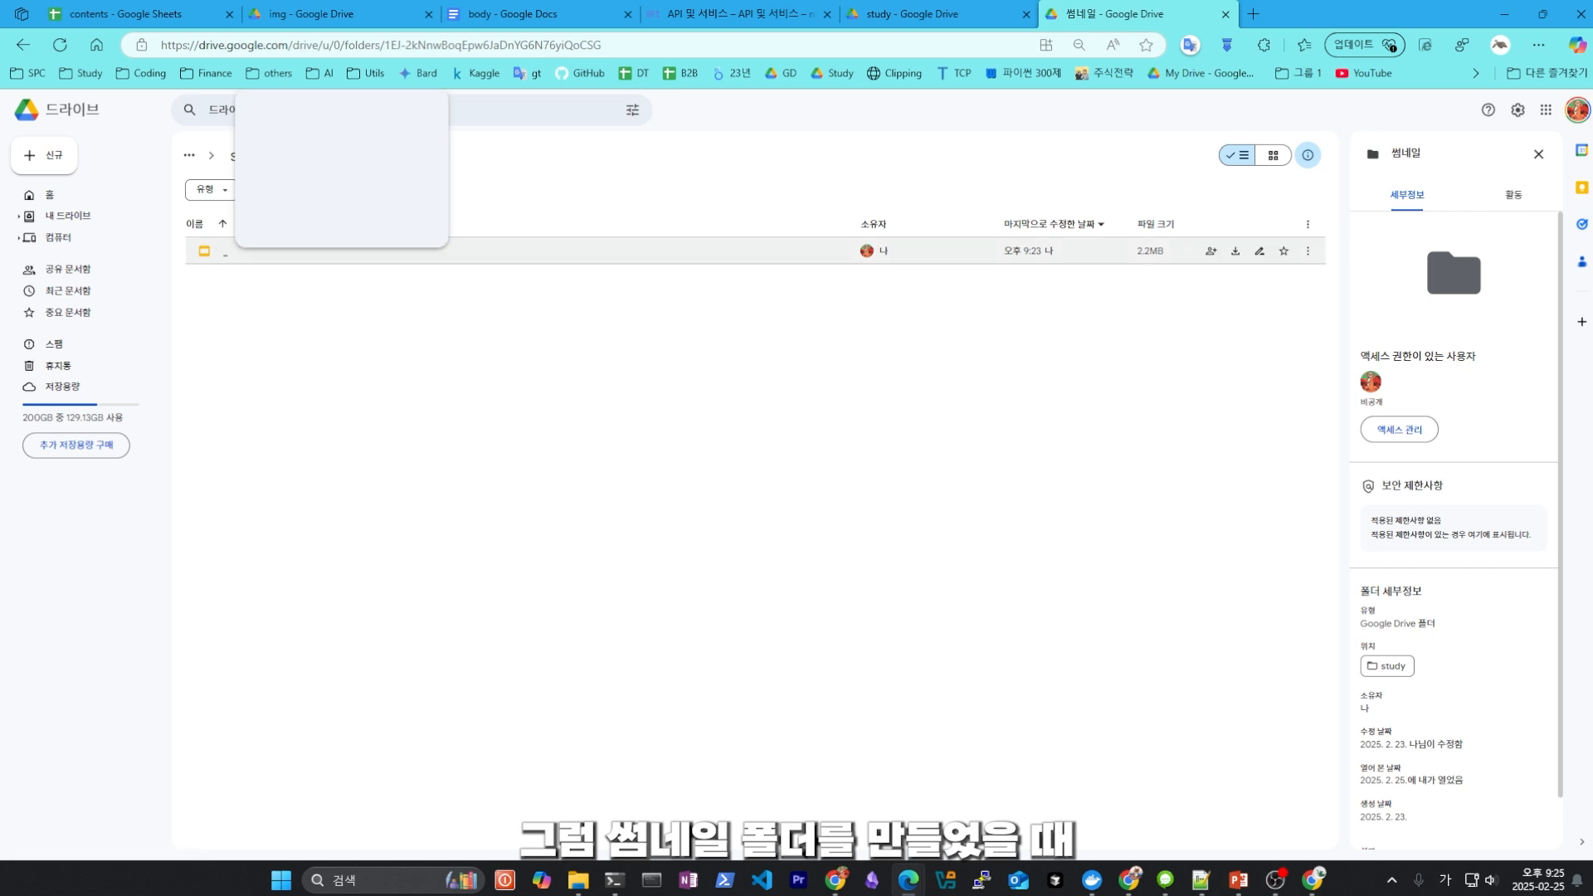
{"action": "left_click", "coordinate": [493, 45]}
{"action": "double_click", "coordinate": [493, 45]}
{"action": "key", "text": "ctrl+c"}
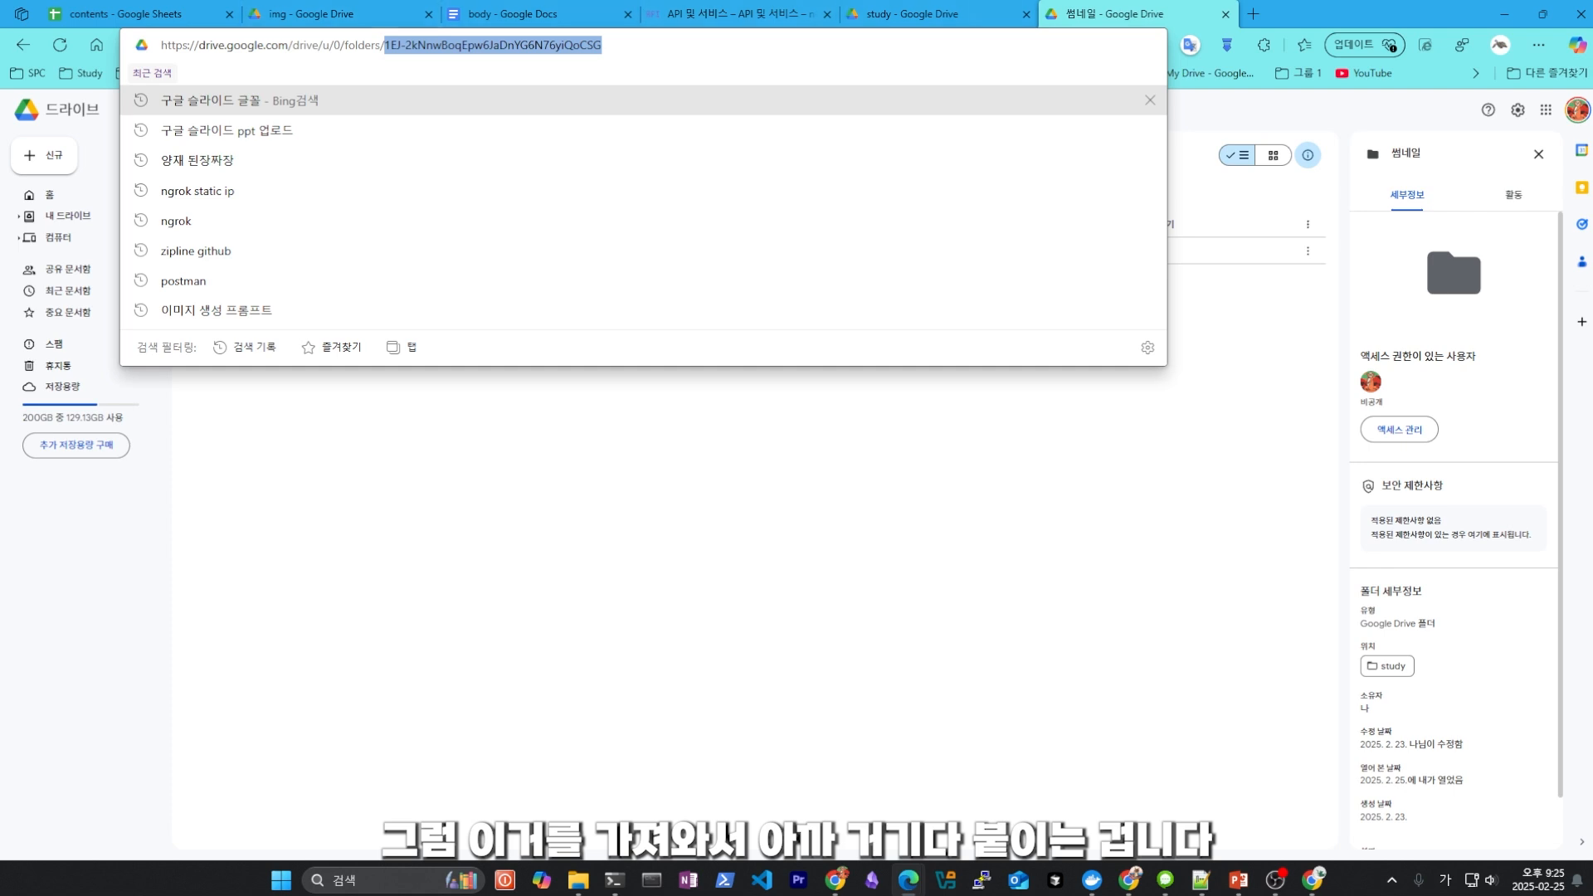
Return to the n8n workflow and replace the Google Drive copy node's Parent Folder ID with the copied folder ID.
{"action": "left_click_drag", "start_coordinate": [1346, 13], "coordinate": [1320, 271]}
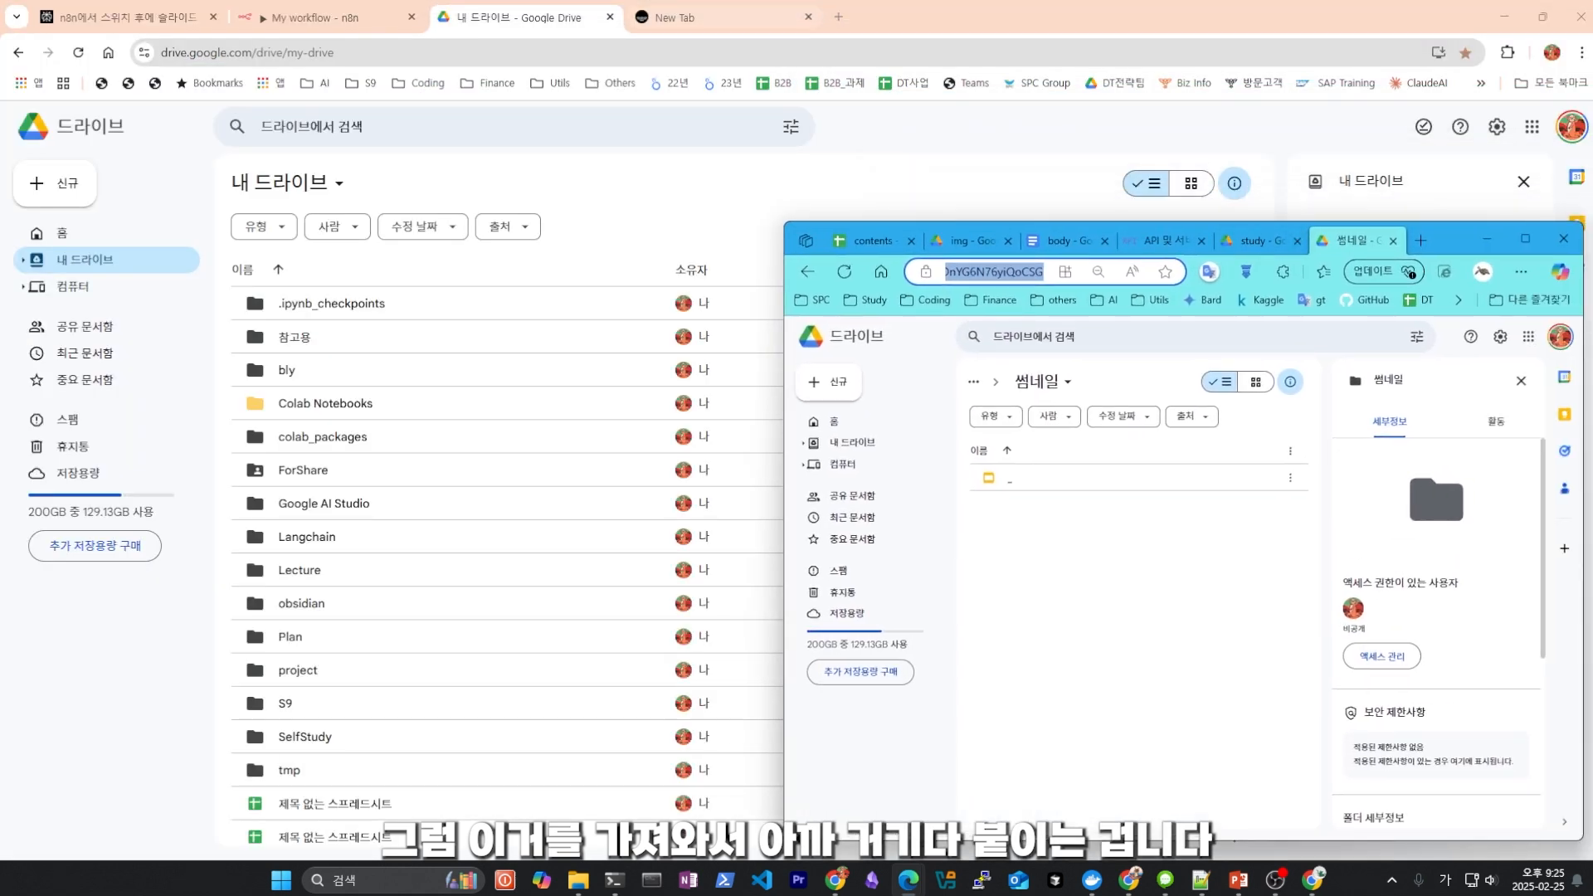
{"action": "left_click", "coordinate": [323, 16]}
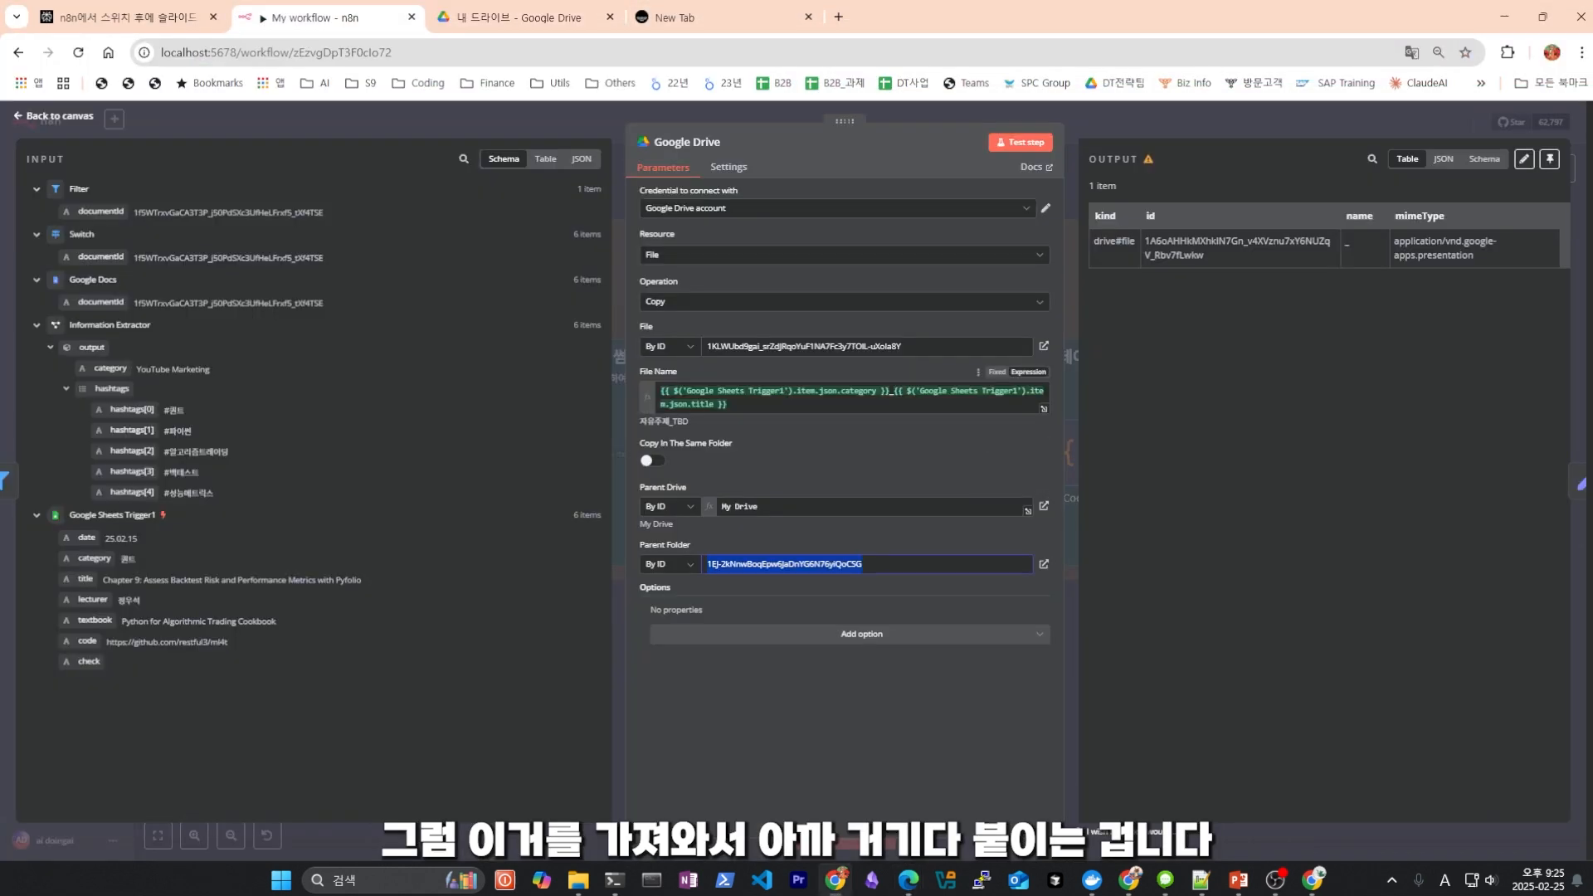
{"action": "key", "text": "ctrl+v"}
{"action": "left_click", "coordinate": [784, 564]}
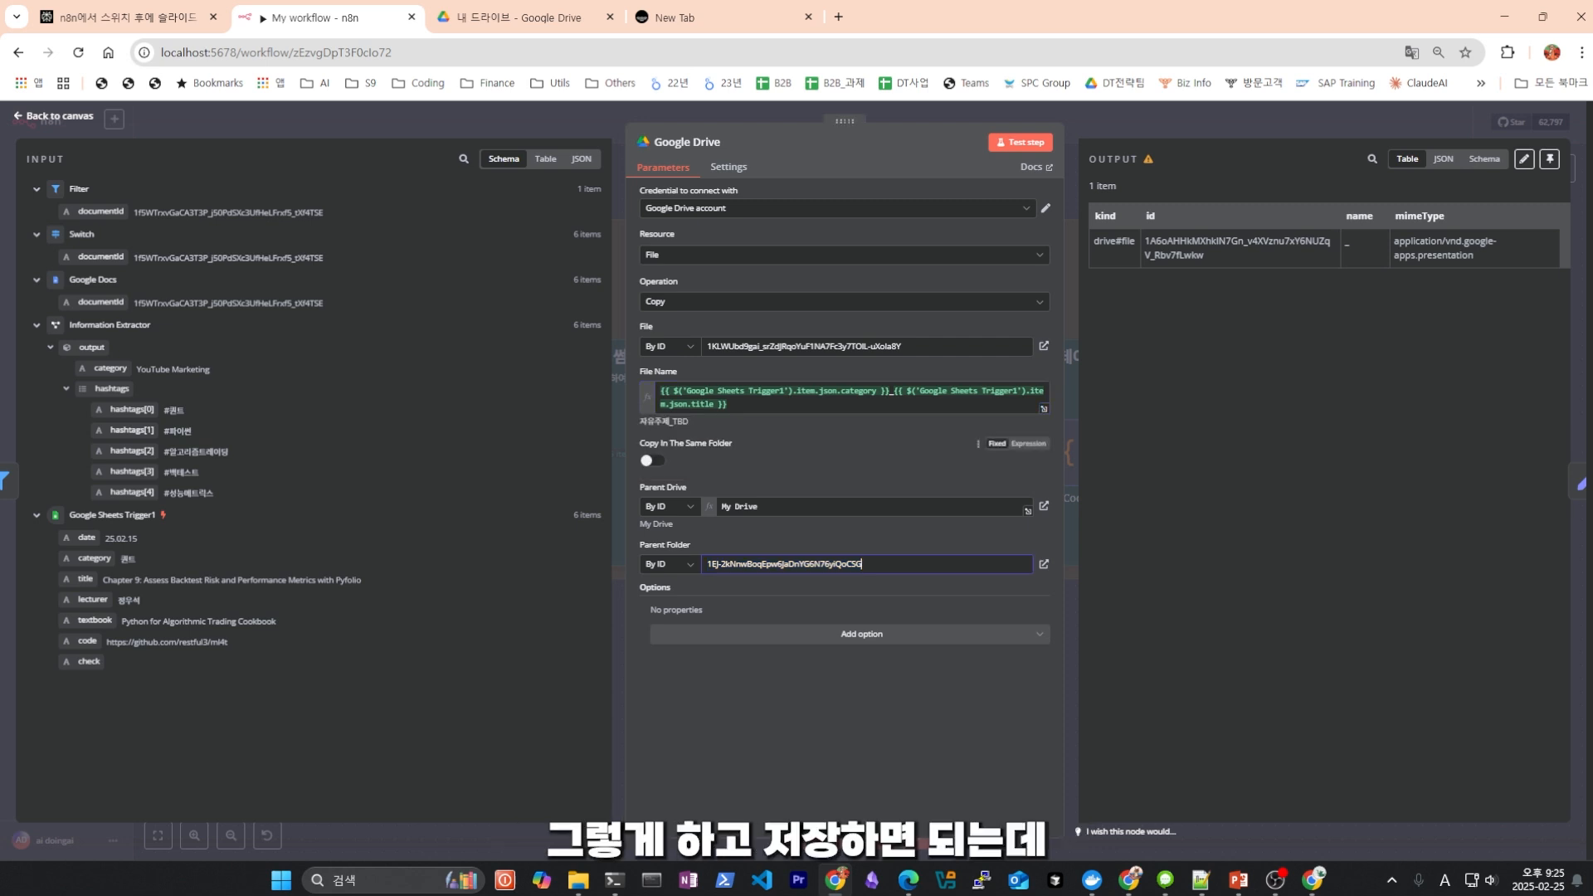
Arrange the n8n and Google Drive windows so the copy node and the 썸네일 folder can be compared.
{"action": "key", "text": "super+Down"}
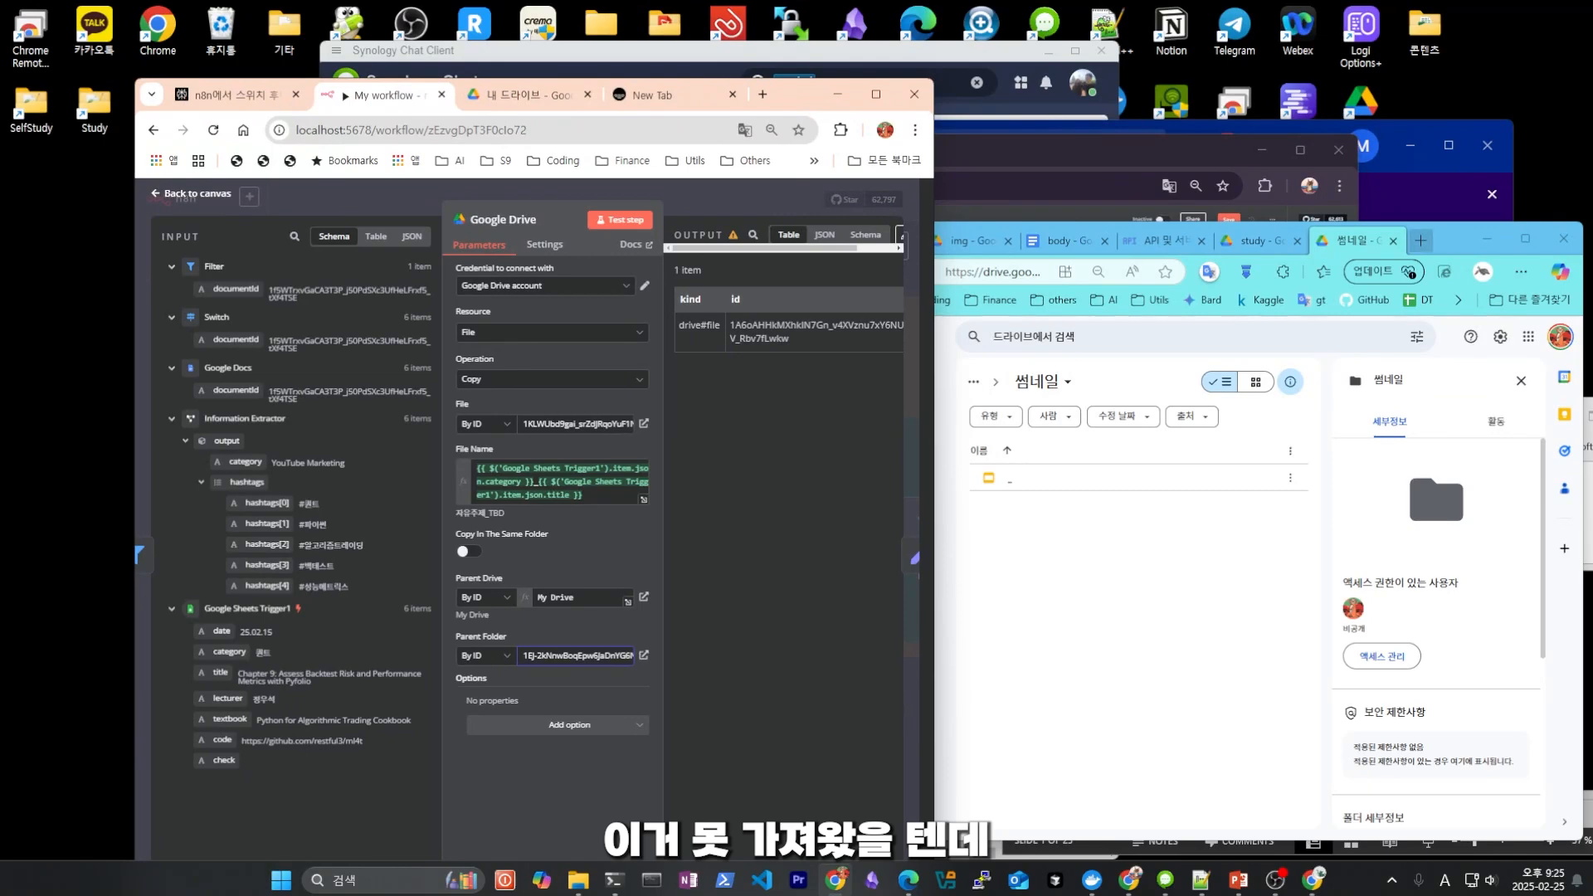
{"action": "left_click_drag", "start_coordinate": [1448, 240], "coordinate": [1189, 144]}
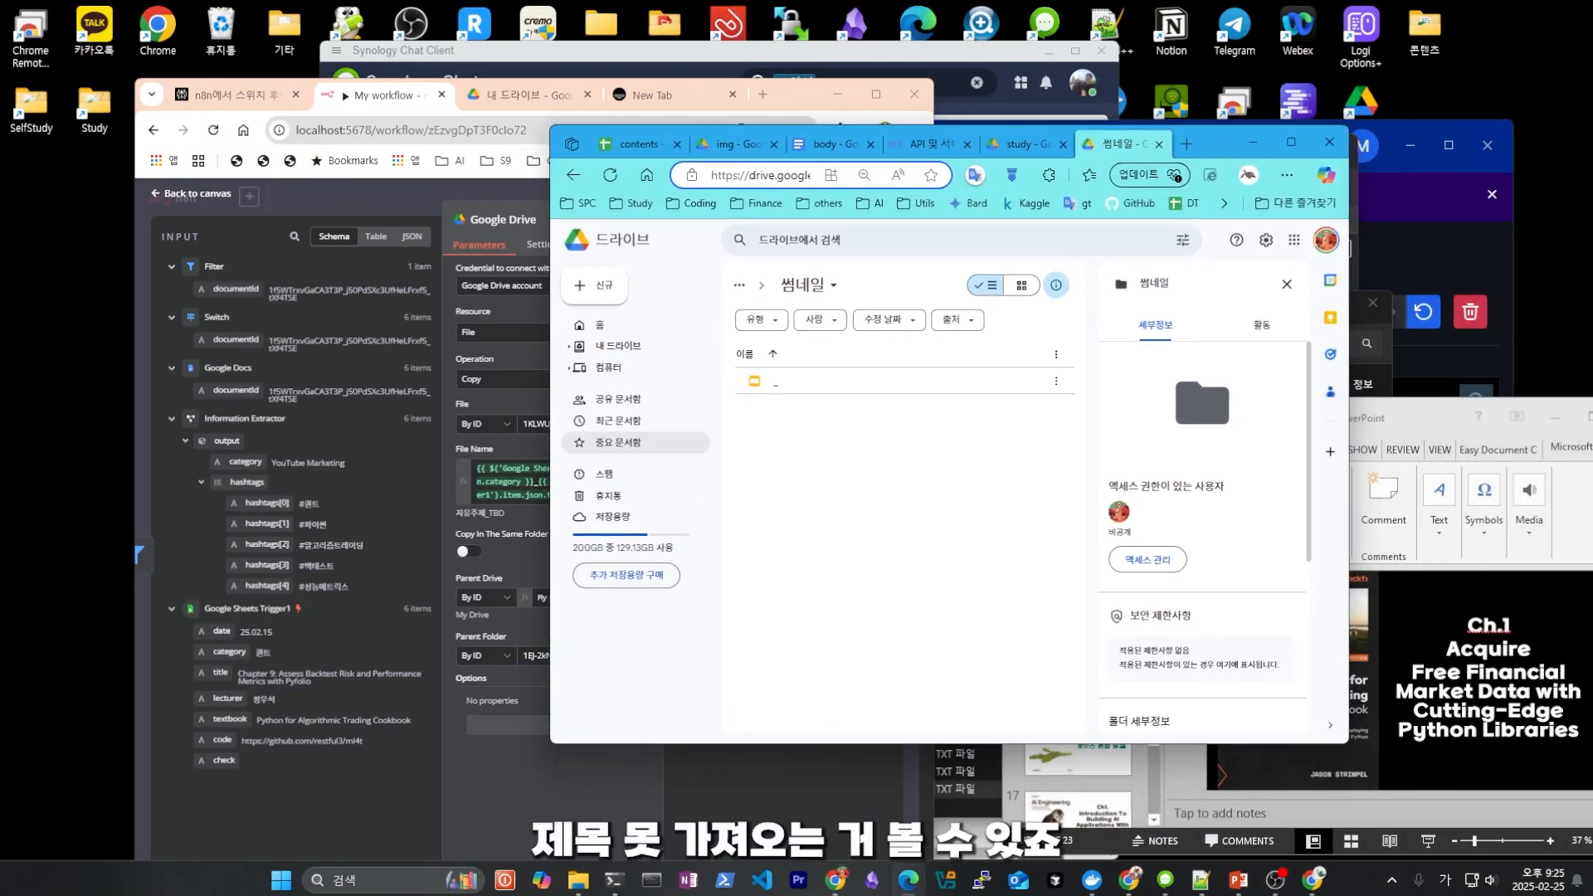
{"action": "left_click", "coordinate": [541, 197]}
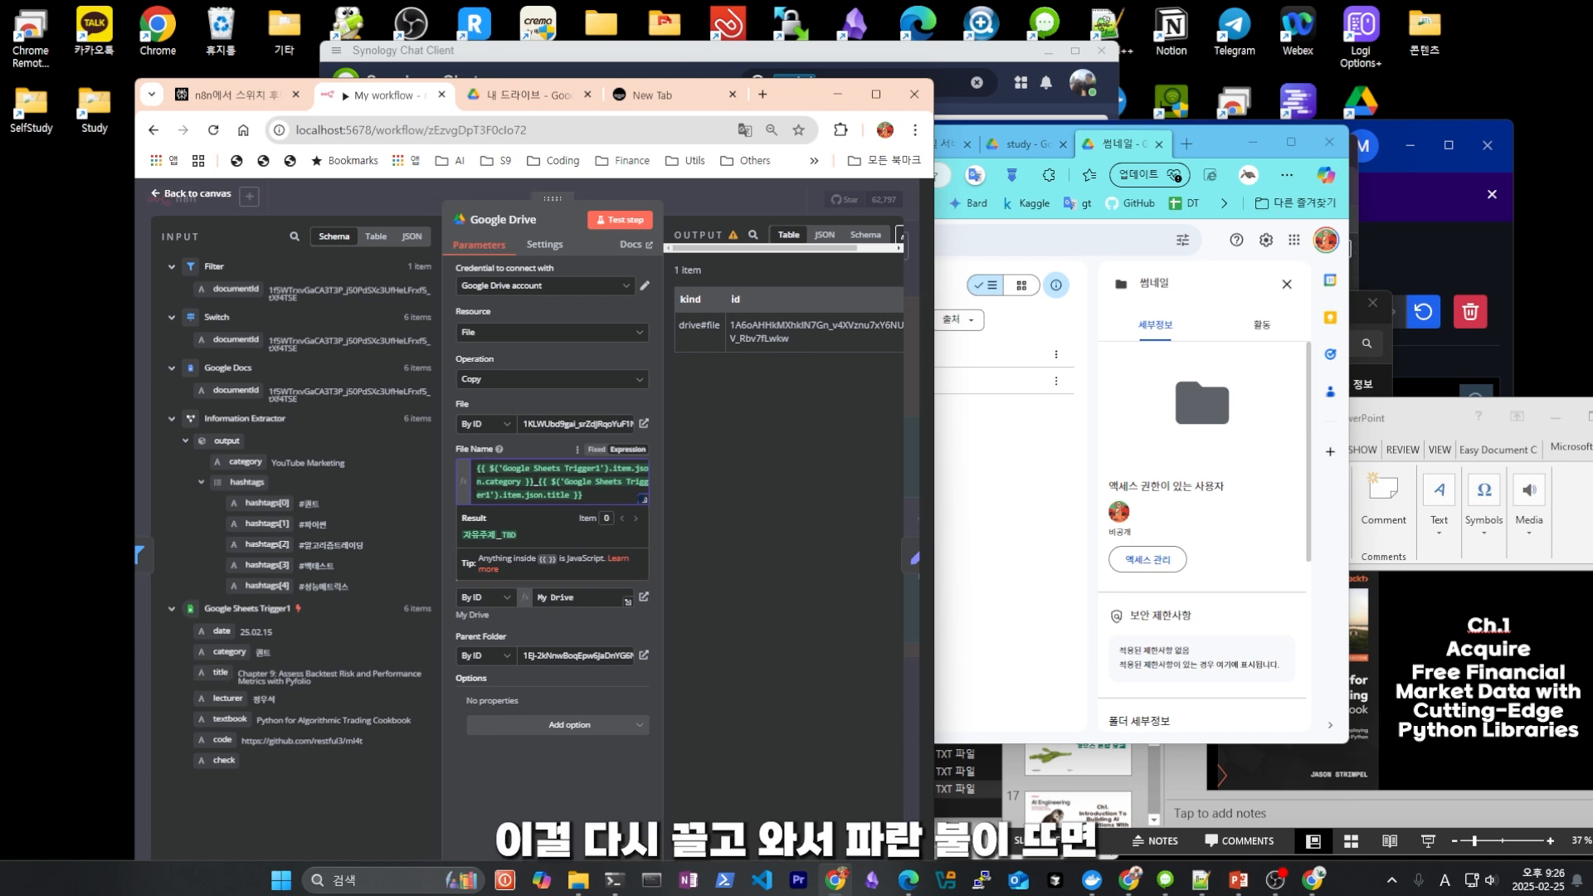
{"action": "left_click", "coordinate": [1007, 506]}
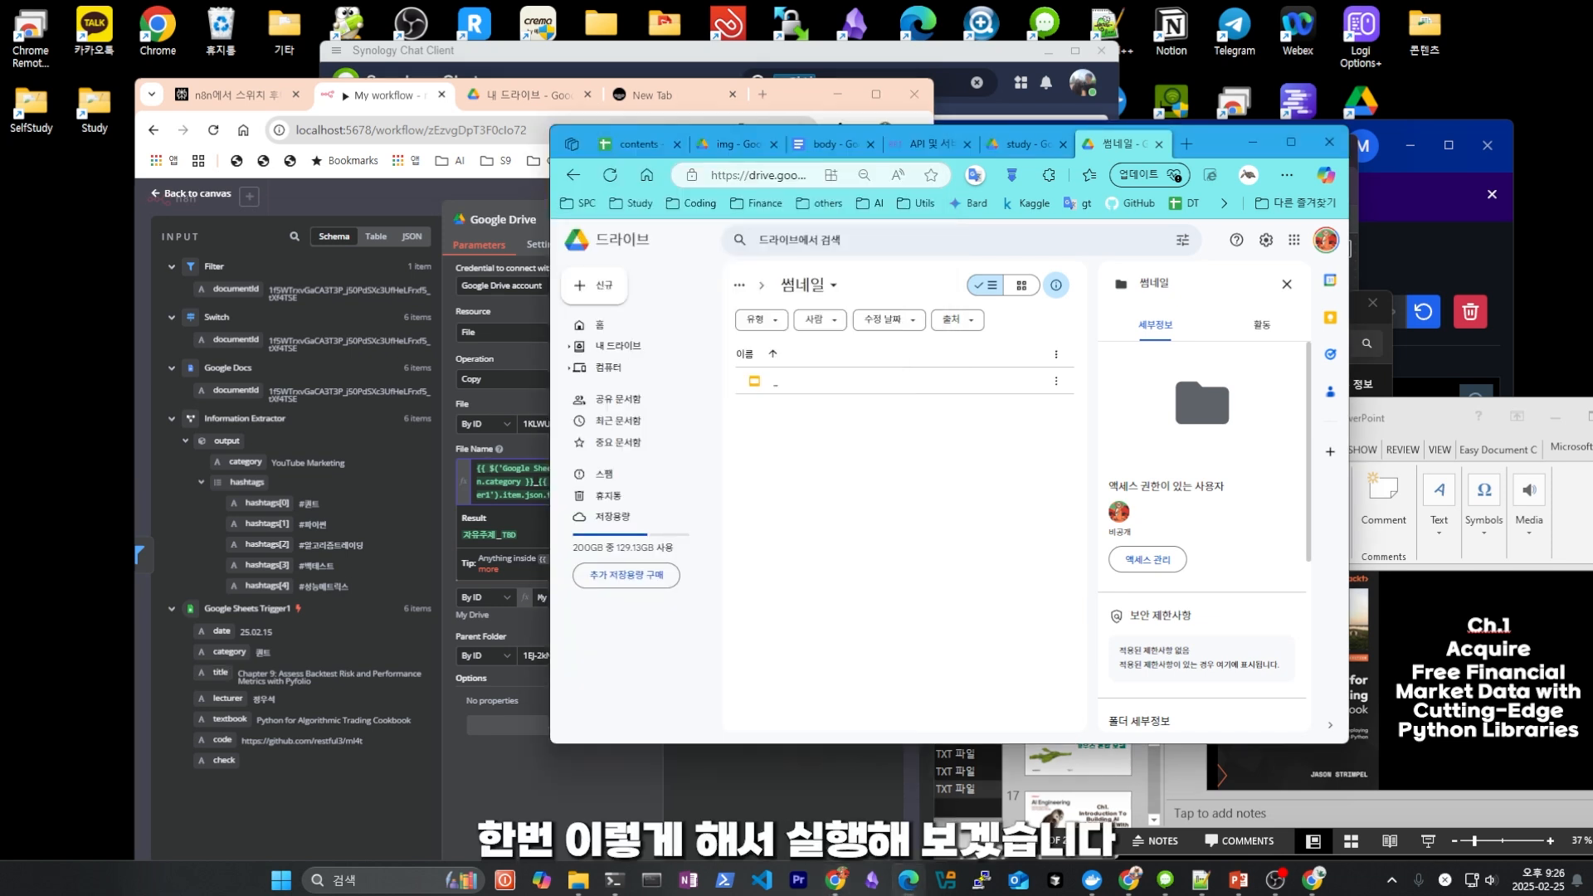
Test the Google Drive copy node, check the 썸네일 folder for the copied presentation, and maximize the n8n window.
{"action": "left_click", "coordinate": [829, 93]}
{"action": "mouse_move", "coordinate": [876, 94]}
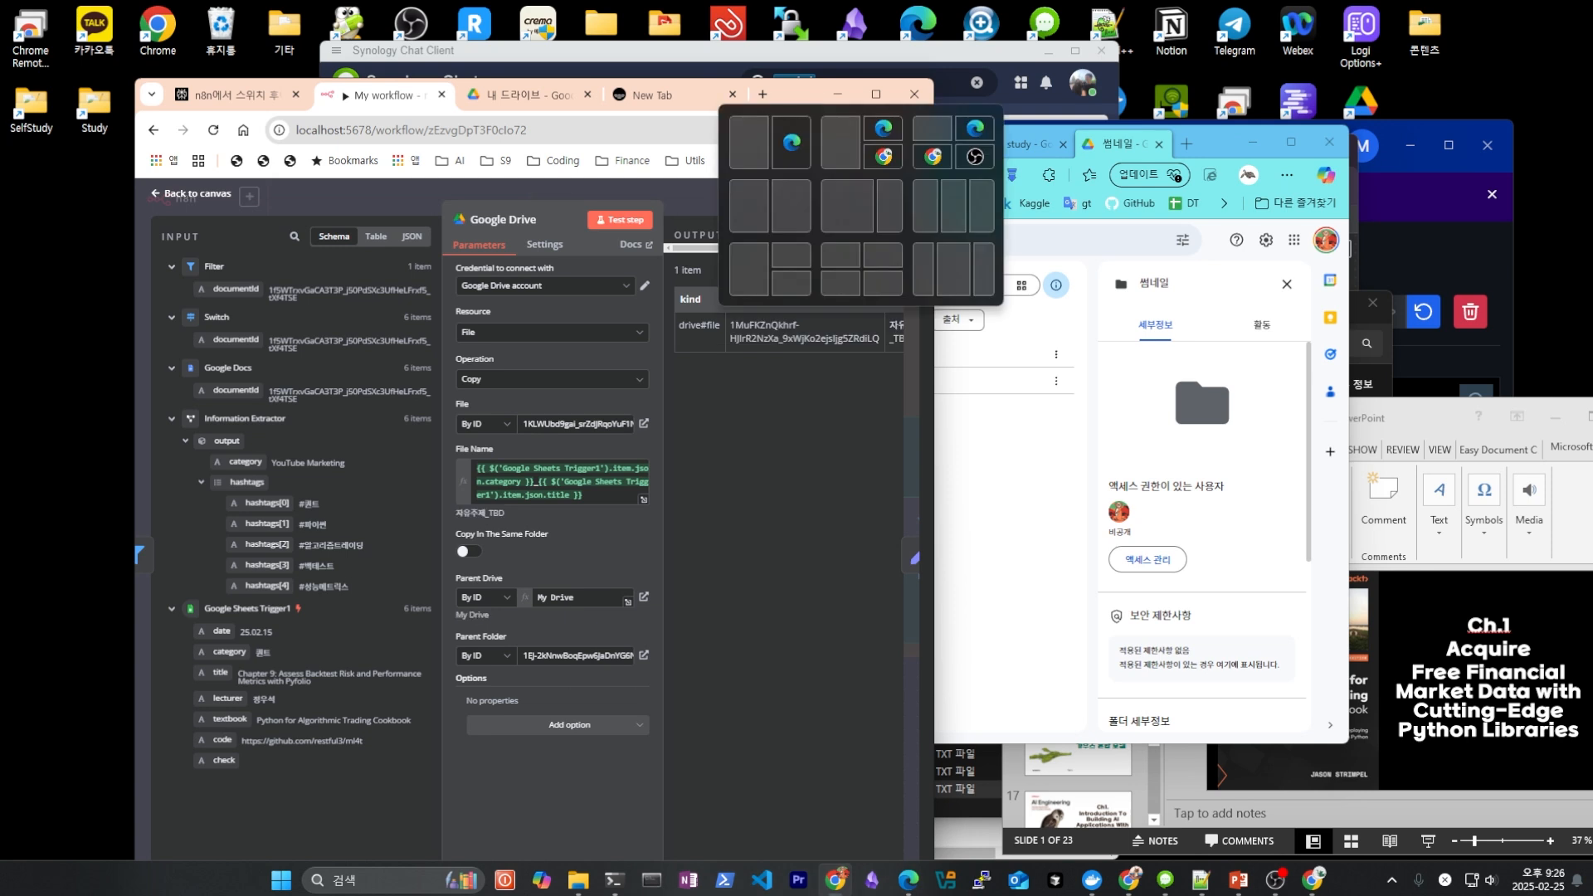
{"action": "key", "text": "alt+Tab"}
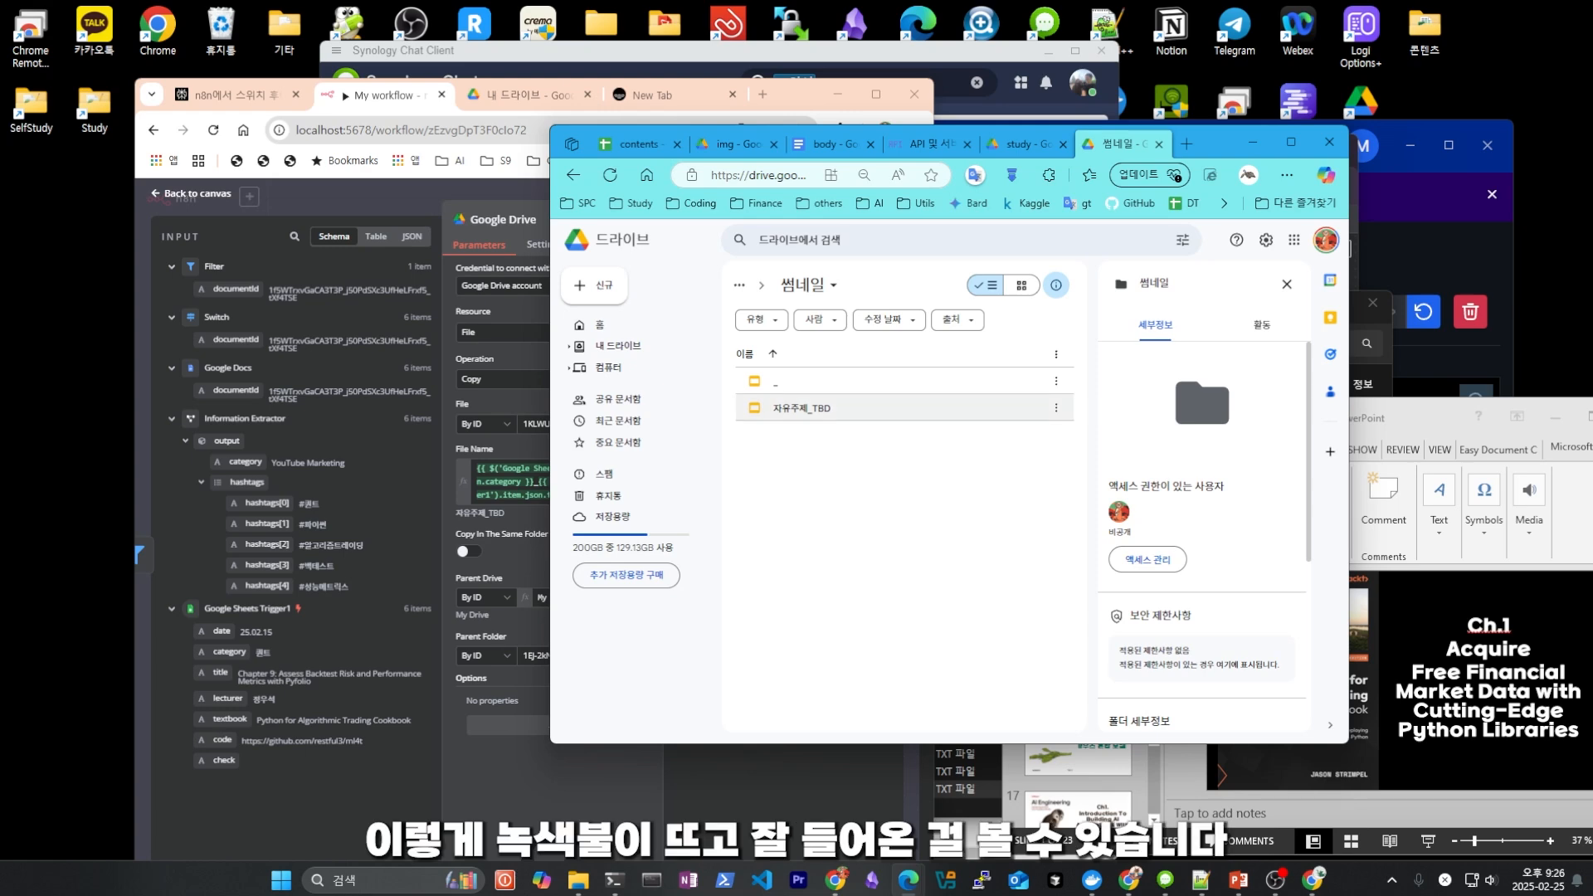
{"action": "key", "text": "alt+Tab"}
{"action": "left_click", "coordinate": [875, 93]}
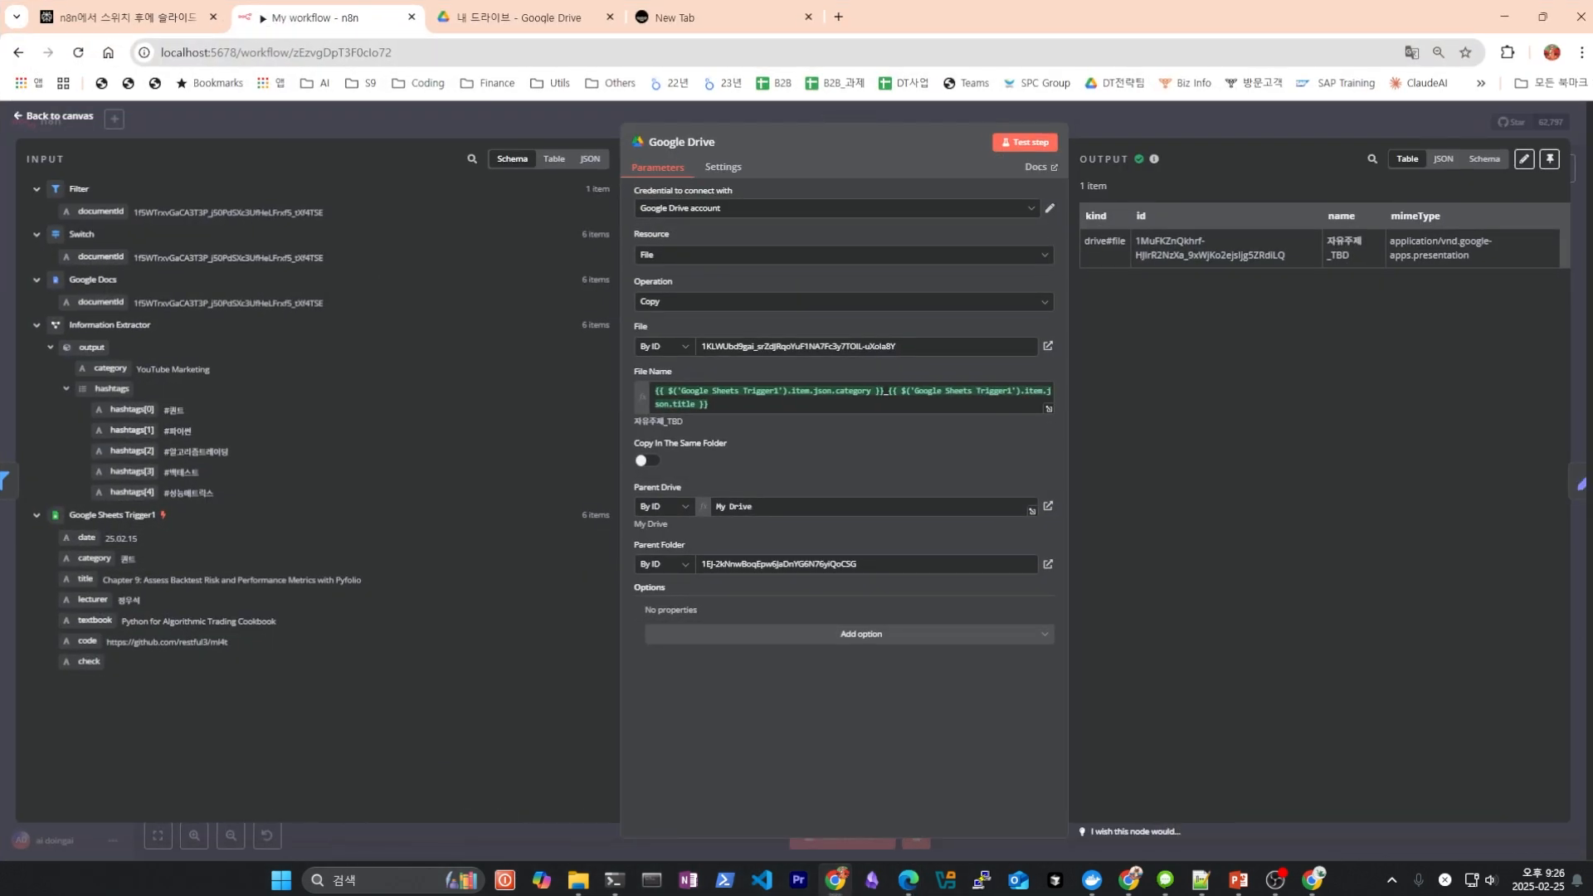
Close the Google Drive node and look briefly at the Edit Fields node before returning to the canvas.
{"action": "key", "text": "Escape"}
{"action": "double_click", "coordinate": [996, 453]}
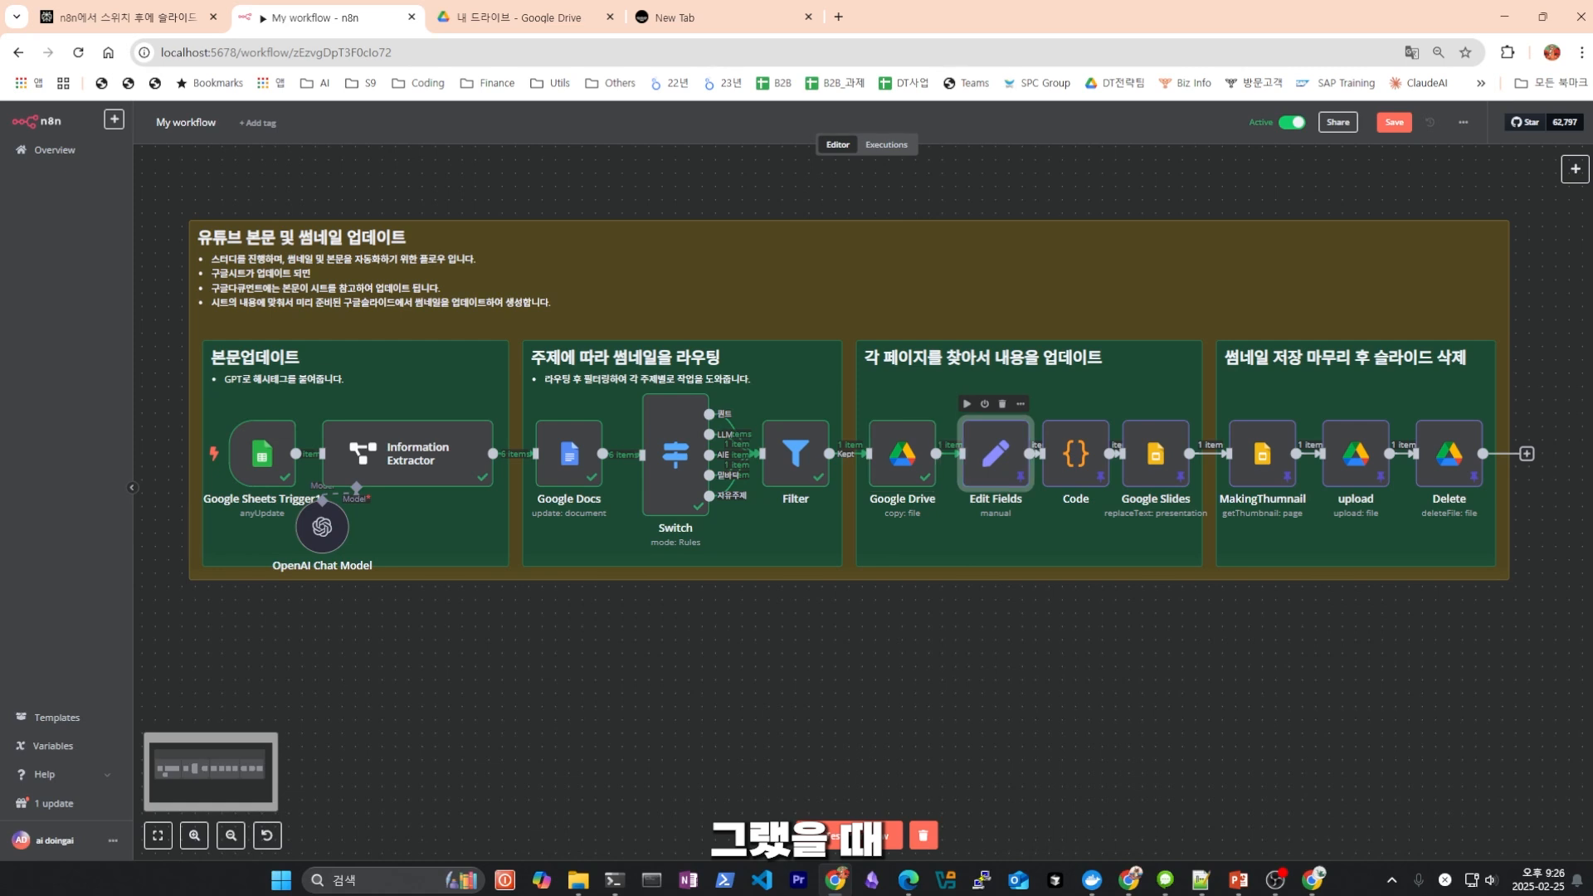
{"action": "key", "text": "Escape"}
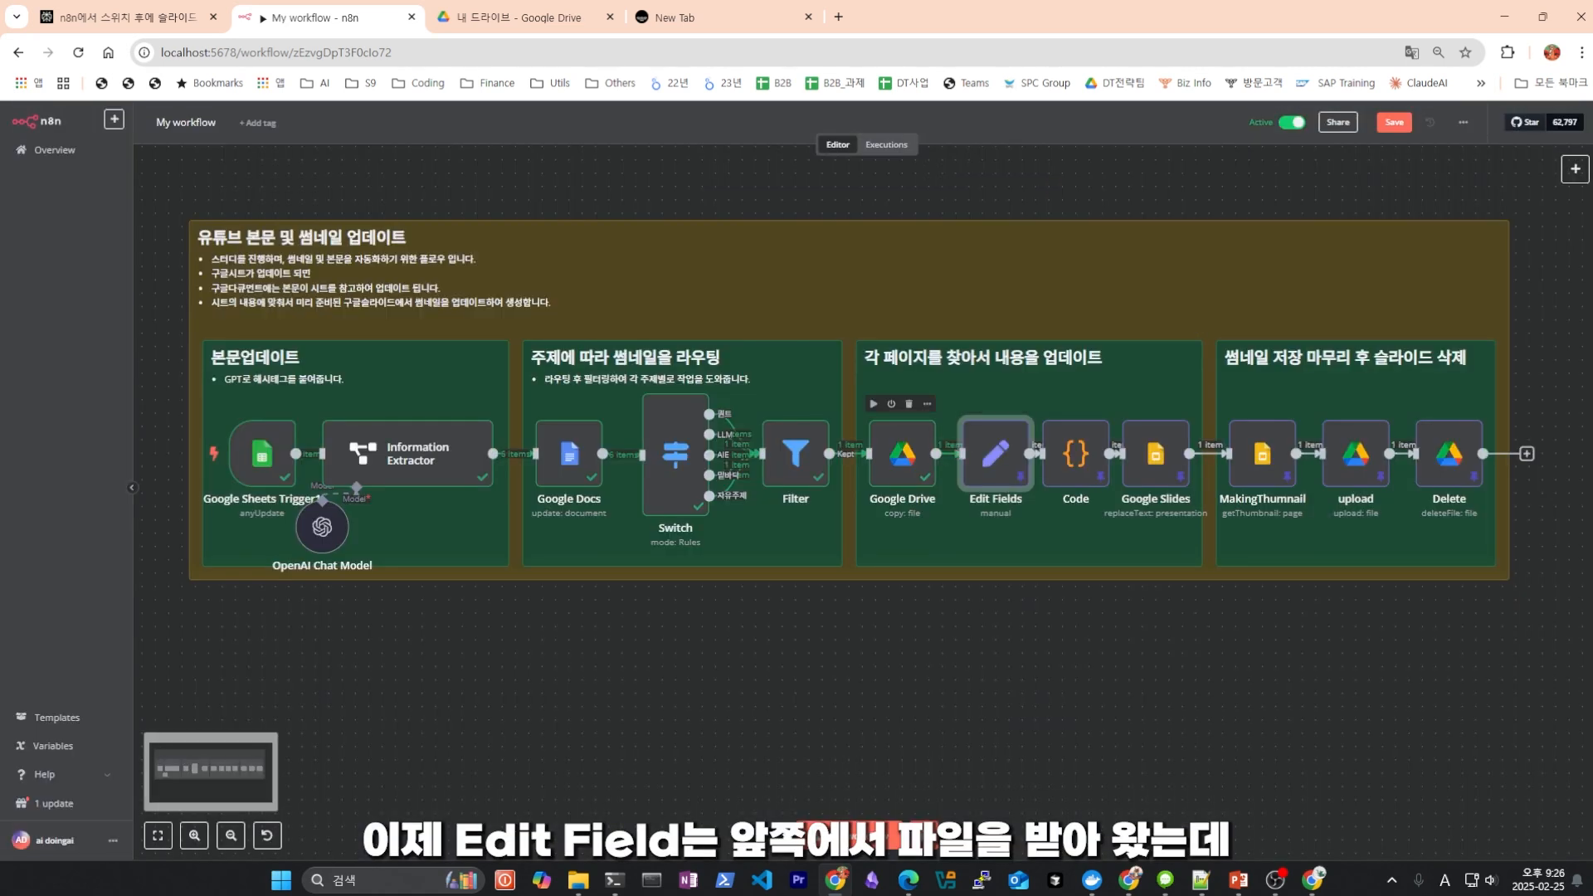
Go through the five template slides of the thumnnail presentation and compare the slide IDs in their addresses.
{"action": "left_click", "coordinate": [578, 880]}
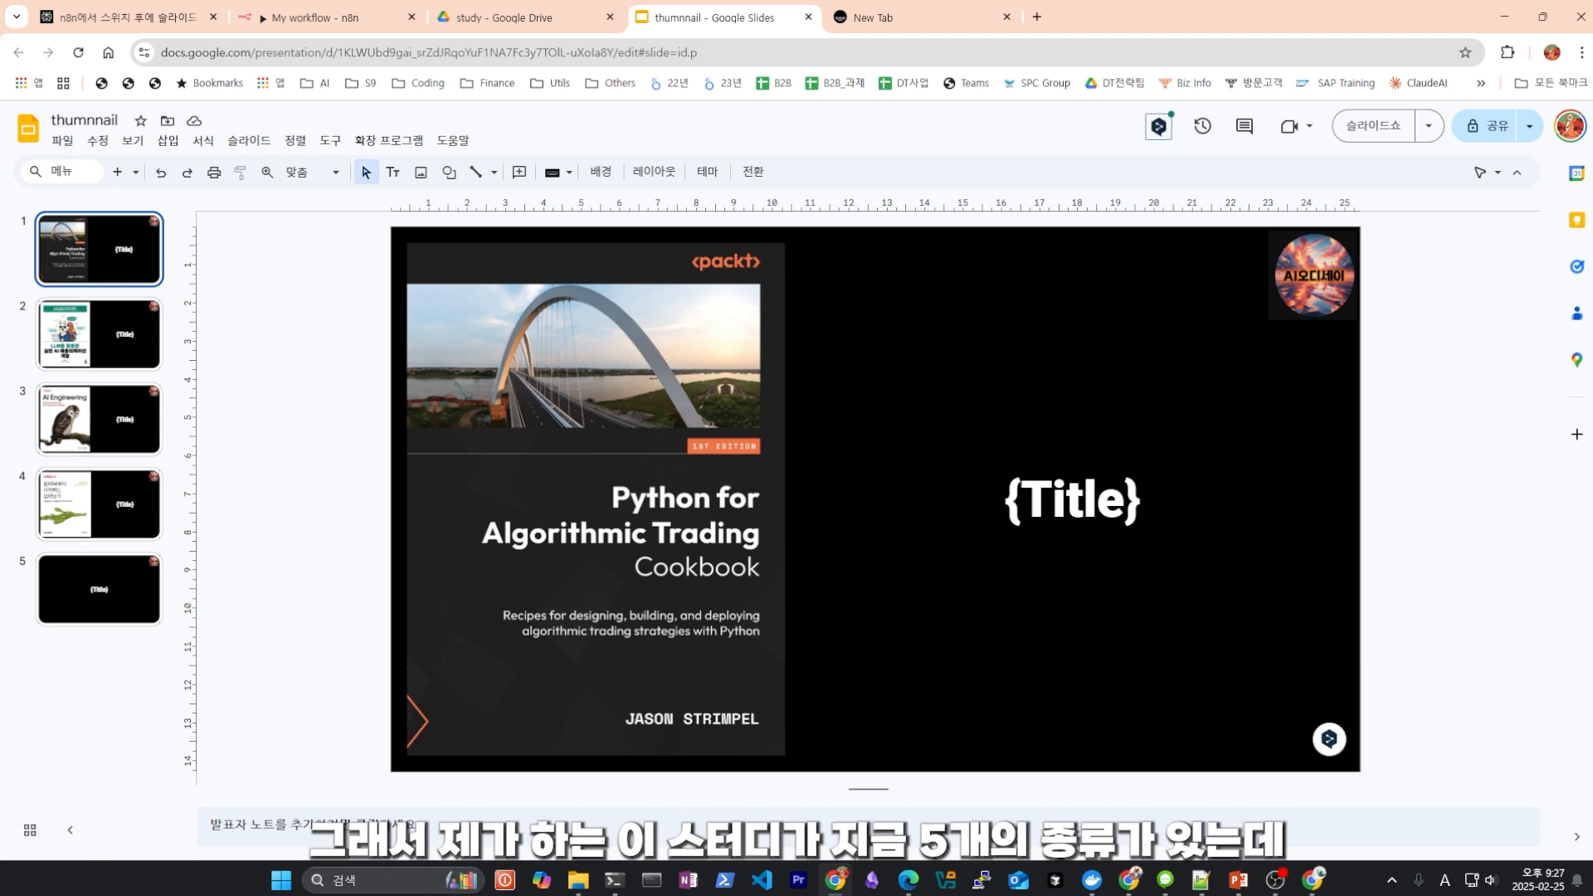
{"action": "left_click", "coordinate": [99, 335]}
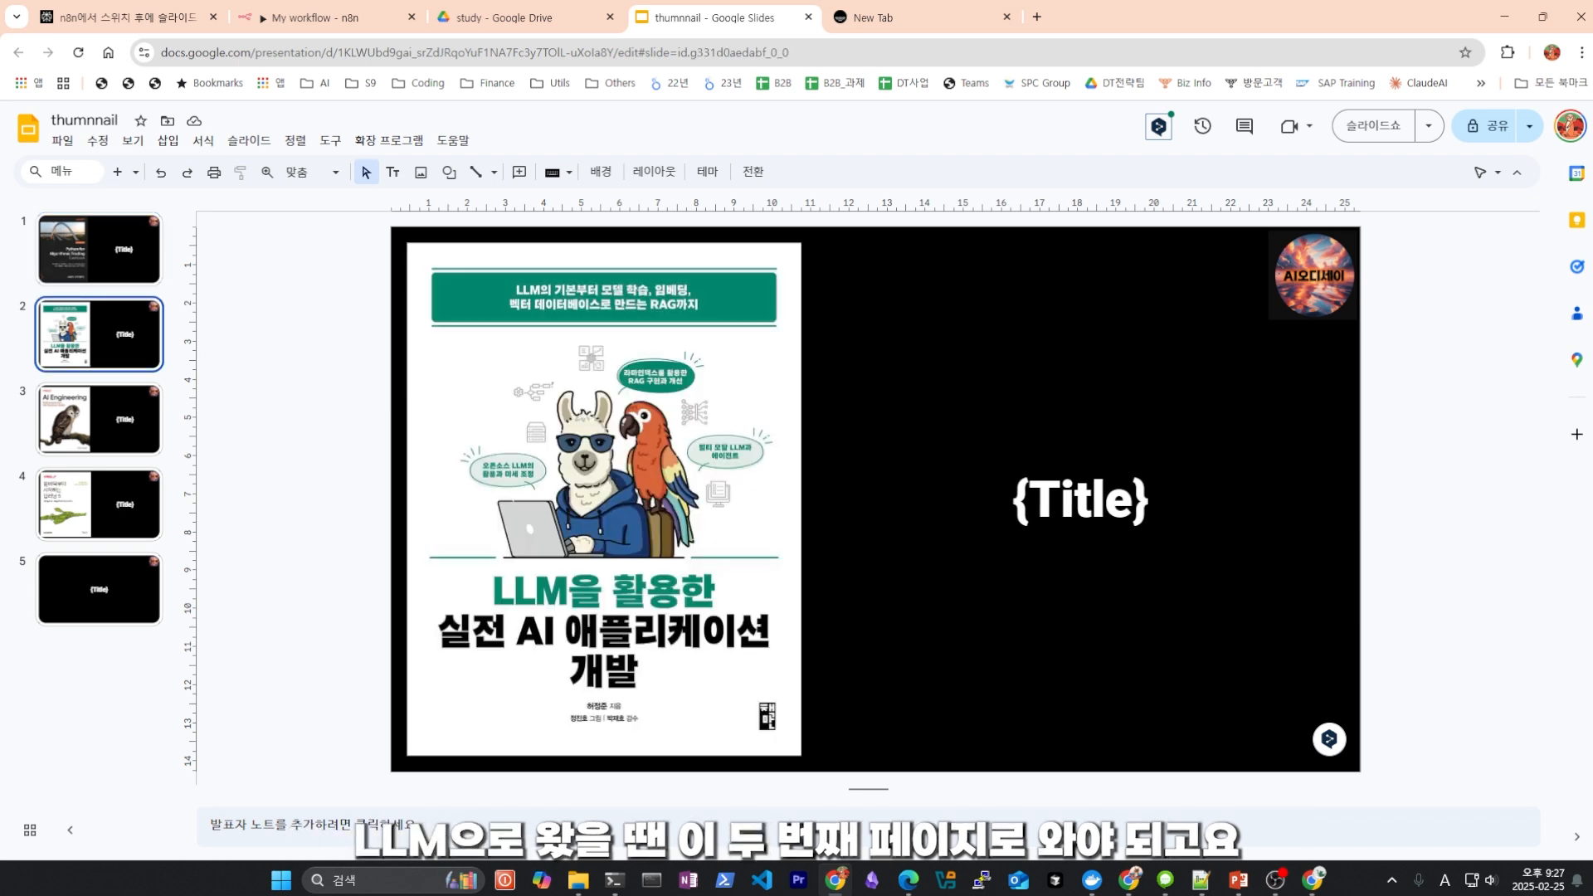
{"action": "left_click", "coordinate": [99, 419]}
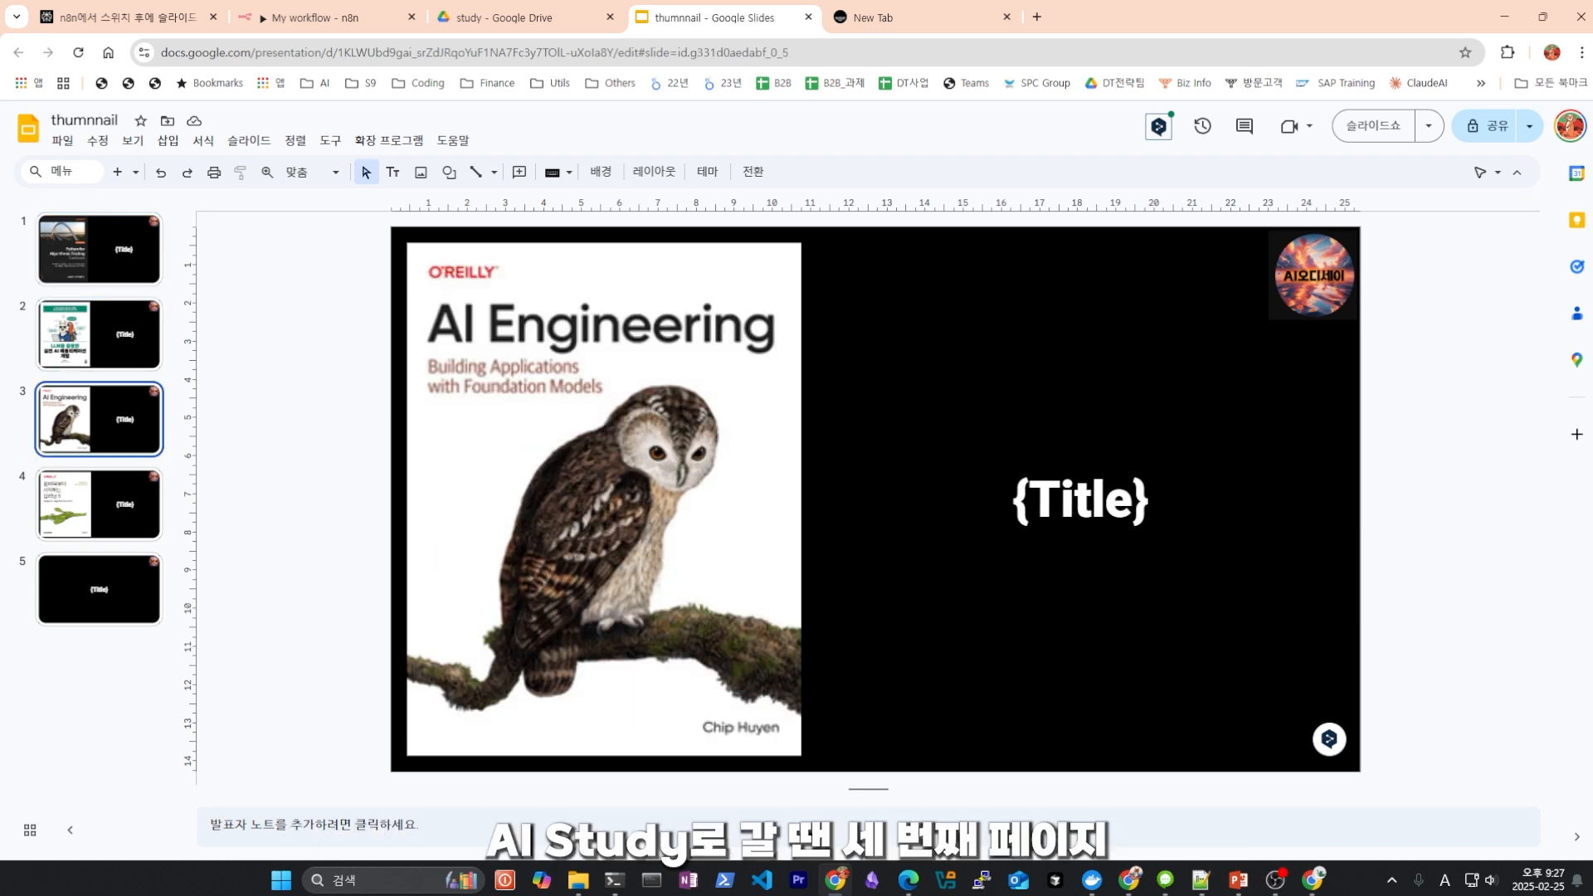
{"action": "left_click", "coordinate": [99, 503]}
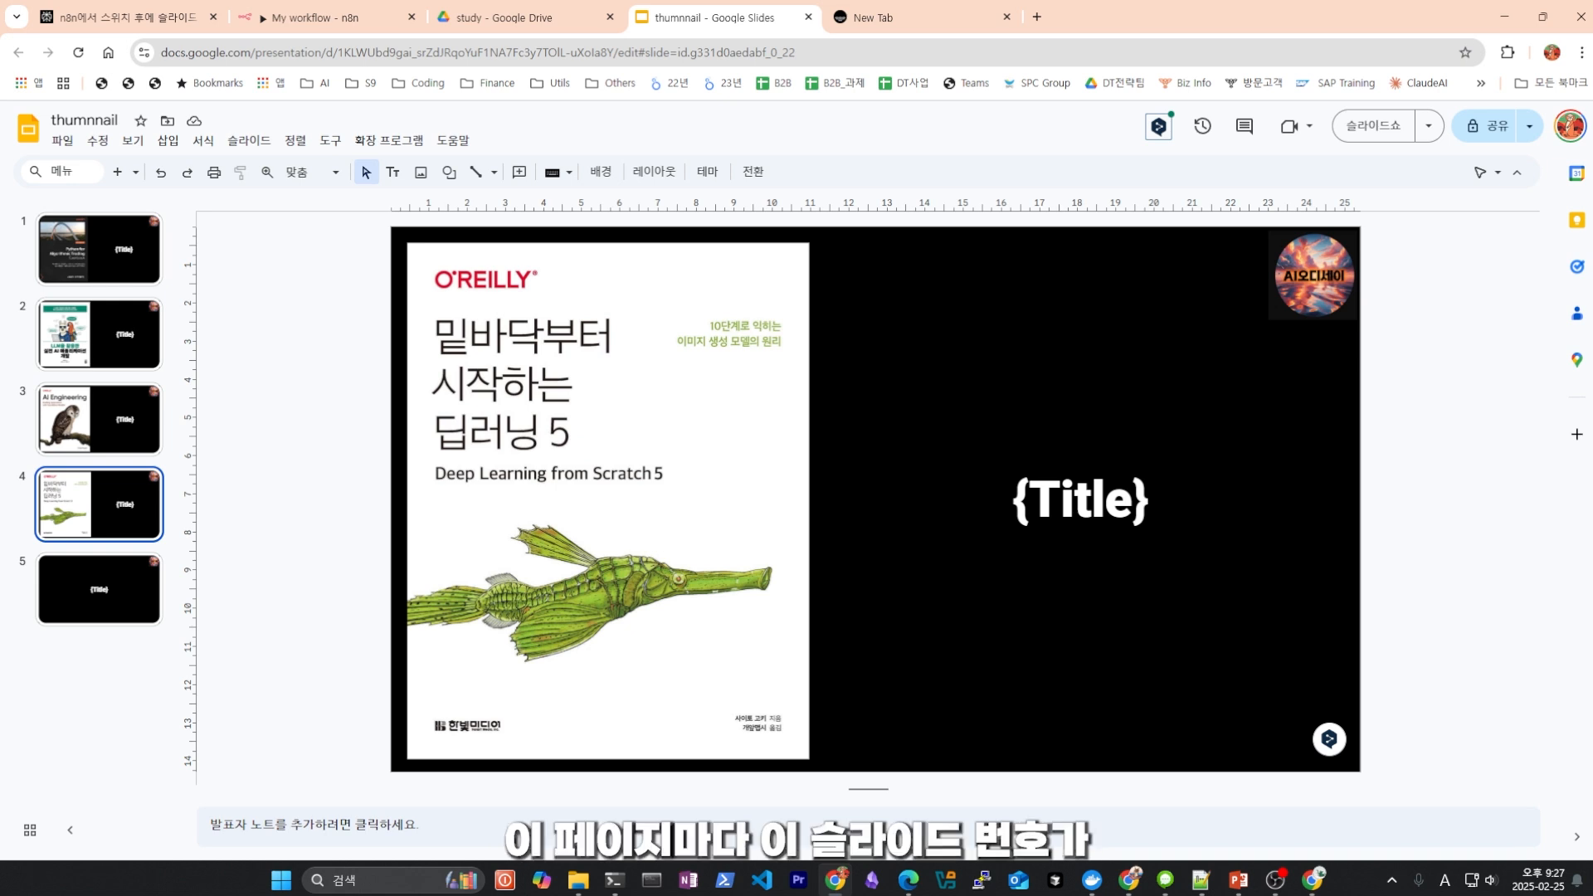
{"action": "left_click_drag", "start_coordinate": [800, 52], "coordinate": [690, 52]}
{"action": "left_click", "coordinate": [99, 419]}
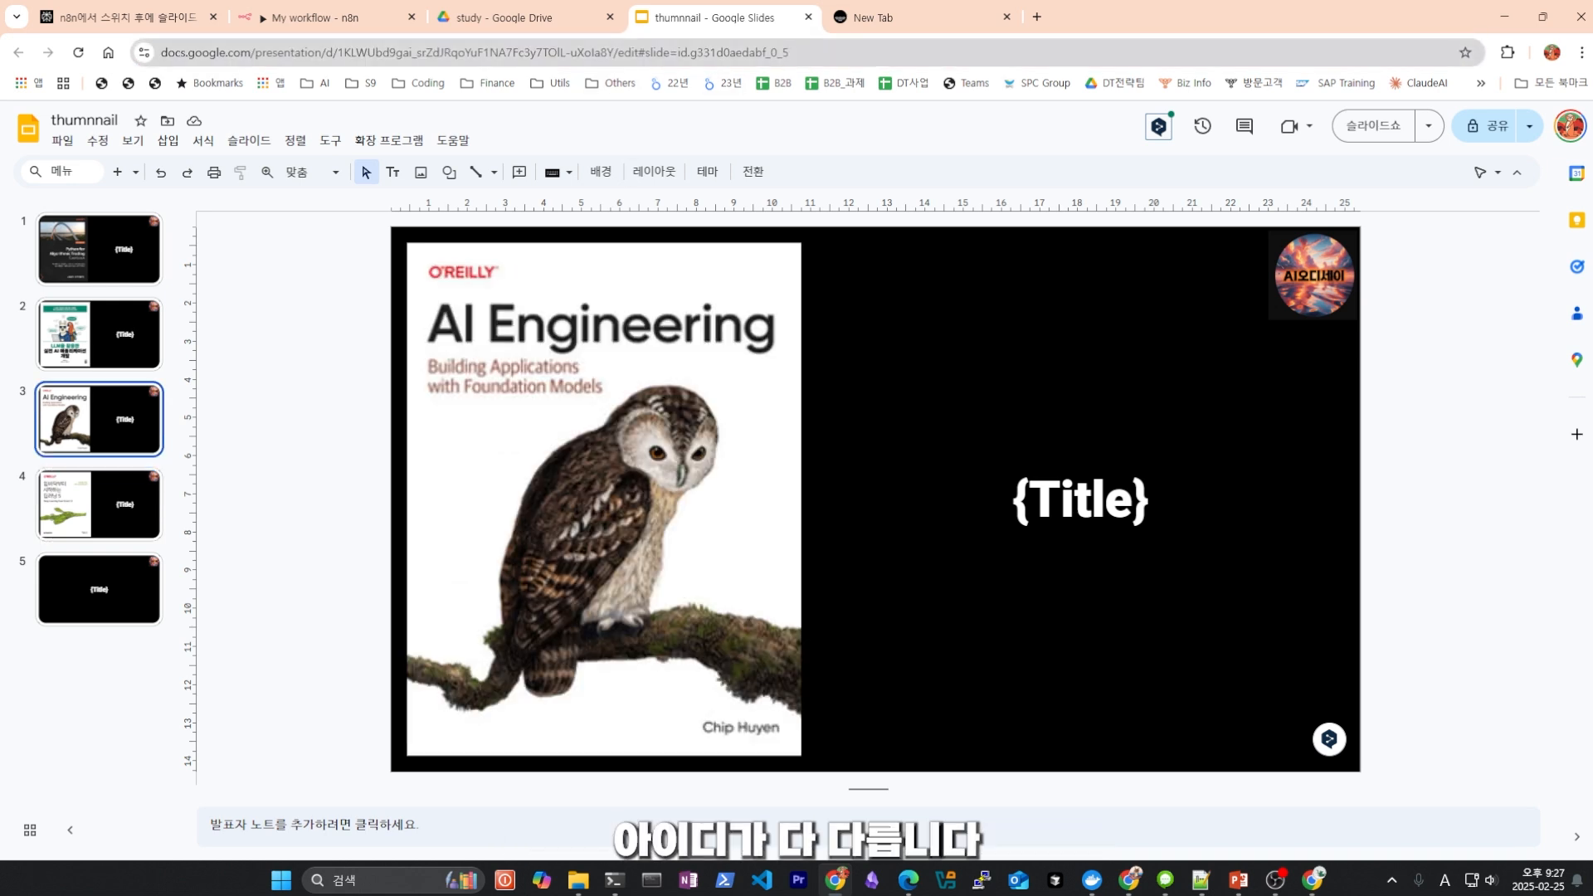
{"action": "left_click", "coordinate": [99, 334]}
{"action": "left_click_drag", "start_coordinate": [827, 52], "coordinate": [728, 52]}
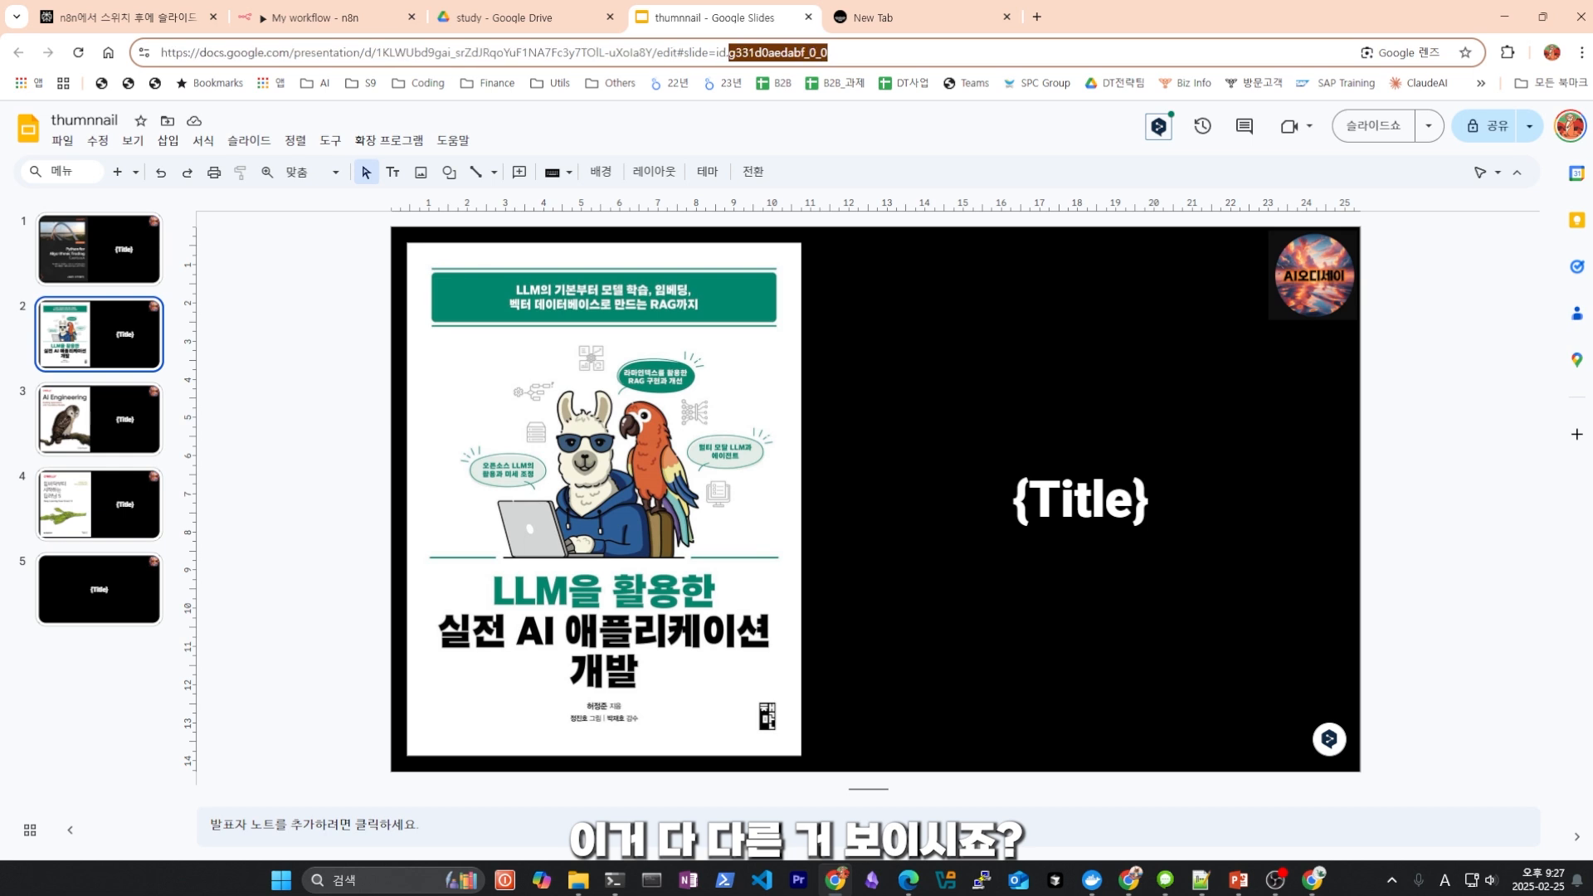
{"action": "left_click", "coordinate": [99, 249]}
{"action": "left_click", "coordinate": [99, 589]}
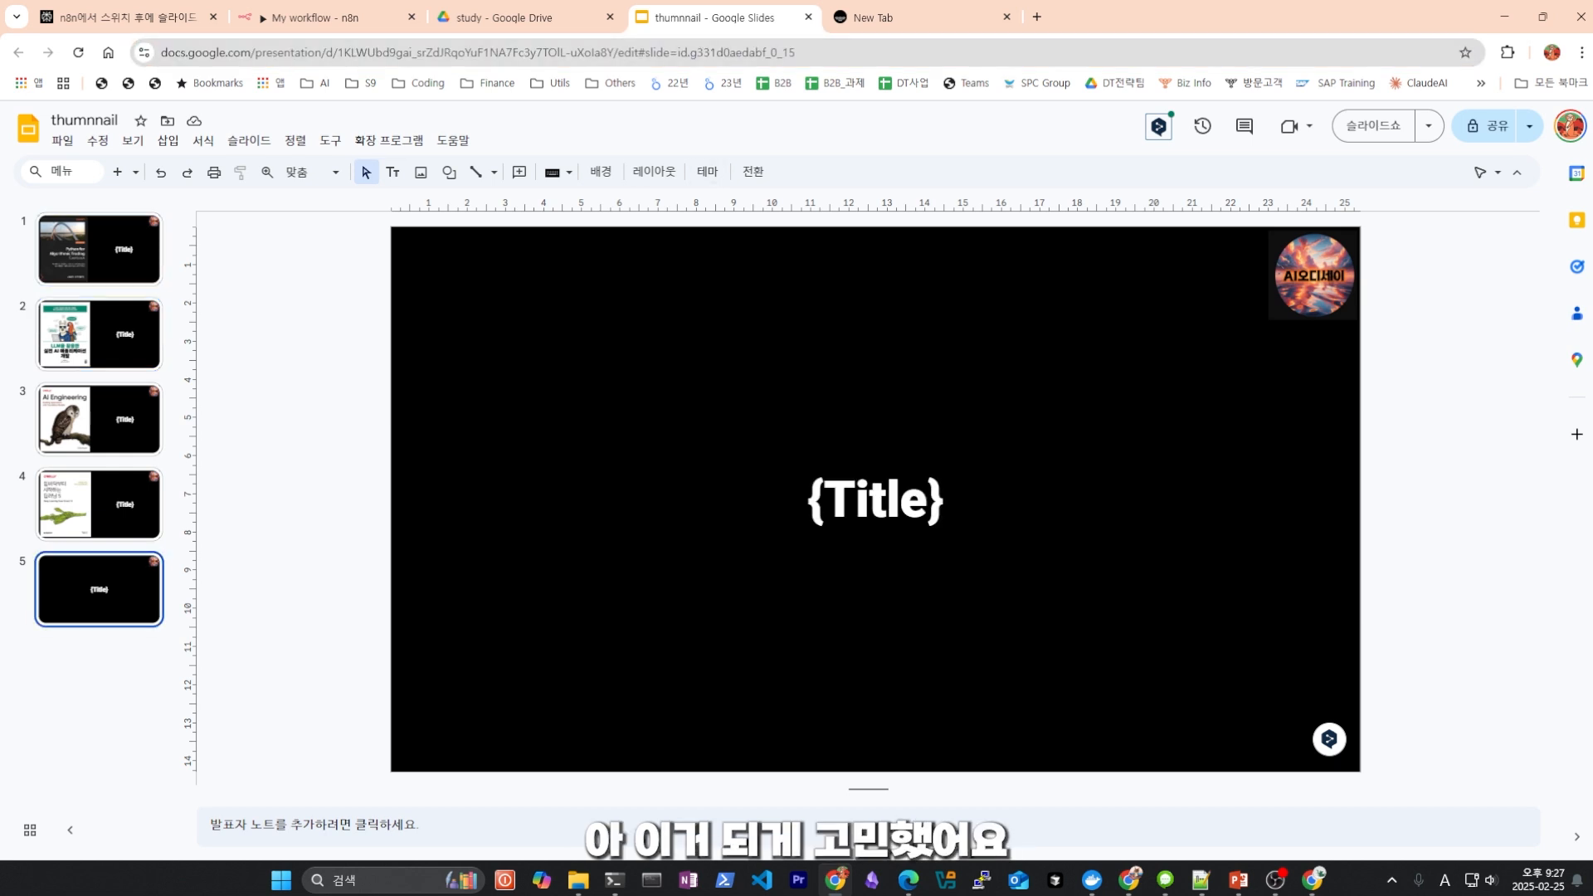
Switch to the other n8n window with the five-branch workflow and delete the Code node from its first branch.
{"action": "left_click", "coordinate": [1130, 879]}
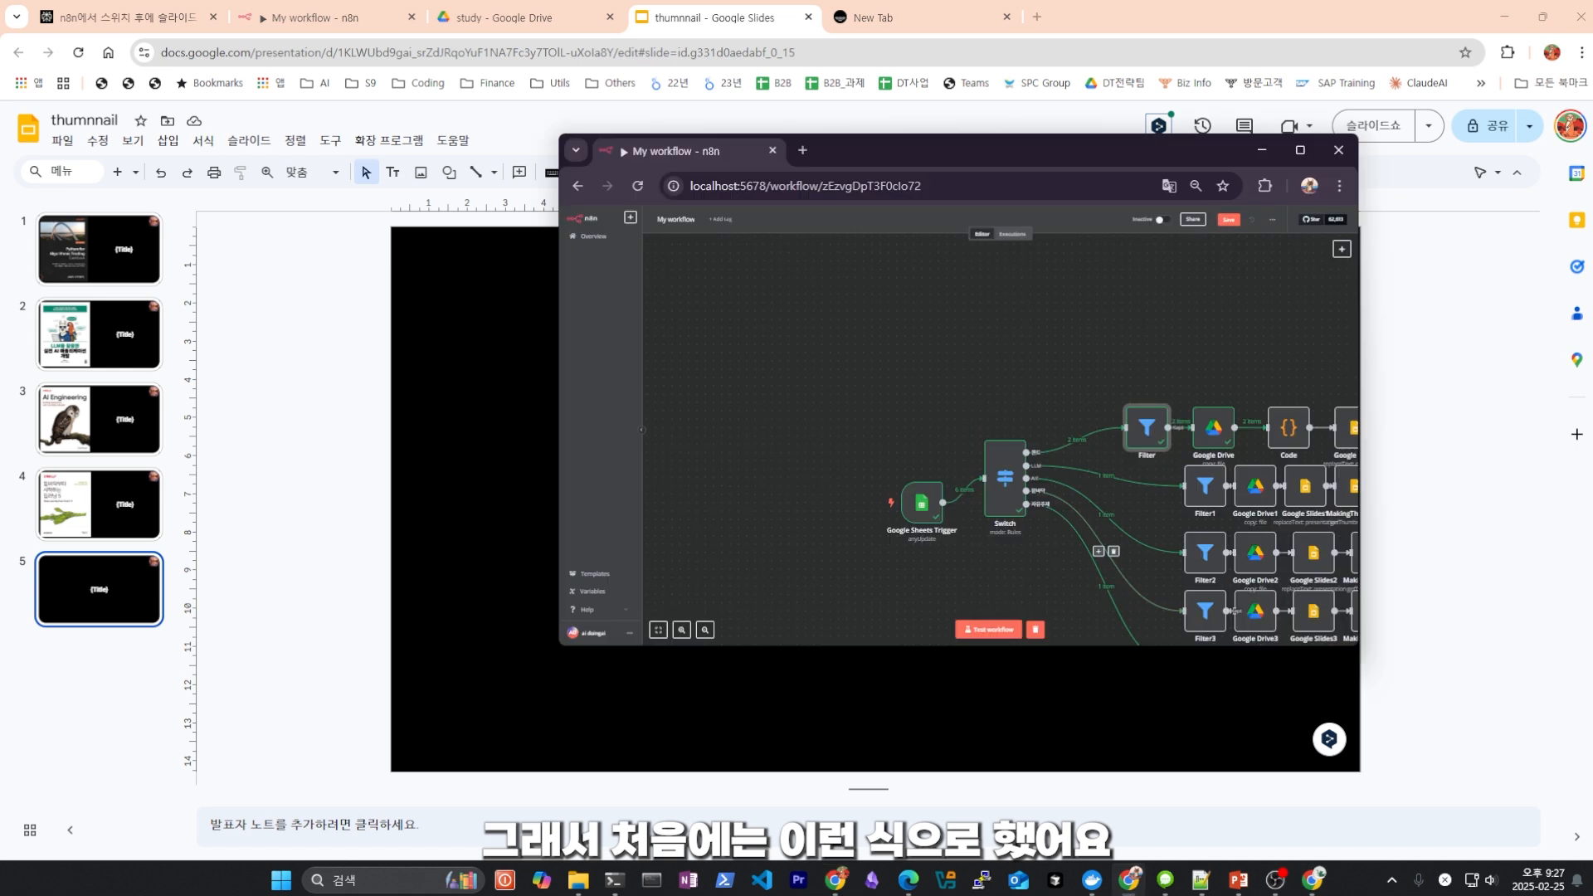
{"action": "left_click", "coordinate": [1300, 150]}
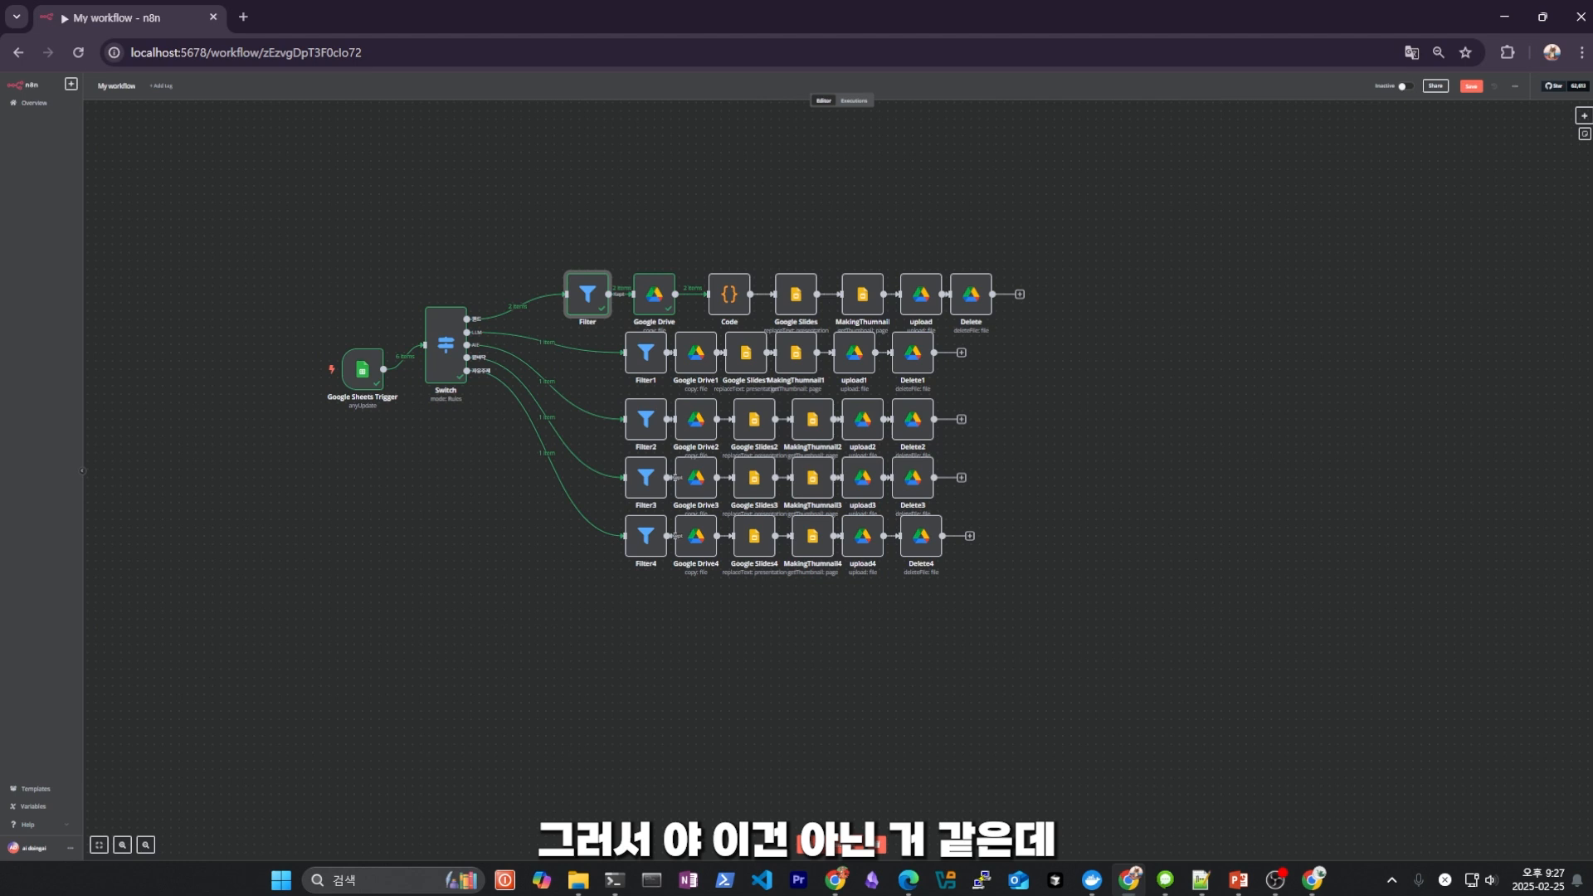
{"action": "left_click", "coordinate": [729, 294]}
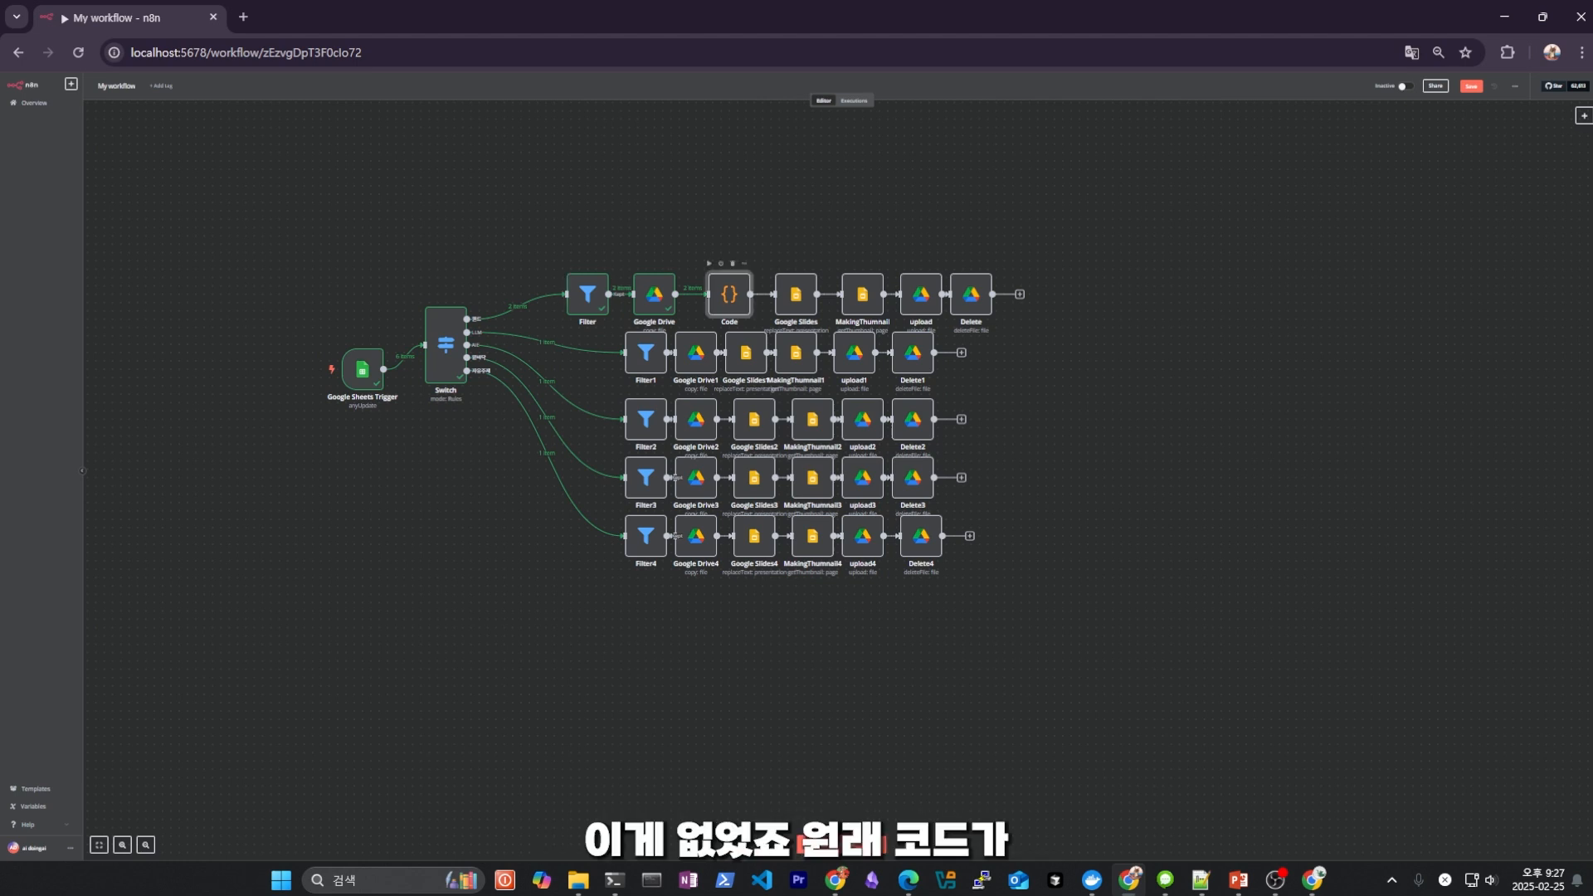
{"action": "key", "text": "Delete"}
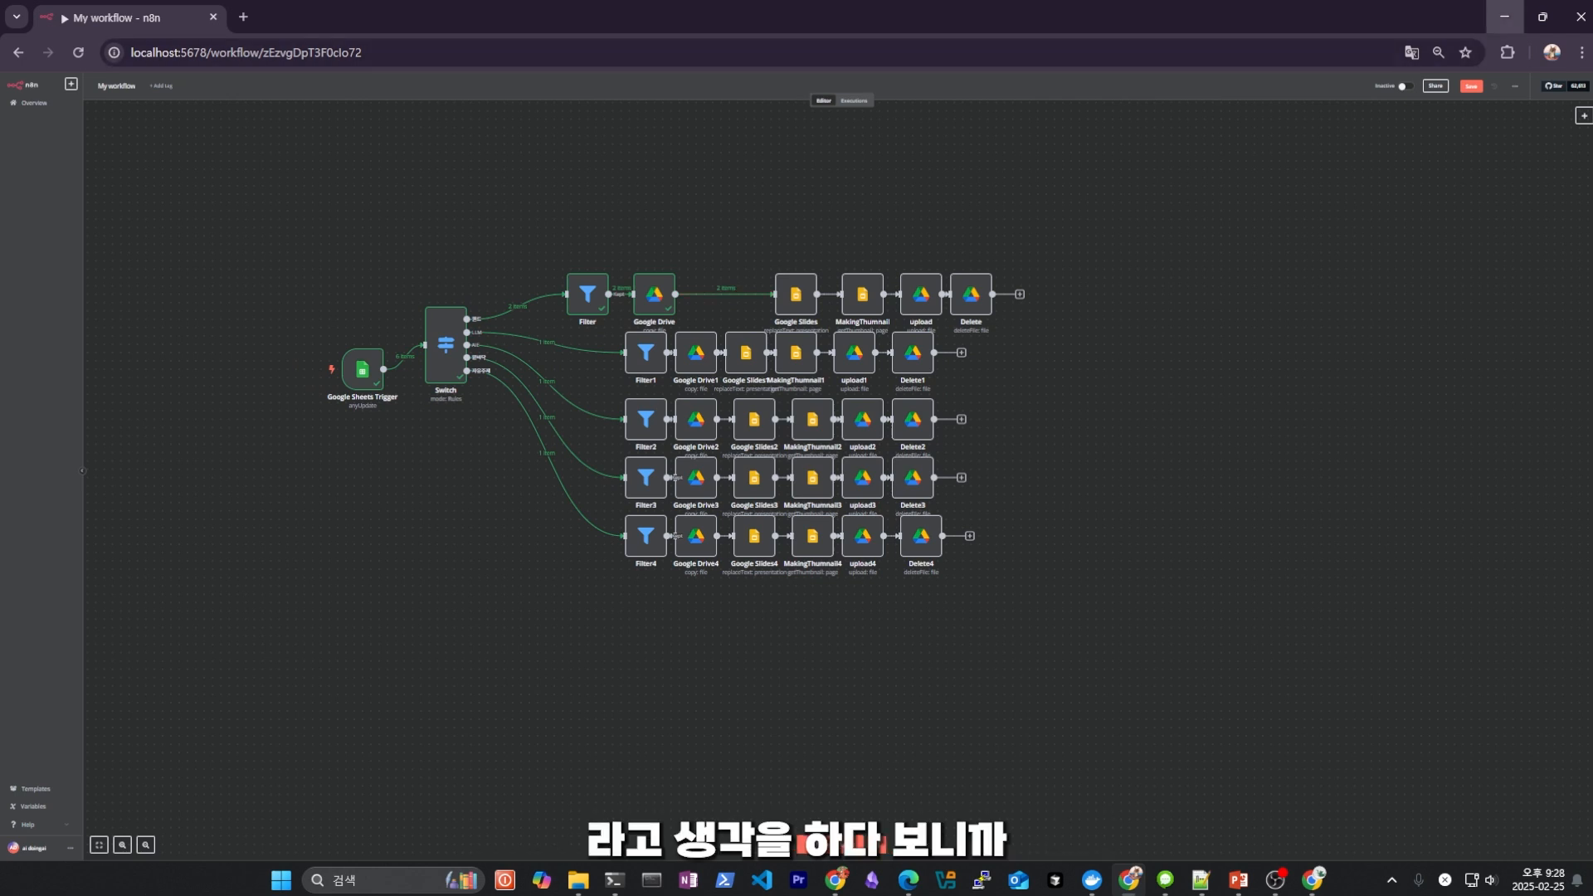
{"action": "key", "text": "alt+Tab"}
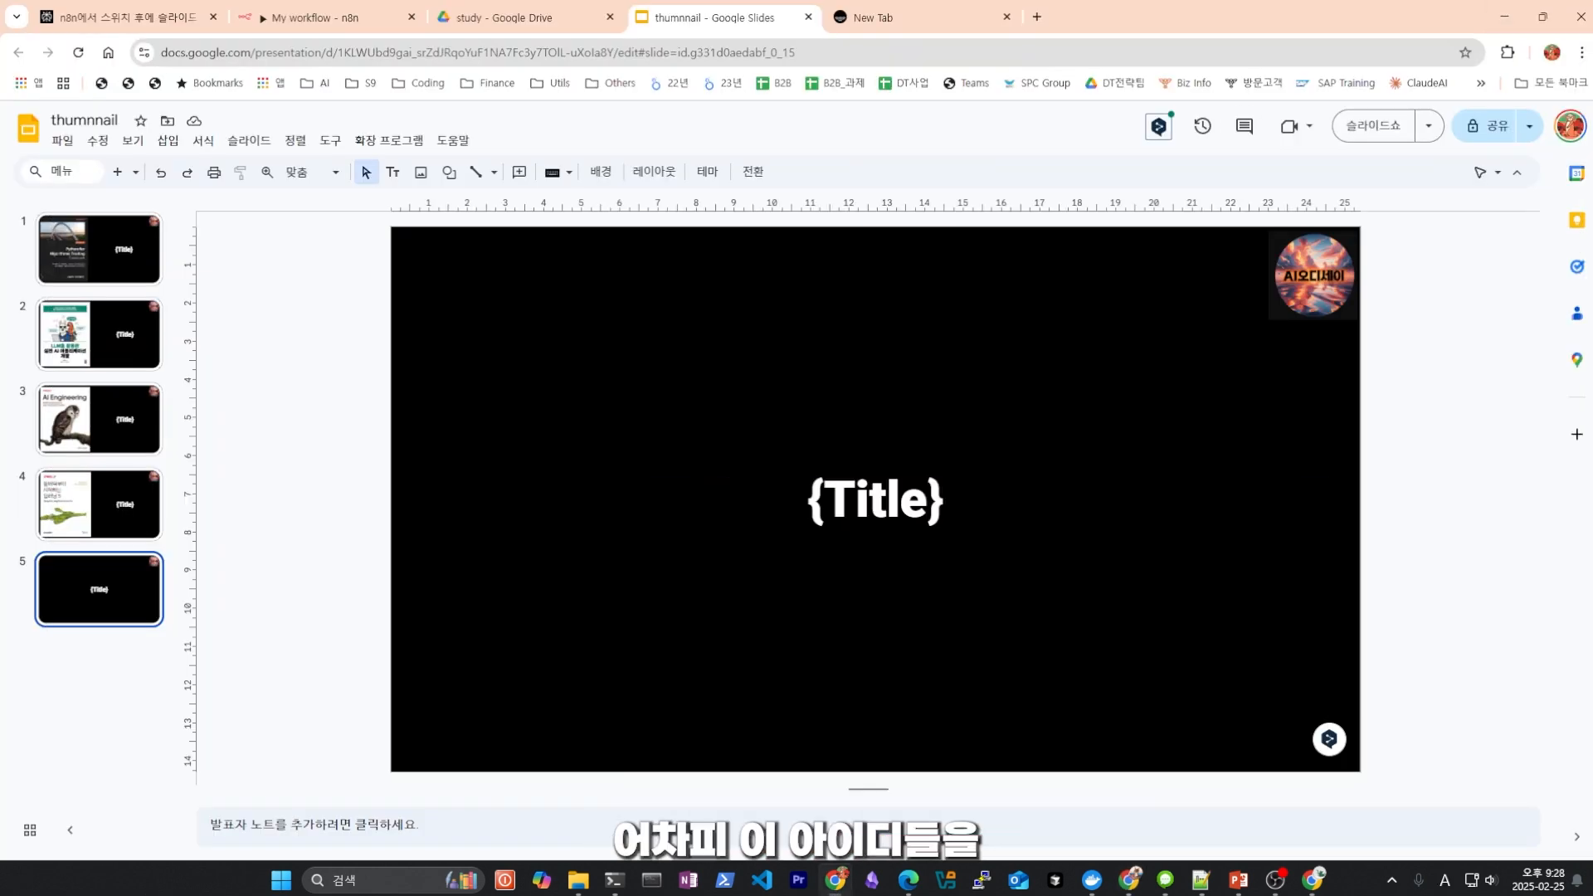
Highlight the slide IDs of the fifth, first and second template slides in Google Slides and view the third.
{"action": "left_click", "coordinate": [827, 499]}
{"action": "left_click_drag", "start_coordinate": [690, 52], "coordinate": [797, 52]}
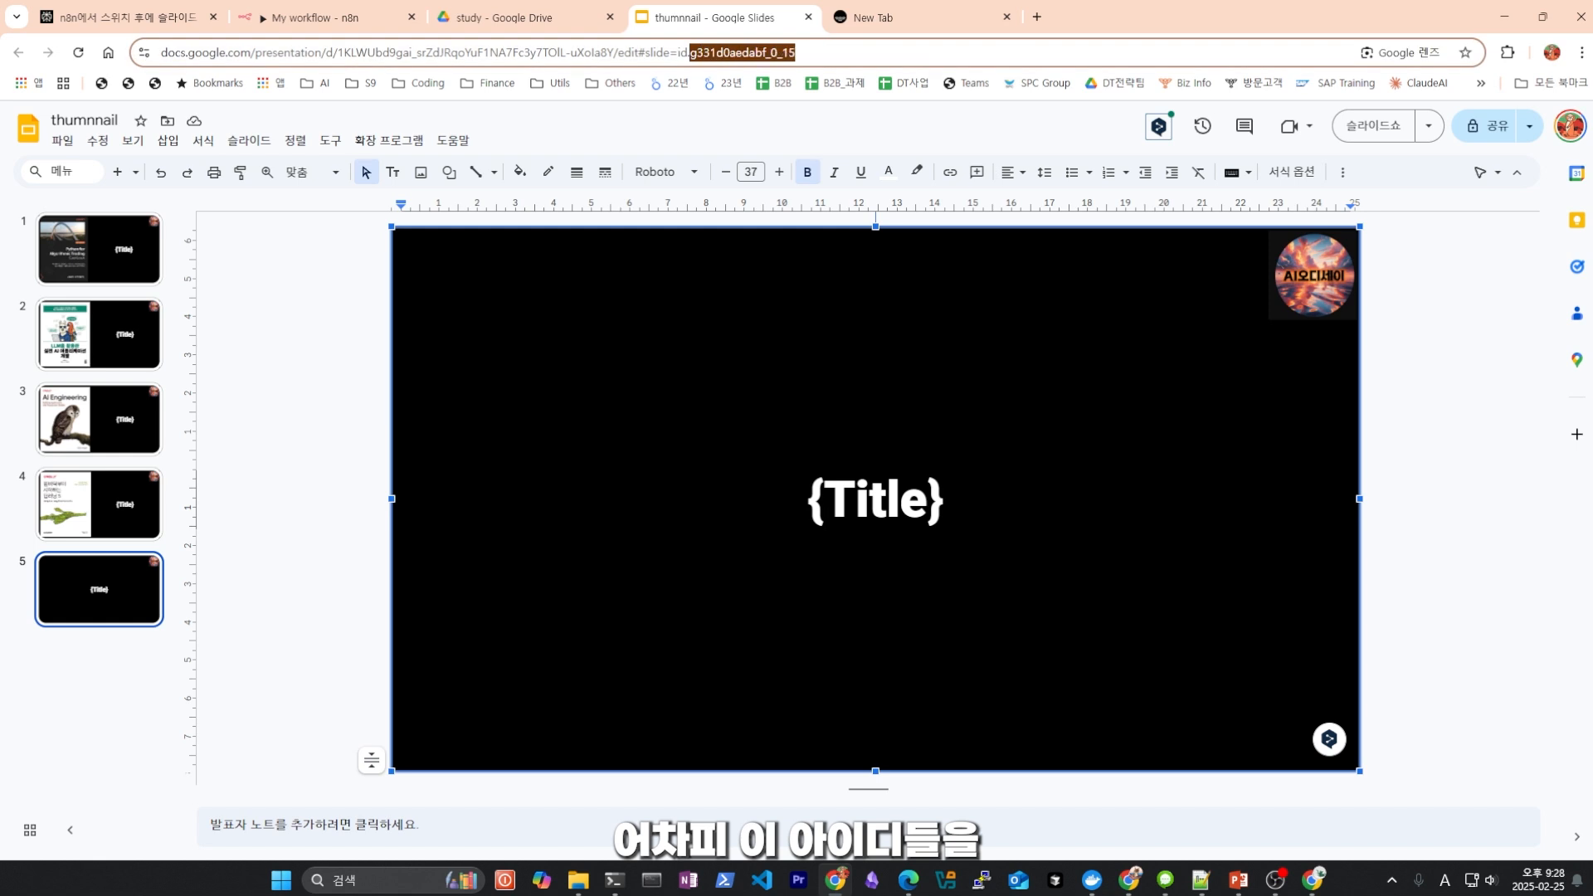
{"action": "left_click", "coordinate": [98, 333]}
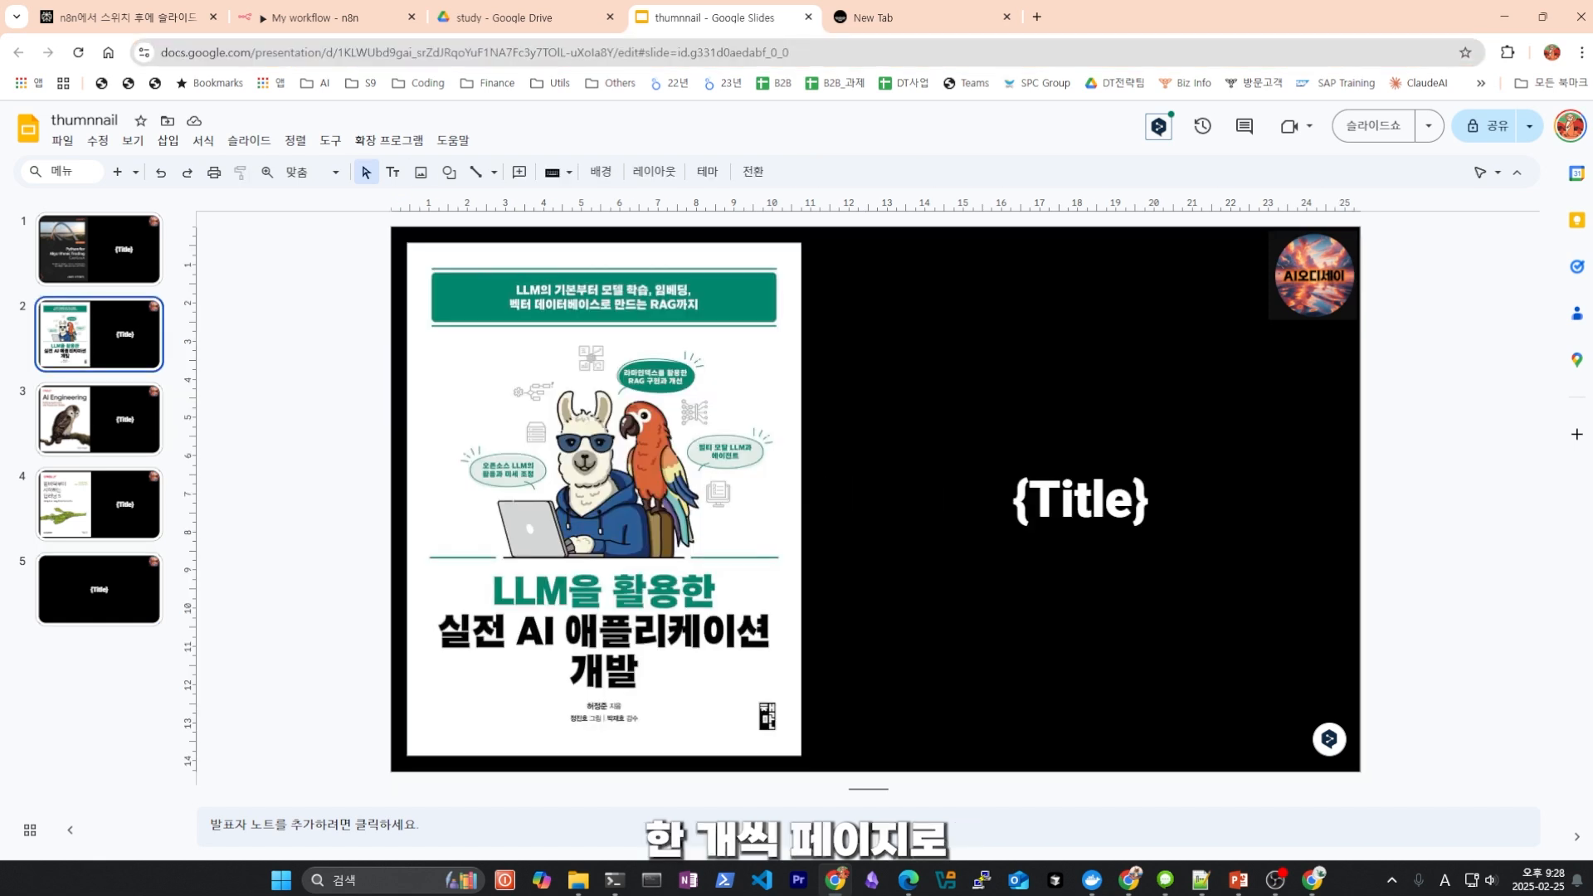
{"action": "left_click", "coordinate": [98, 248]}
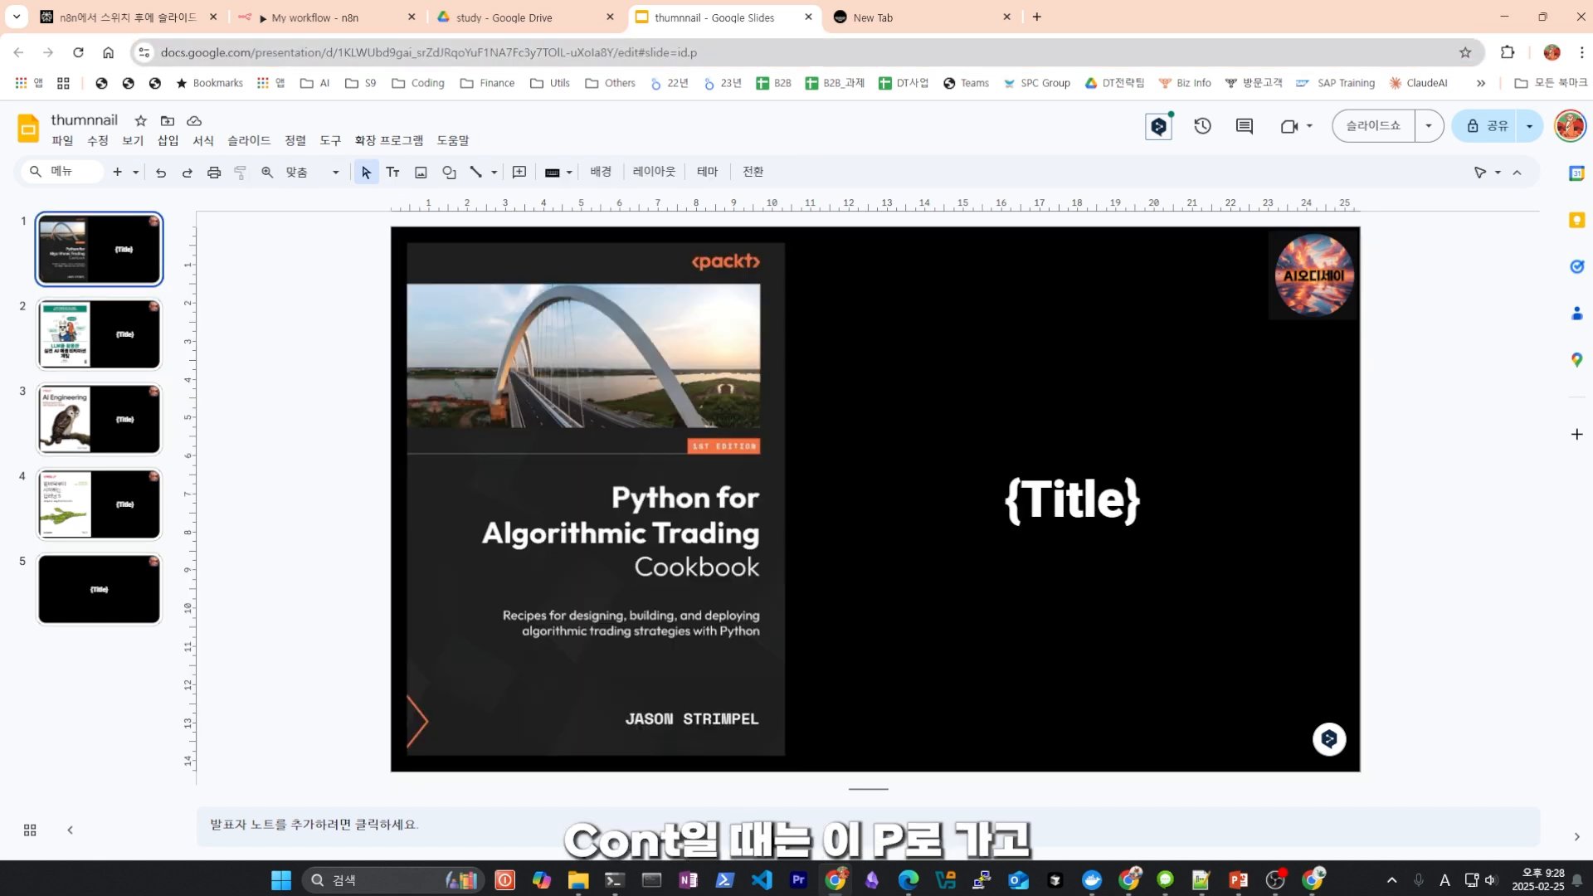
{"action": "mouse_move", "coordinate": [690, 52]}
{"action": "left_mouse_down"}
{"action": "mouse_move", "coordinate": [766, 52]}
{"action": "mouse_move", "coordinate": [689, 52]}
{"action": "left_mouse_up"}
{"action": "left_click", "coordinate": [99, 333]}
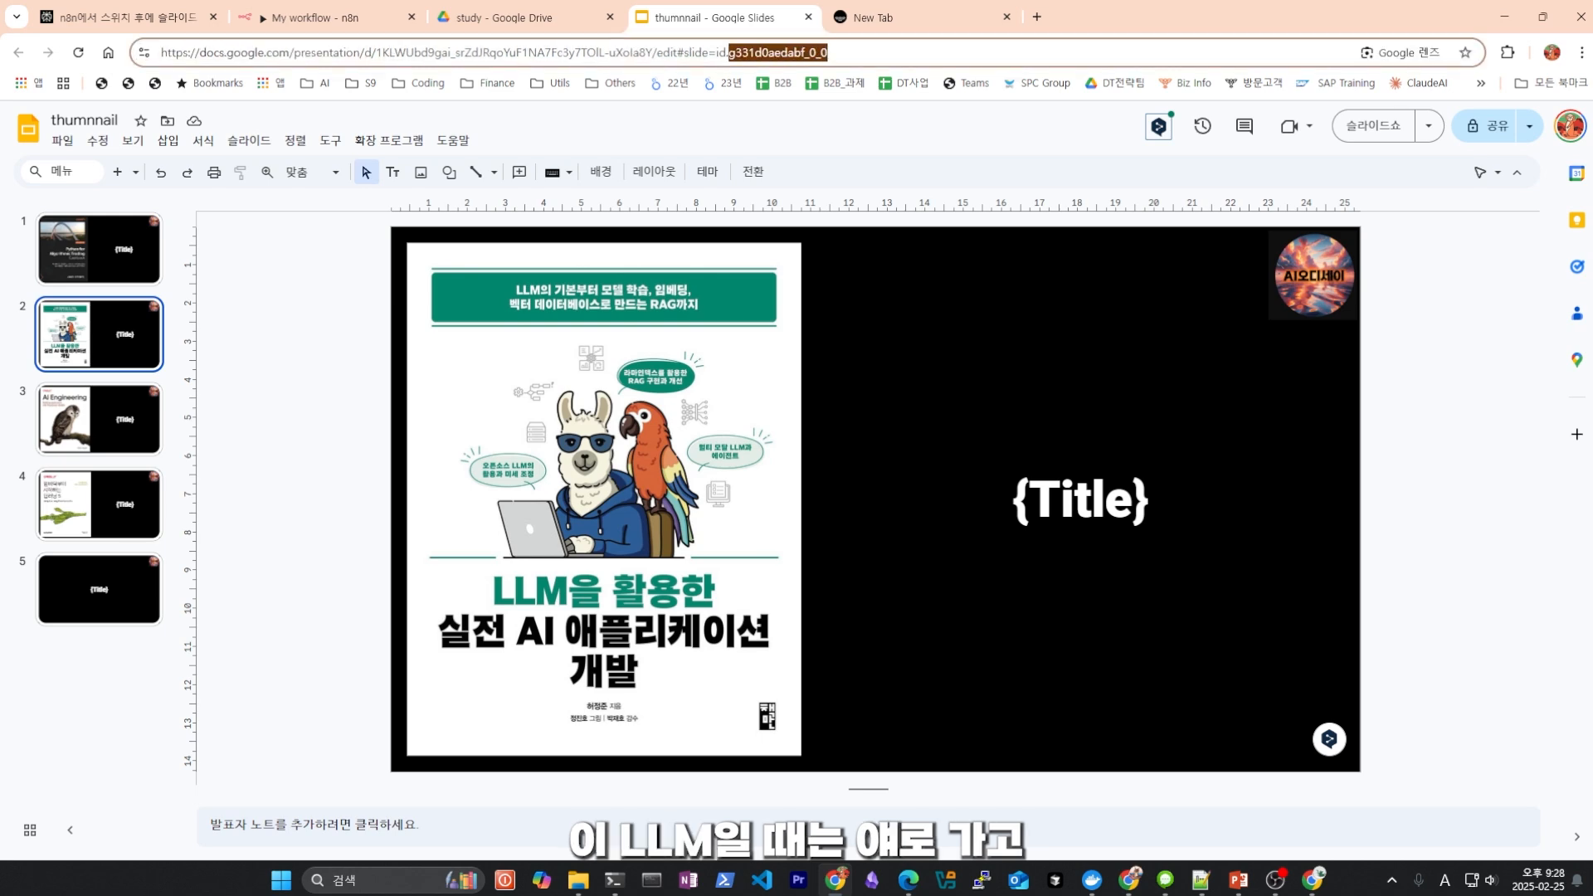
{"action": "left_click", "coordinate": [99, 419]}
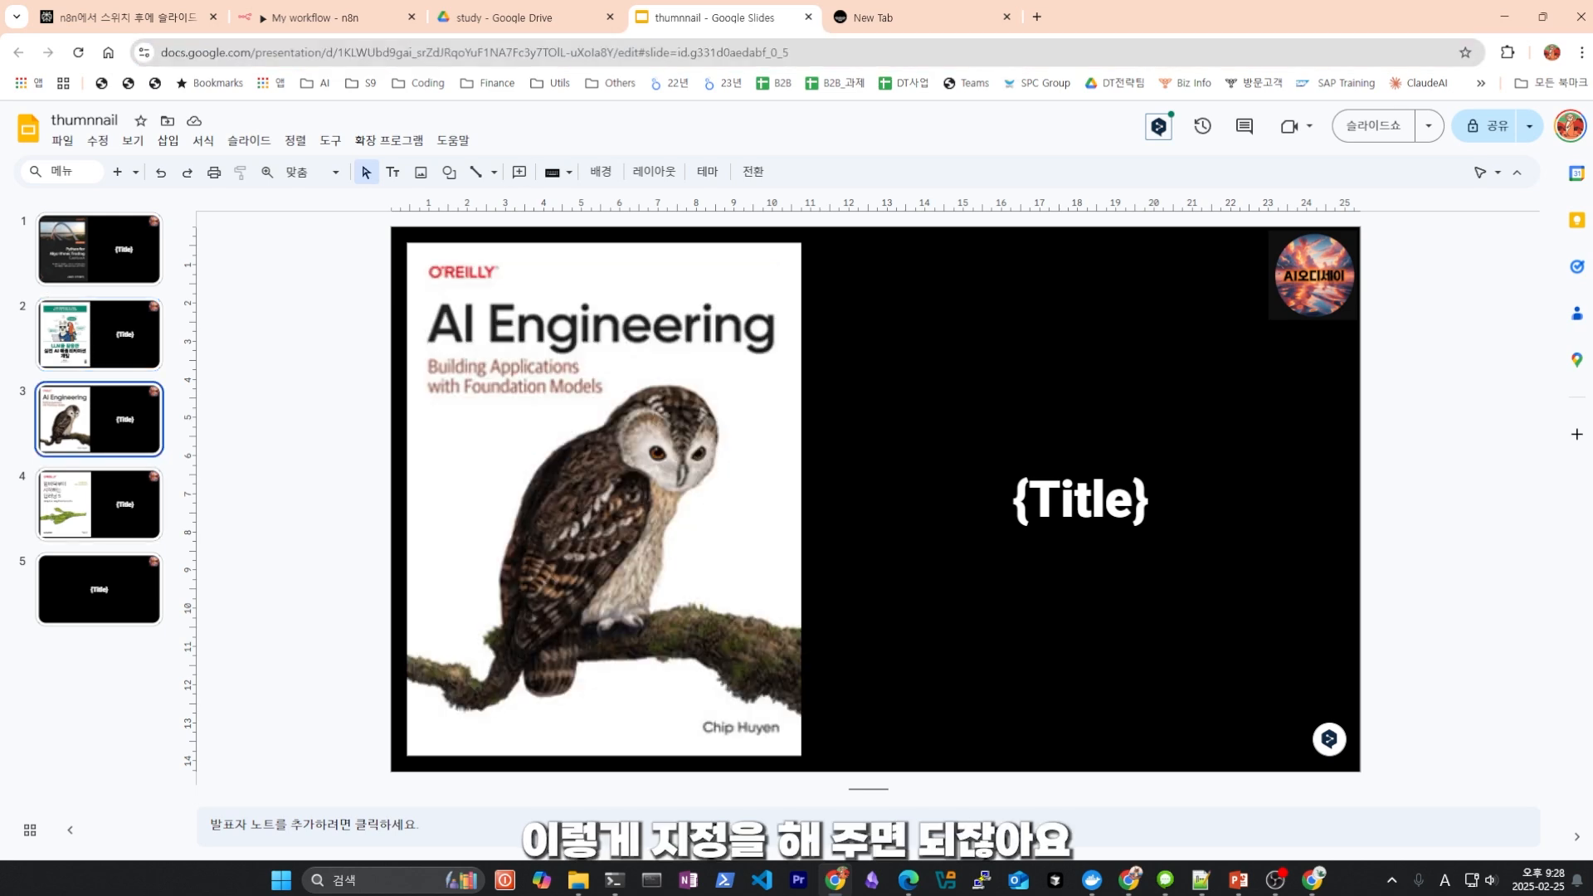
Review the n8n Code node's JavaScript conditions that assign a slide page number to each category.
{"action": "key", "text": "ctrl+2"}
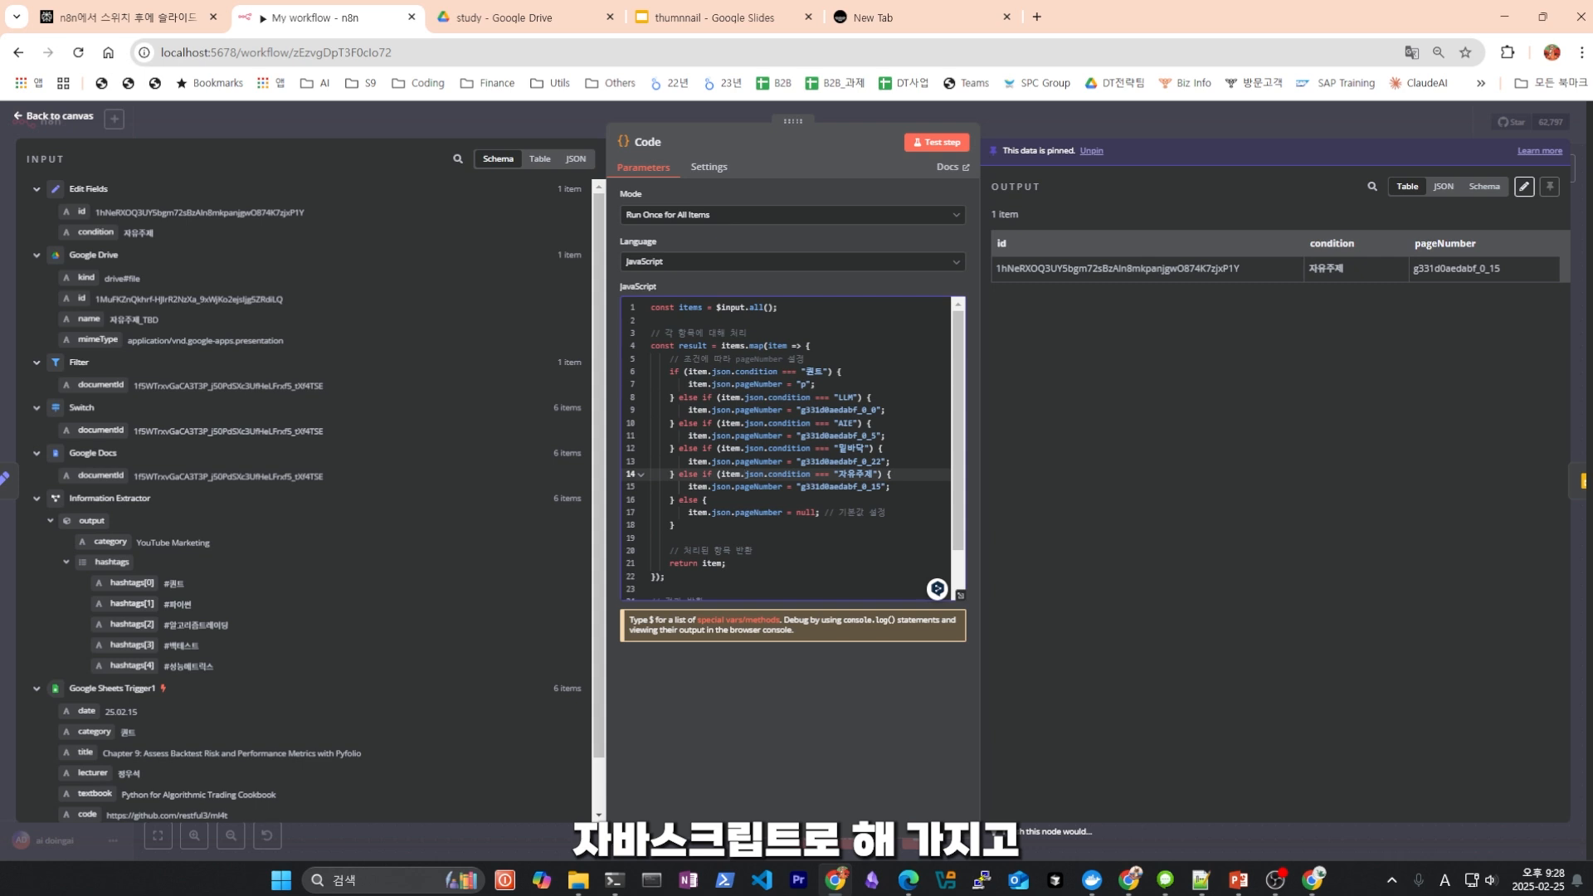
{"action": "left_click", "coordinate": [796, 384]}
{"action": "left_click", "coordinate": [843, 398]}
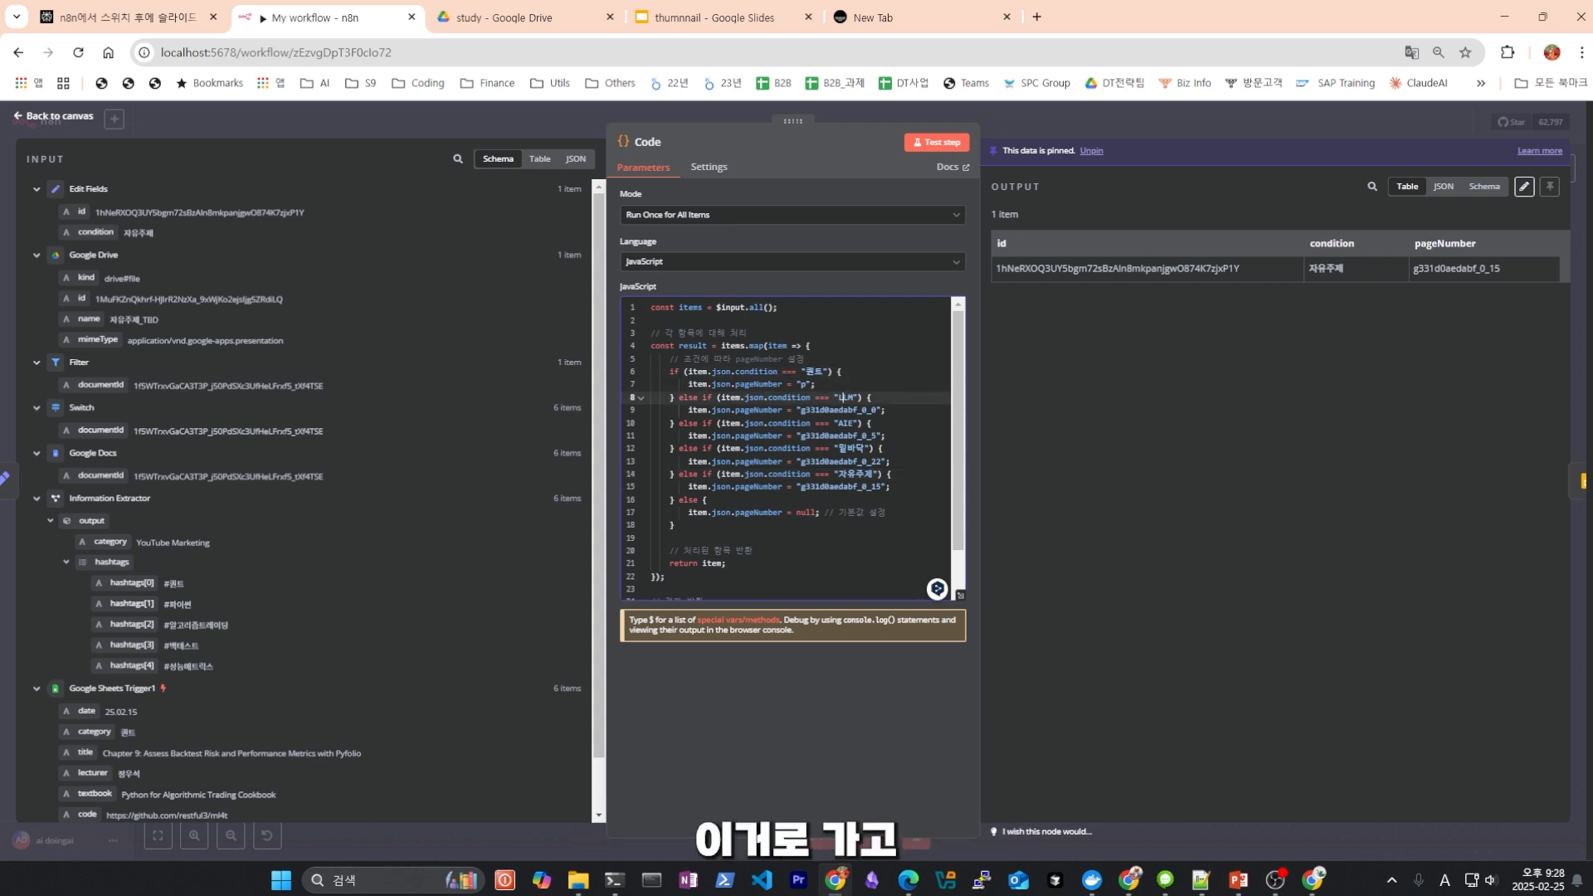
{"action": "key", "text": "Down"}
{"action": "key", "text": "Down"}
{"action": "key", "text": "Down"}
{"action": "key", "text": "Down"}
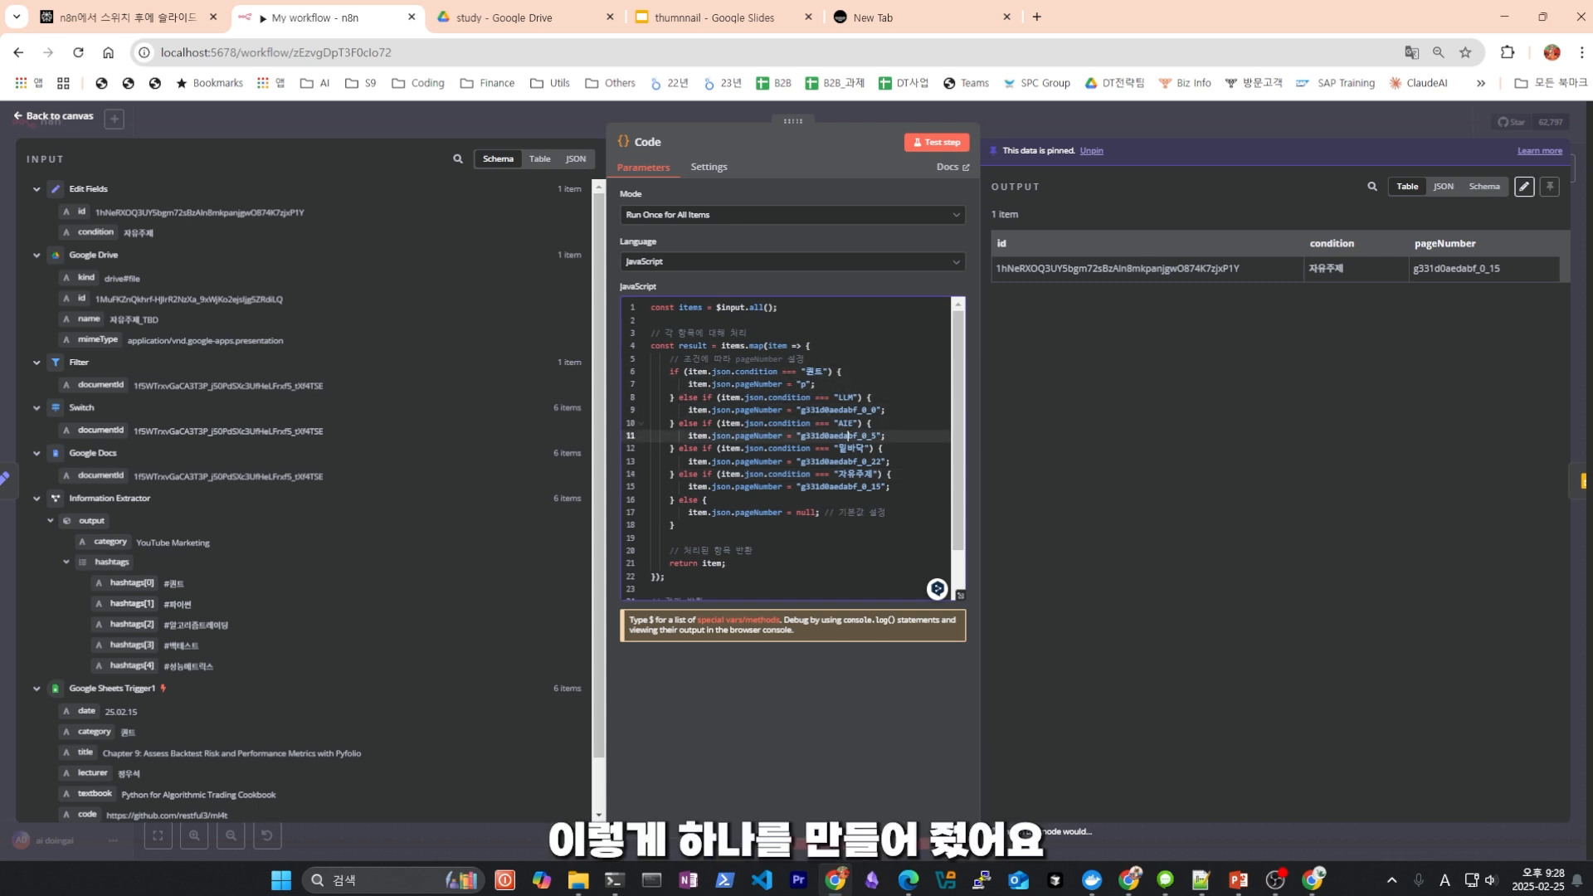
Go through the remaining category conditions and the returned item in the Code node's script, including the 퀀트 condition.
{"action": "key", "text": "Down"}
{"action": "key", "text": "Down"}
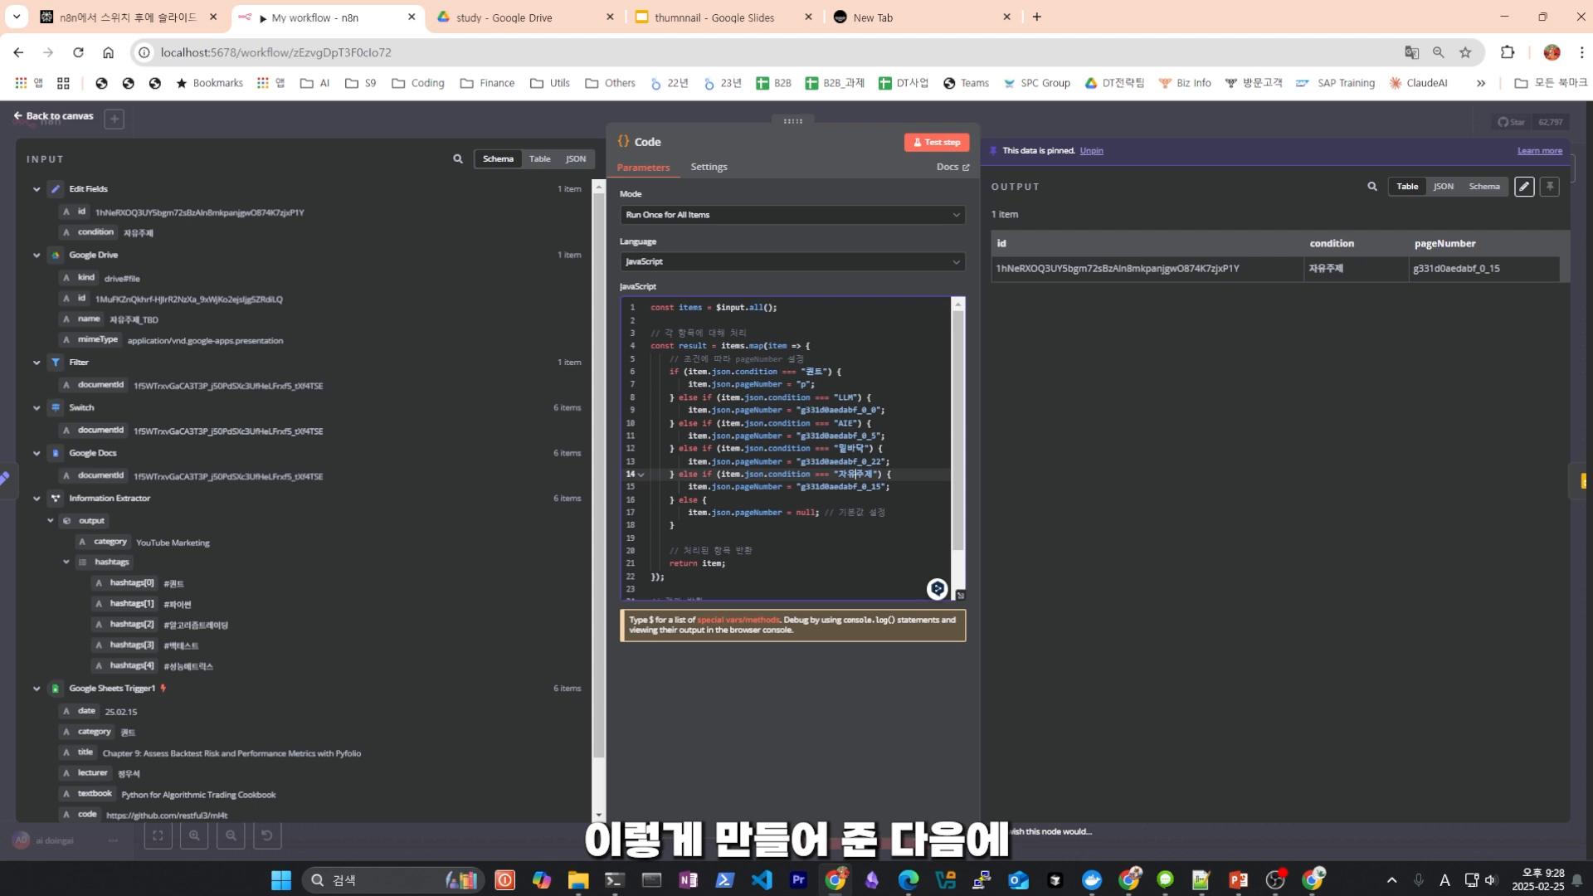
{"action": "left_click", "coordinate": [711, 564]}
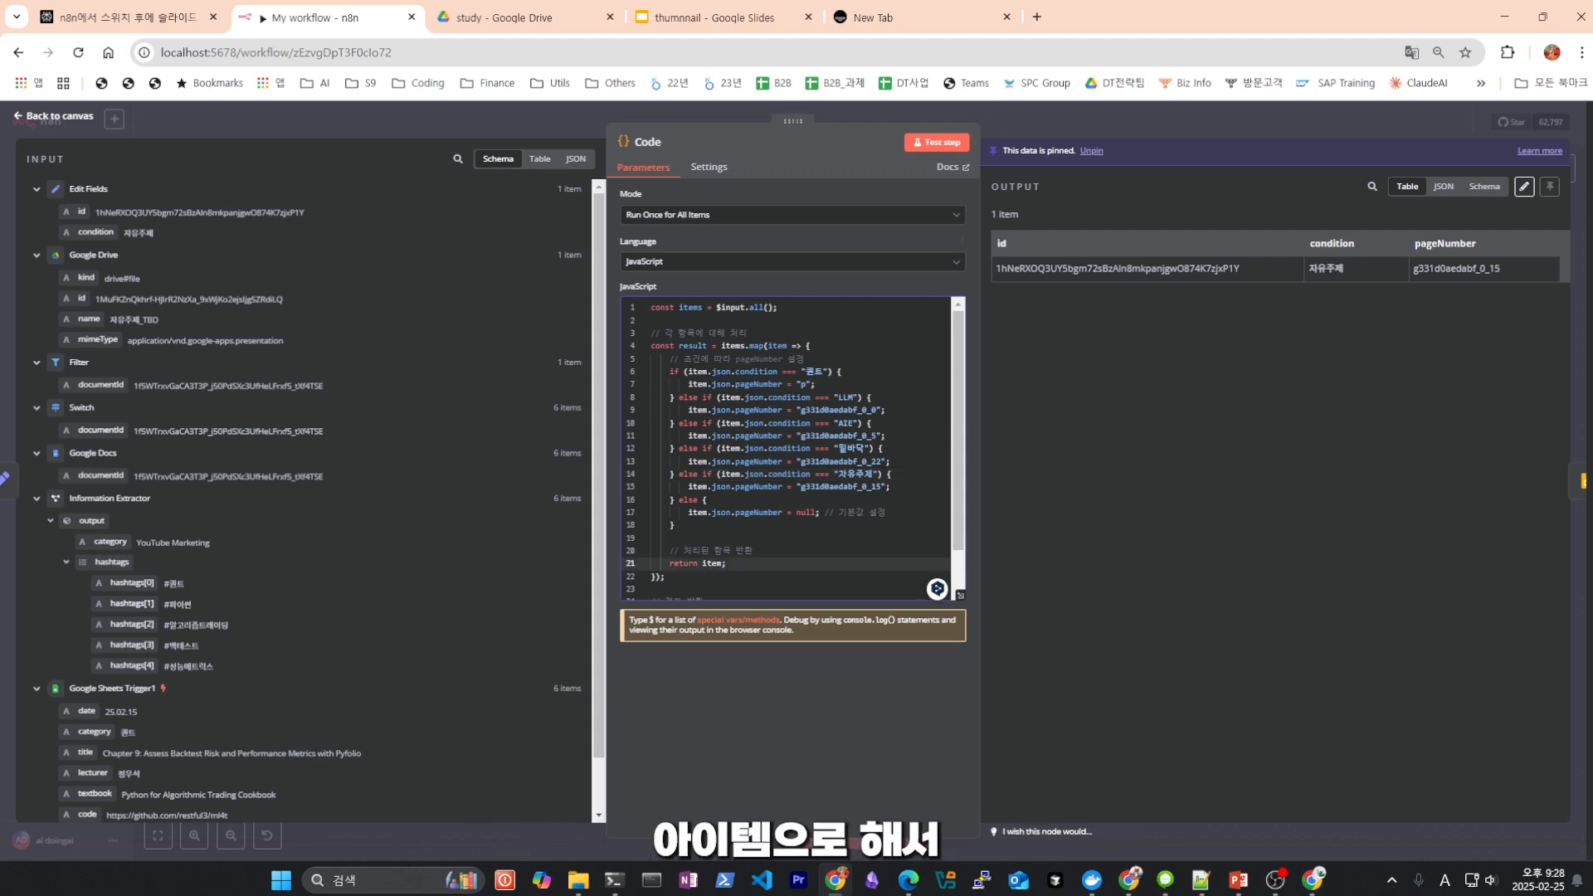
{"action": "key", "text": "Escape"}
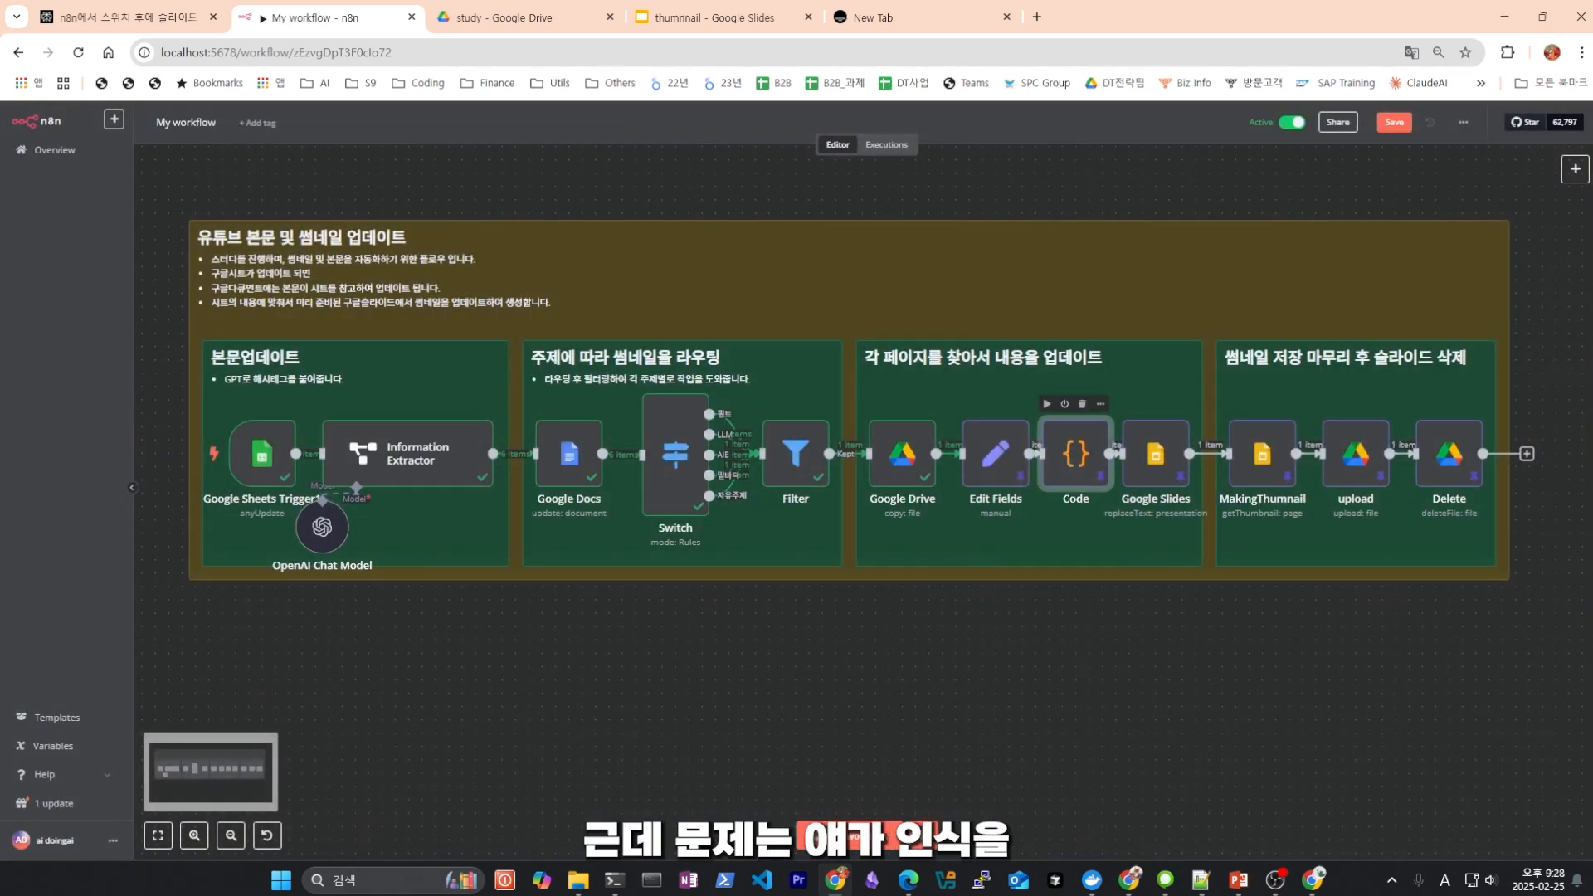
{"action": "key", "text": "Return"}
{"action": "scroll", "coordinate": [803, 371], "scroll_direction": "up", "scroll_amount": 3}
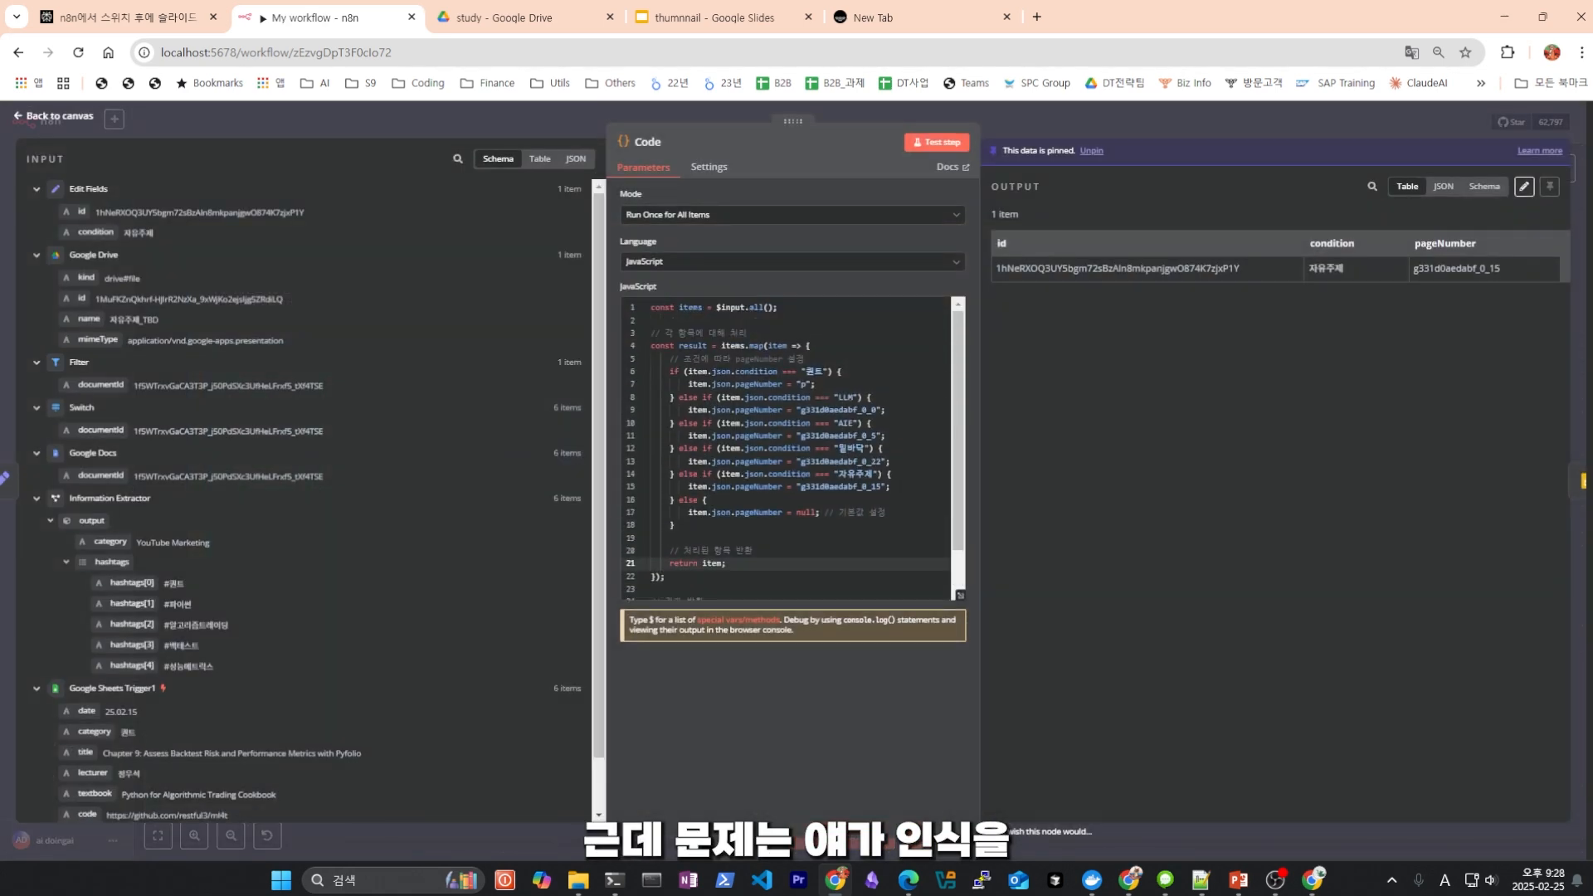
{"action": "left_click", "coordinate": [803, 372]}
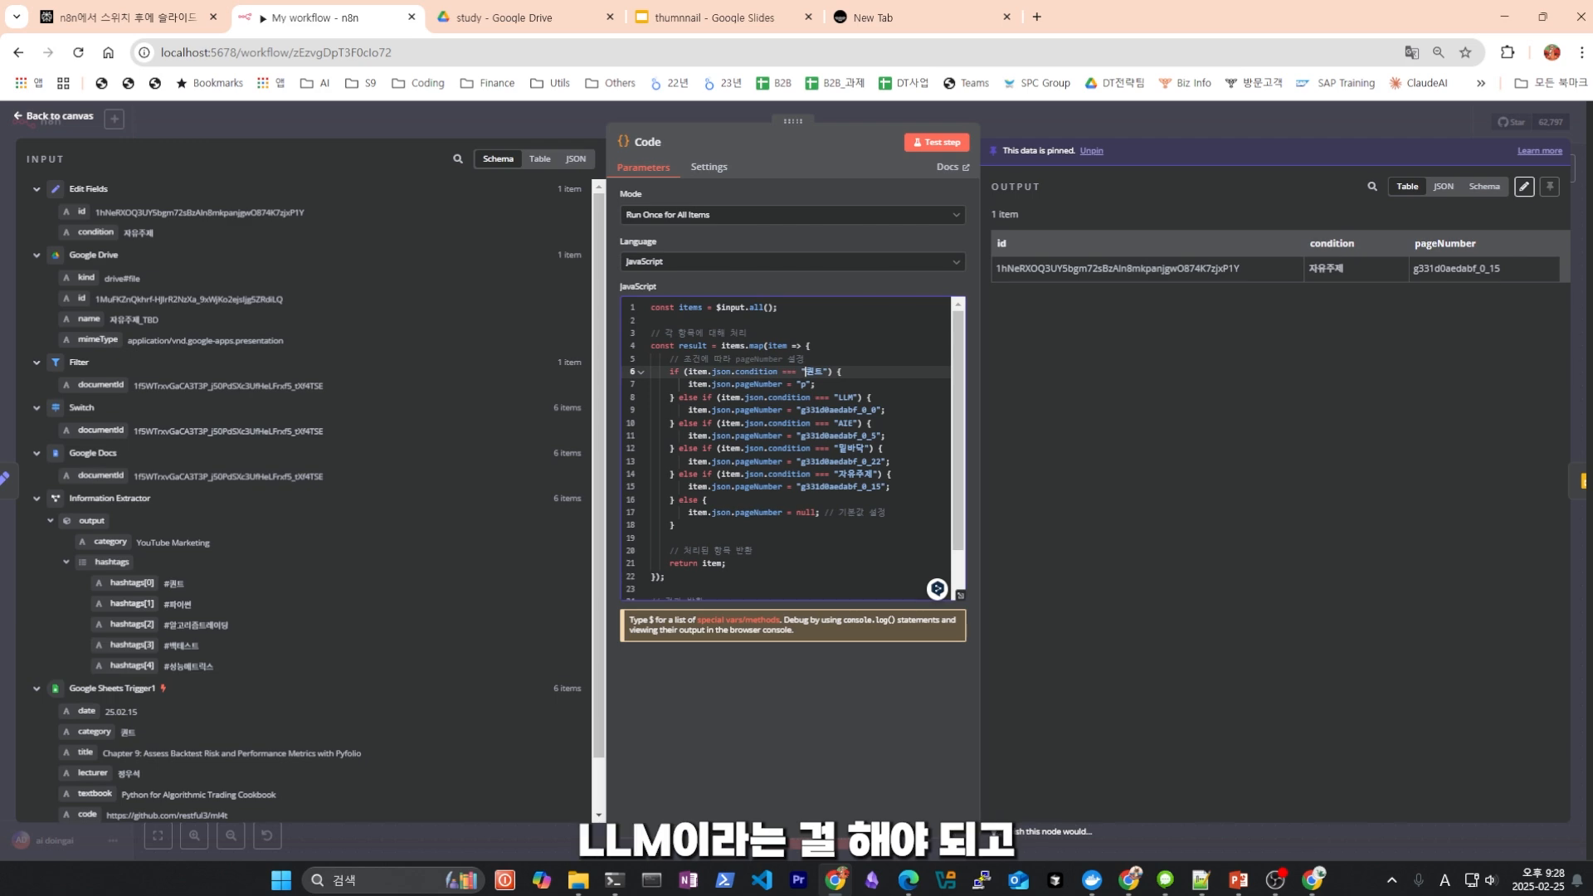
{"action": "key", "text": "Escape"}
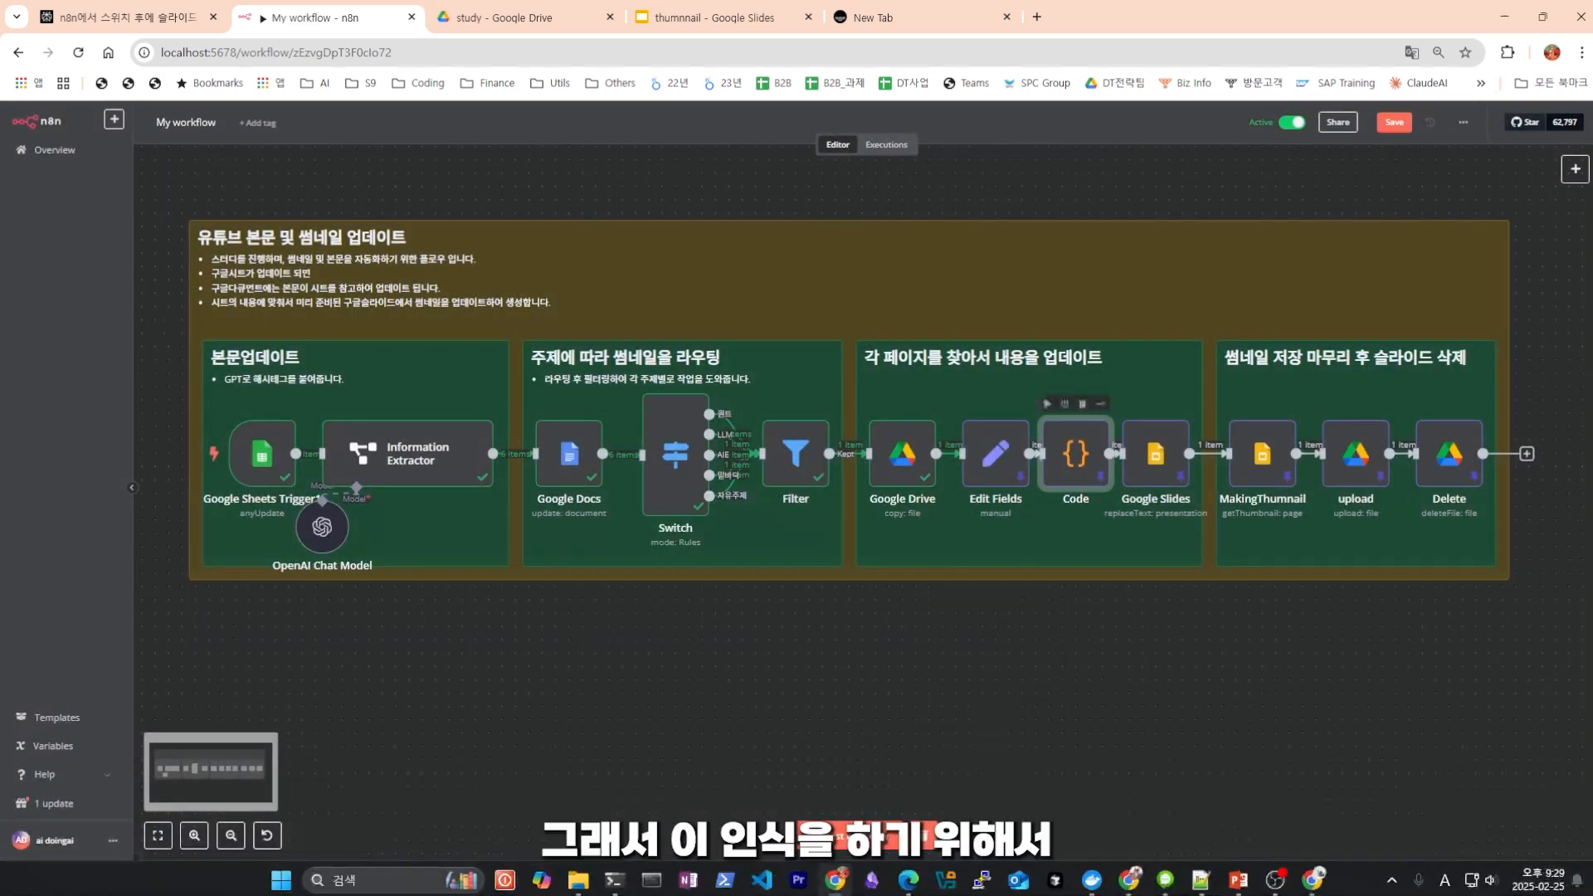
Set the Edit Fields node's condition field to the category value from Google Sheets Trigger1, replacing the Filter reference.
{"action": "double_click", "coordinate": [994, 453]}
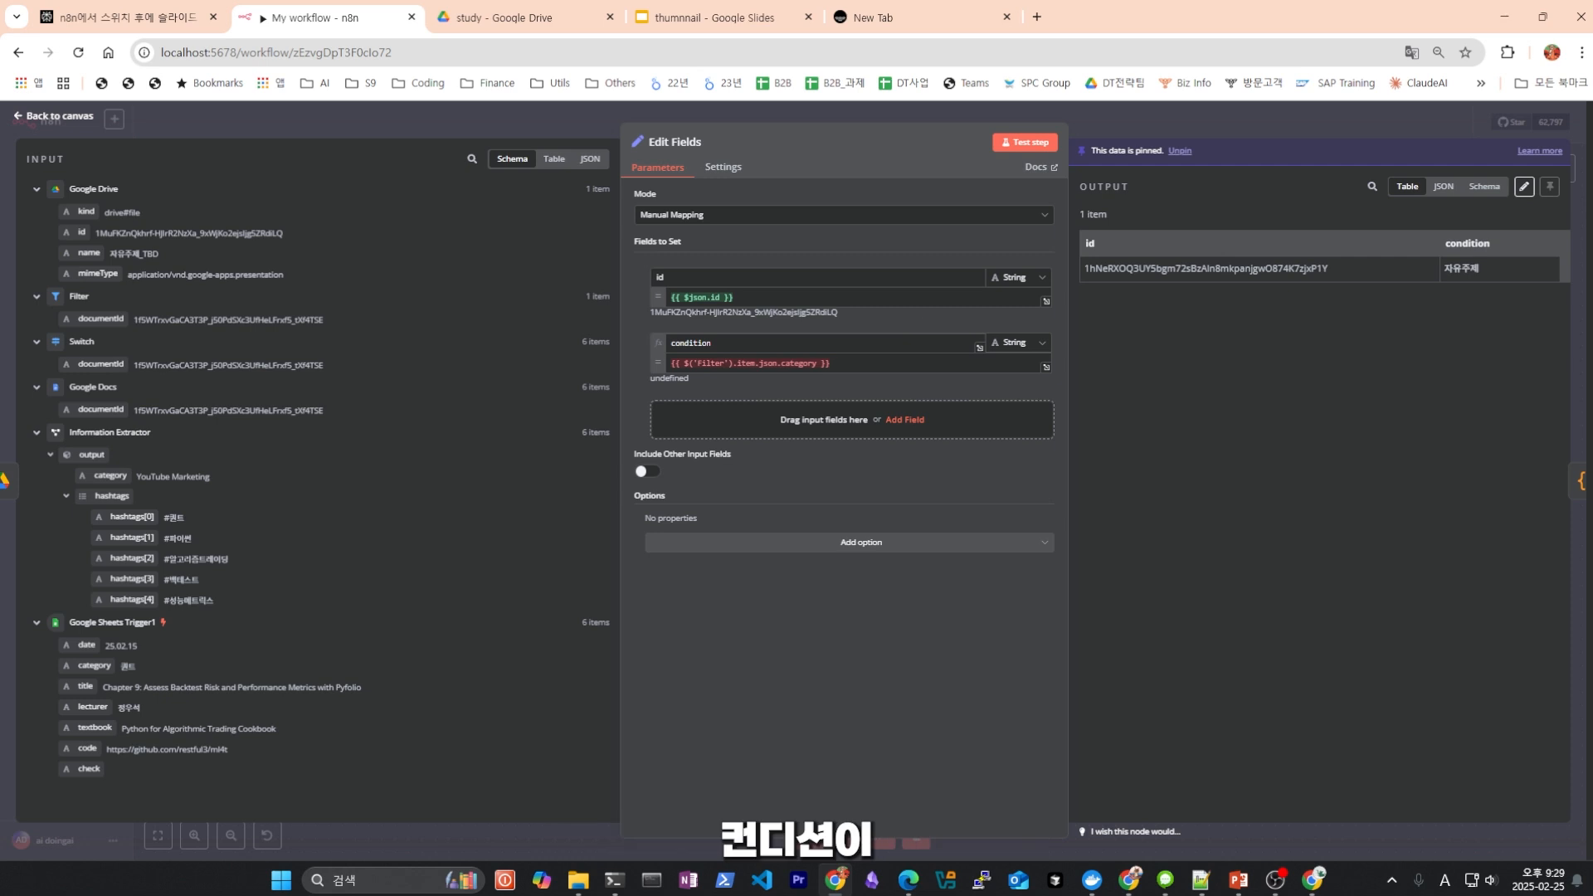
{"action": "left_click_drag", "start_coordinate": [88, 665], "coordinate": [681, 377]}
{"action": "key", "text": "BackSpace"}
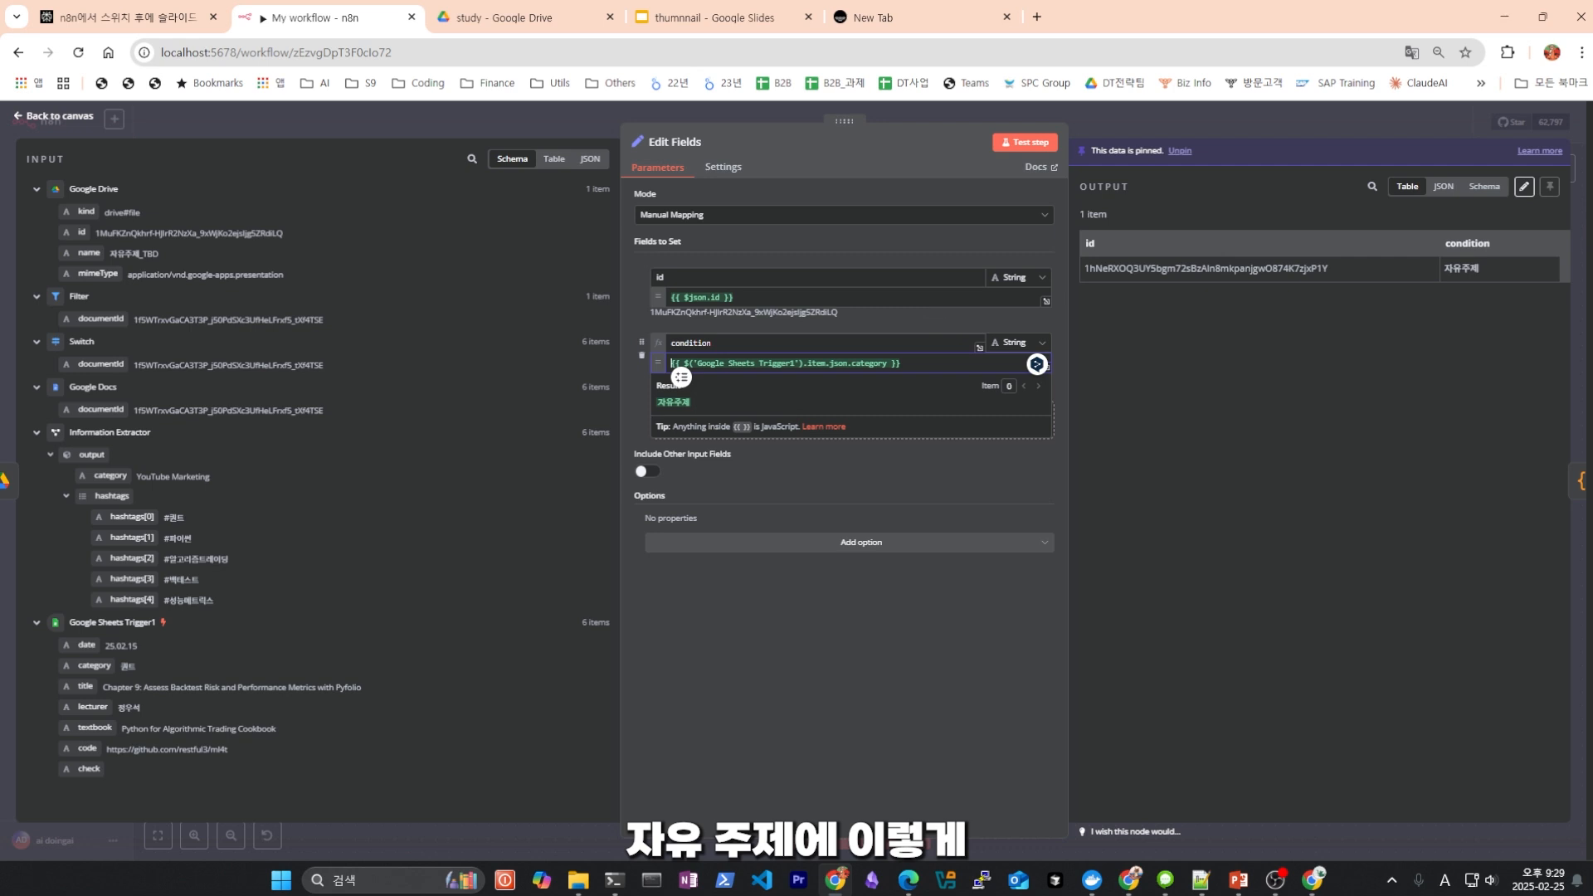
{"action": "left_click", "coordinate": [1186, 404]}
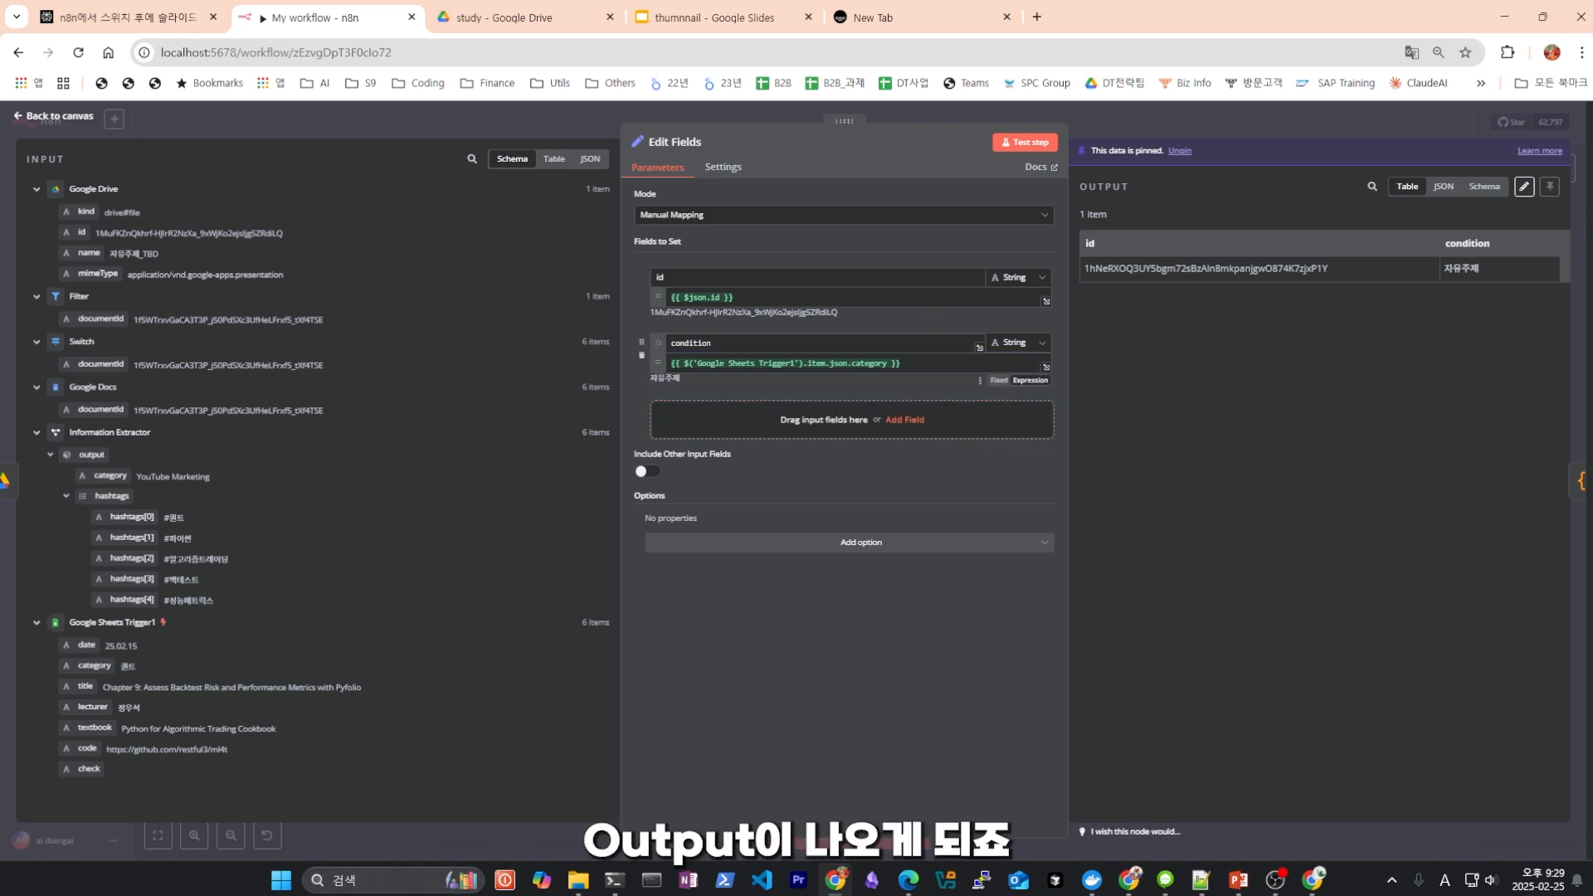
Unpin the Edit Fields node's output, test the node with fresh data, and return to the canvas.
{"action": "left_click", "coordinate": [1025, 142]}
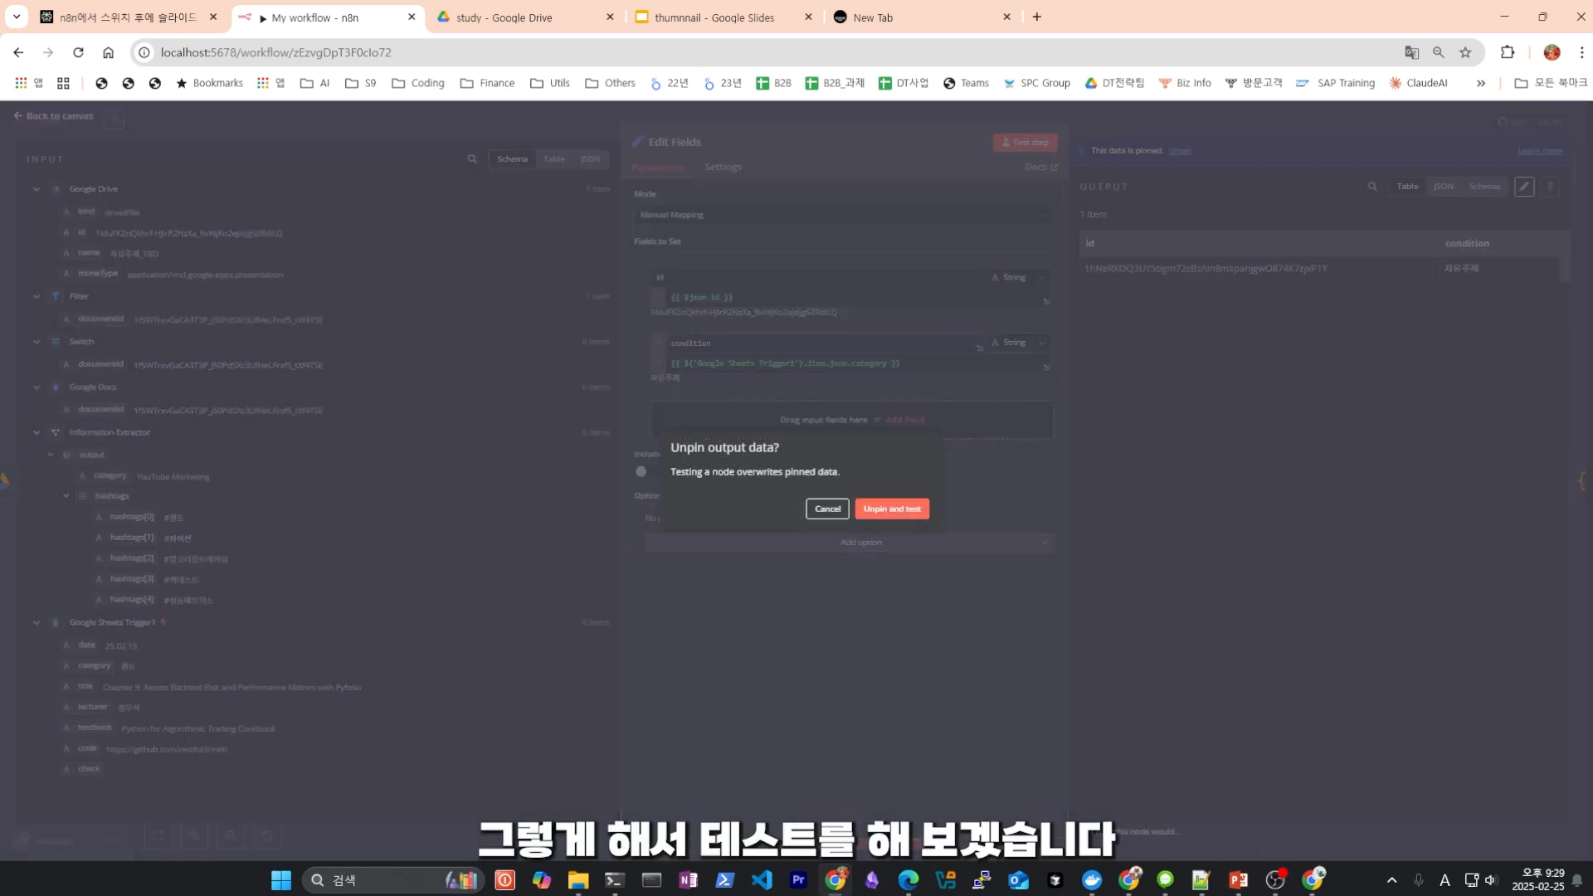
{"action": "left_click", "coordinate": [892, 509]}
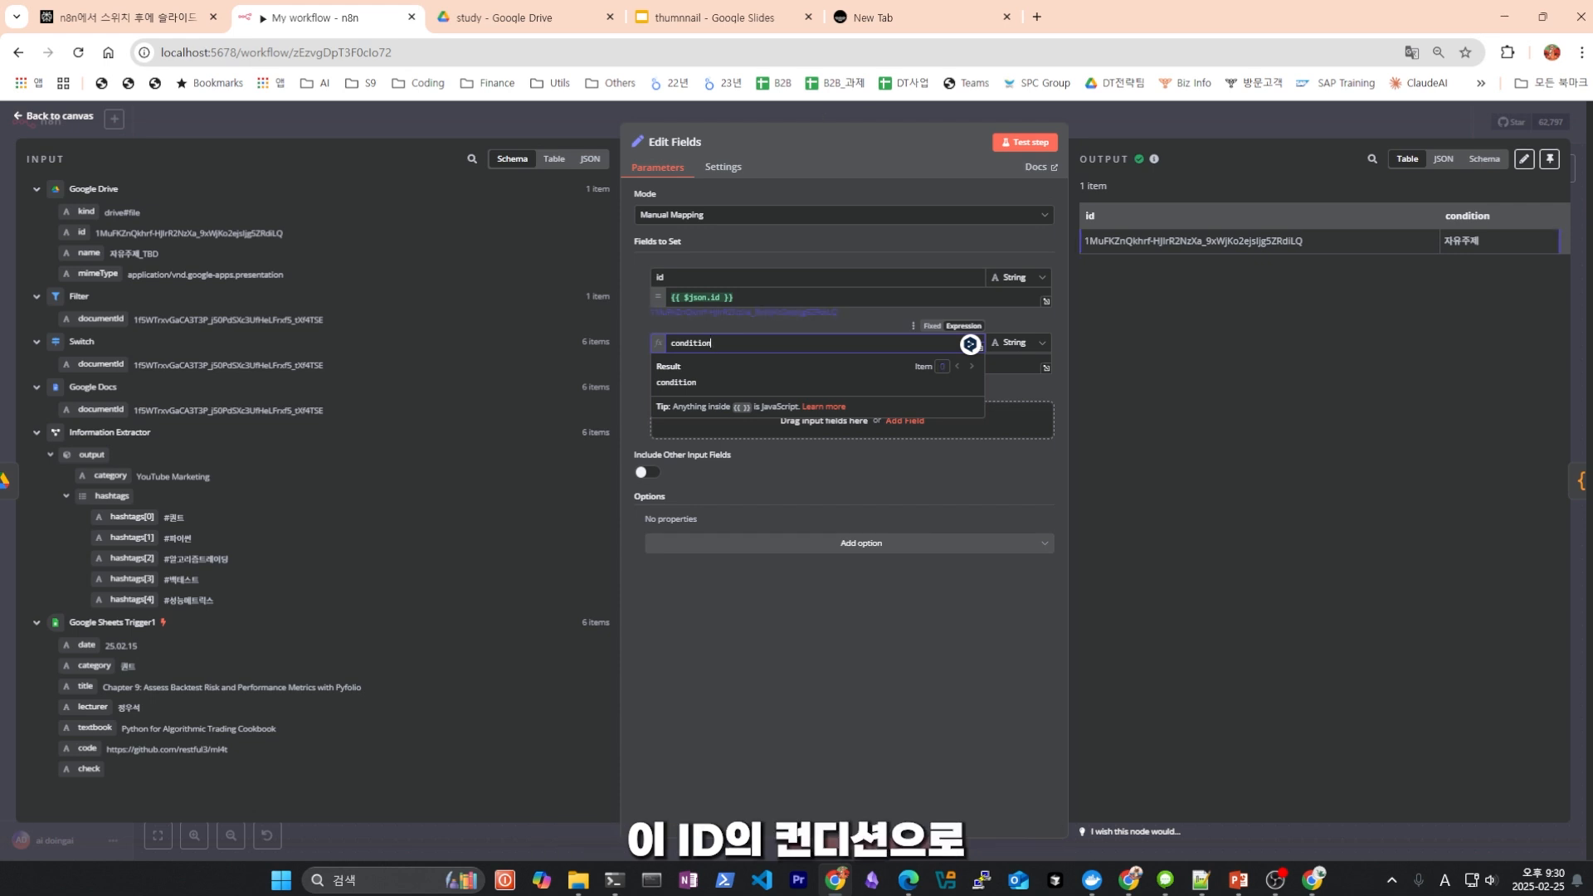
{"action": "key", "text": "Escape"}
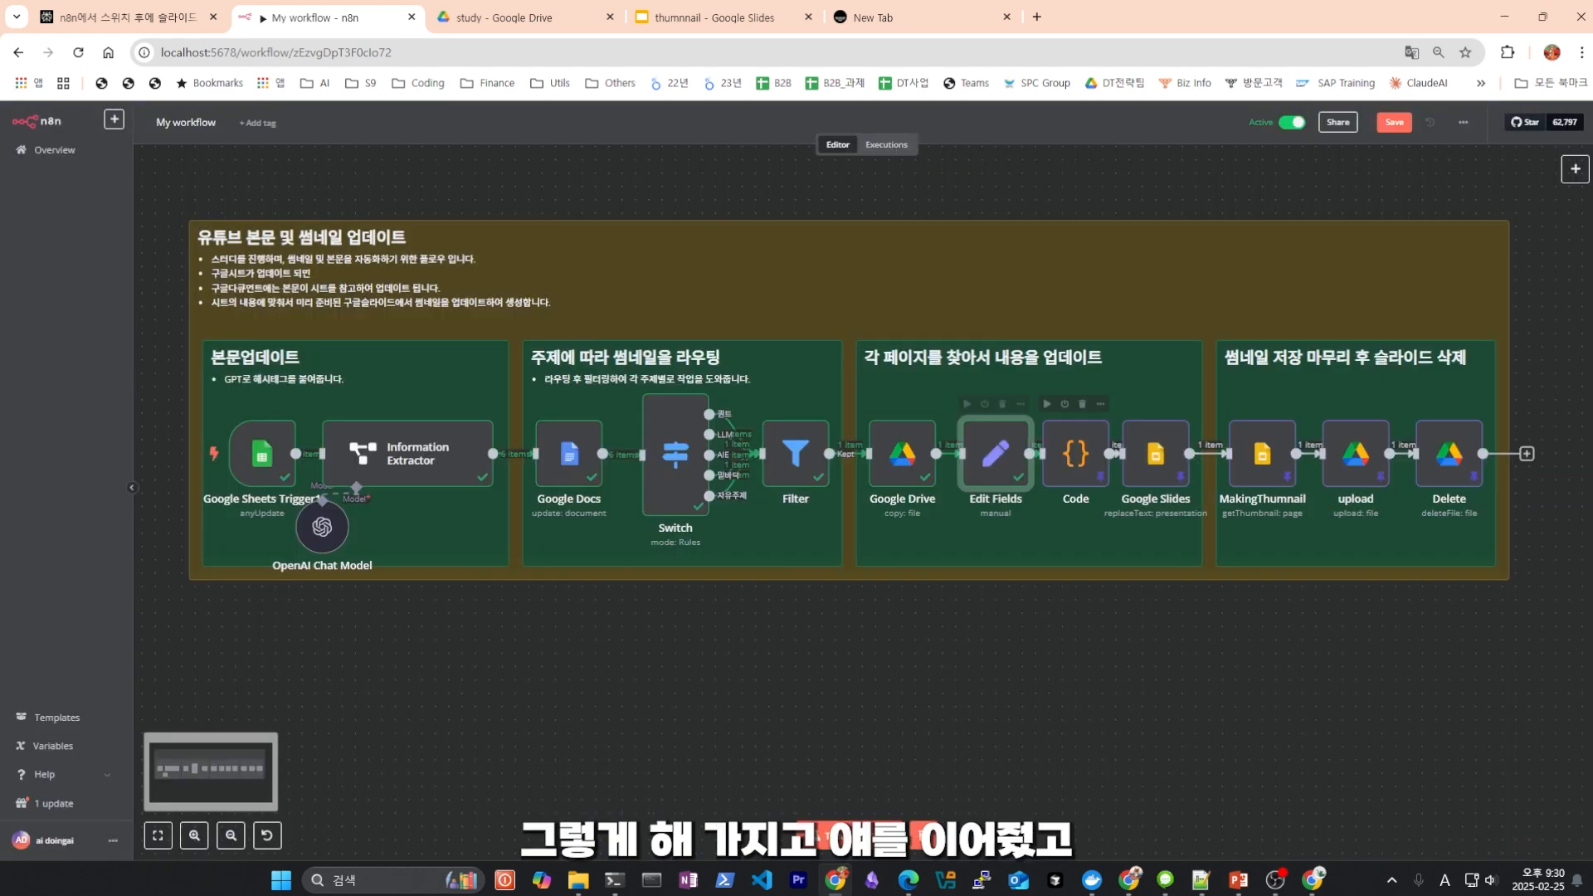
Examine how the Code node's script compares item.json.condition with the 퀀트 and LLM categories.
{"action": "double_click", "coordinate": [1075, 453]}
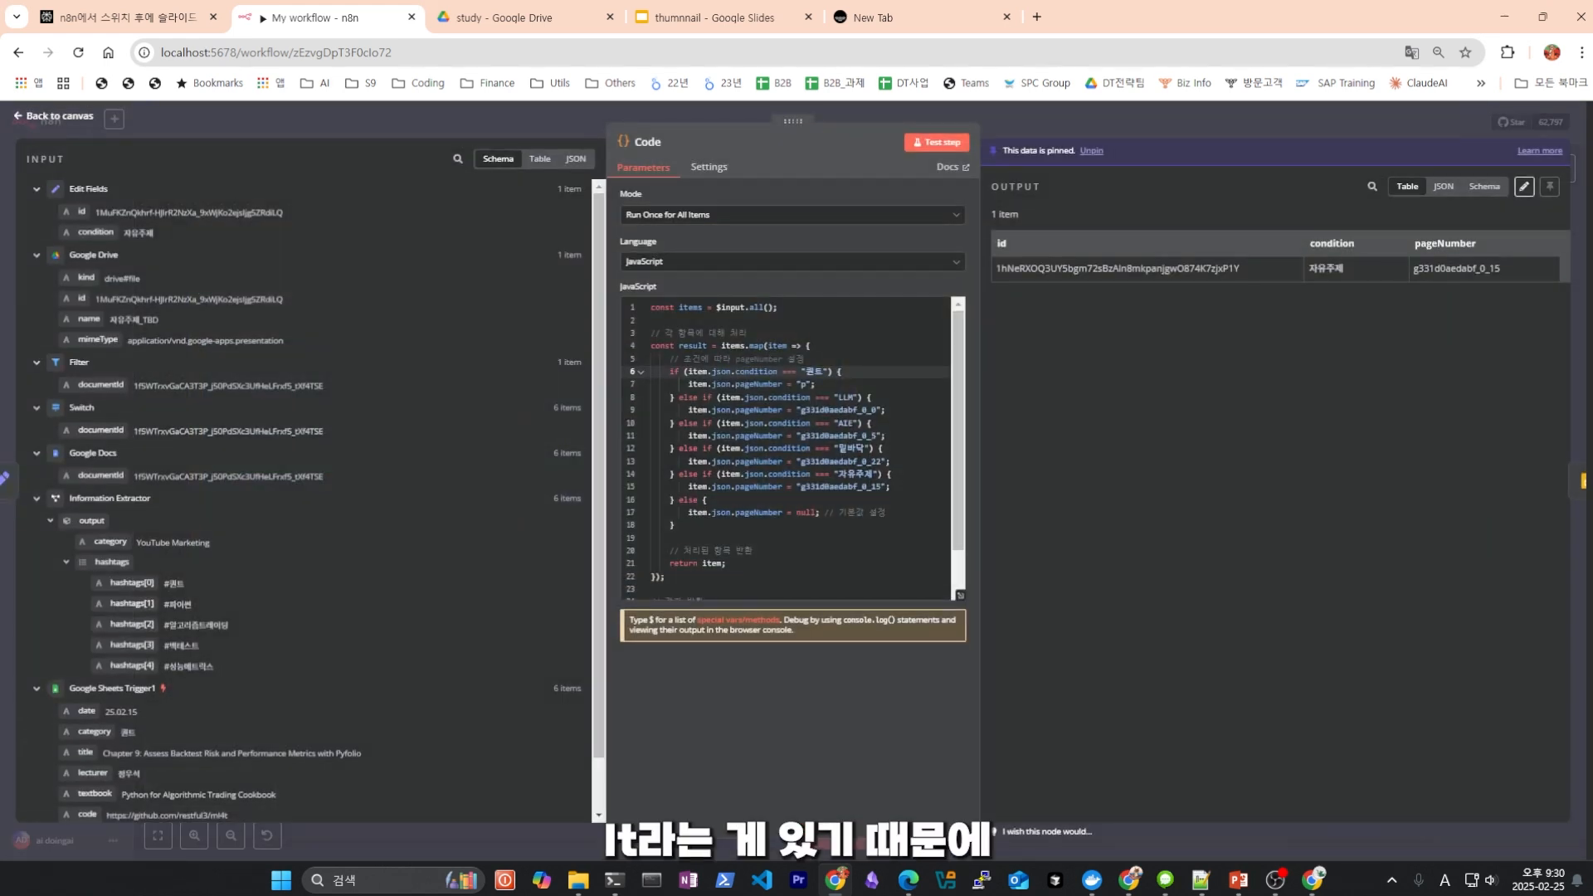
{"action": "left_click", "coordinate": [782, 346]}
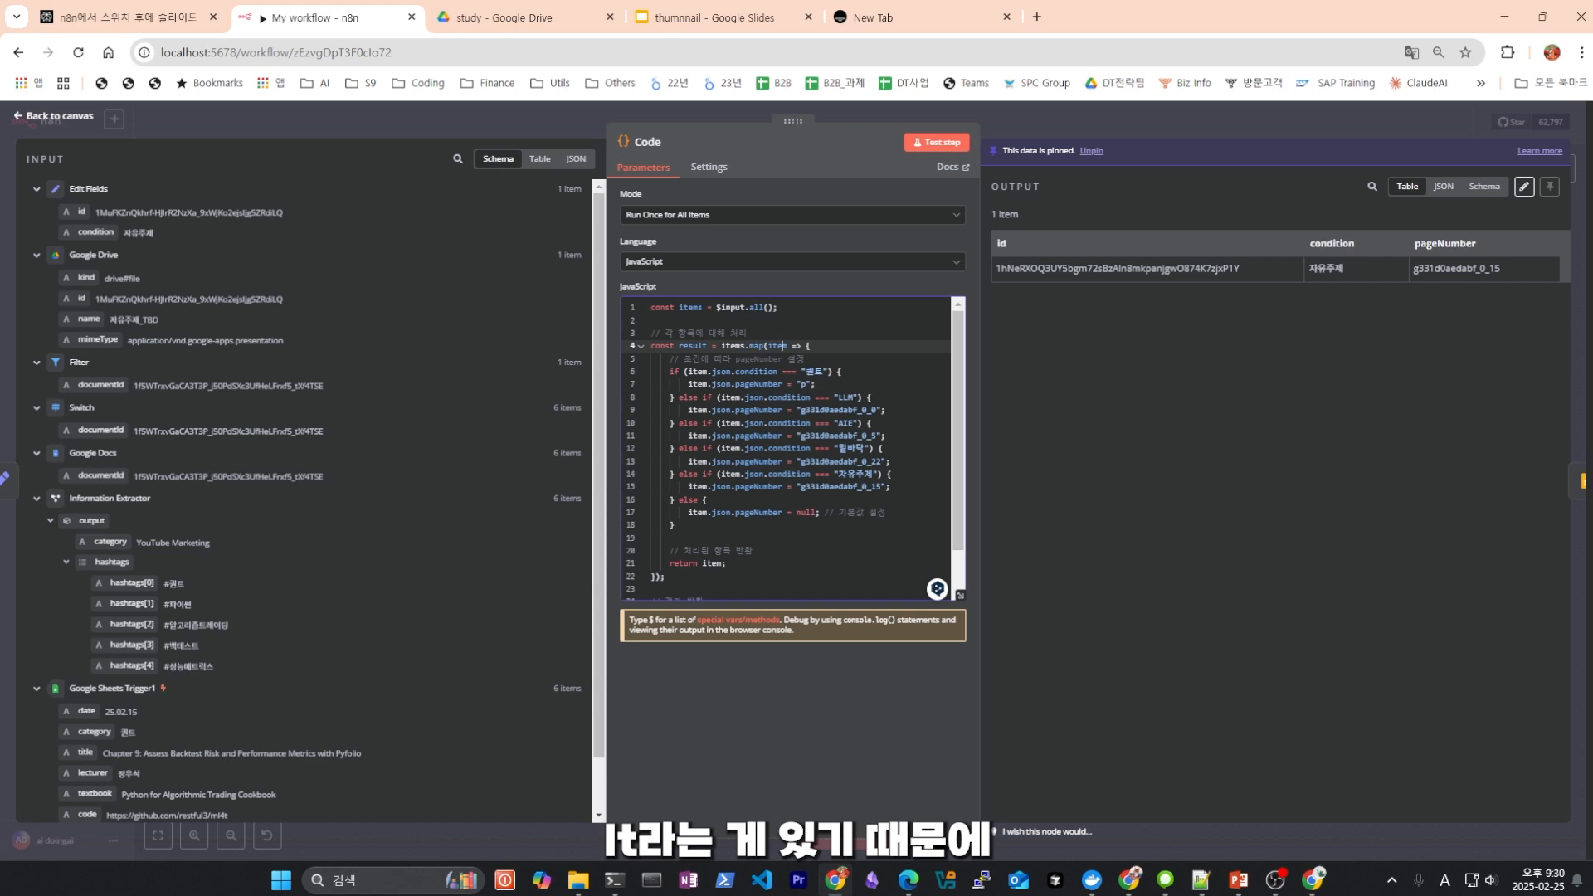
{"action": "left_click_drag", "start_coordinate": [779, 372], "coordinate": [685, 371]}
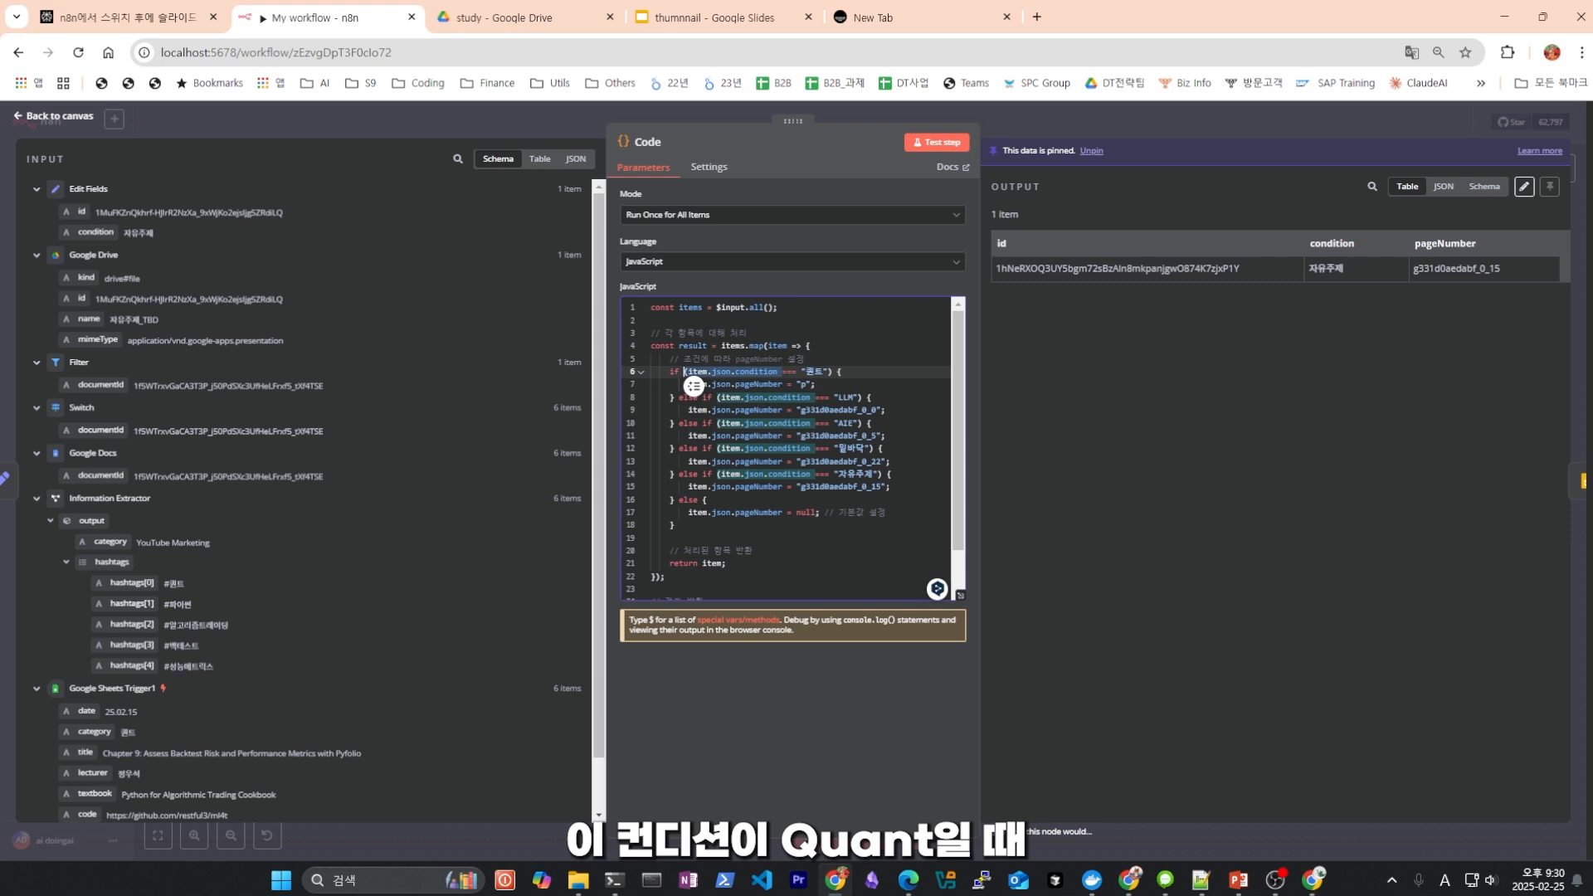
{"action": "left_click", "coordinate": [694, 385]}
{"action": "left_click", "coordinate": [852, 397]}
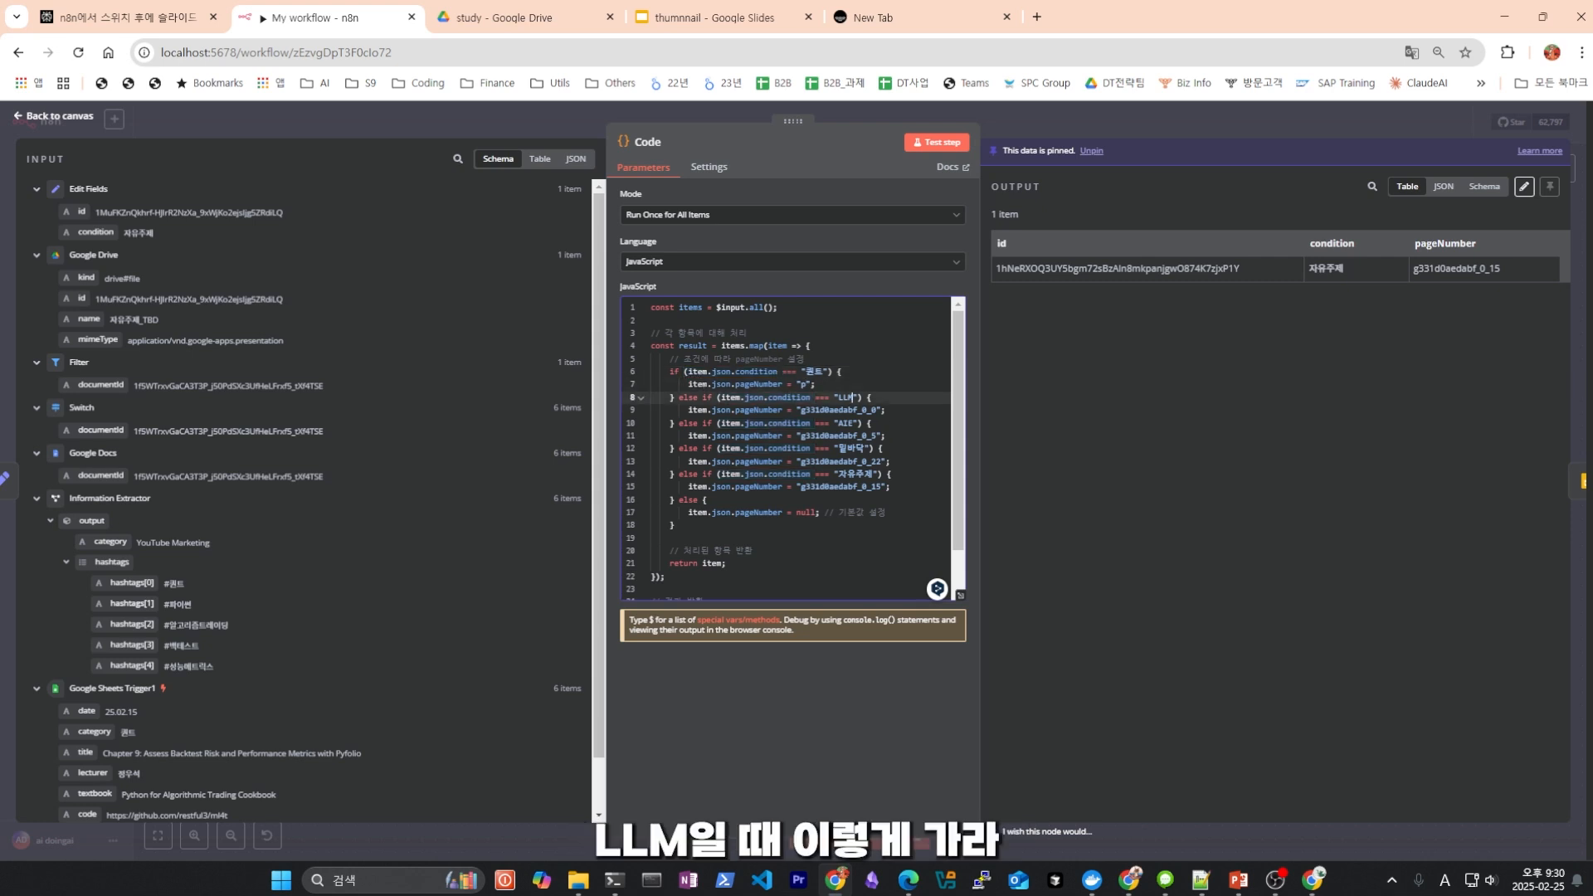
Test the Code node, check its pageNumber output, and return to the canvas.
{"action": "left_click", "coordinate": [935, 142]}
{"action": "left_click_drag", "start_coordinate": [1503, 242], "coordinate": [1424, 257]}
{"action": "key", "text": "Escape"}
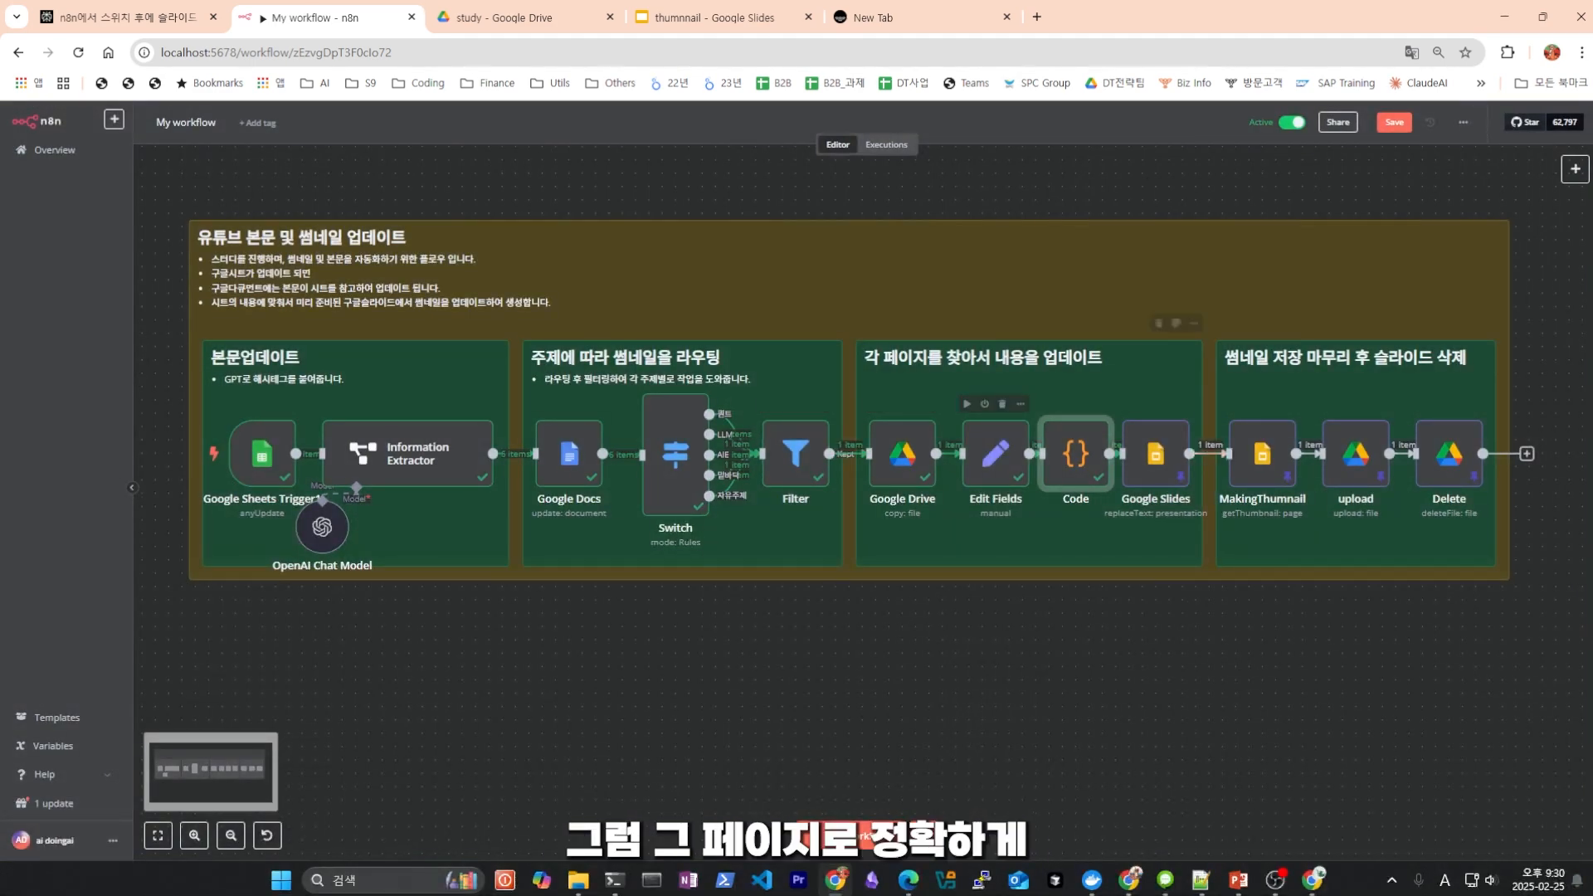
Set the Google Slides node's Replace Text to the title value from Google Sheets Trigger1, removing the old trigger expression.
{"action": "left_click", "coordinate": [1155, 454]}
{"action": "key", "text": "Return"}
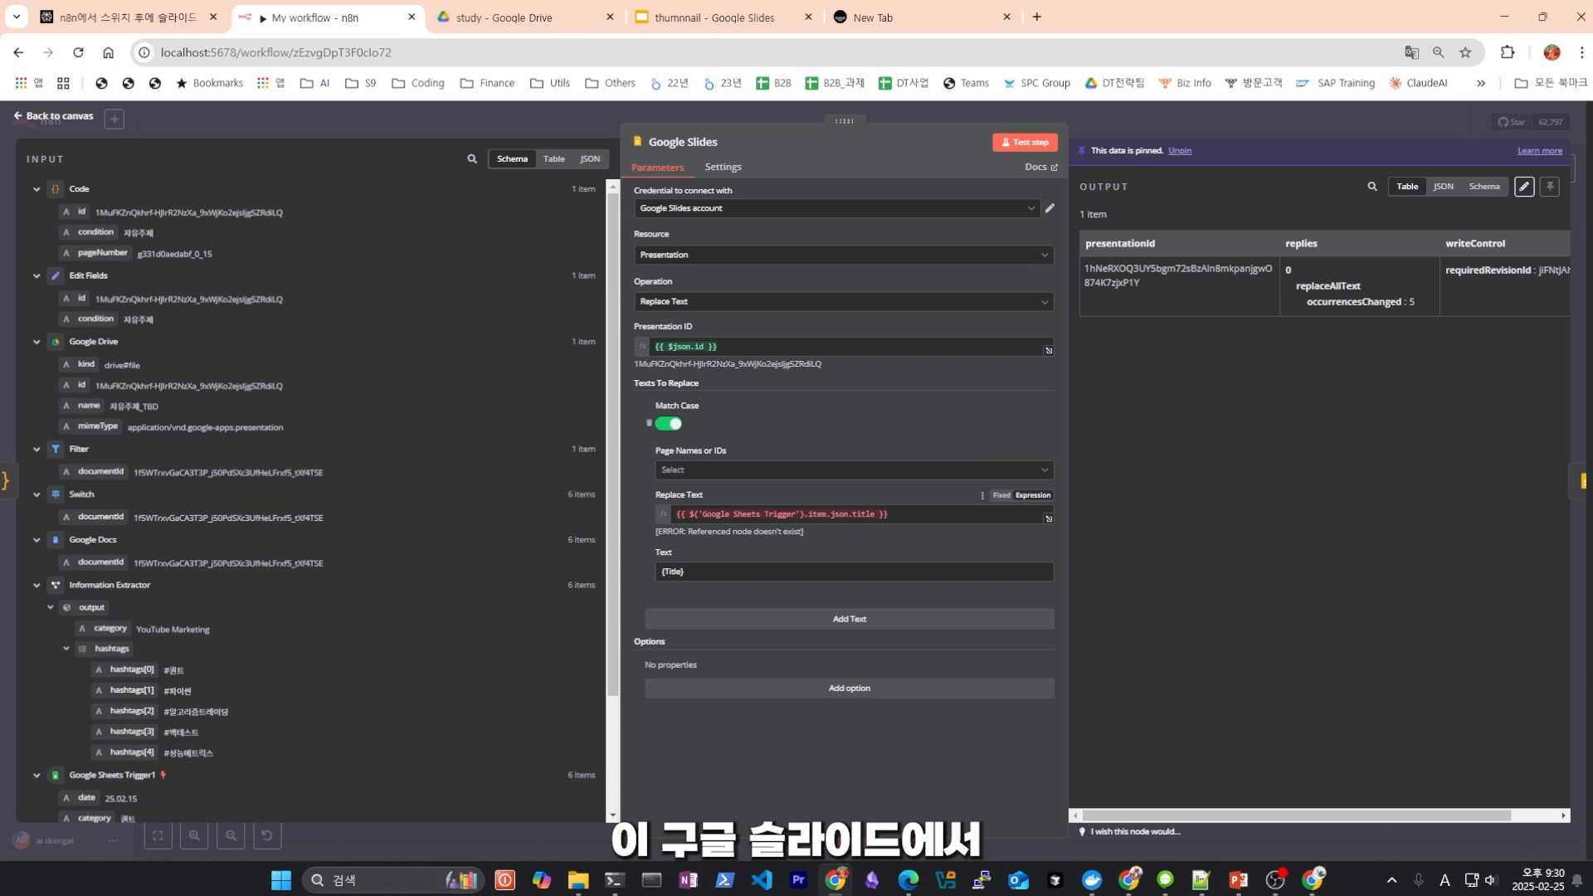
{"action": "triple_click", "coordinate": [1040, 516]}
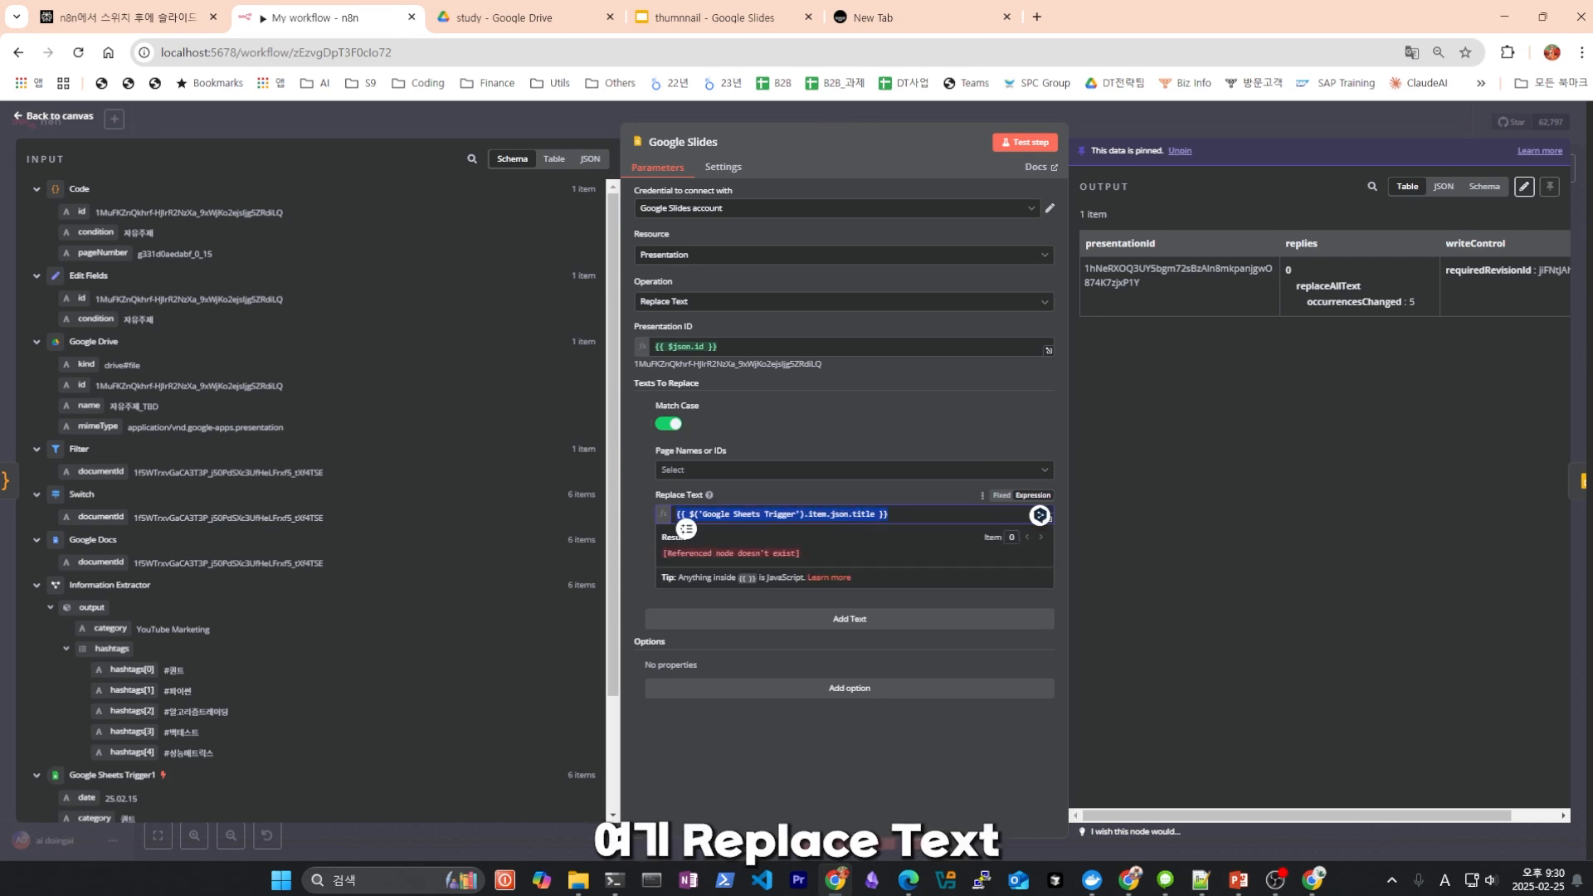
{"action": "scroll", "coordinate": [315, 498], "scroll_direction": "down", "scroll_amount": 2}
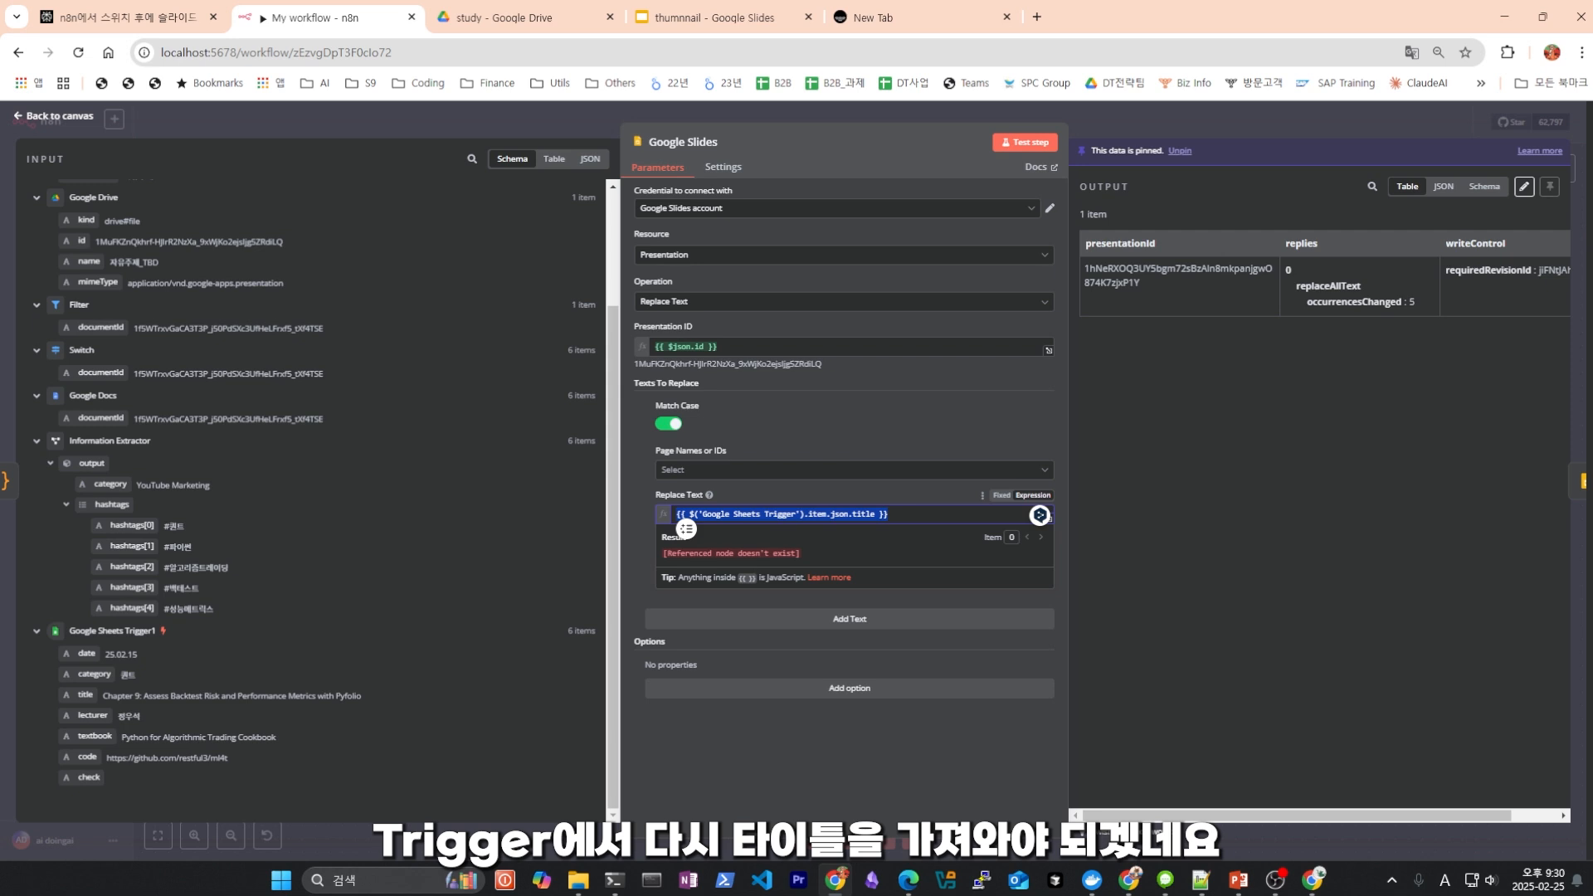
{"action": "left_click_drag", "start_coordinate": [84, 695], "coordinate": [738, 542]}
{"action": "left_click_drag", "start_coordinate": [885, 514], "coordinate": [676, 515]}
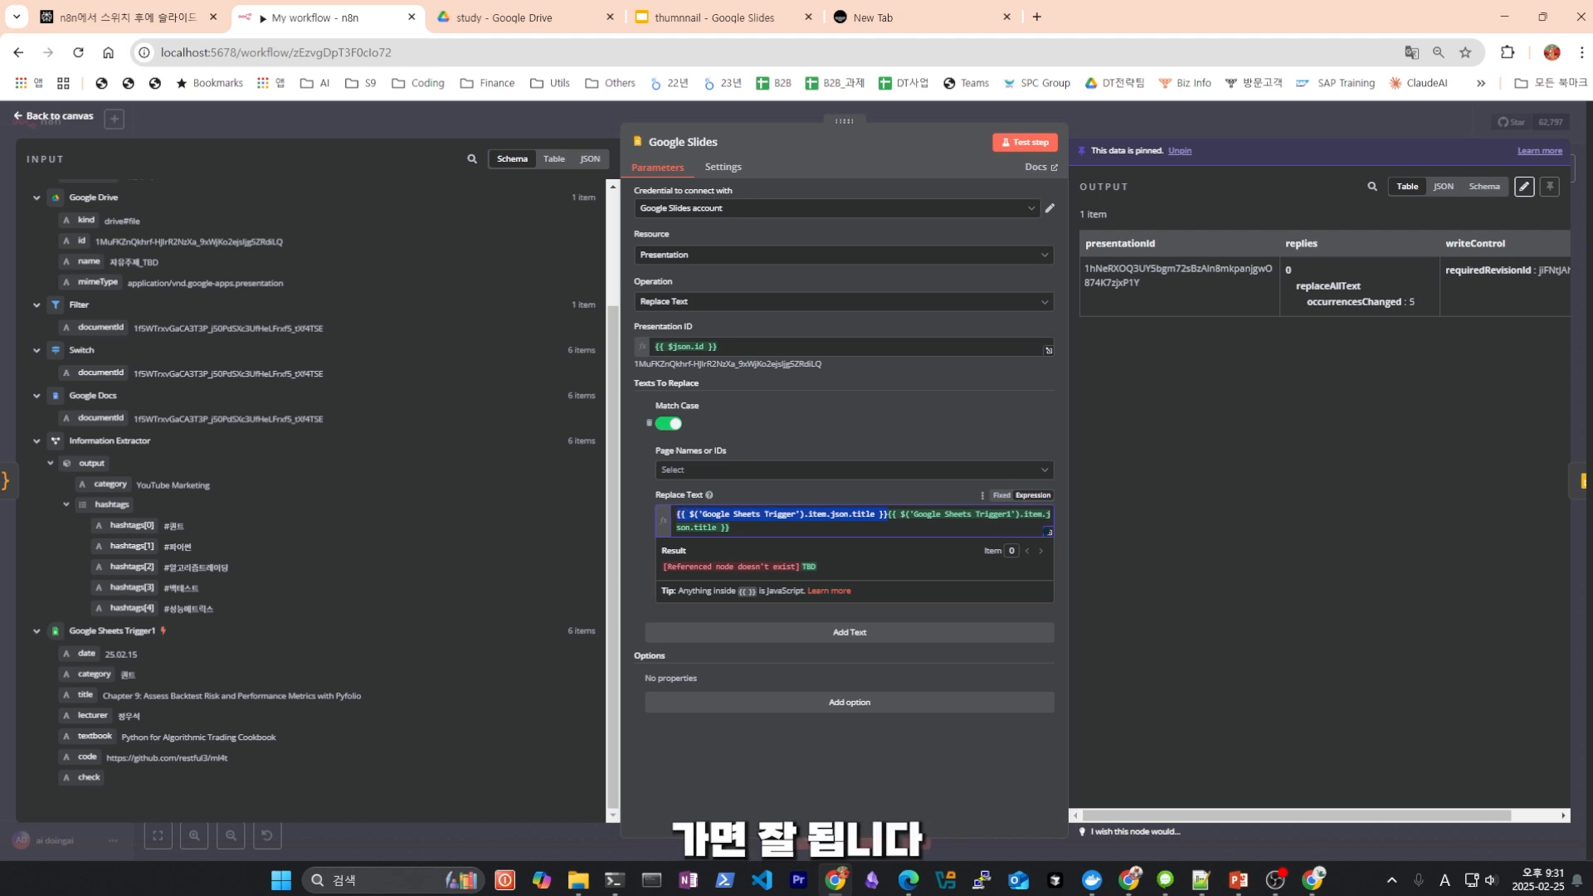
{"action": "key", "text": "BackSpace"}
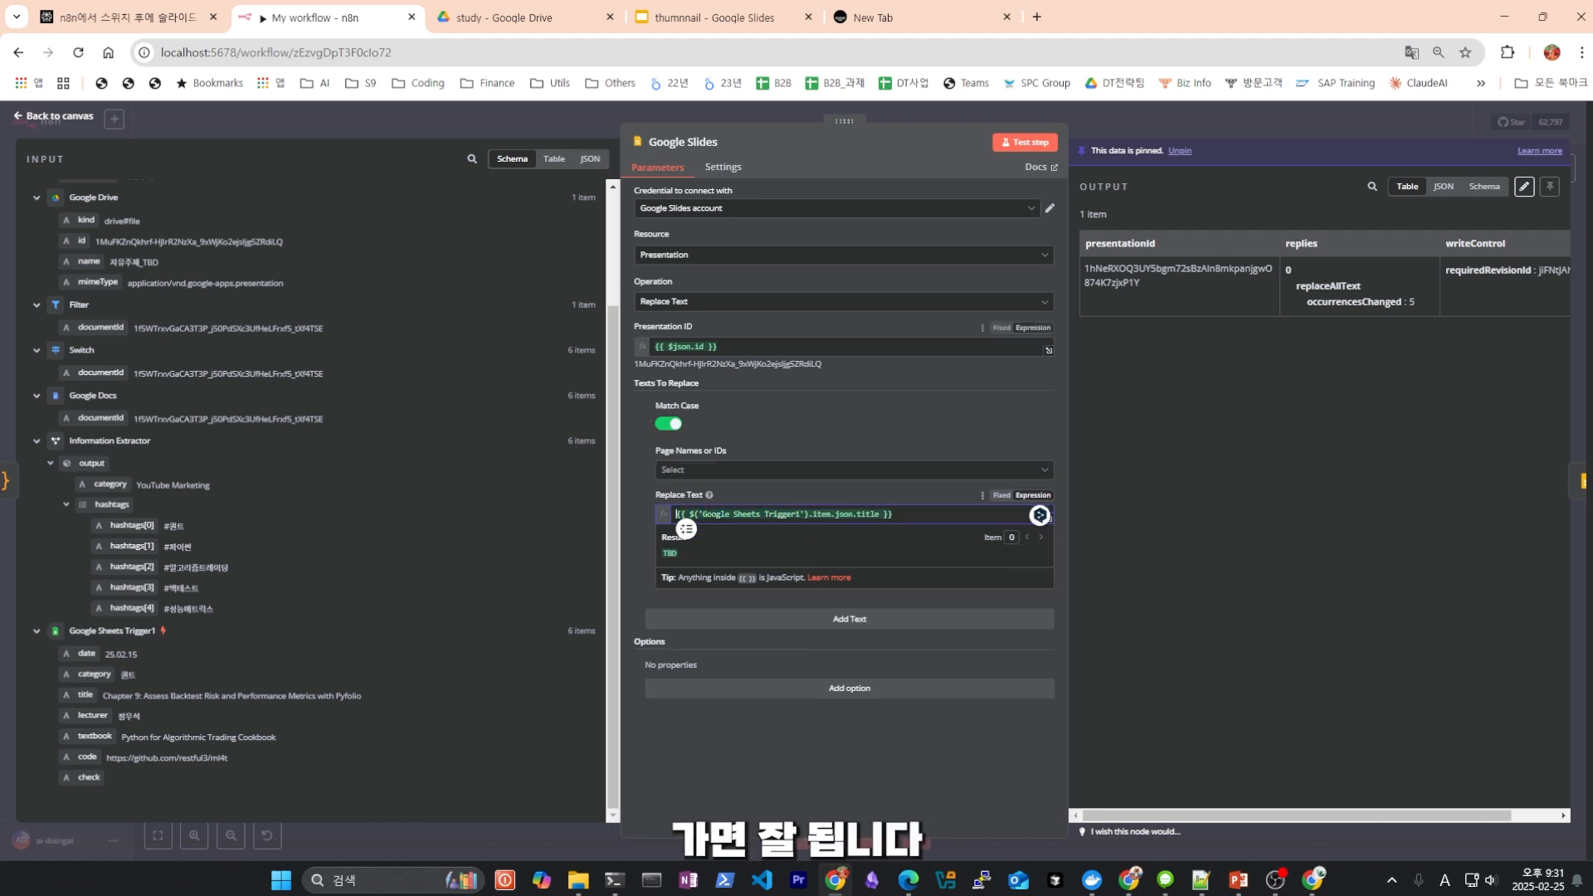
{"action": "left_click", "coordinate": [1039, 515]}
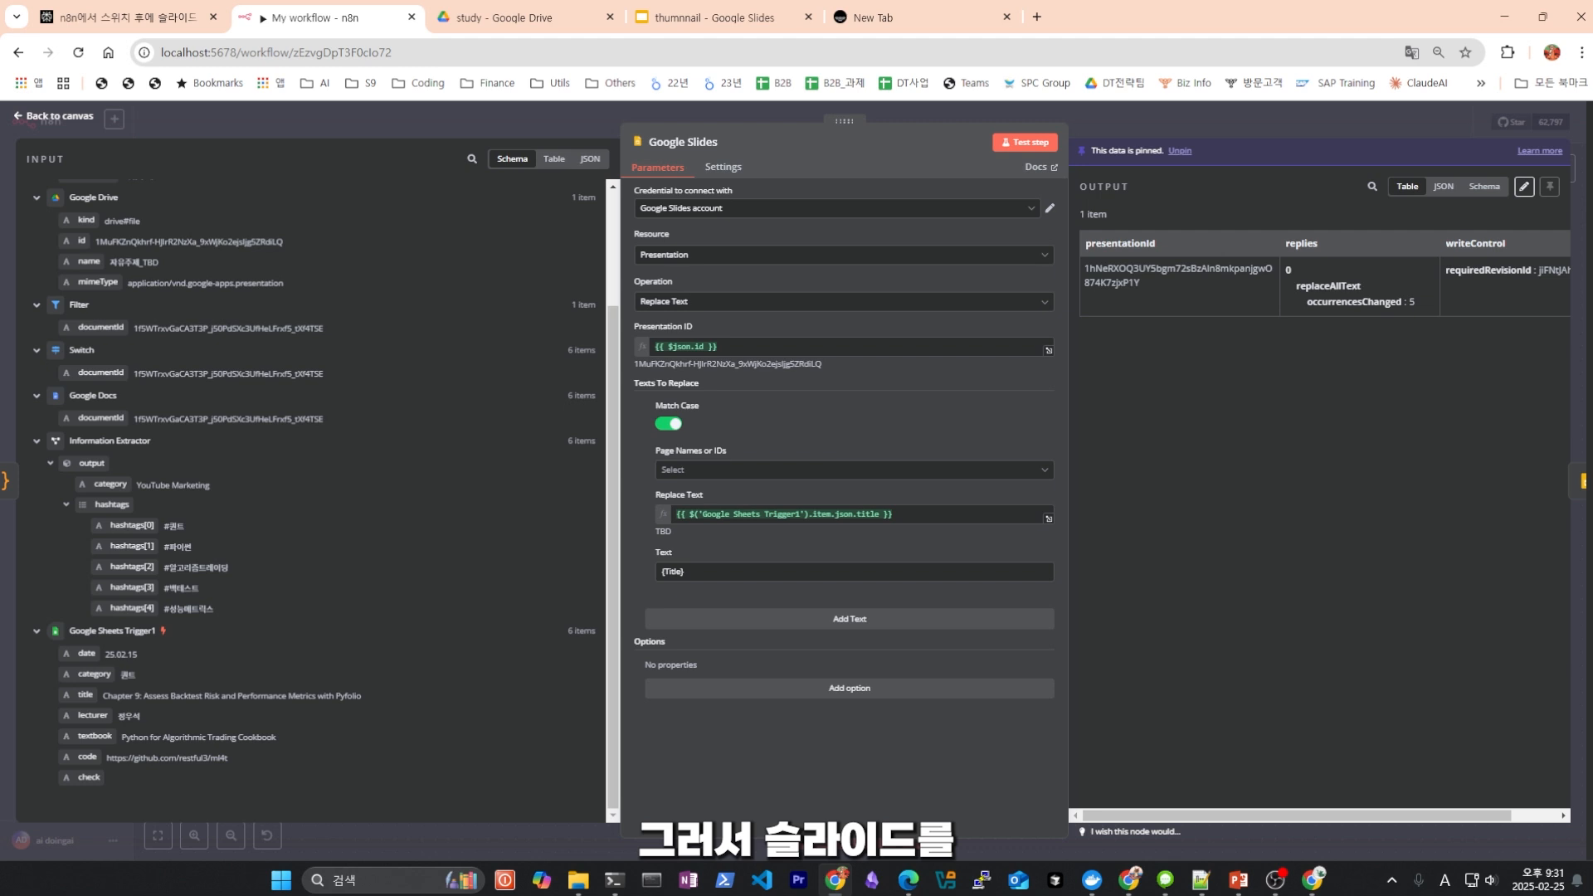
Review the Google Slides node's Replace Text operation, the {Title} placeholder and the title expression that replaces it.
{"action": "left_click", "coordinate": [640, 301]}
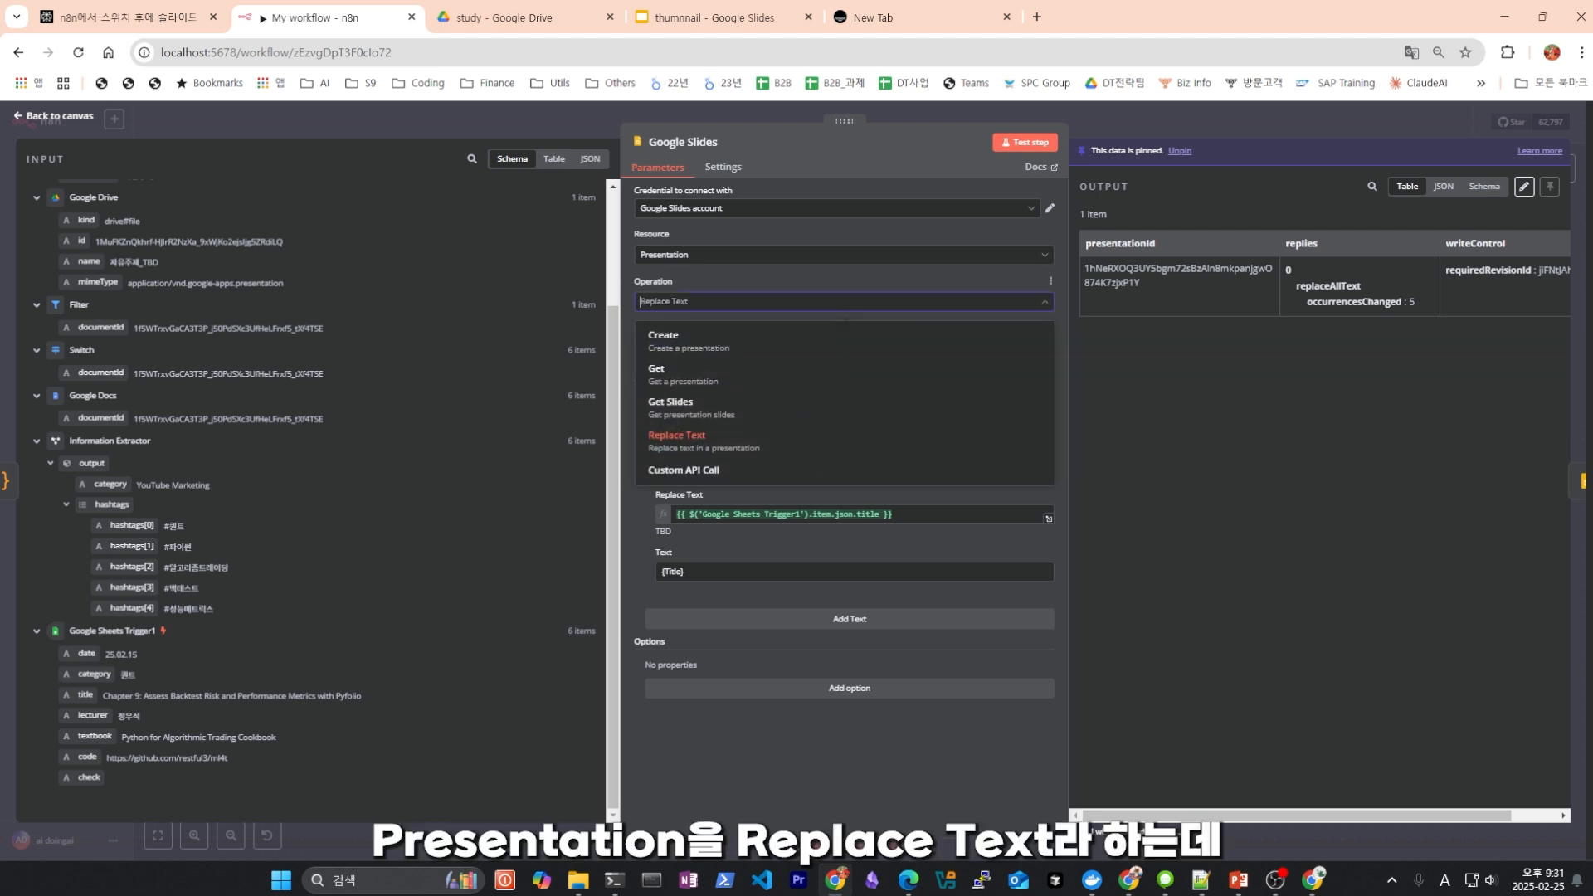
{"action": "key", "text": "Escape"}
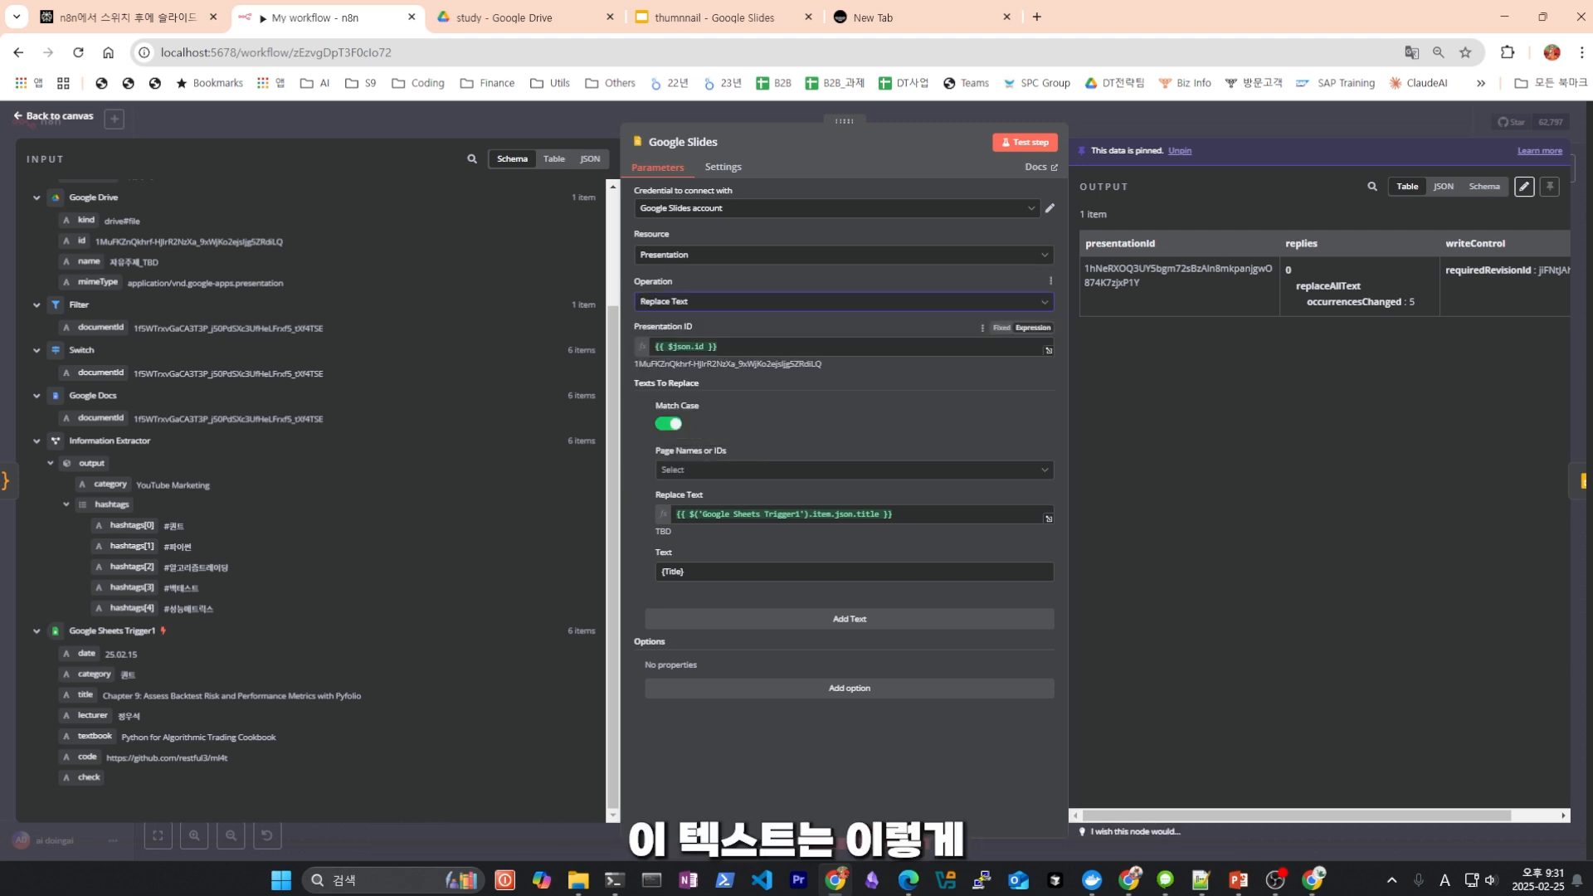
{"action": "key", "text": "ctrl+4"}
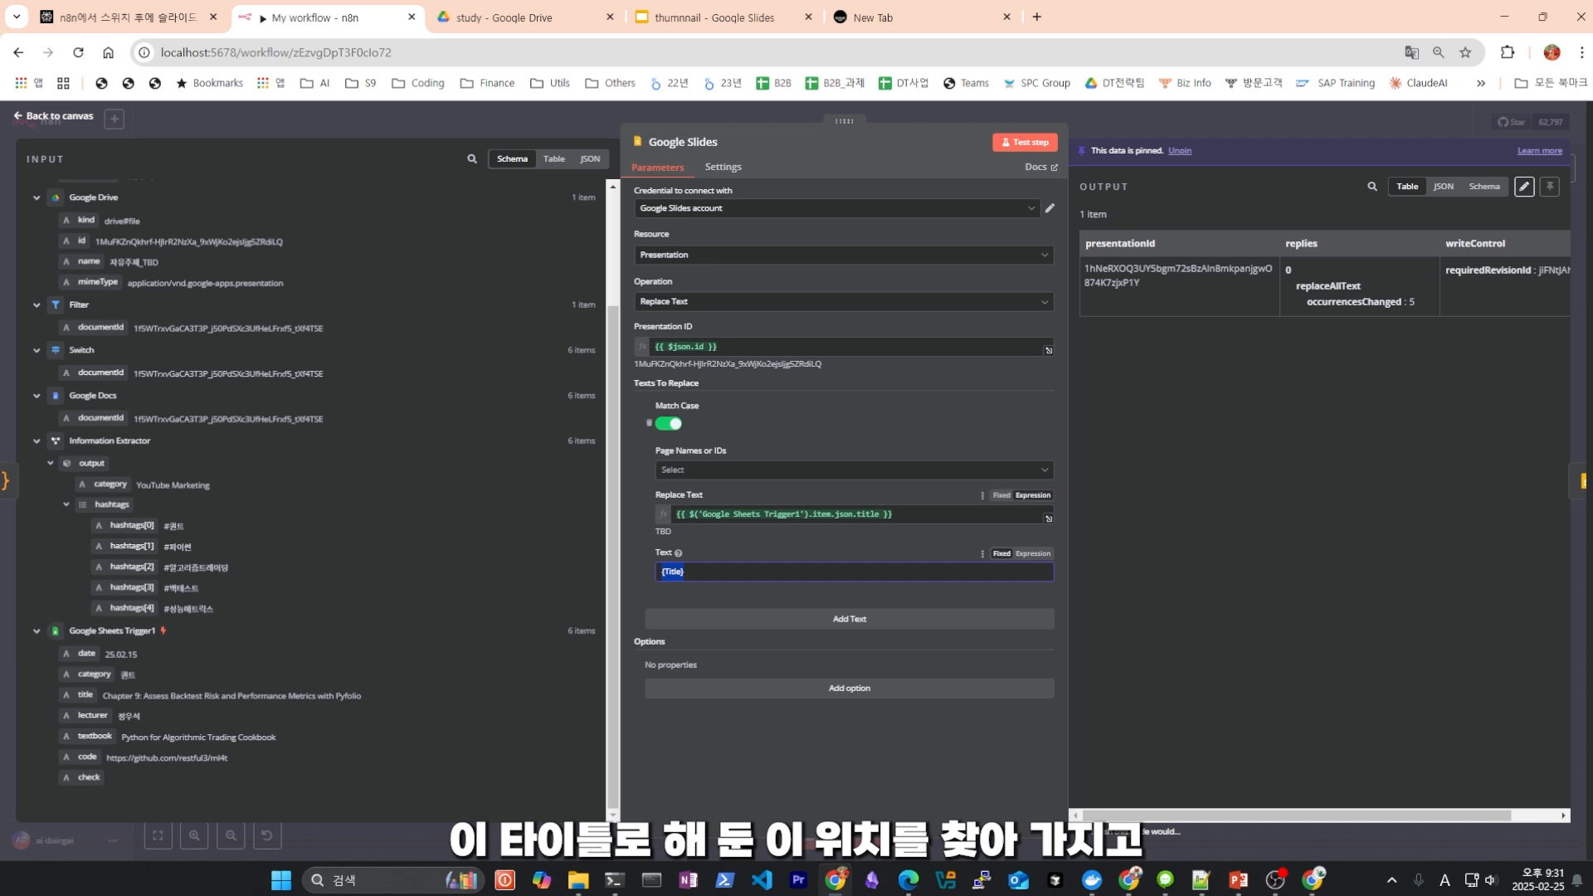
{"action": "left_click", "coordinate": [892, 514]}
{"action": "left_click_drag", "start_coordinate": [892, 514], "coordinate": [685, 528]}
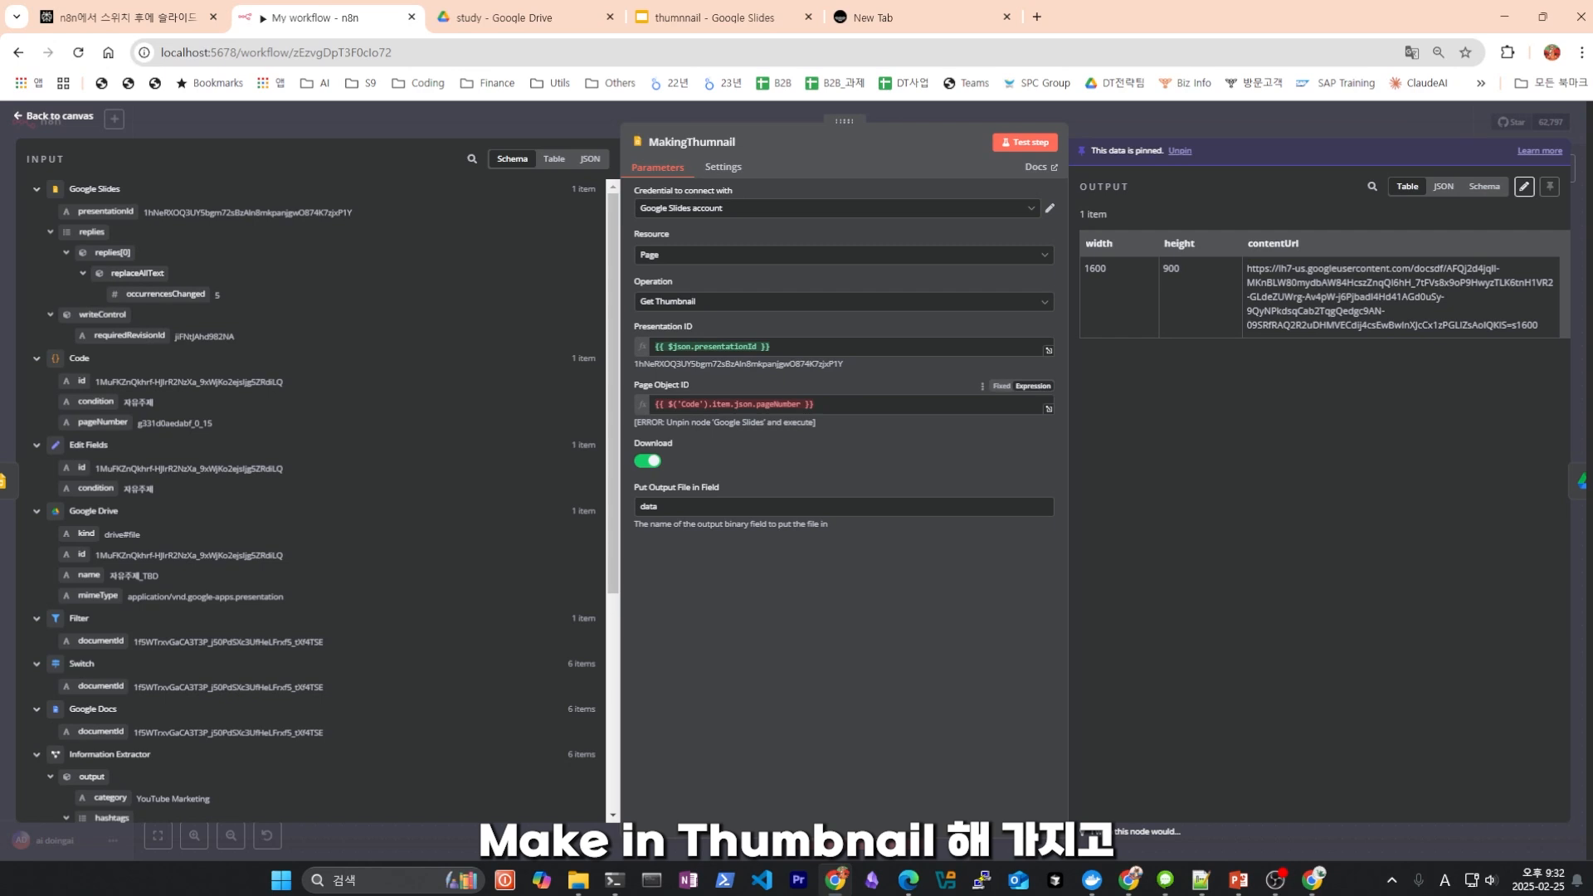
Map the Code node's pageNumber into the Page Object ID of the MakingThumnail node.
{"action": "triple_click", "coordinate": [729, 404]}
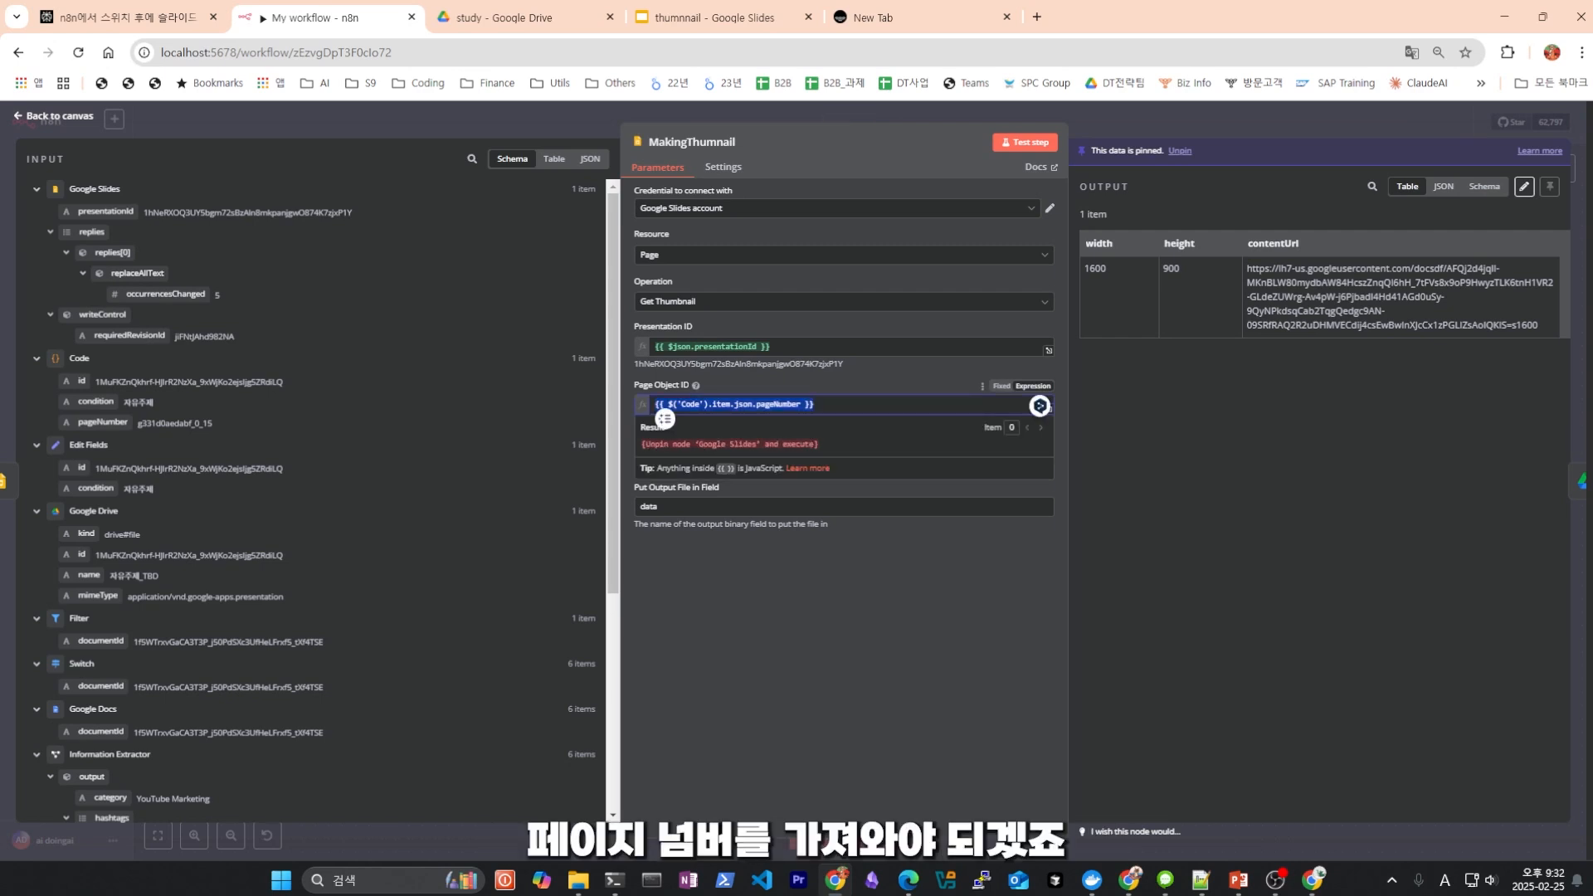
{"action": "left_click", "coordinate": [101, 445]}
{"action": "left_click_drag", "start_coordinate": [103, 422], "coordinate": [879, 406]}
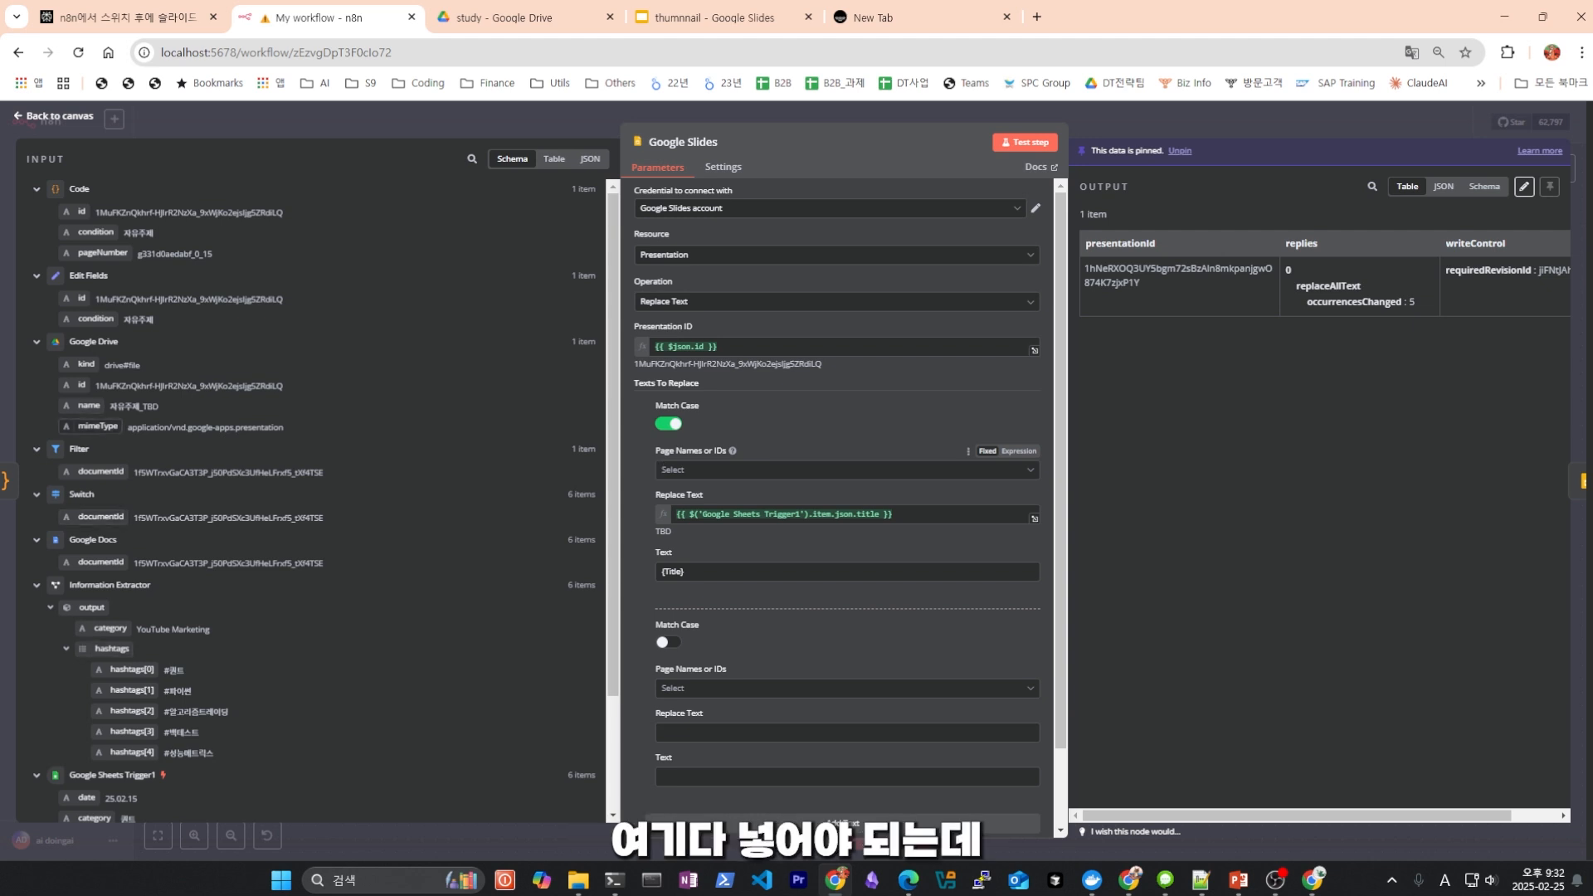
Set Page Names or IDs in the Google Slides node's first text replacement to {{ $json.pageNumber }} and return to the canvas.
{"action": "left_click_drag", "start_coordinate": [102, 252], "coordinate": [687, 469]}
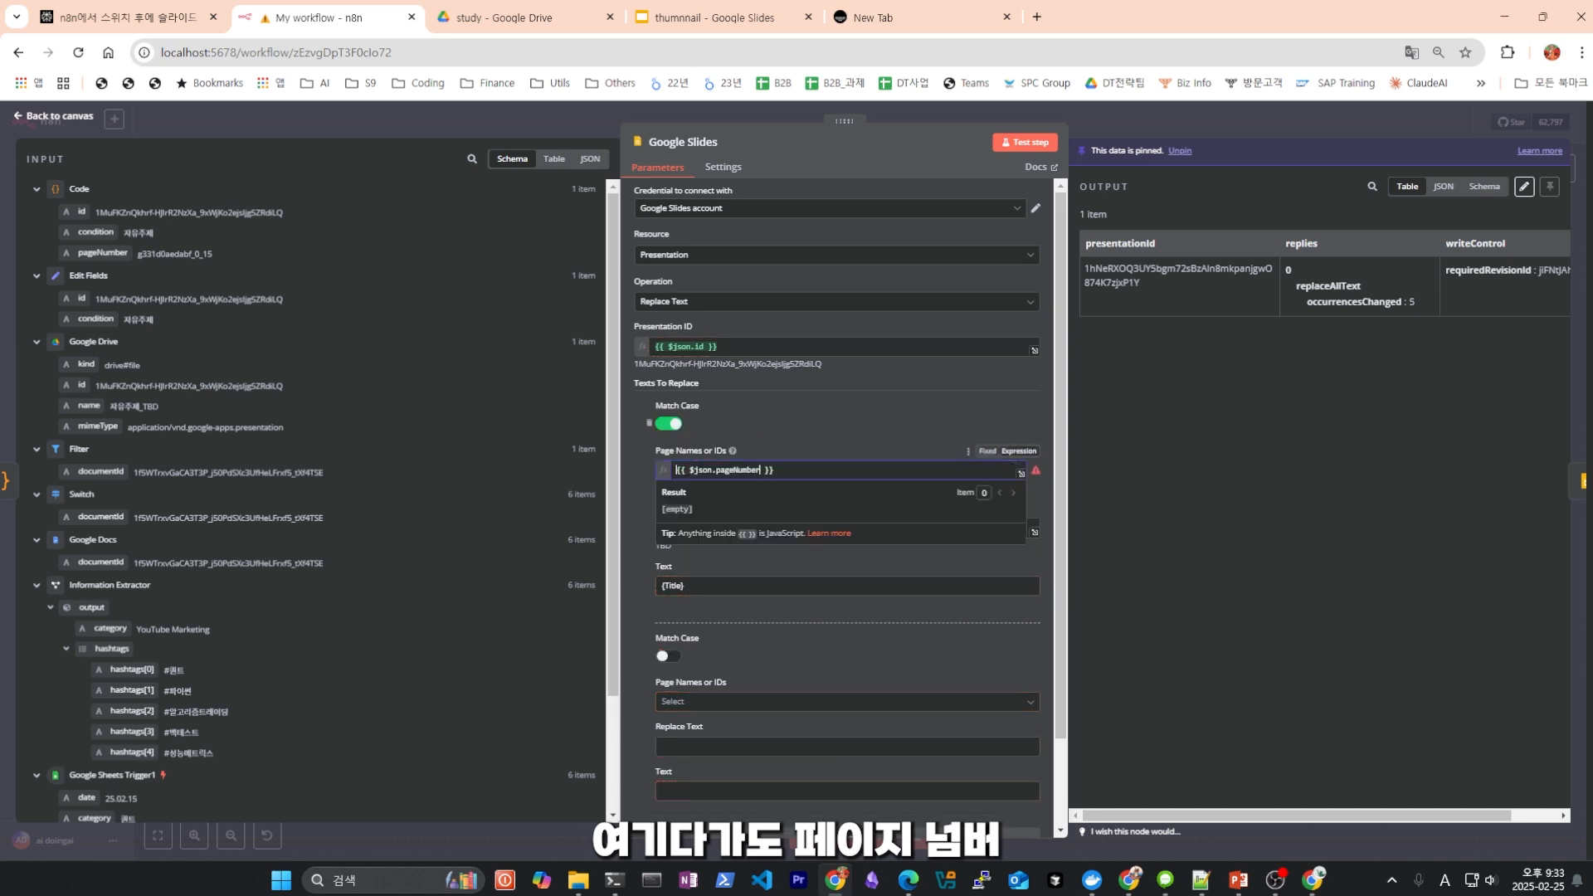
{"action": "key", "text": "Escape"}
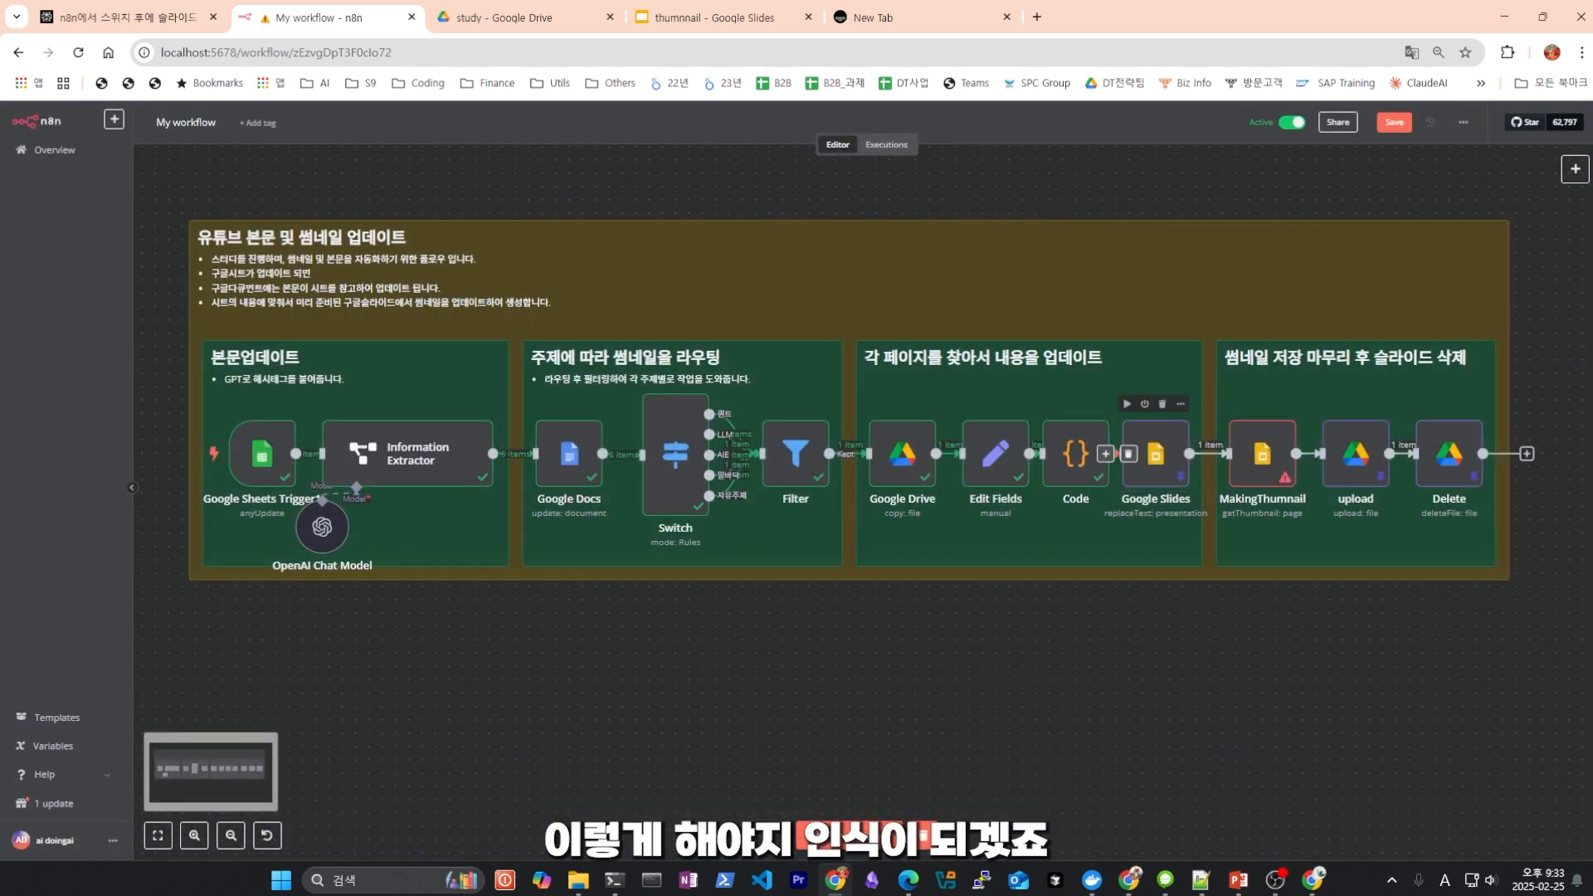
{"action": "double_click", "coordinate": [1154, 453]}
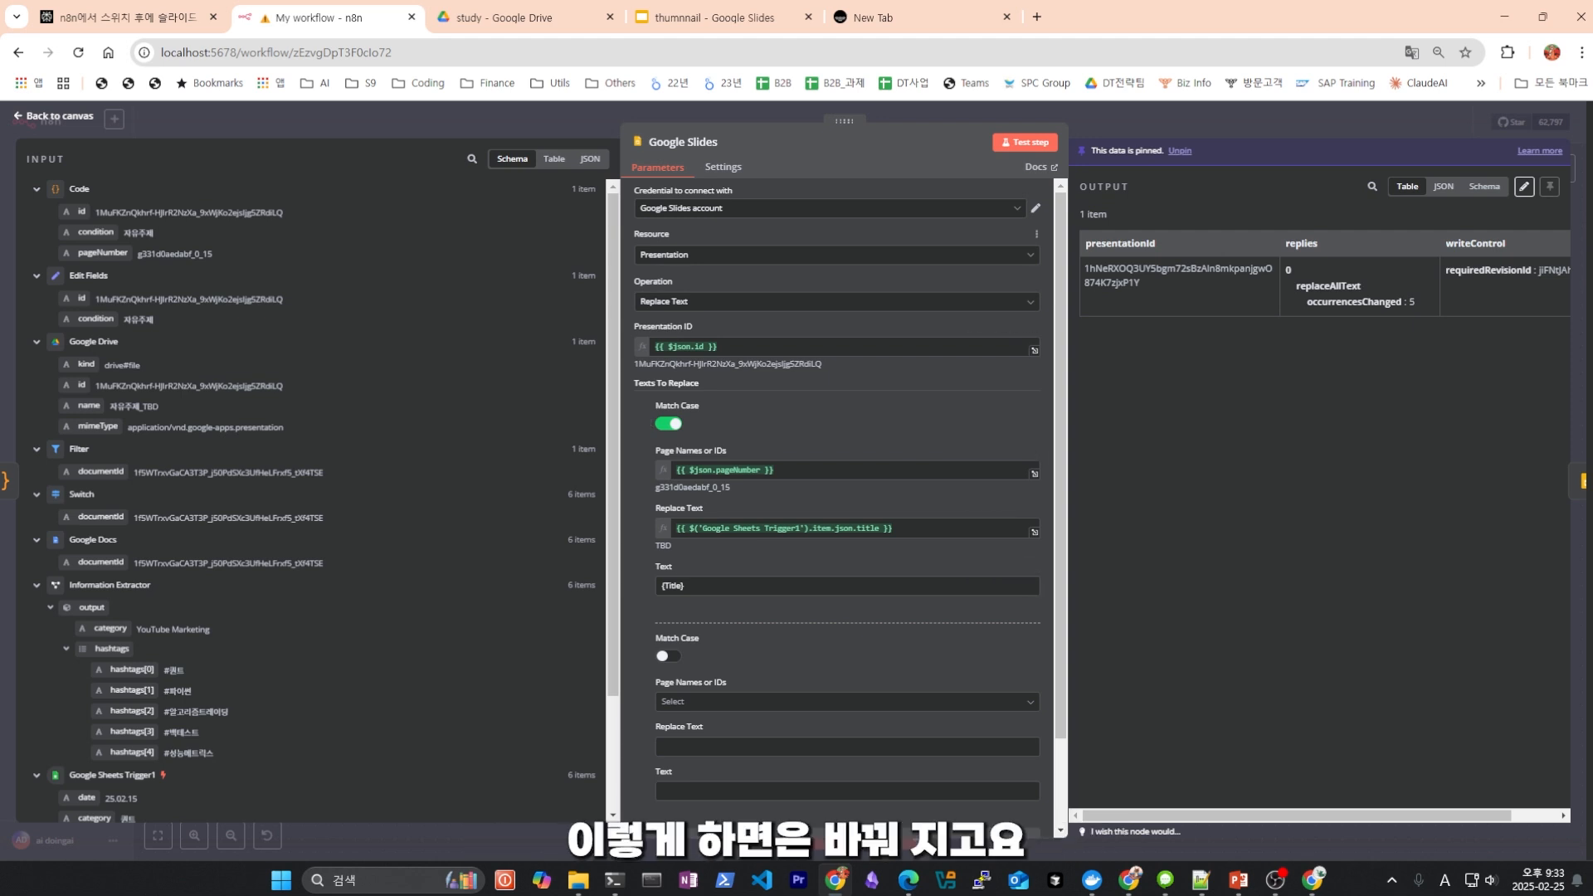
{"action": "key", "text": "Escape"}
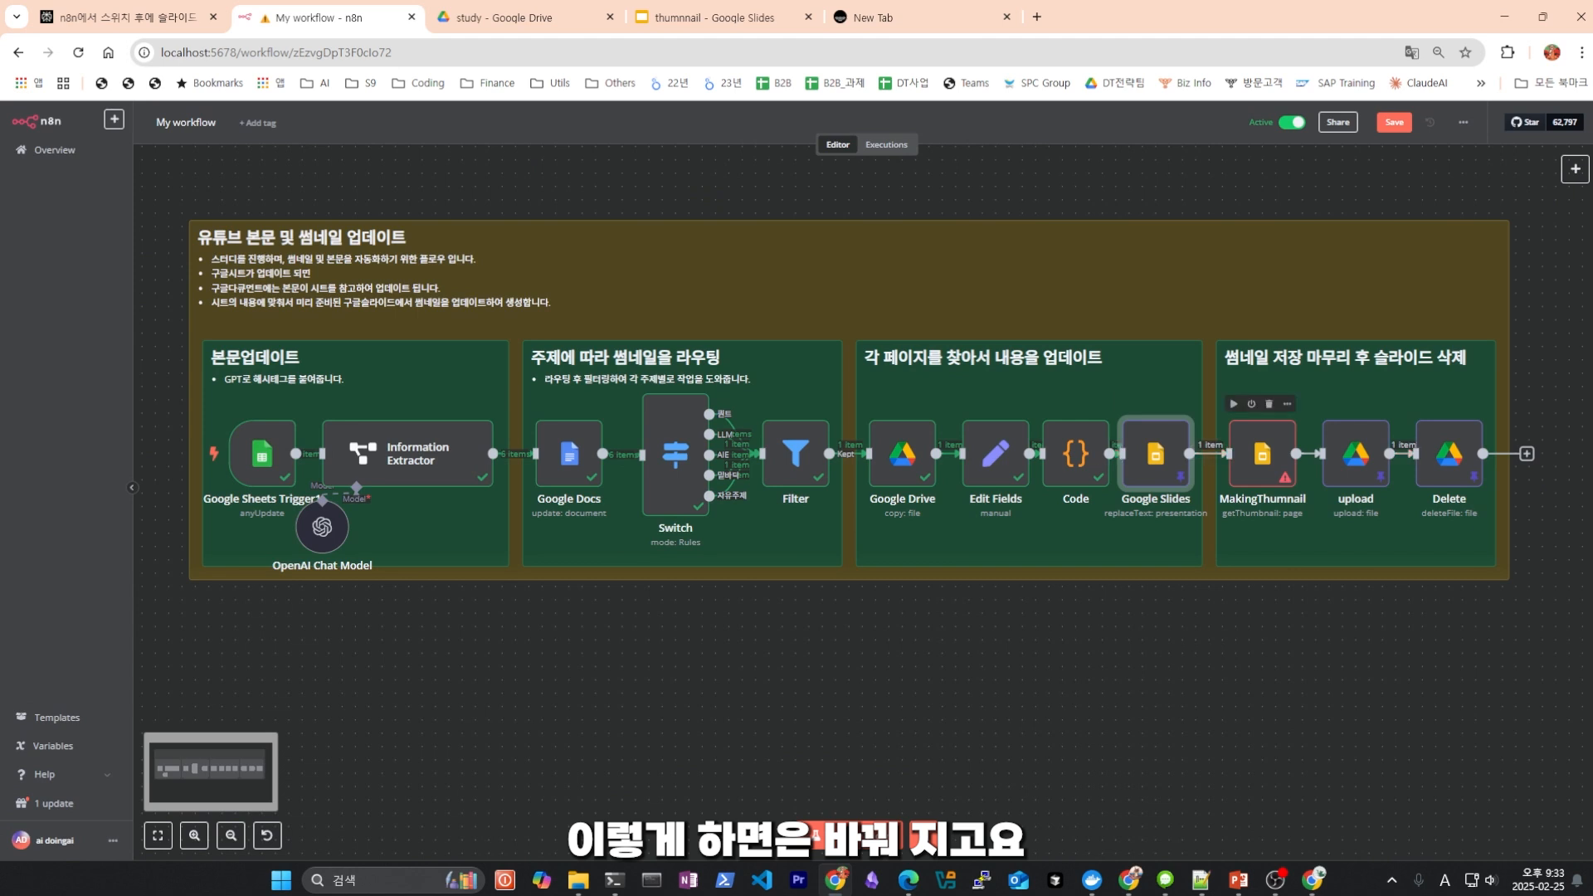
Test the MakingThumnail node to generate the thumbnail image of the selected slide page.
{"action": "double_click", "coordinate": [1261, 452]}
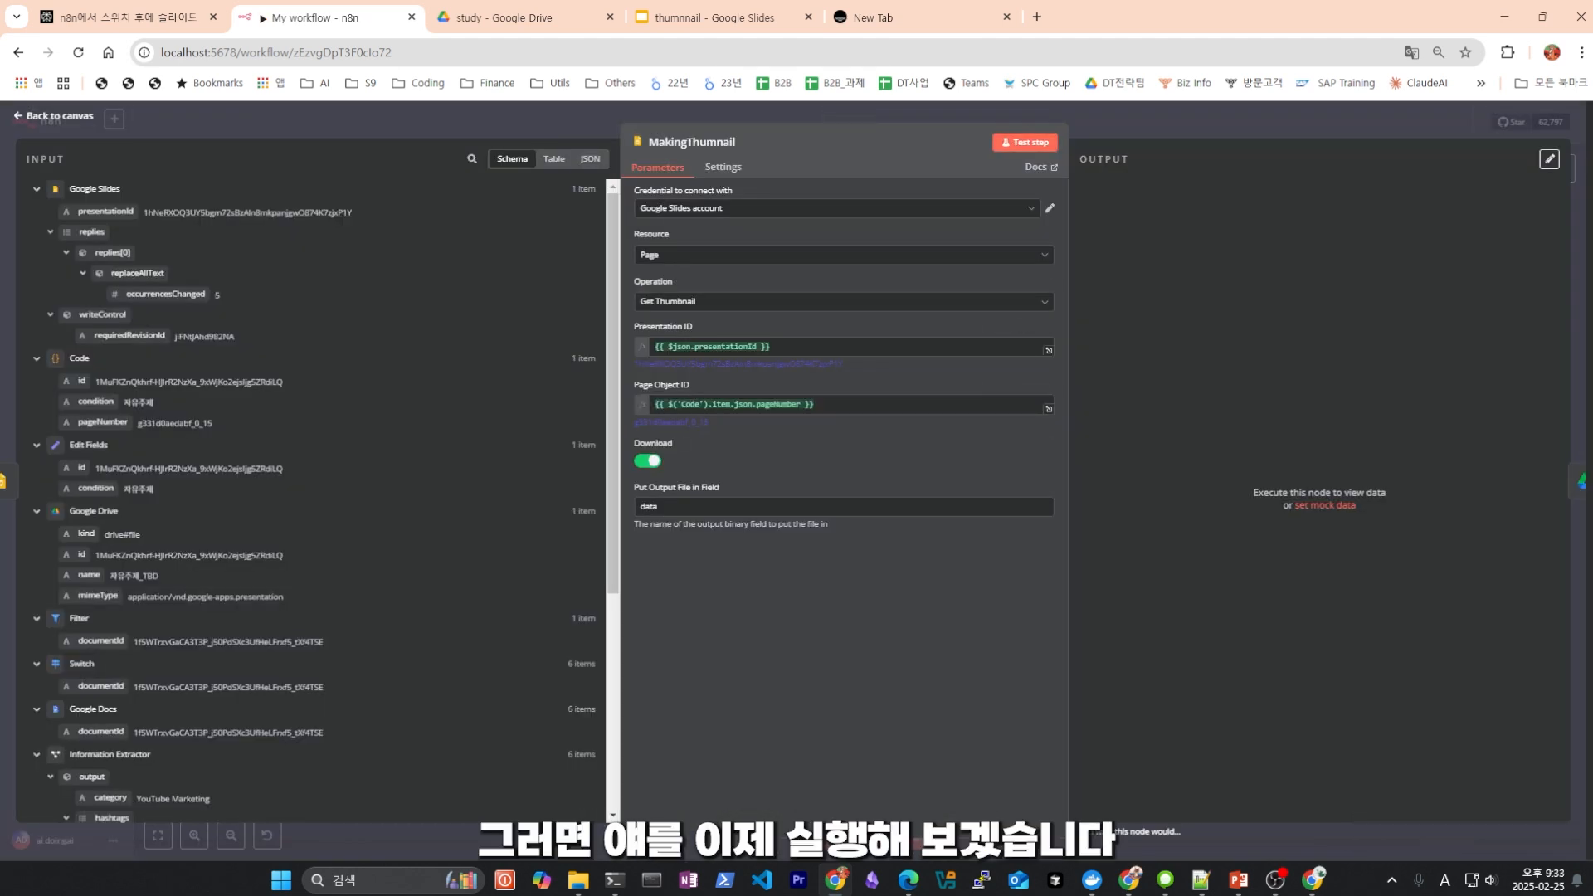
{"action": "left_click", "coordinate": [1026, 142]}
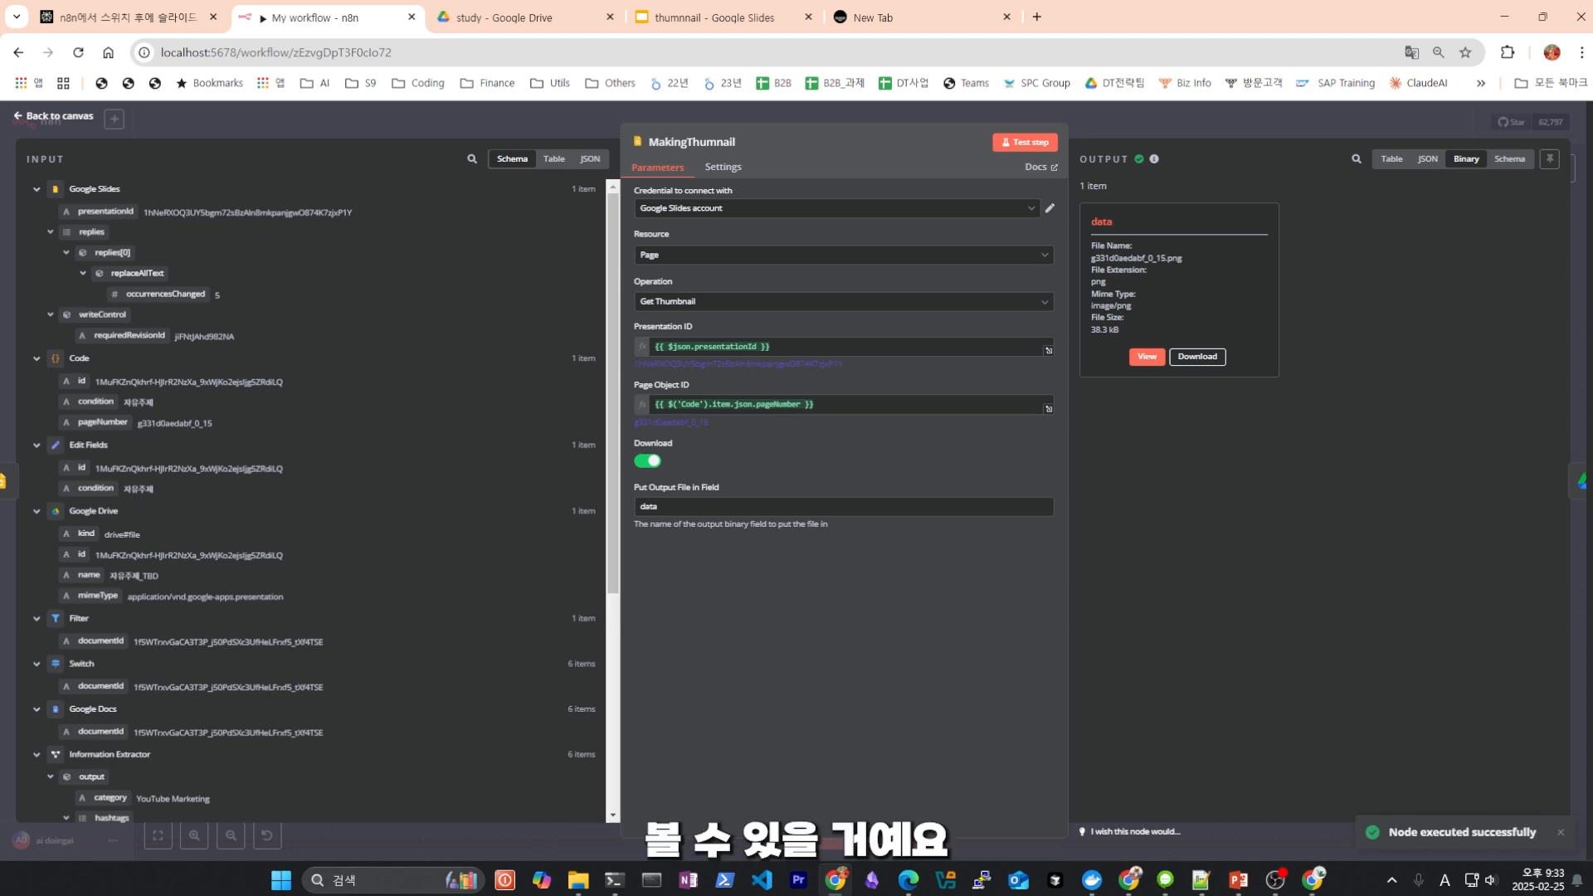
Preview the MakingThumnail node's output image, download it as a PNG file and return to the canvas.
{"action": "left_click", "coordinate": [1147, 357]}
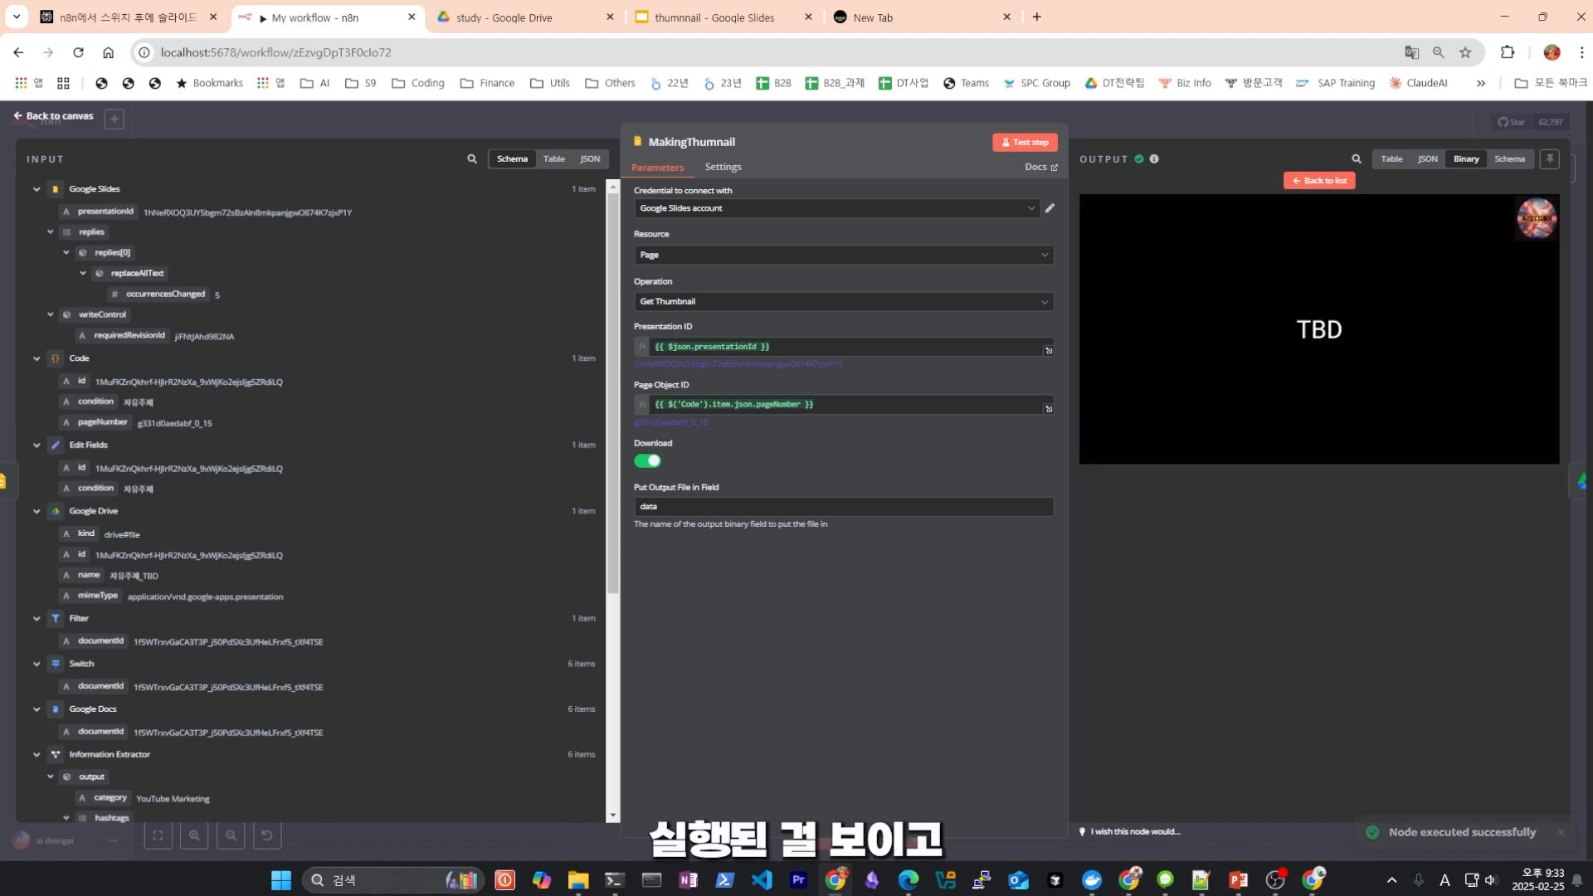
{"action": "left_click", "coordinate": [1319, 180]}
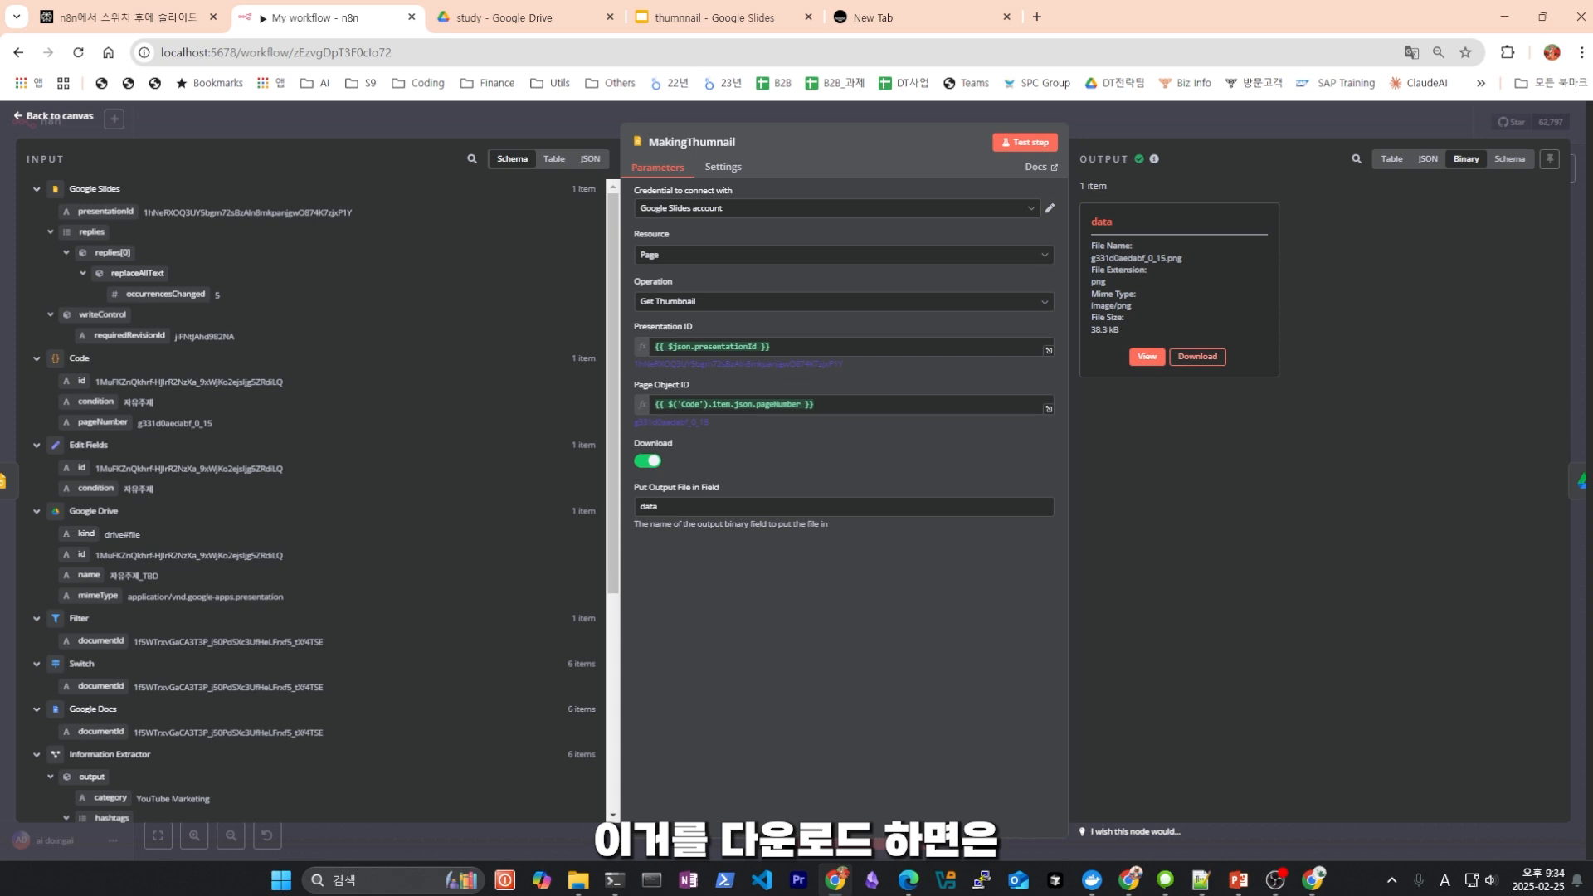
{"action": "left_click", "coordinate": [1196, 357]}
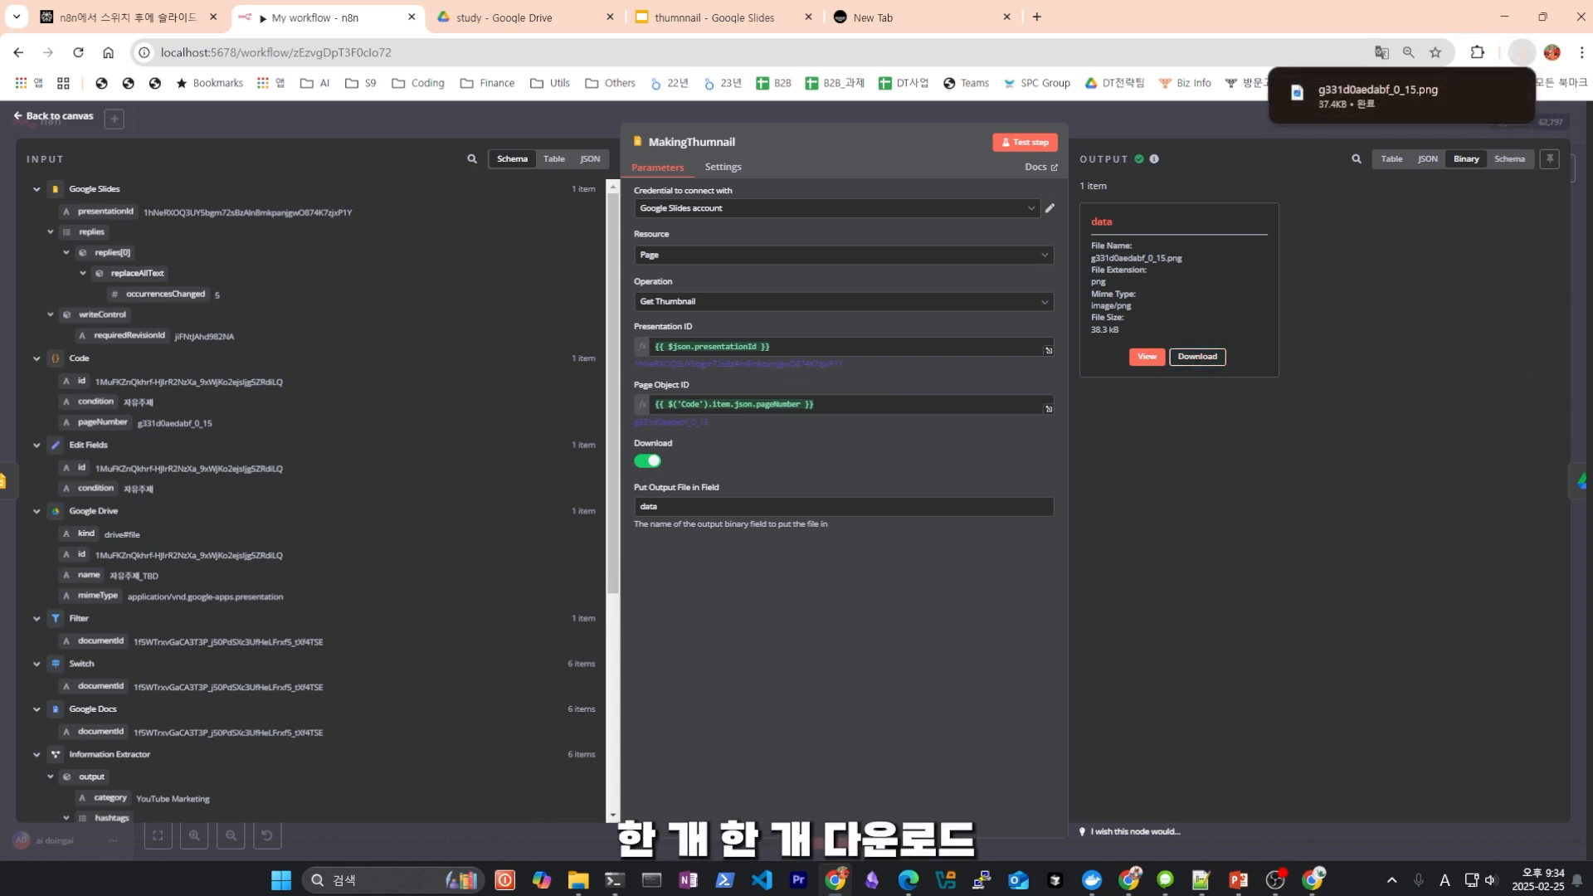
{"action": "key", "text": "Escape"}
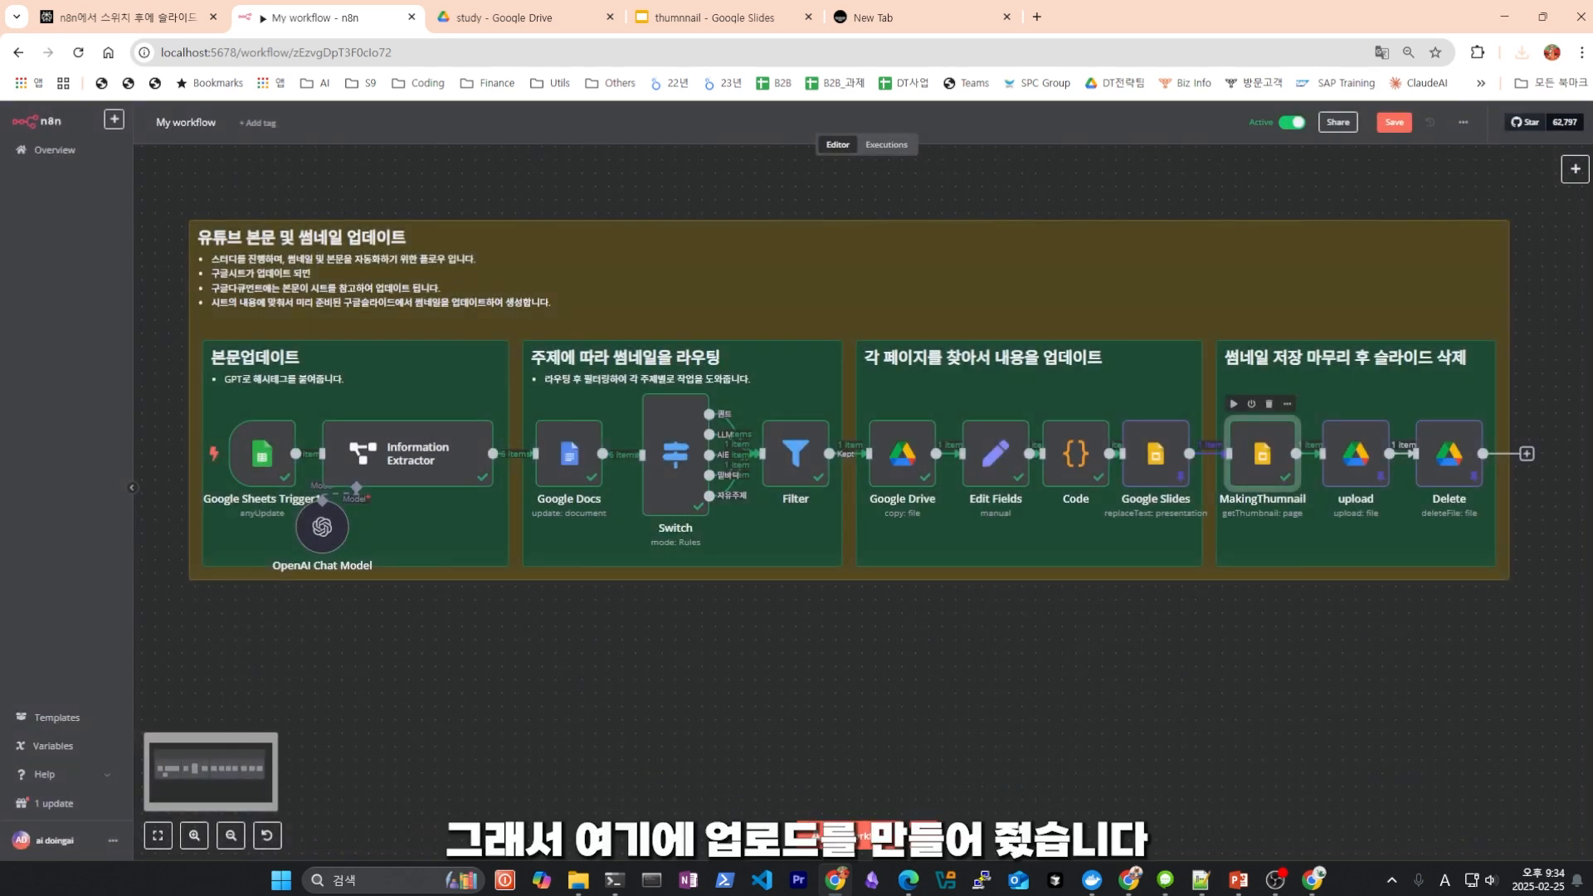
Review the upload node's data input field and its File Name expression {{ $('Google Drive').item.json.name }}.png against the input schema.
{"action": "double_click", "coordinate": [1356, 453]}
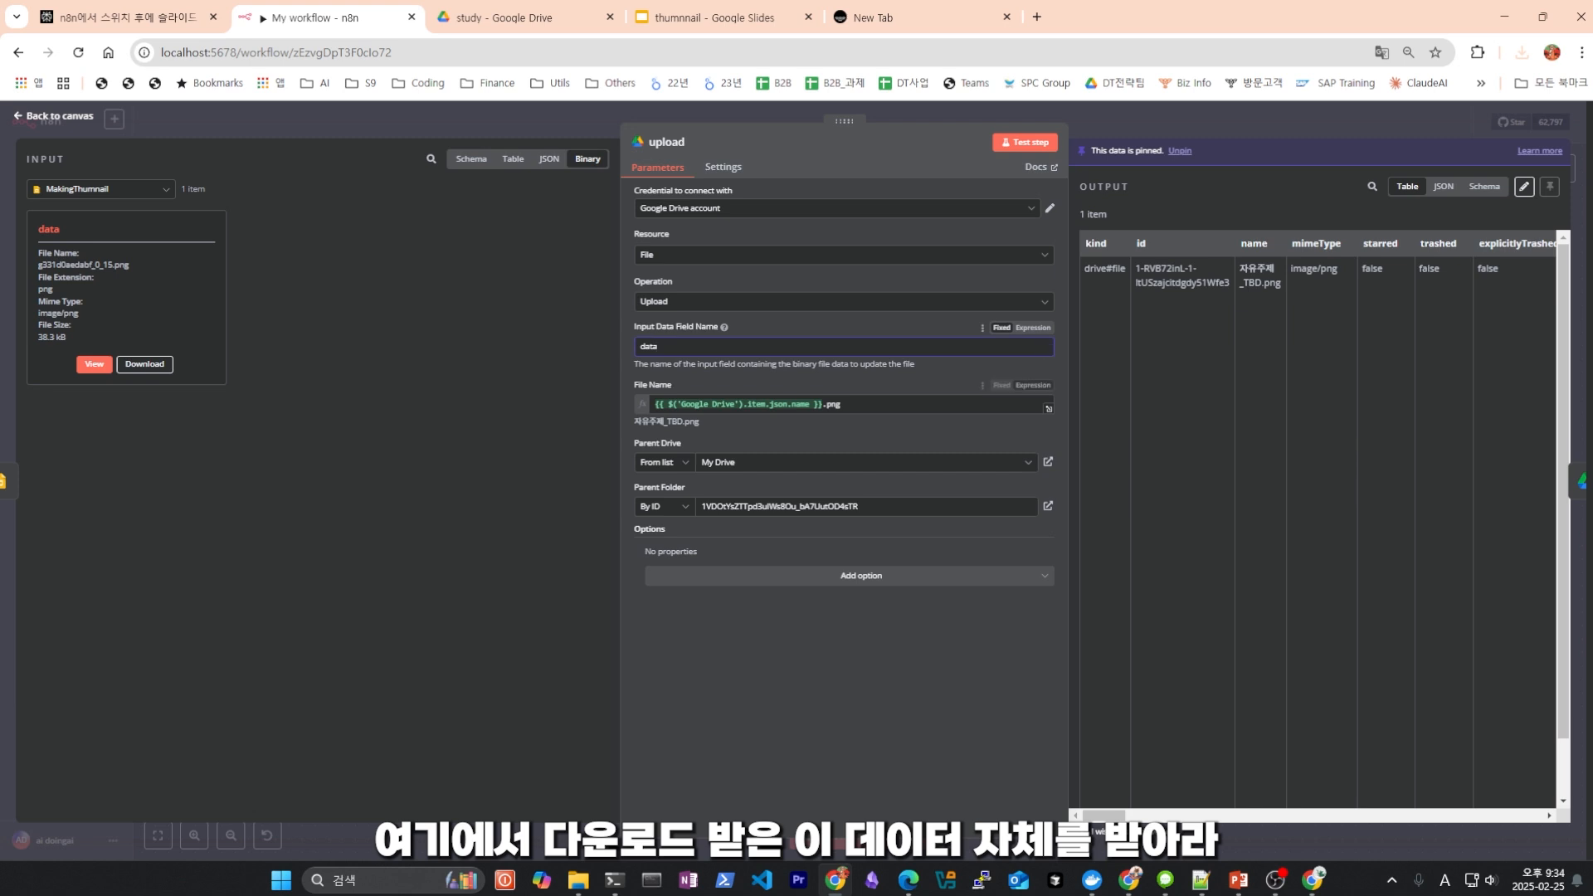
{"action": "left_click", "coordinate": [1040, 404]}
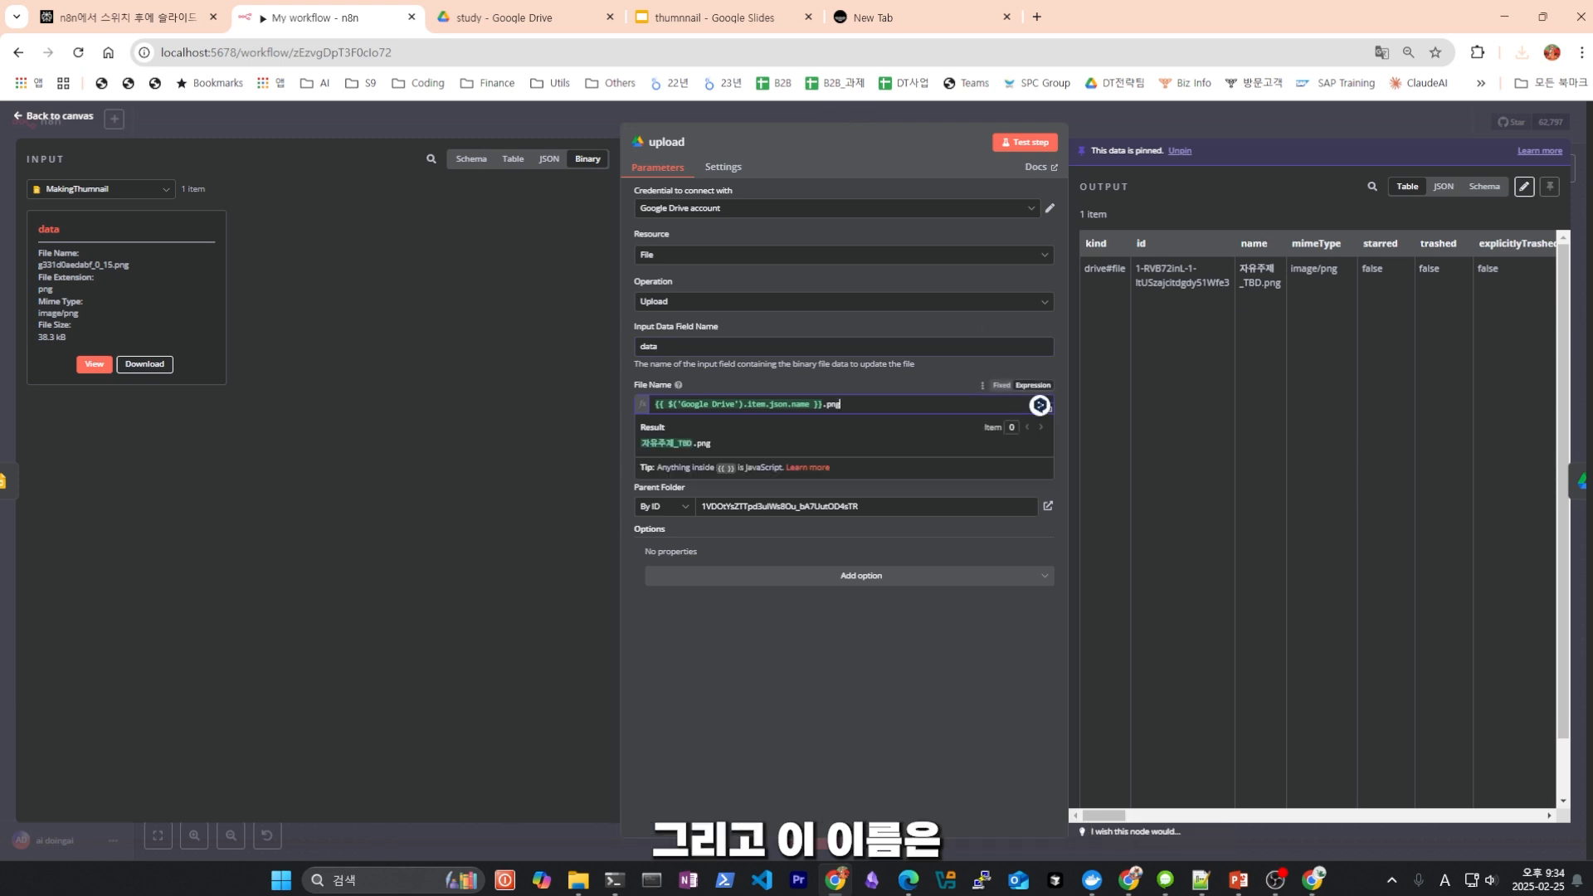
{"action": "left_click", "coordinate": [471, 158]}
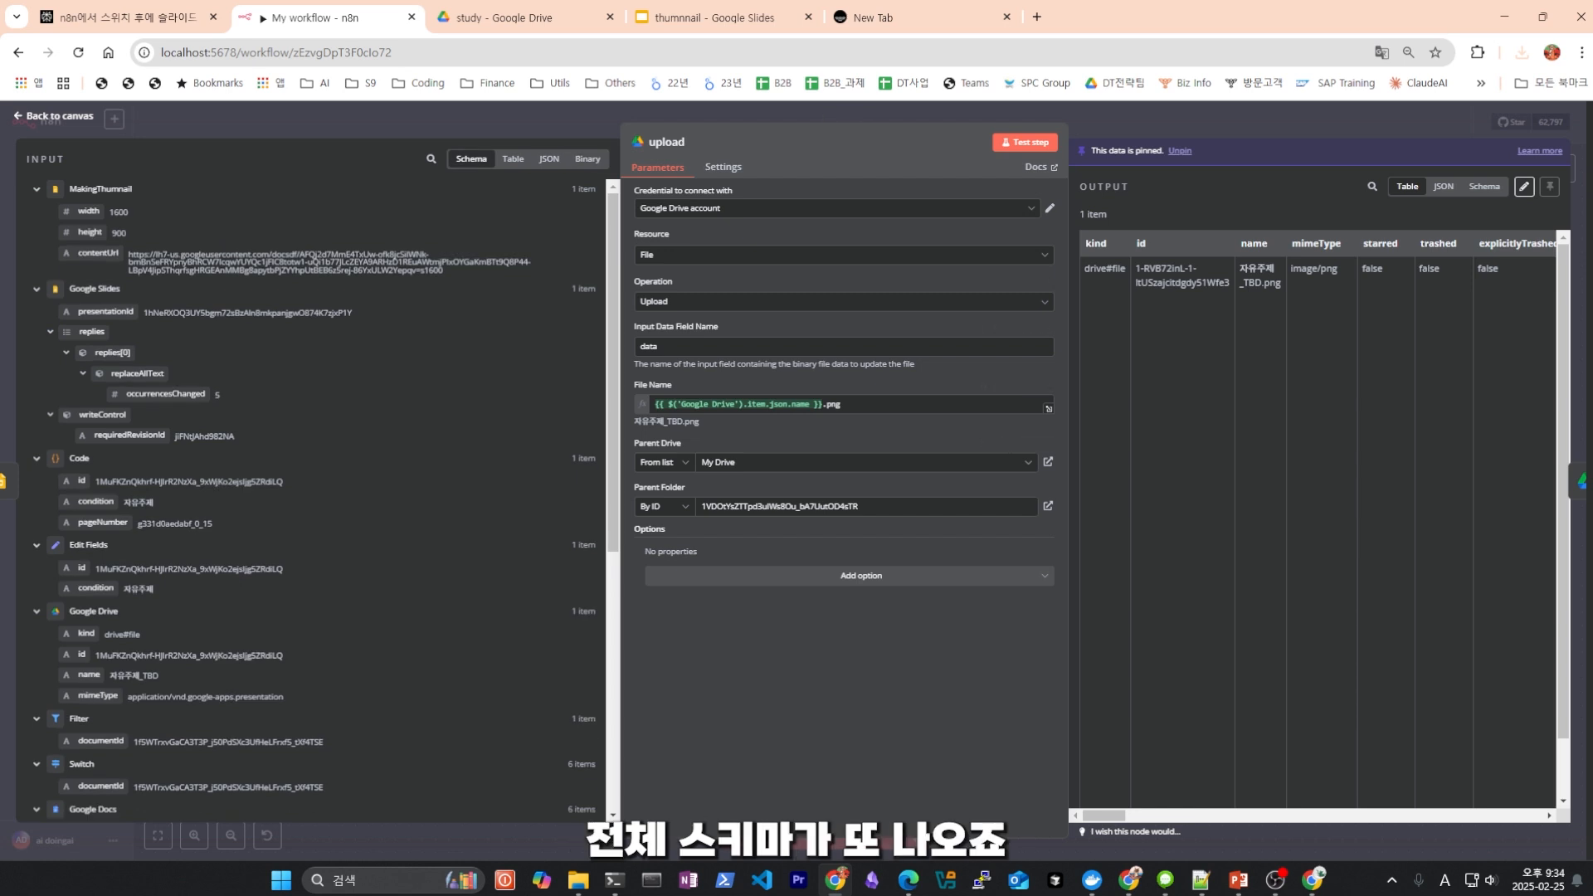
{"action": "scroll", "coordinate": [311, 498], "scroll_direction": "down", "scroll_amount": 4}
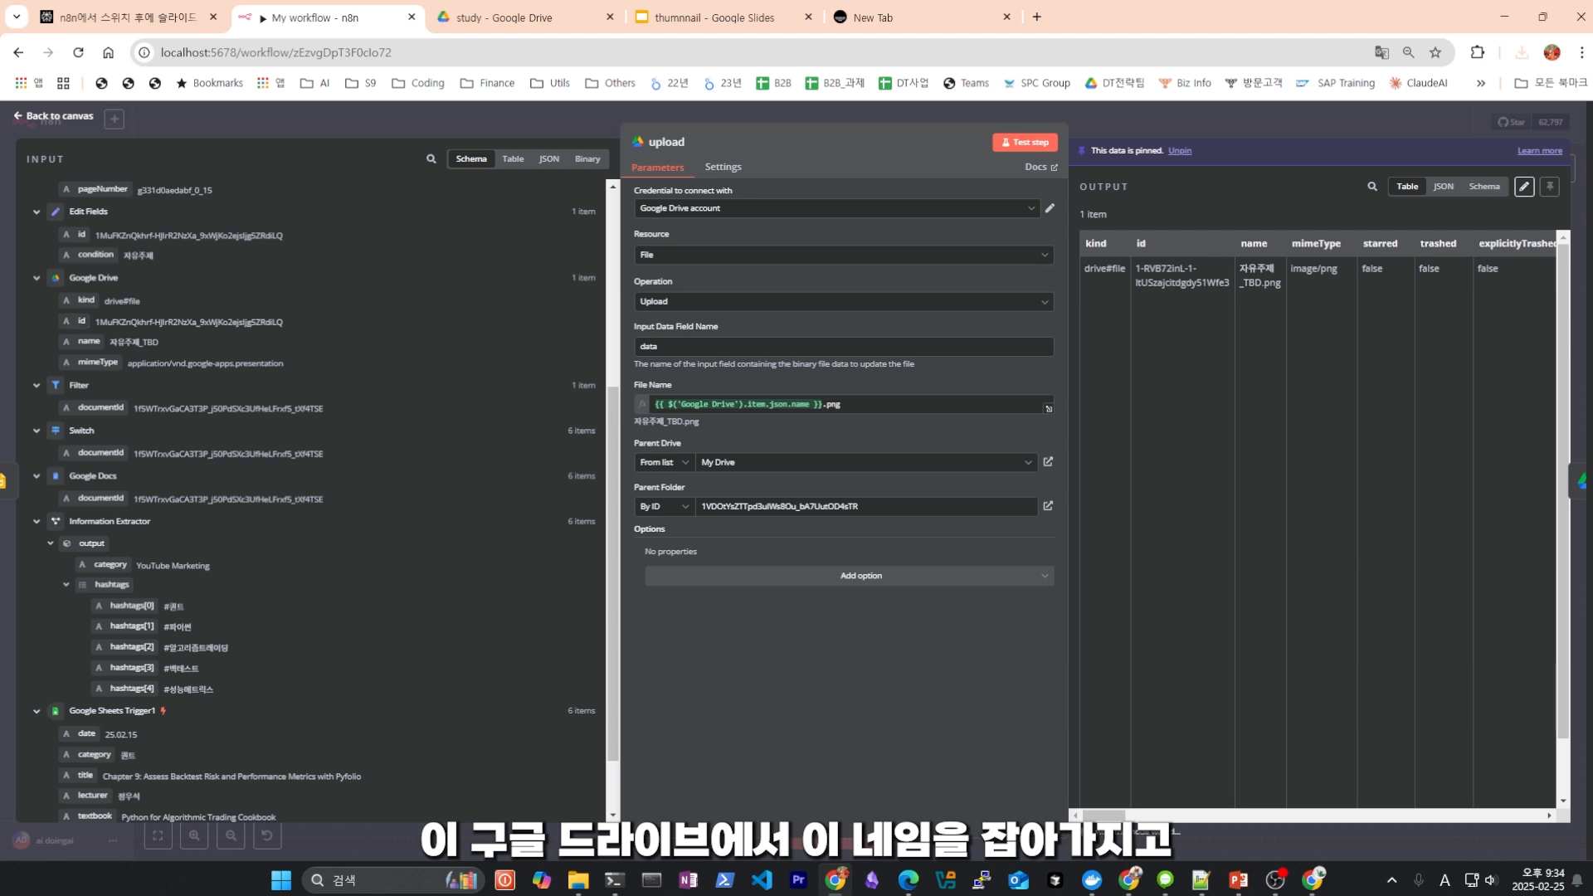
{"action": "left_click_drag", "start_coordinate": [88, 341], "coordinate": [133, 343]}
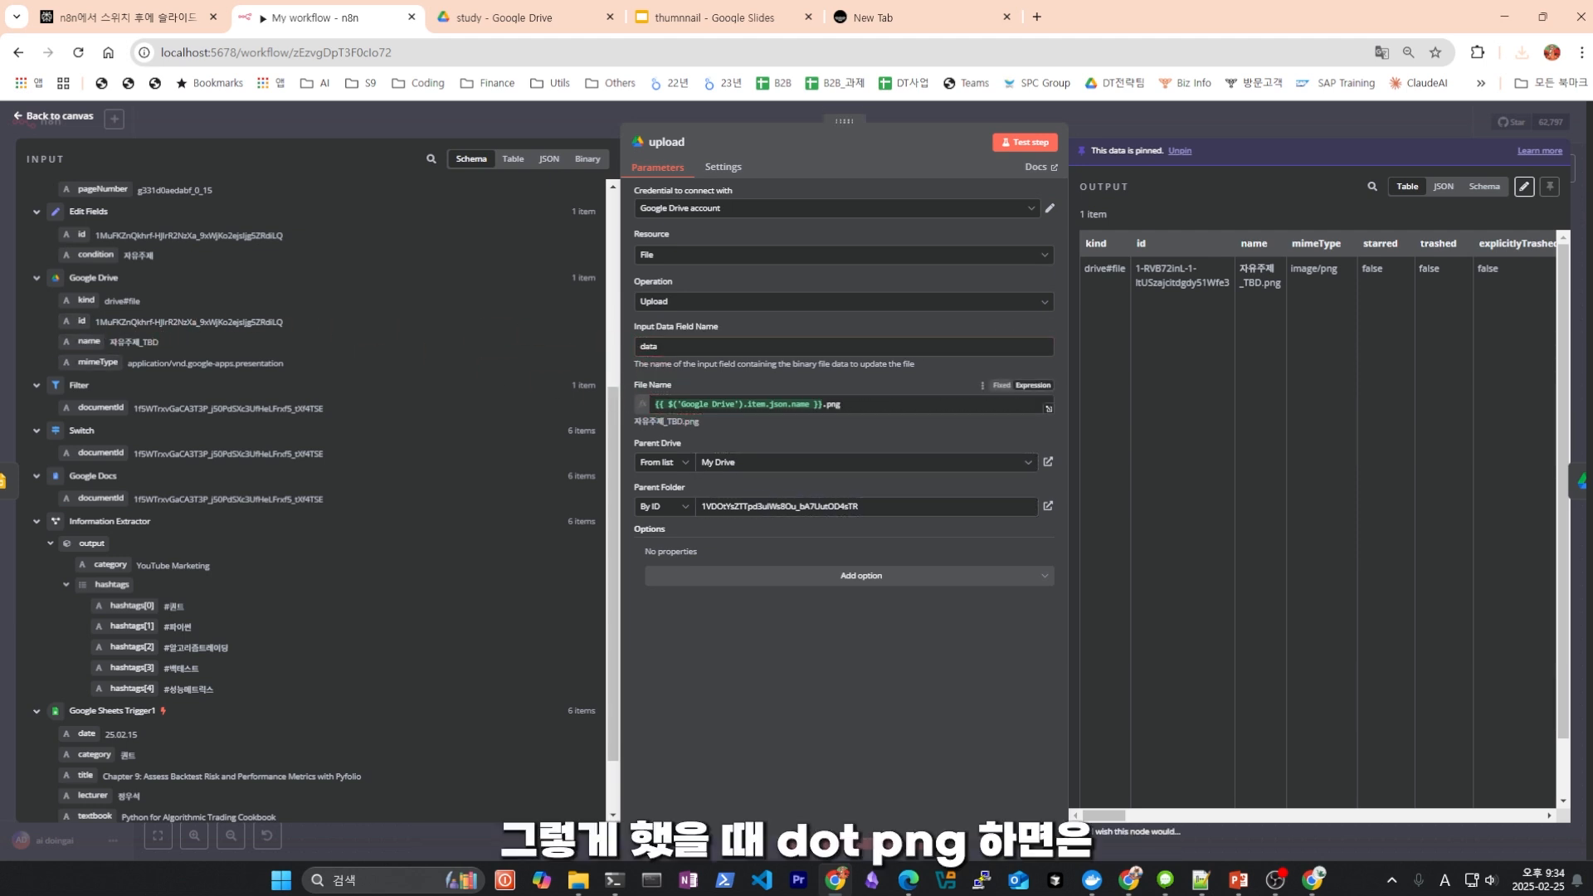
{"action": "left_click", "coordinate": [822, 404]}
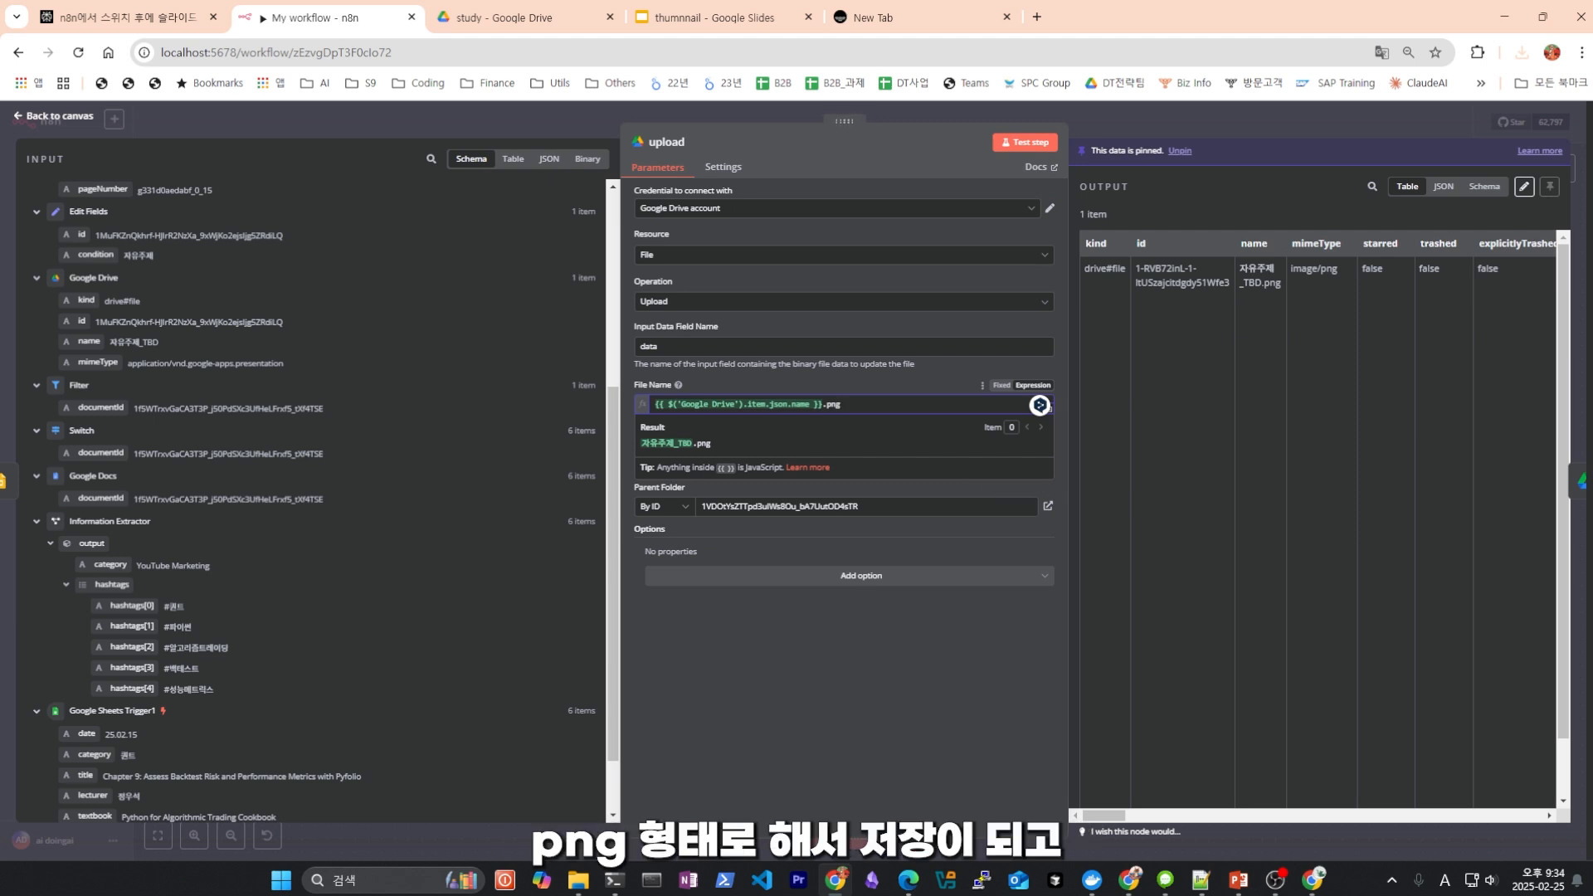
{"action": "left_click", "coordinate": [738, 647]}
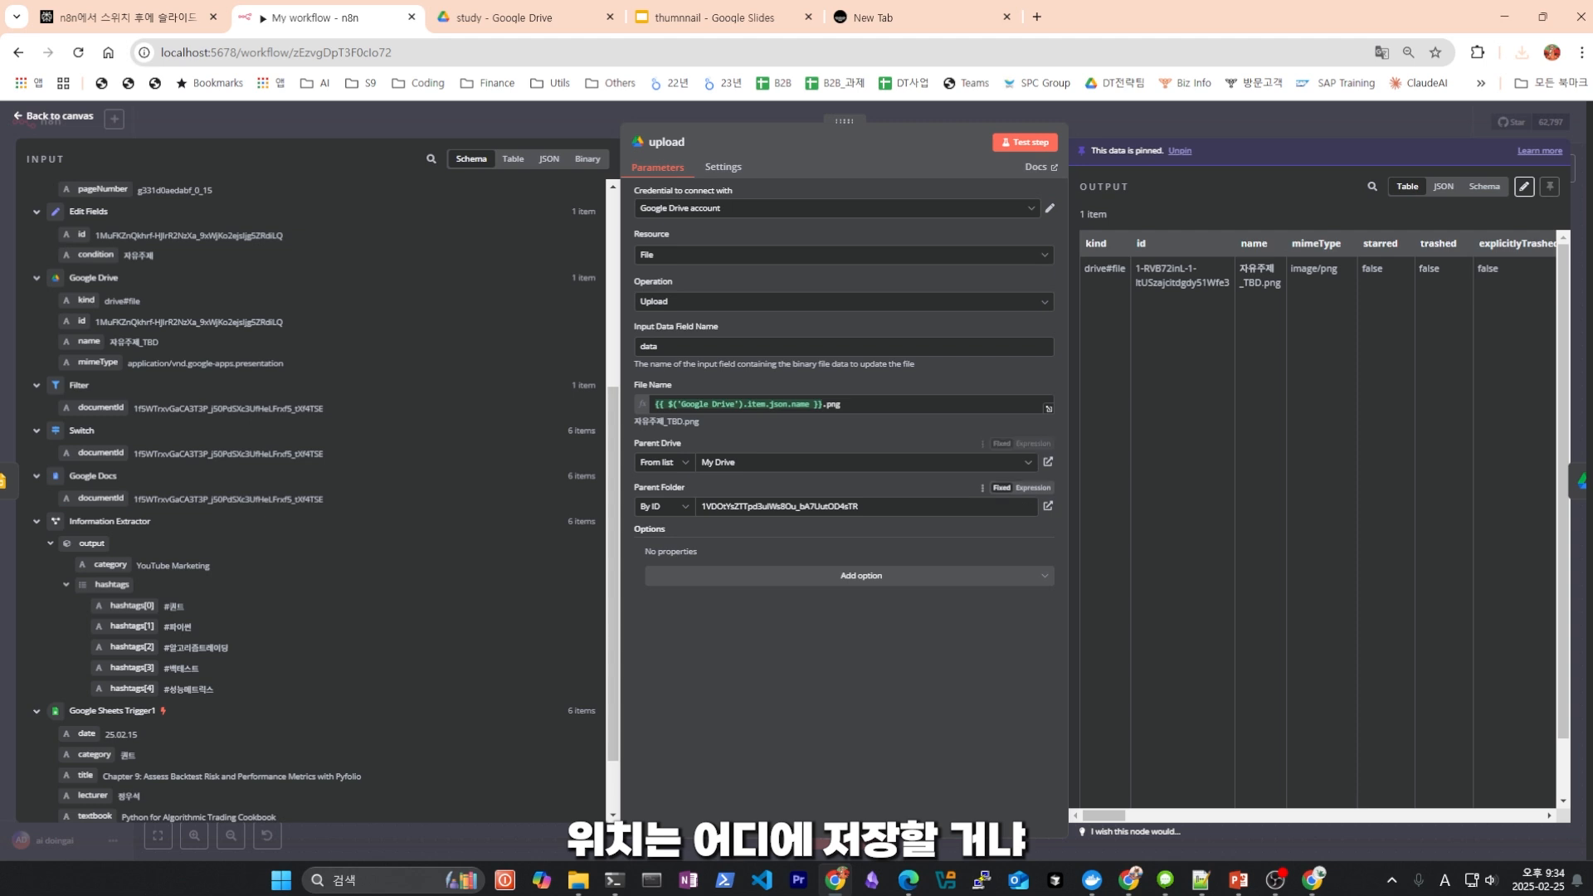
Locate the folder ID of study/img in Google Drive for the upload node's Parent Folder and return to the n8n canvas.
{"action": "left_click", "coordinate": [514, 16]}
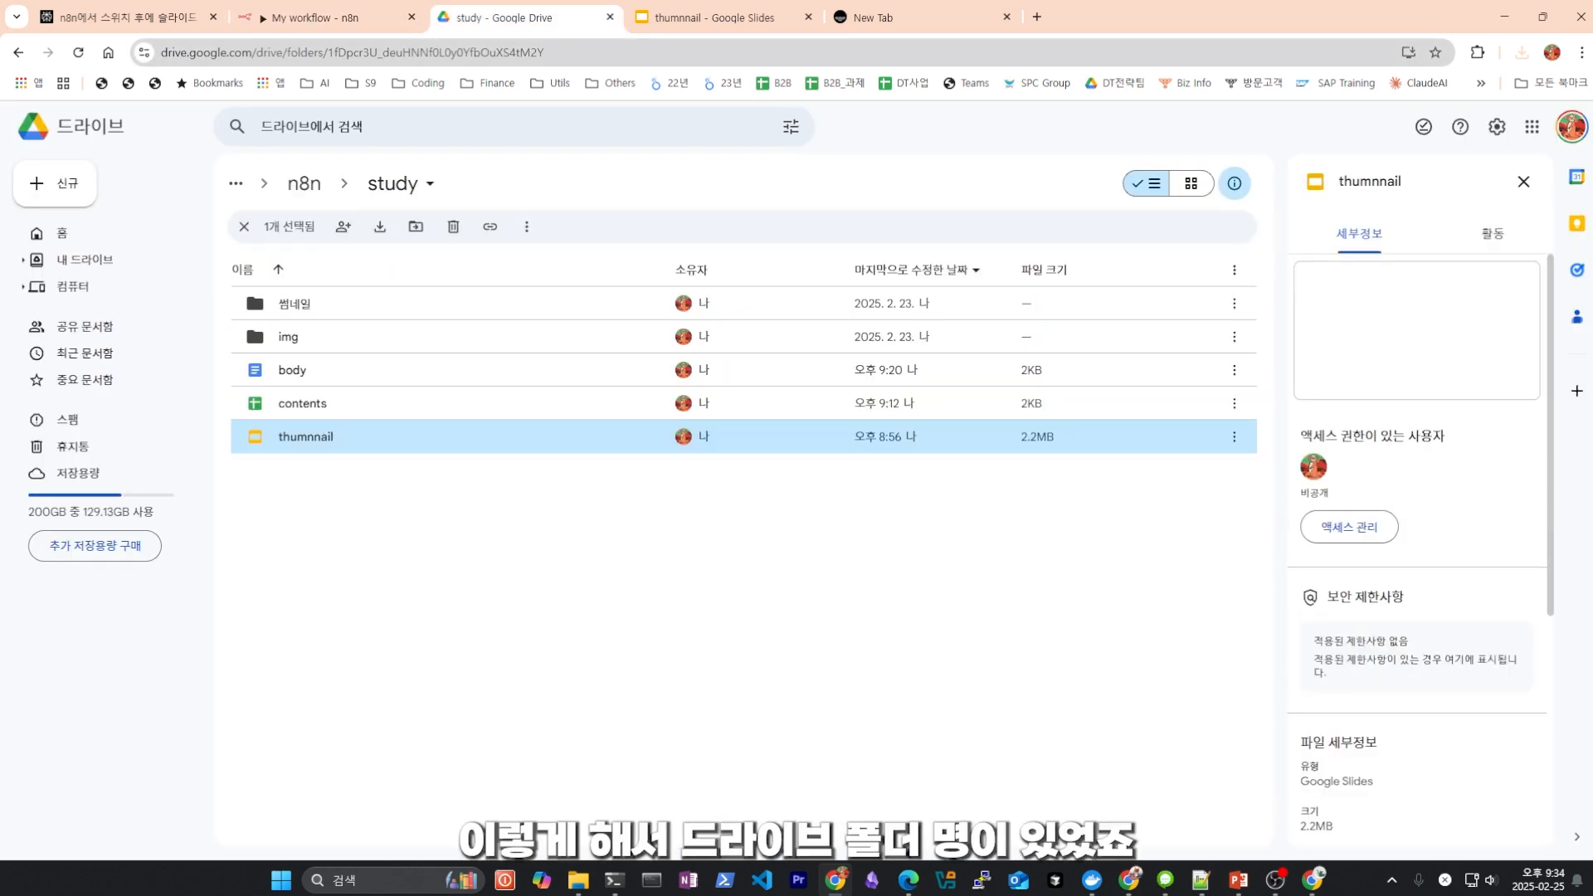
{"action": "left_click_drag", "start_coordinate": [366, 53], "coordinate": [583, 53]}
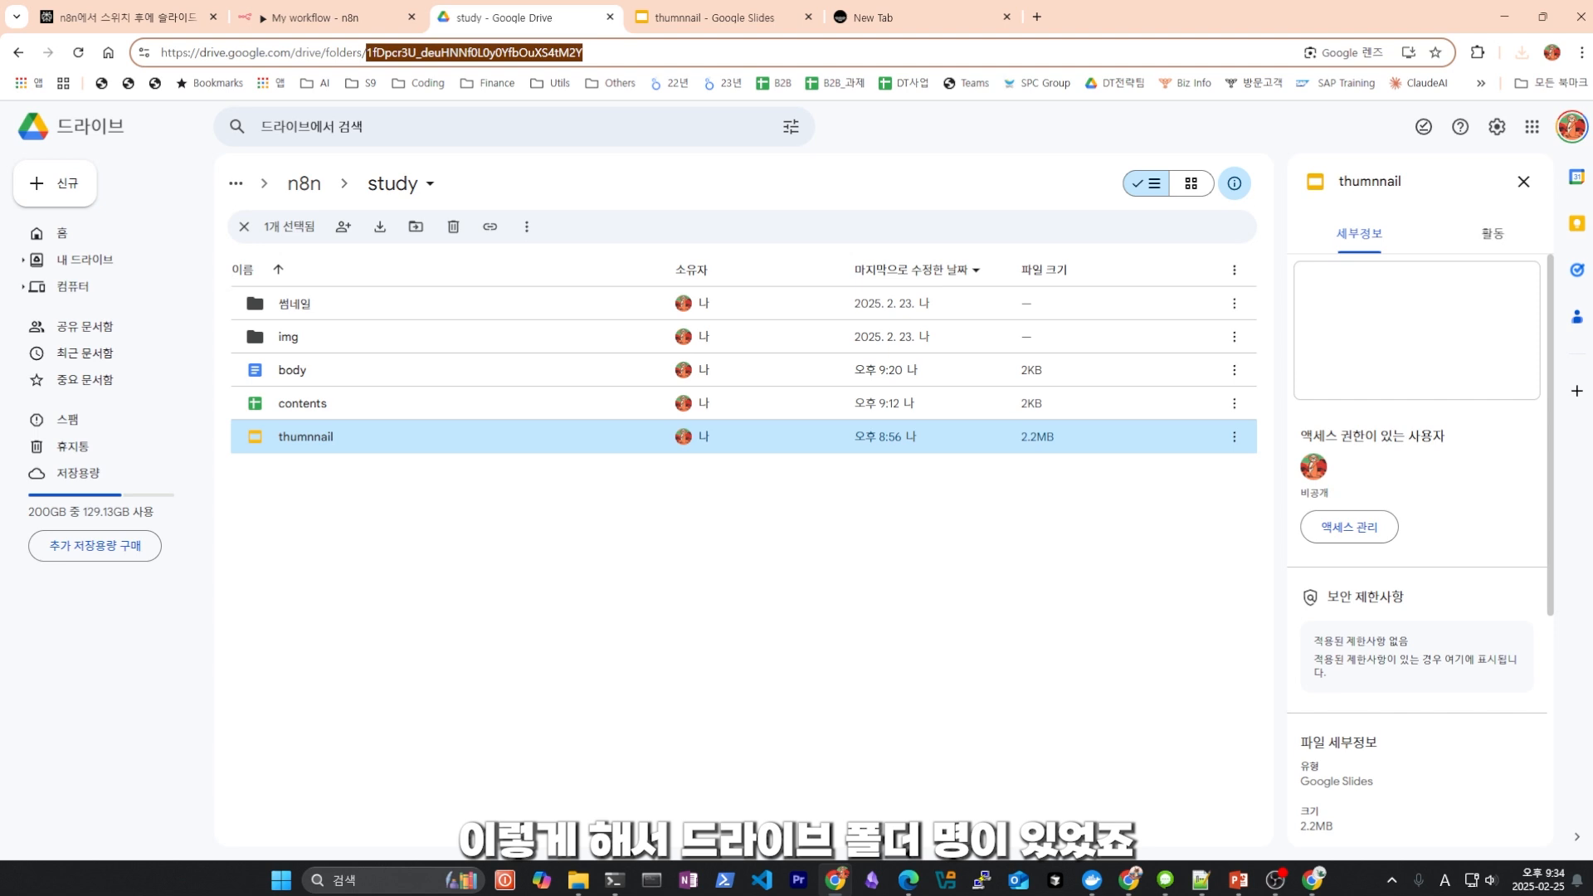
{"action": "double_click", "coordinate": [287, 336]}
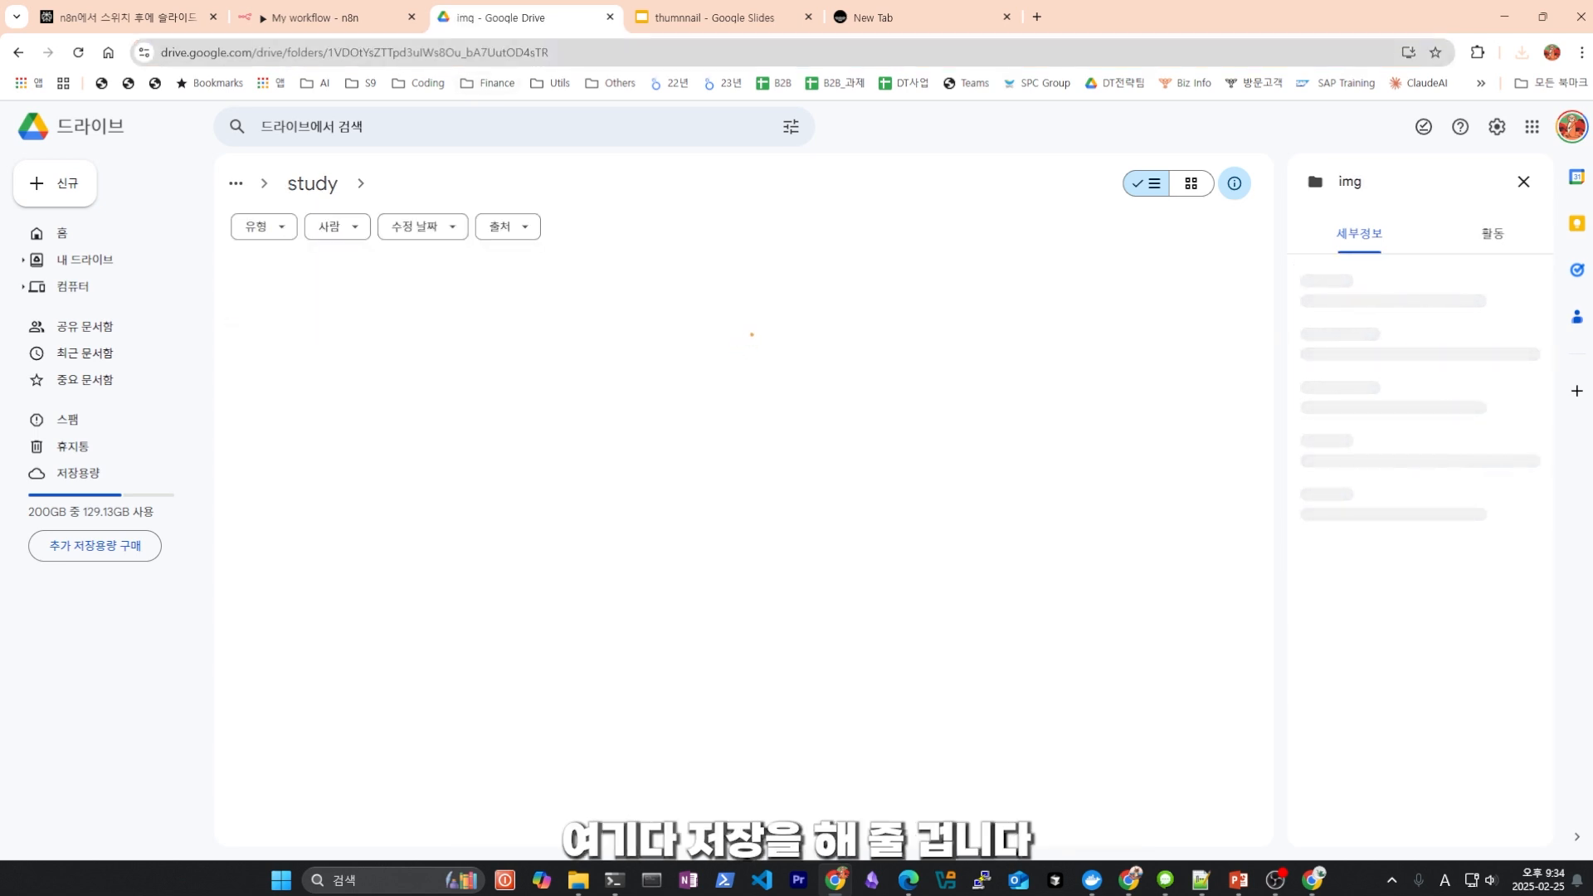
{"action": "left_click_drag", "start_coordinate": [366, 52], "coordinate": [587, 52]}
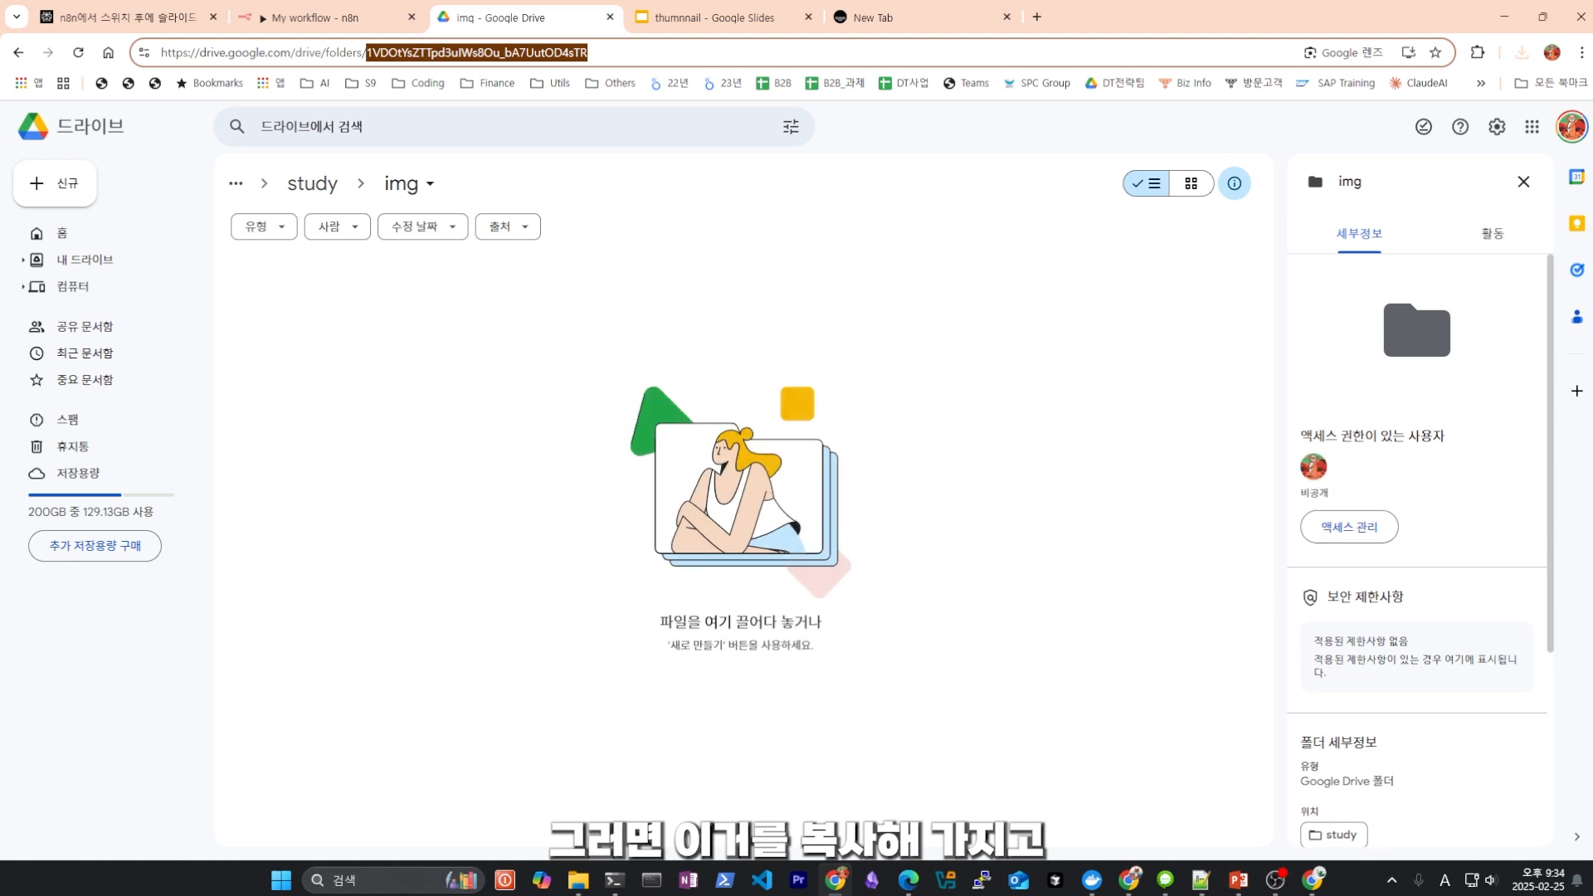
{"action": "left_click", "coordinate": [323, 17]}
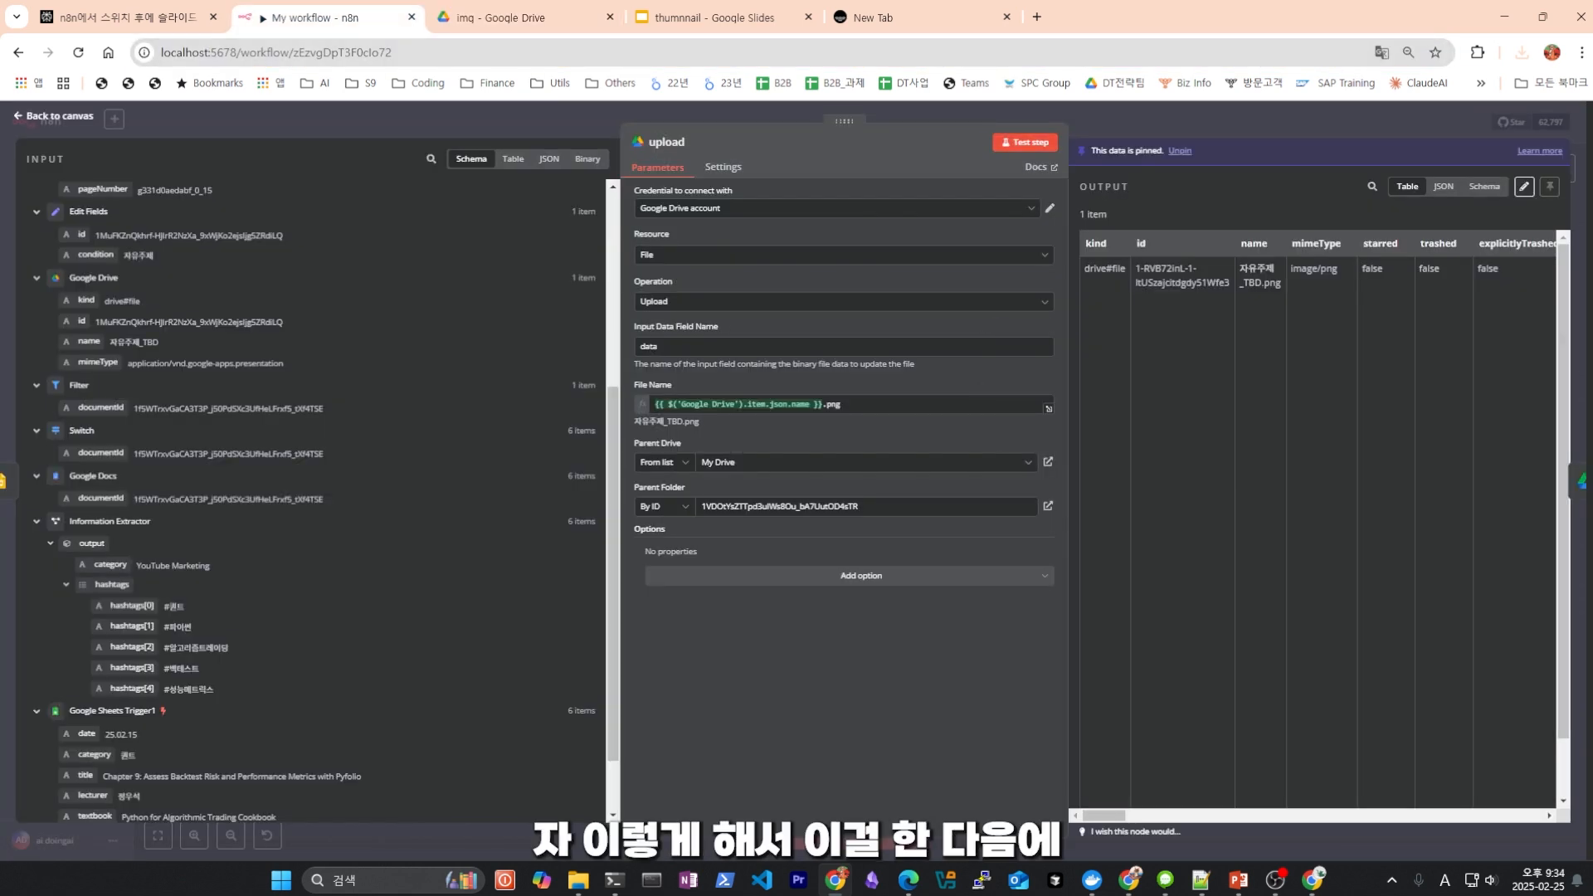
{"action": "key", "text": "Escape"}
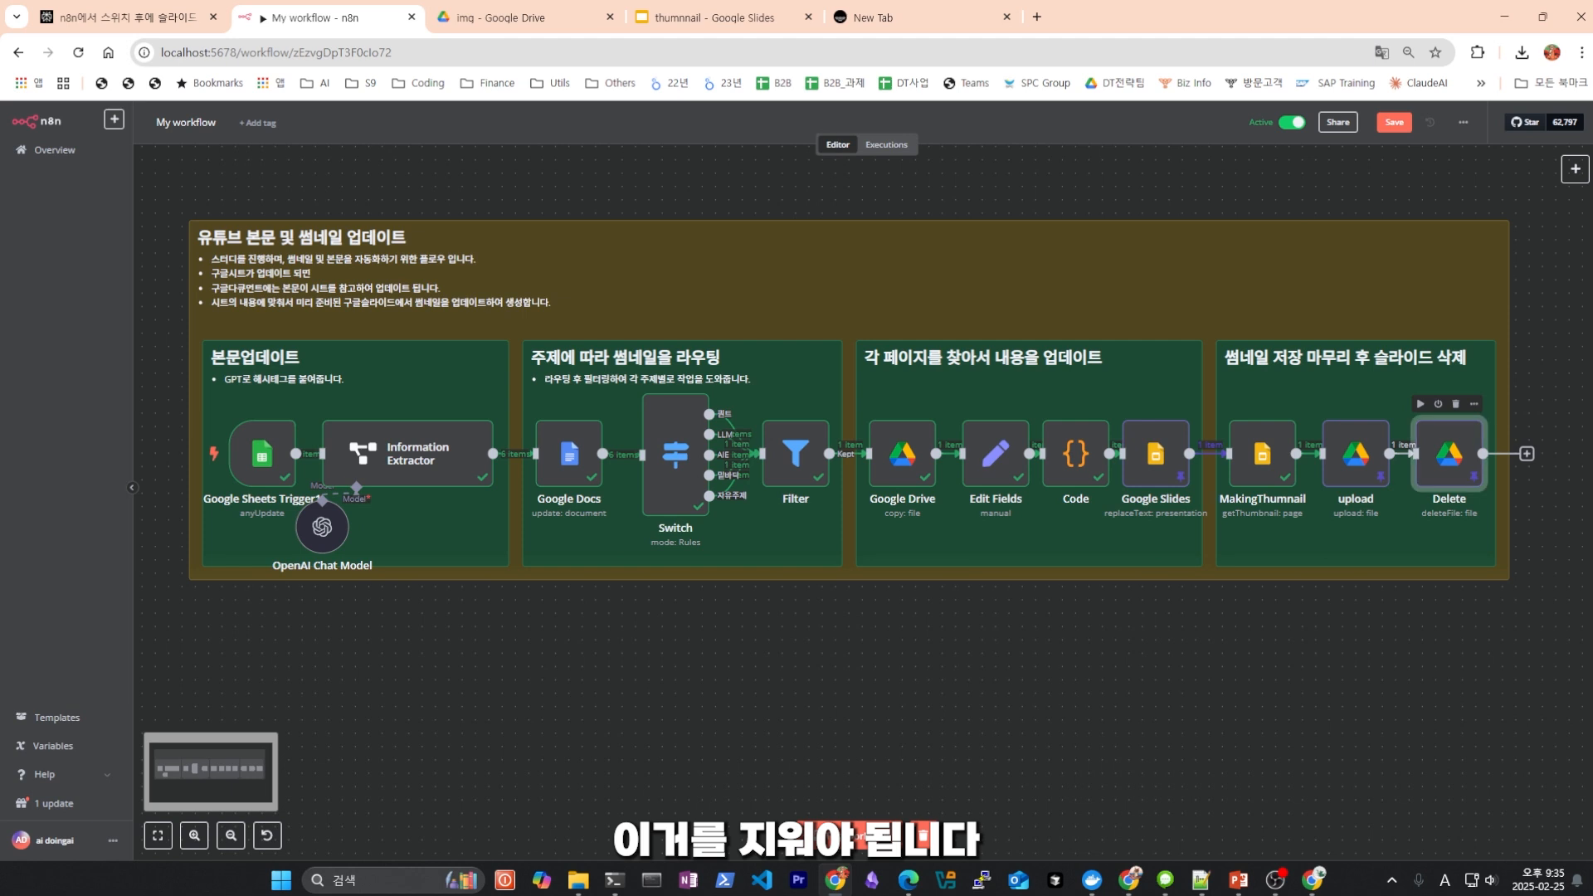
Clear the Delete node's File ID, map it to {{ $('Google Drive').item.json.id }} and return to the canvas.
{"action": "double_click", "coordinate": [1448, 453]}
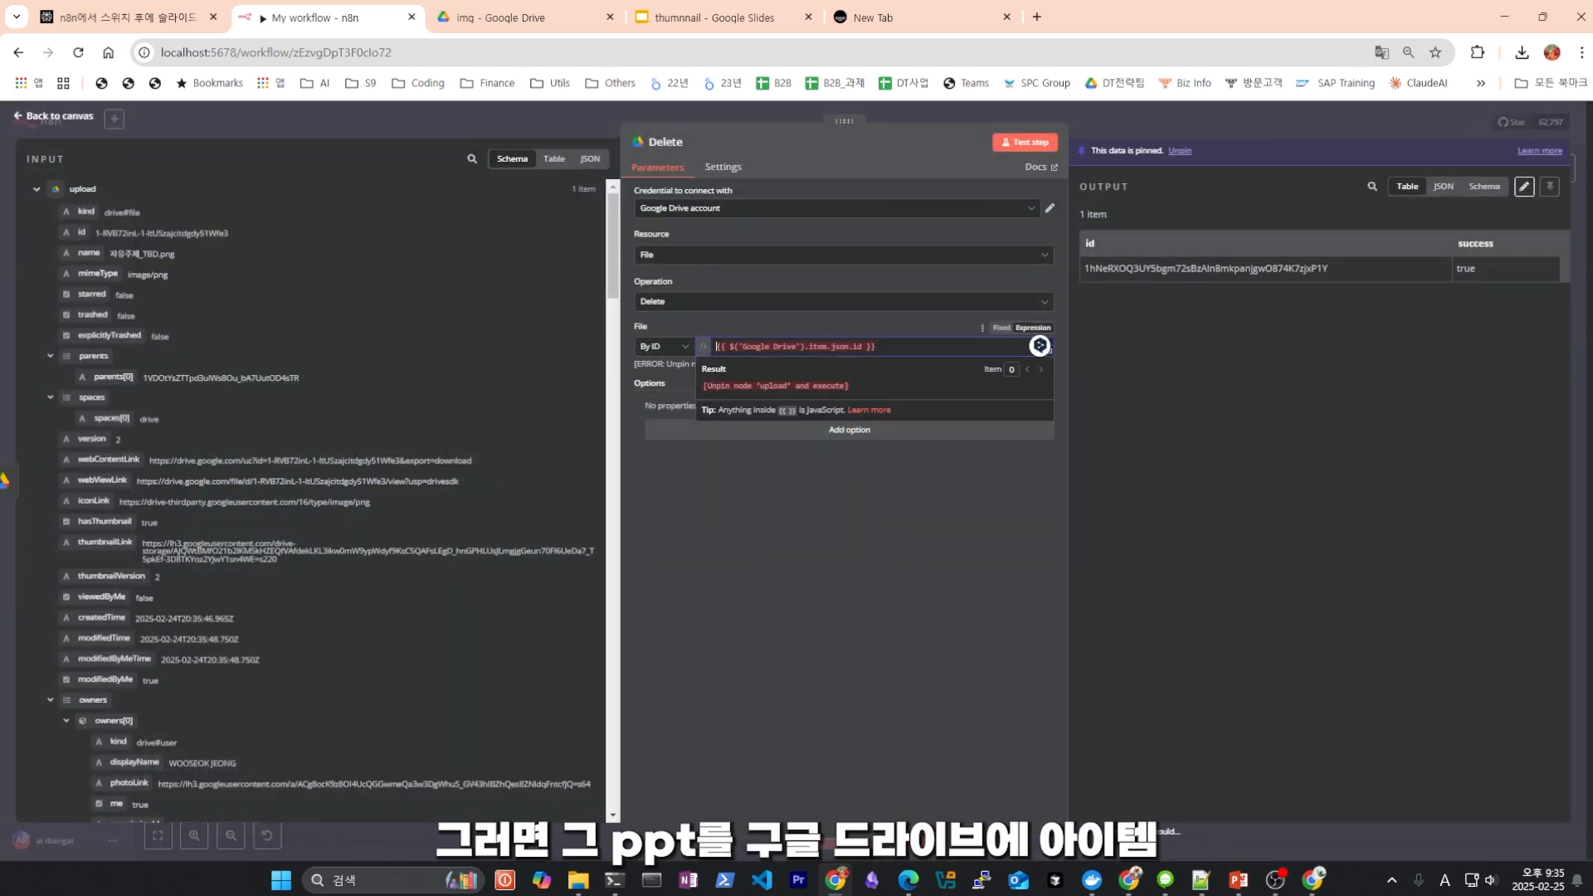
{"action": "key", "text": "ctrl+a"}
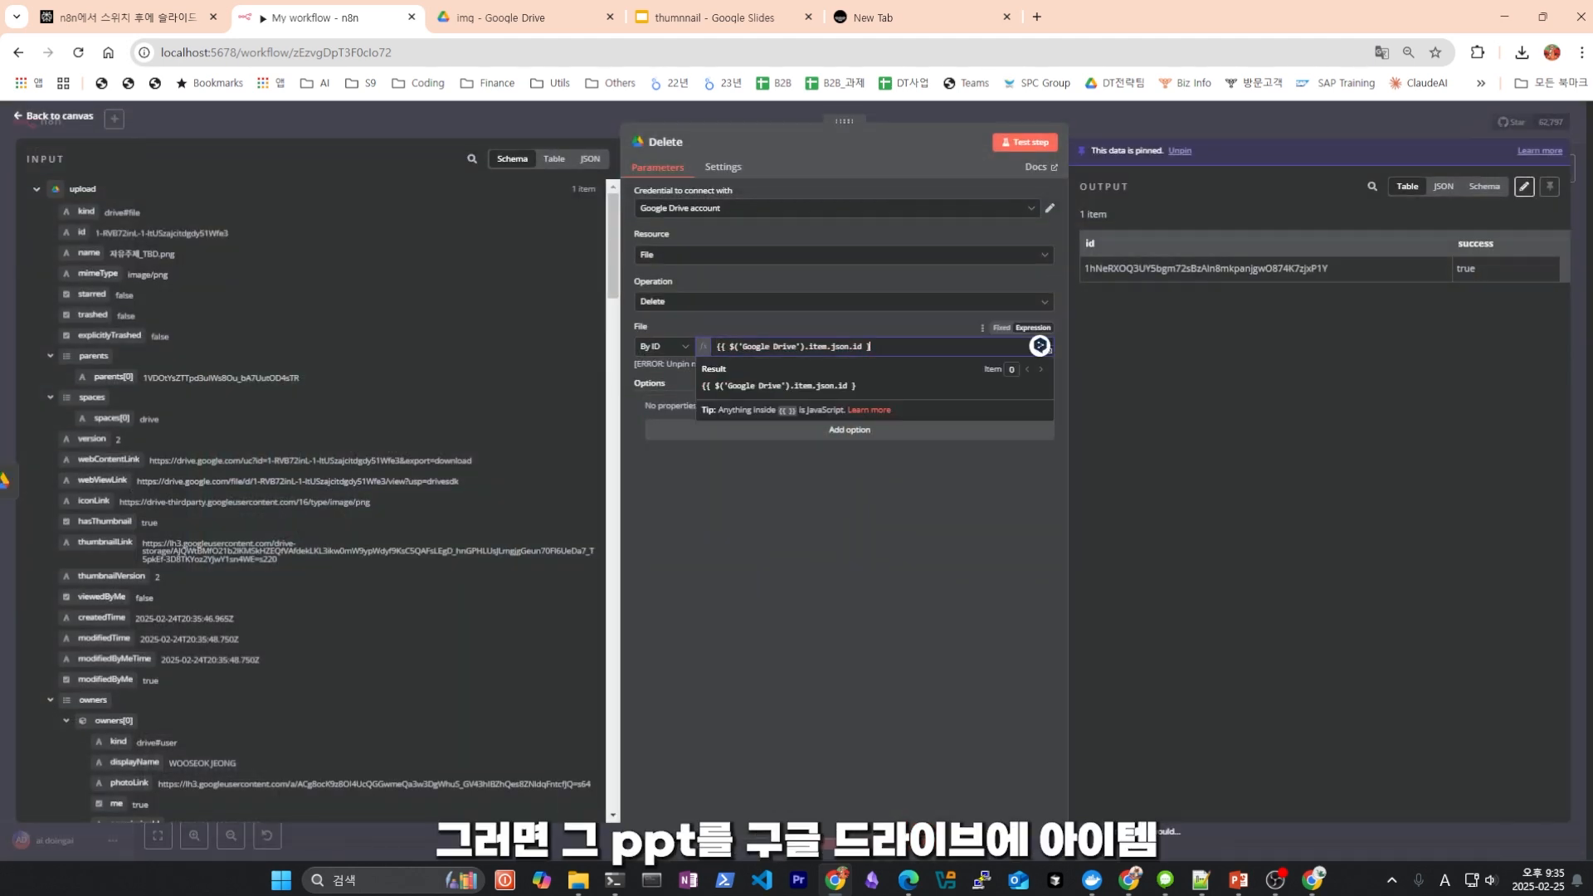
{"action": "key", "text": "BackSpace"}
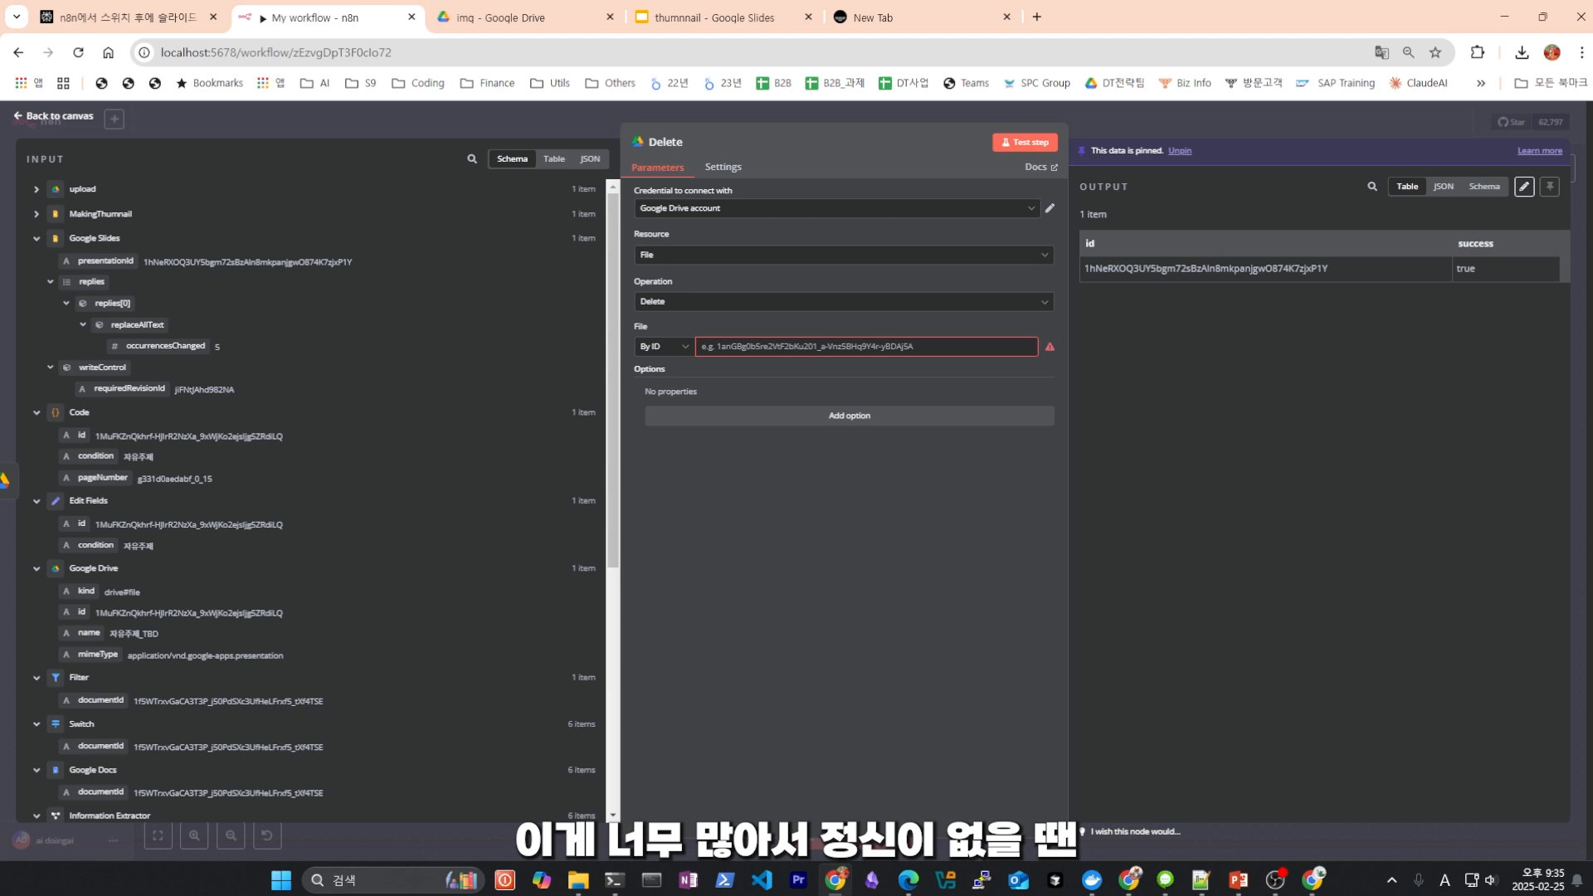
{"action": "left_click", "coordinate": [37, 238]}
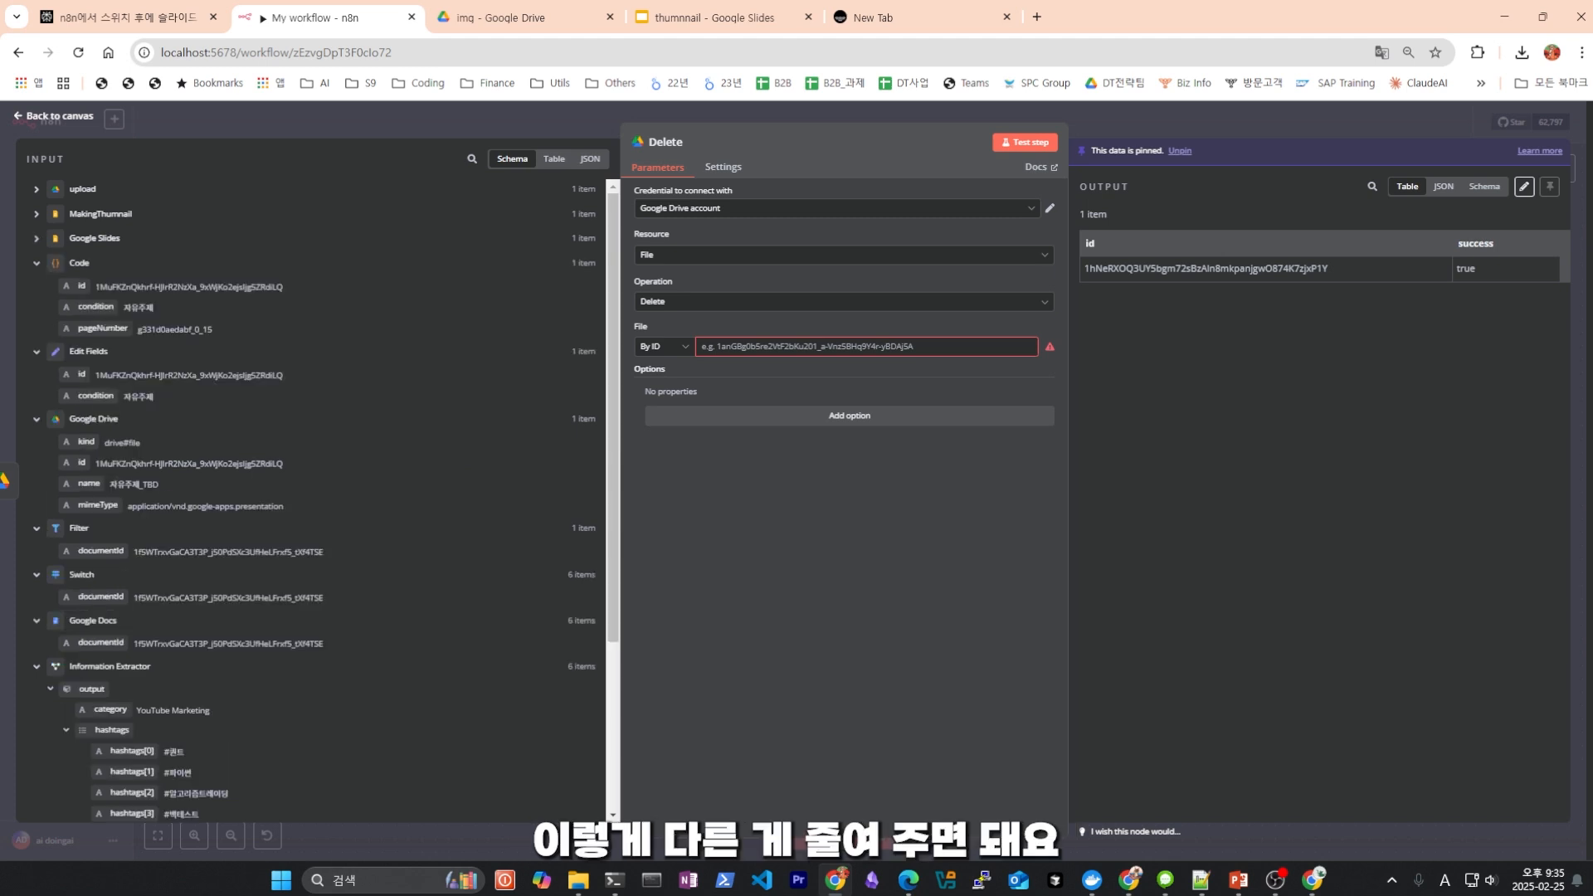
{"action": "left_click", "coordinate": [36, 263]}
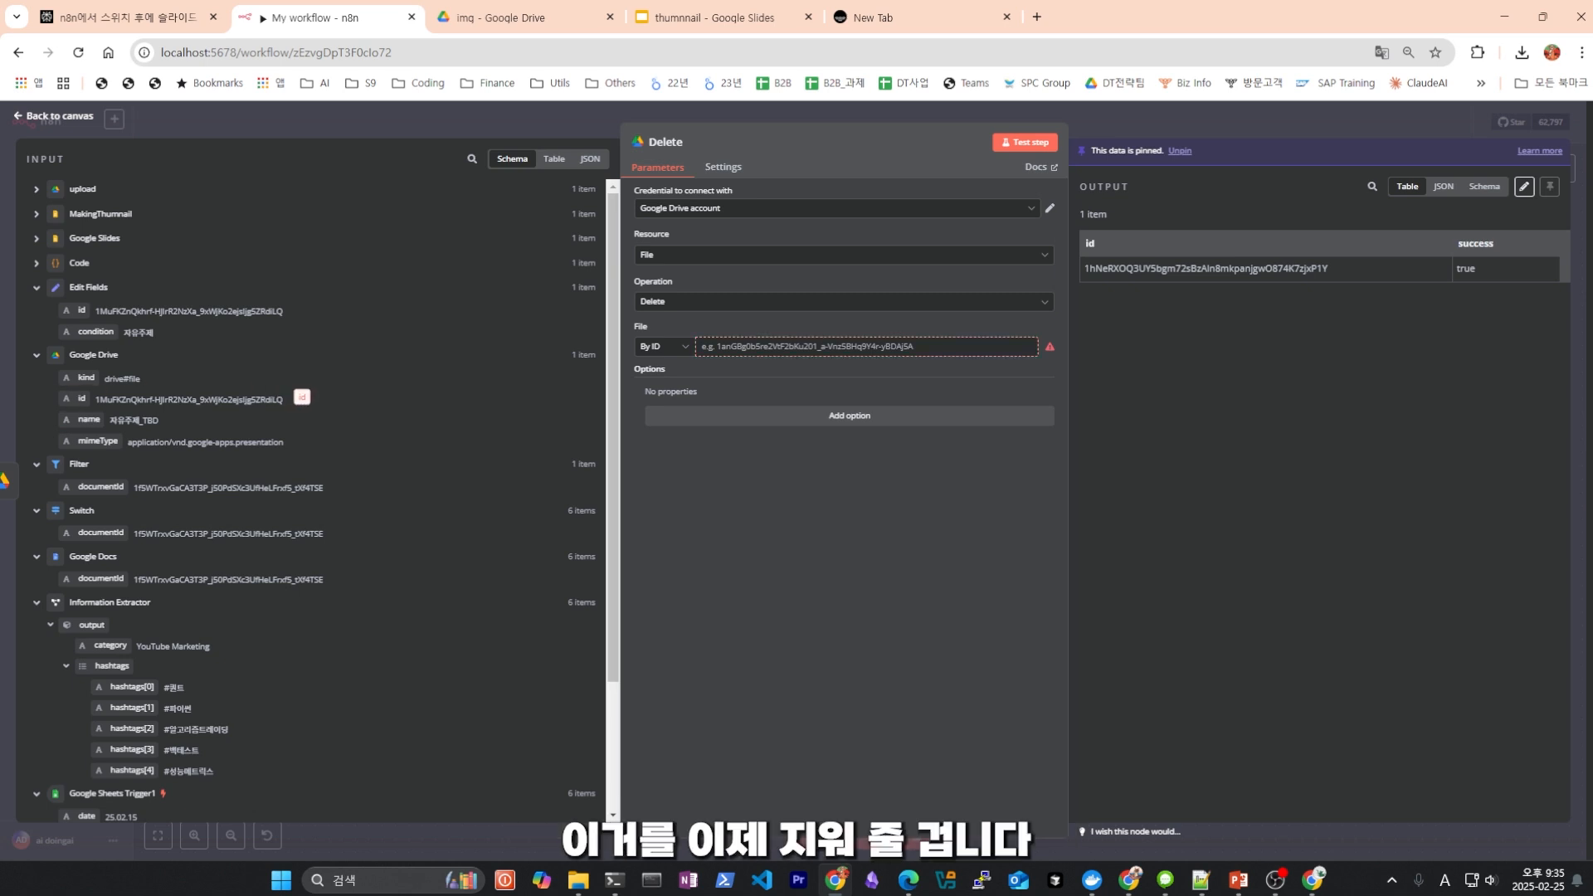
{"action": "left_click_drag", "start_coordinate": [82, 399], "coordinate": [676, 374]}
{"action": "left_click_drag", "start_coordinate": [677, 373], "coordinate": [746, 348]}
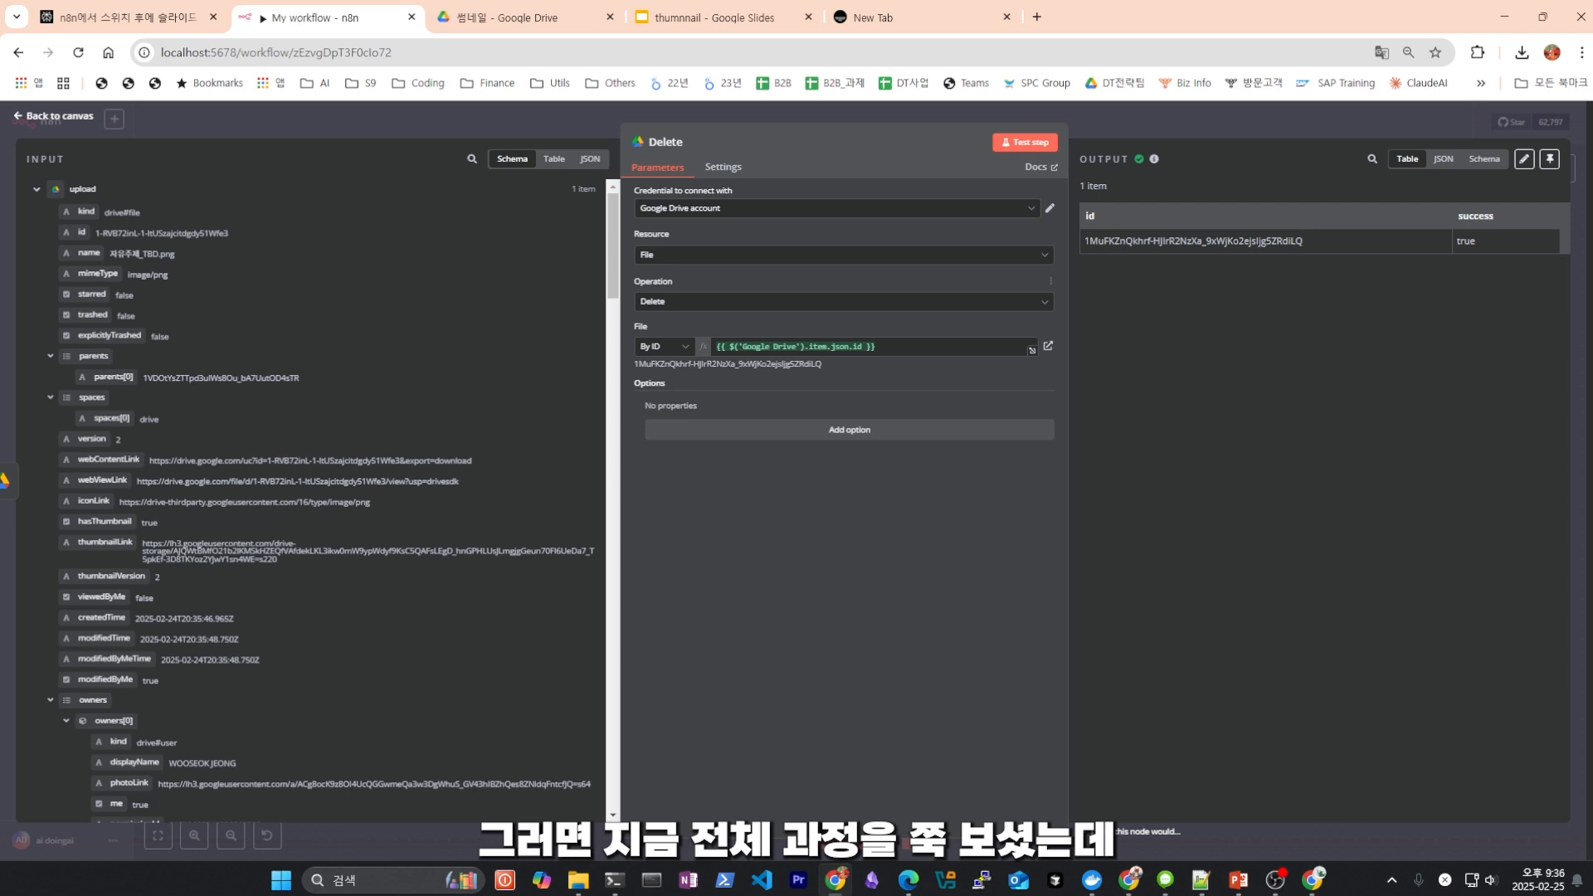
{"action": "key", "text": "Escape"}
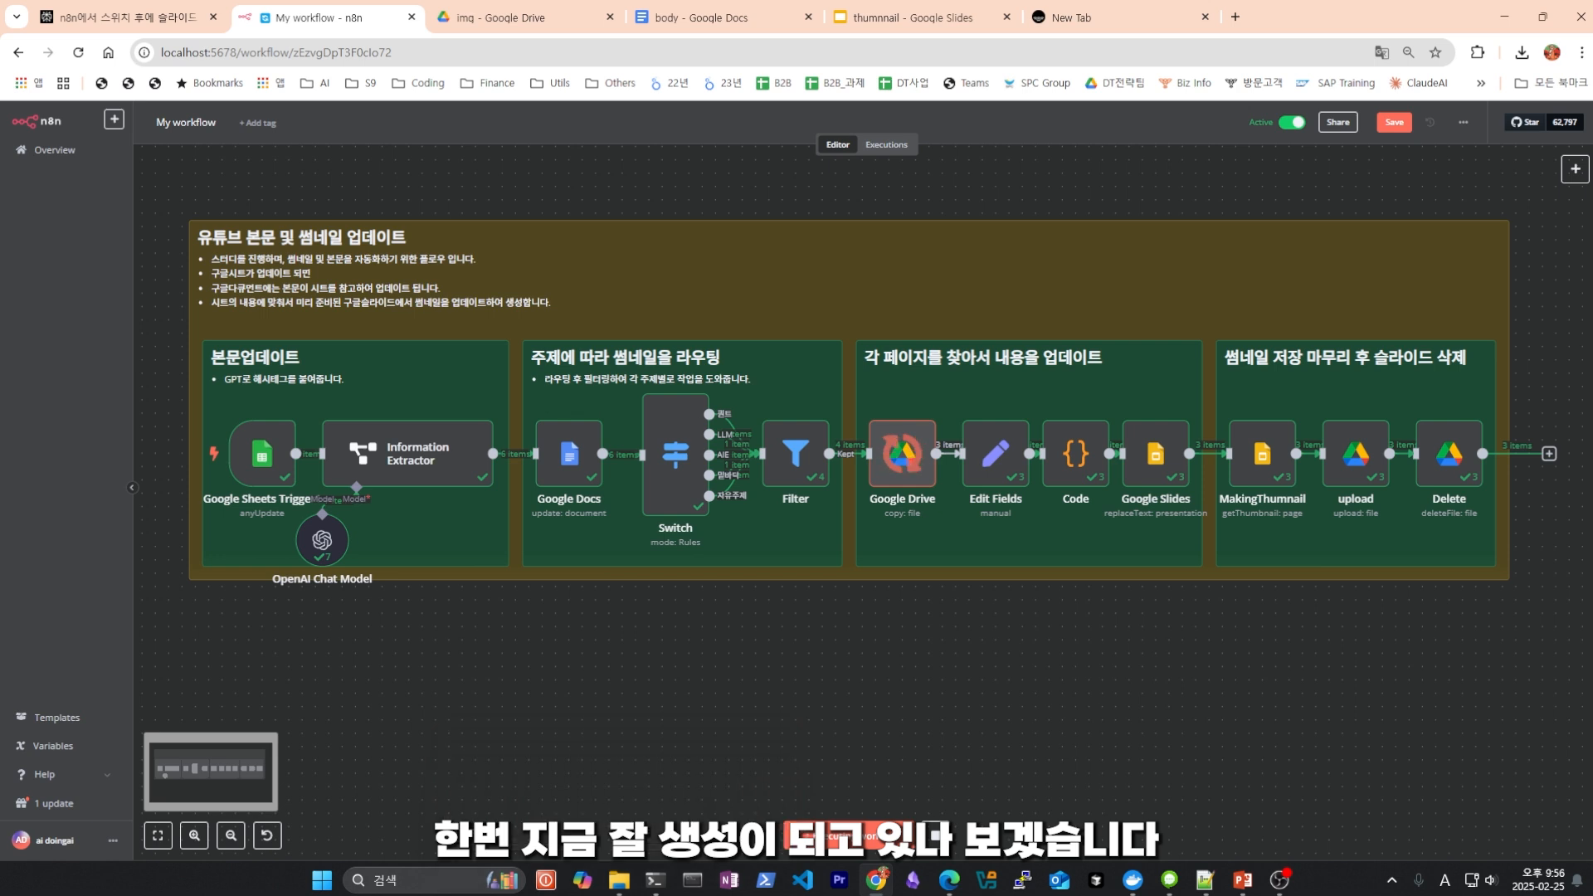
Switch to Google Drive and delete the older 자유주제_TBD.png, modified at 9:54, from the img folder.
{"action": "key", "text": "ctrl+3"}
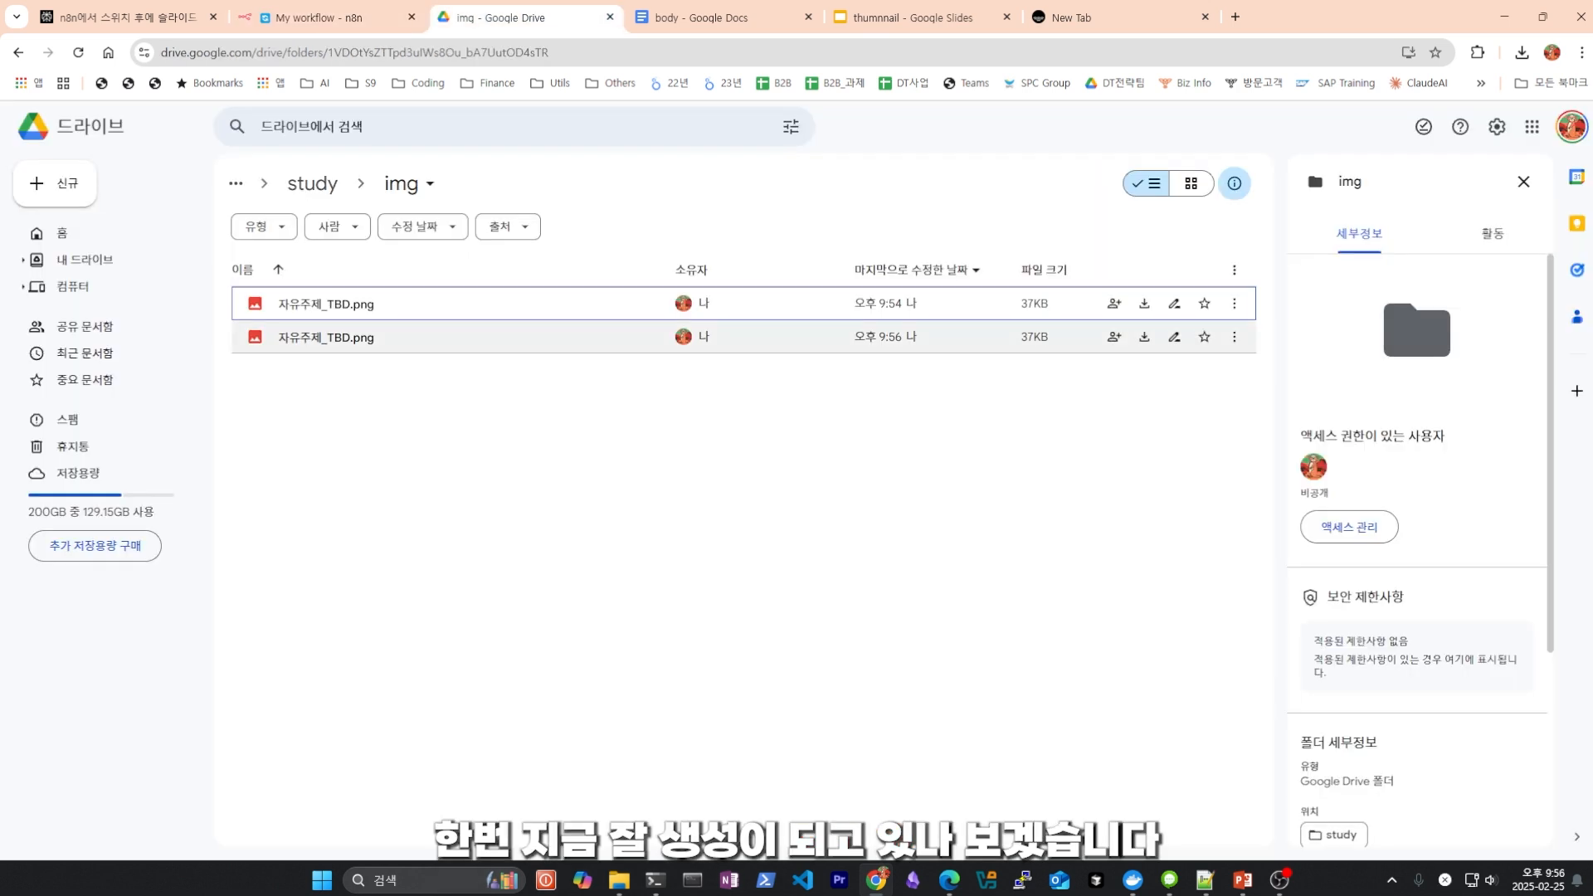
{"action": "left_click", "coordinate": [464, 303]}
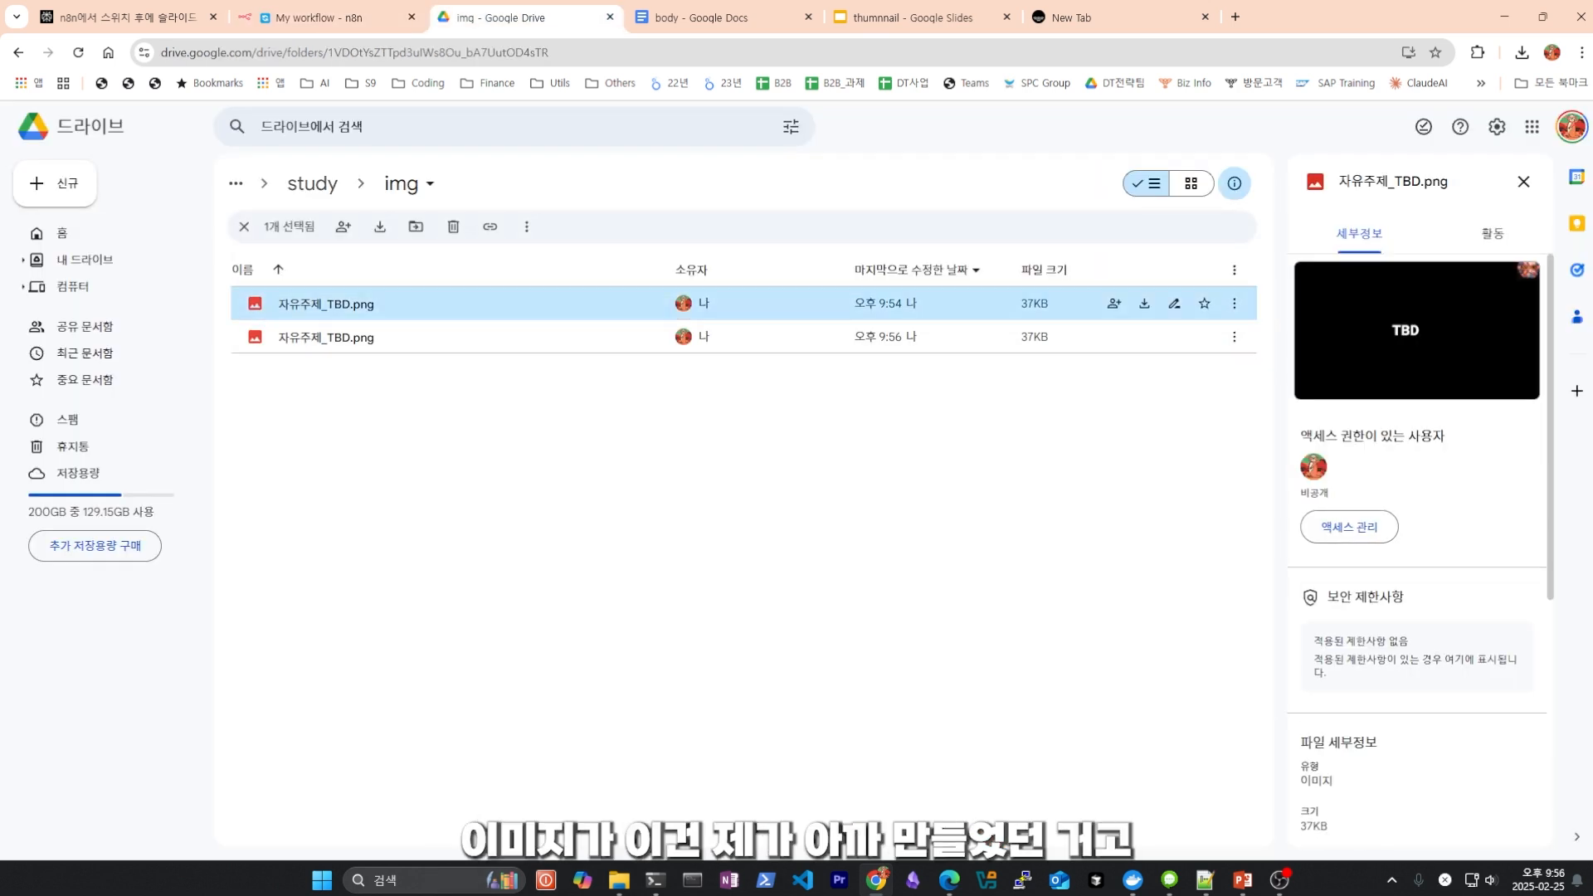
{"action": "key", "text": "Delete"}
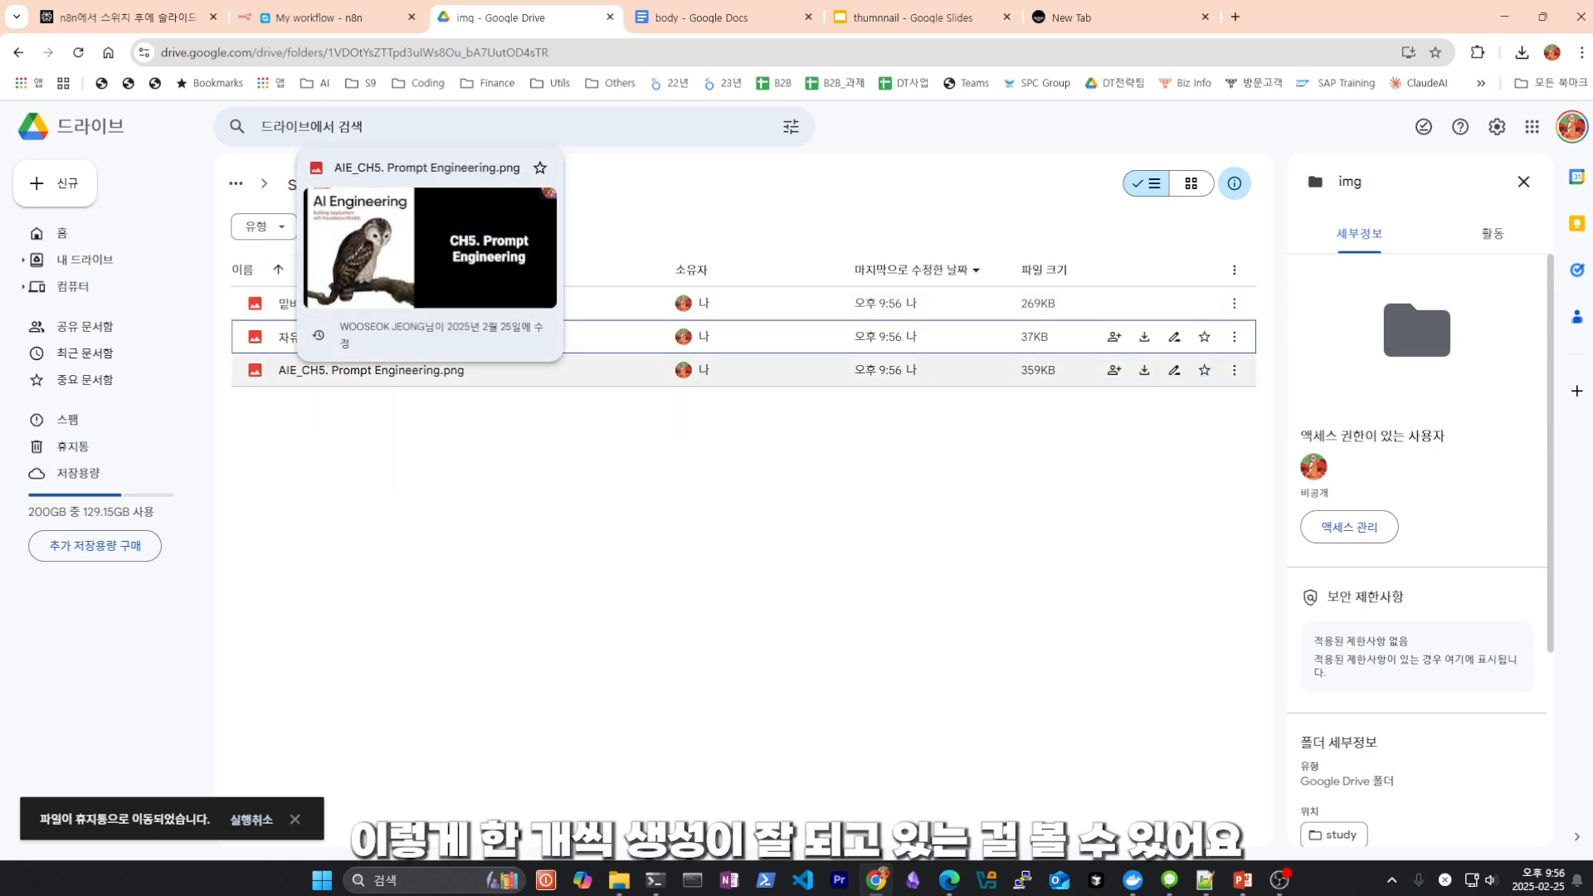
Review the generated descriptions in the body document, select its entire content and check the 썸네일 folder in Google Drive.
{"action": "key", "text": "ctrl+Tab"}
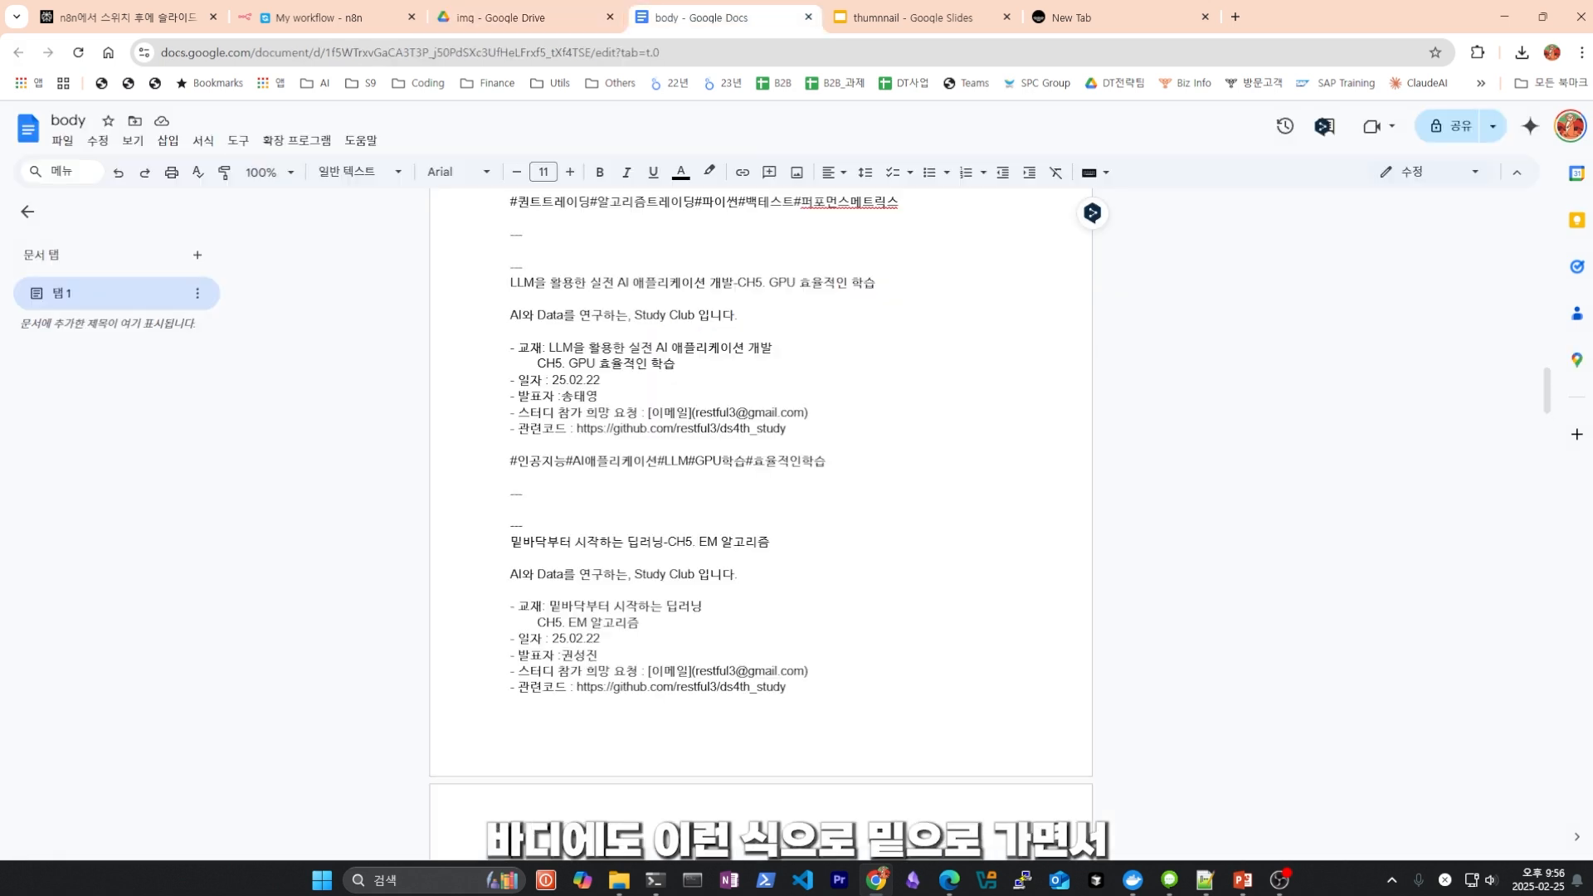
{"action": "scroll", "coordinate": [760, 498], "scroll_direction": "down", "scroll_amount": 5}
{"action": "scroll", "coordinate": [760, 522], "scroll_direction": "down", "scroll_amount": 15}
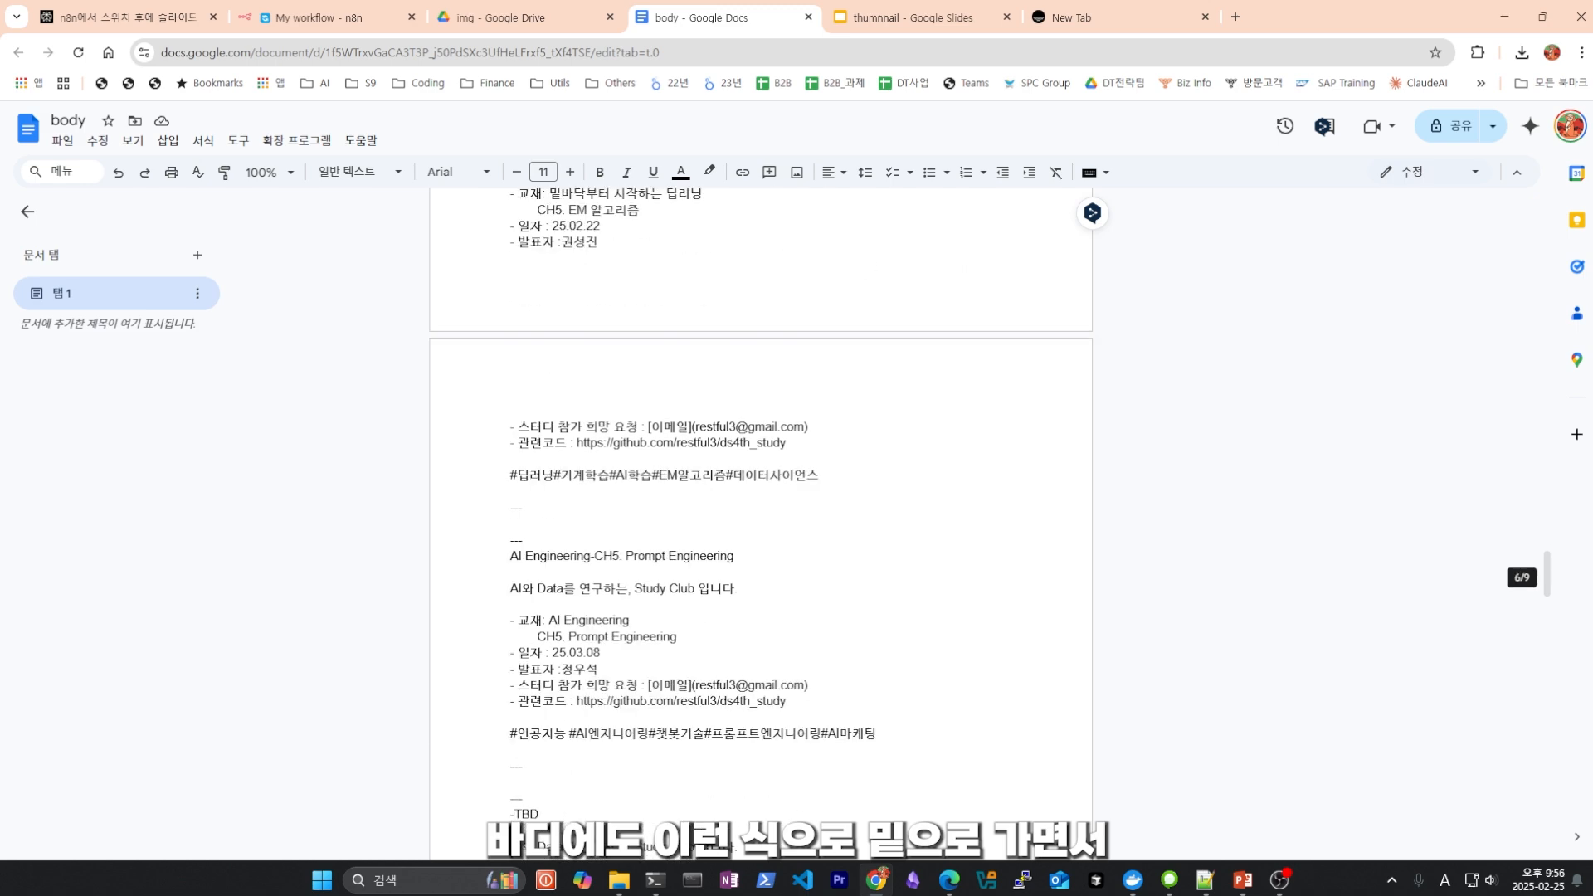
{"action": "scroll", "coordinate": [760, 523], "scroll_direction": "down", "scroll_amount": 5}
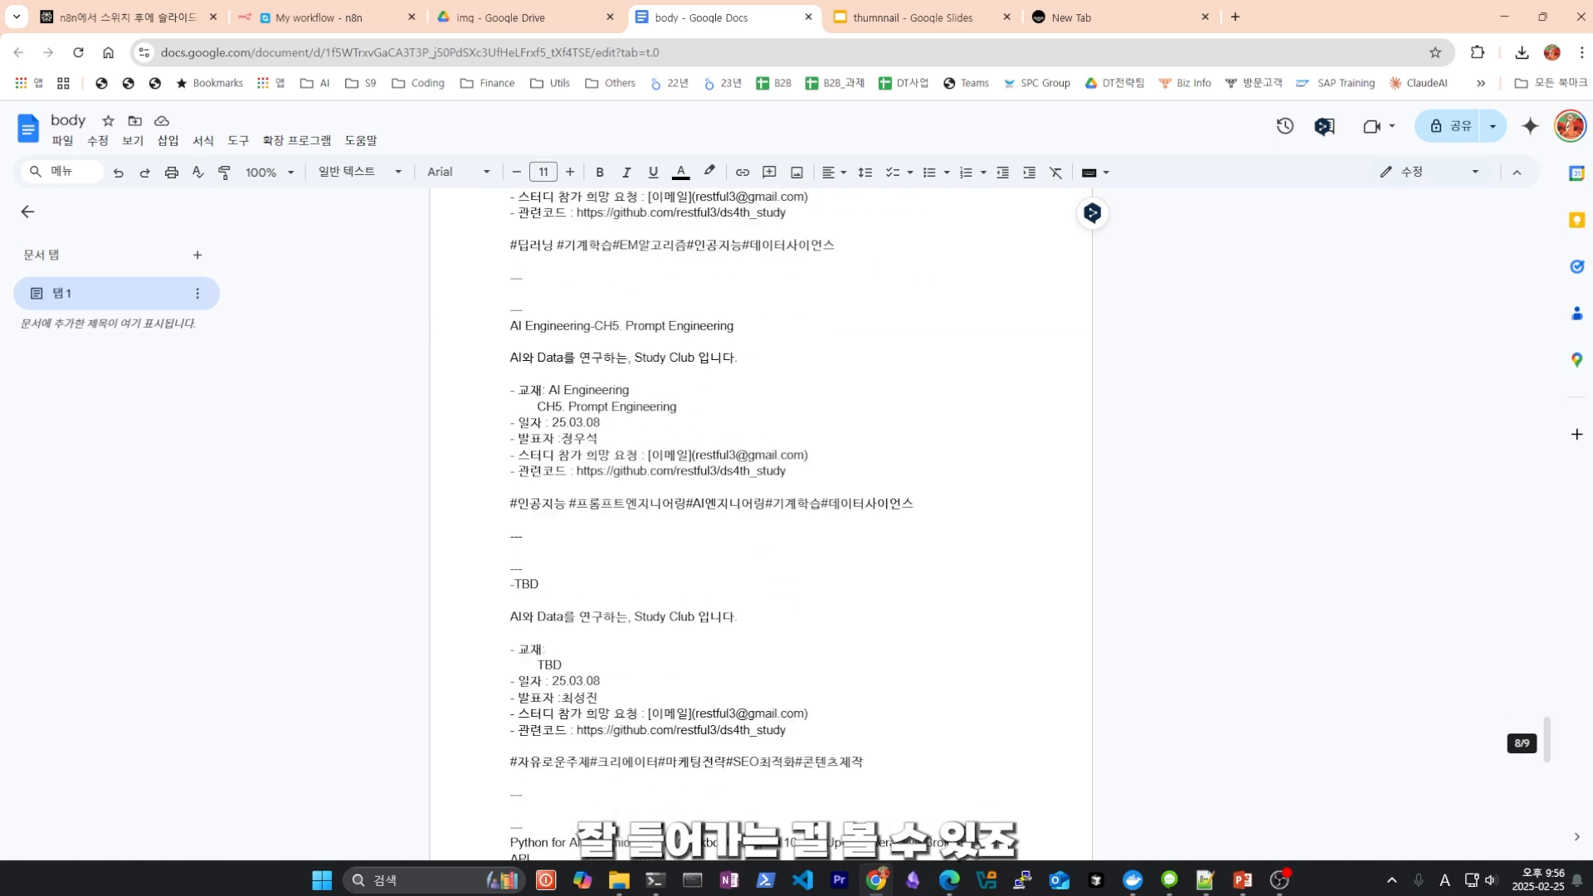
{"action": "key", "text": "ctrl+Home"}
{"action": "key", "text": "ctrl+a"}
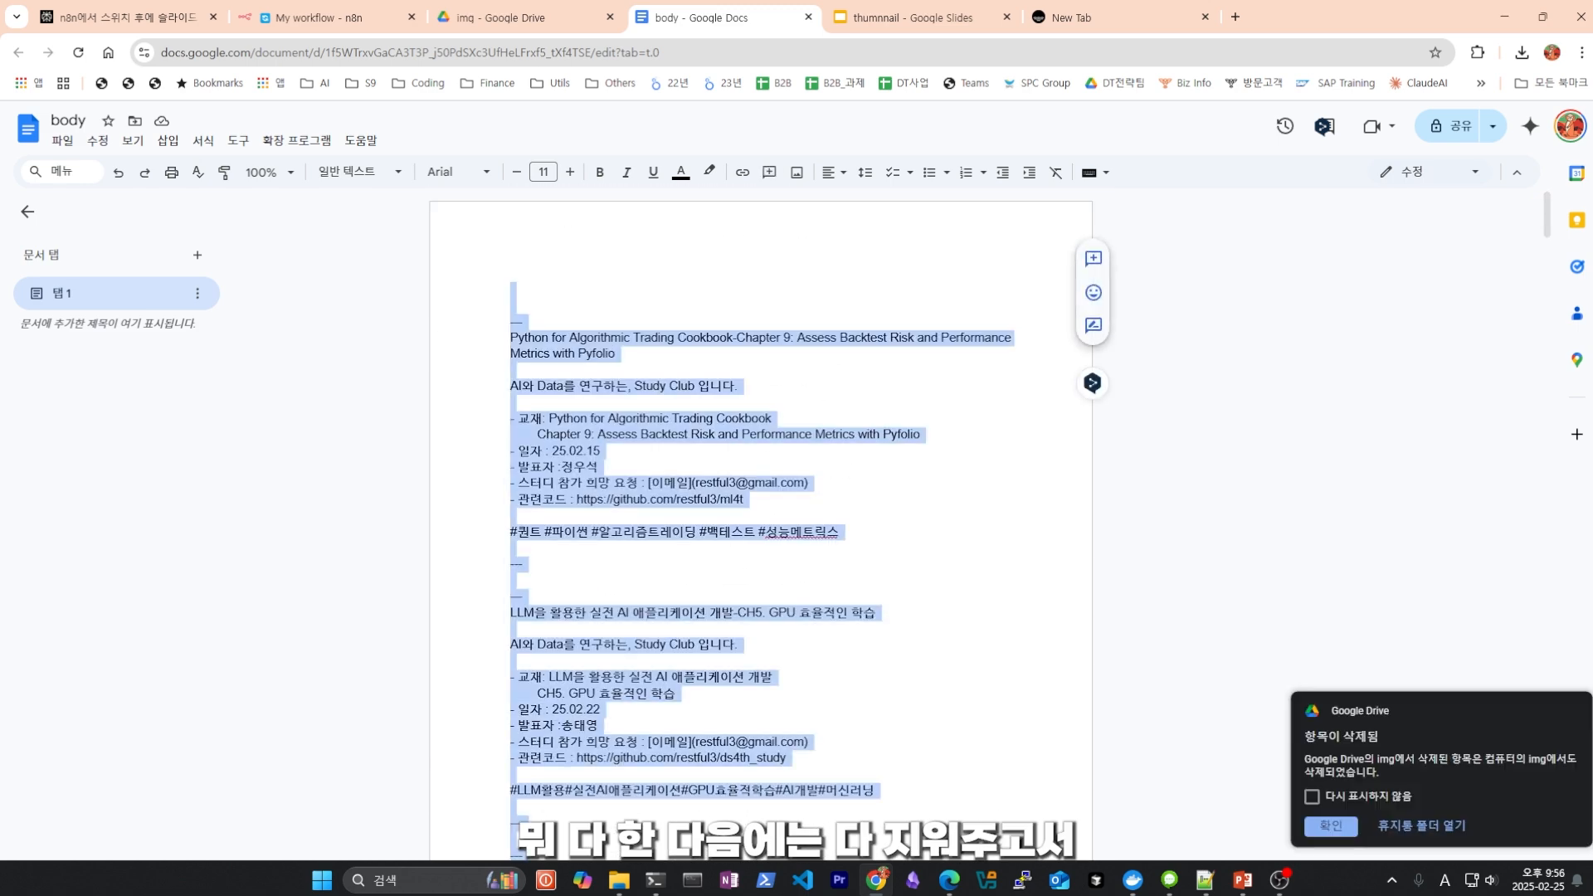
{"action": "left_click", "coordinate": [523, 18]}
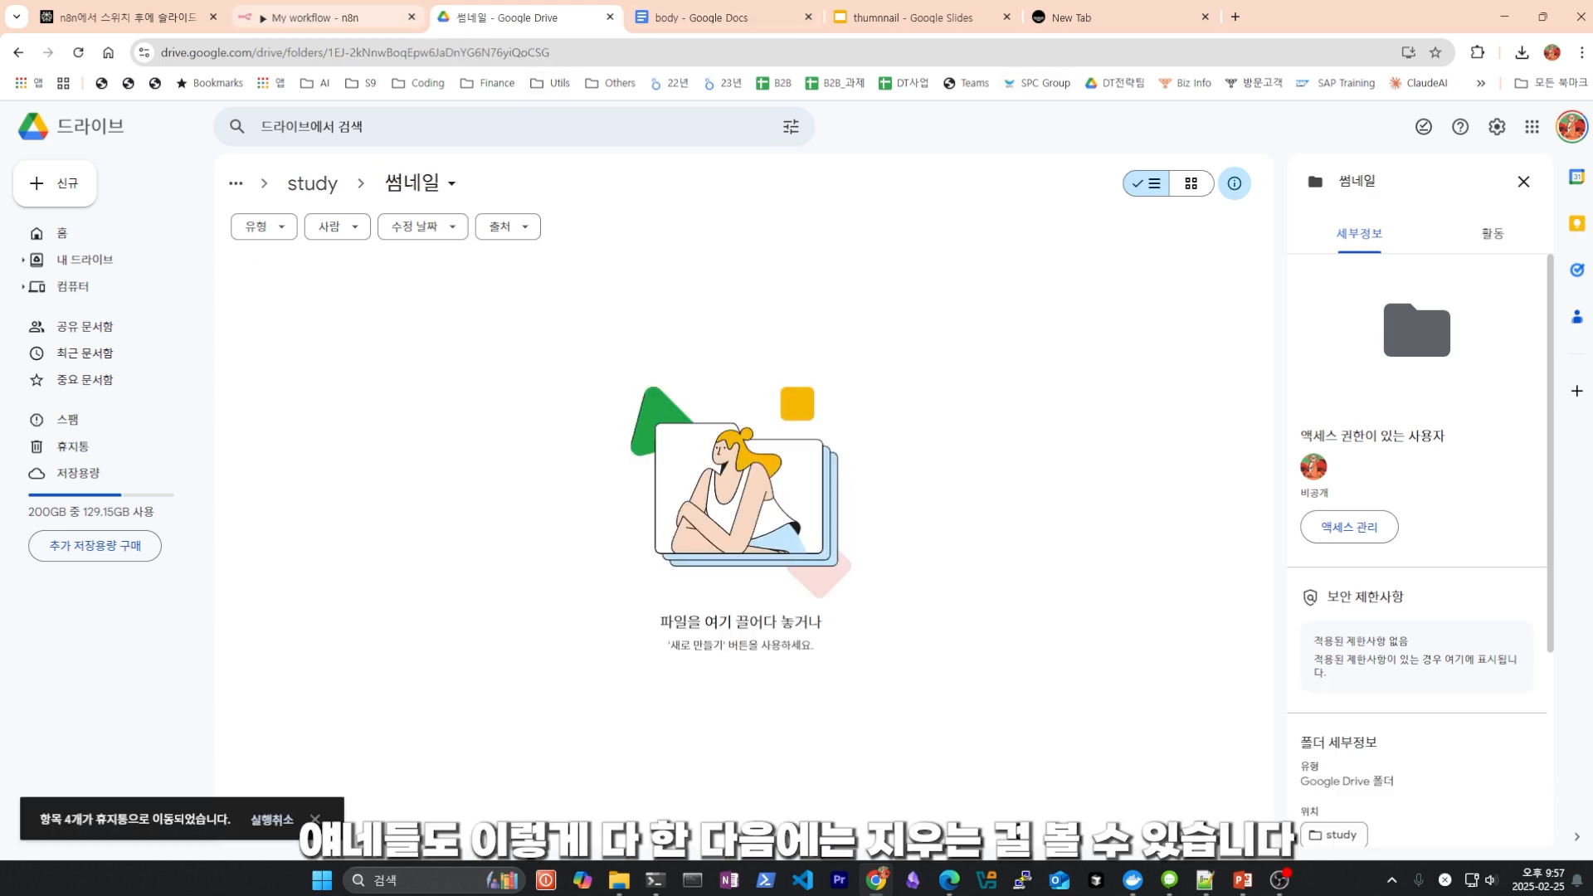
Switch to n8n and review the Information Extractor node's hashtag prompt, JSON example and output.
{"action": "left_click", "coordinate": [316, 17]}
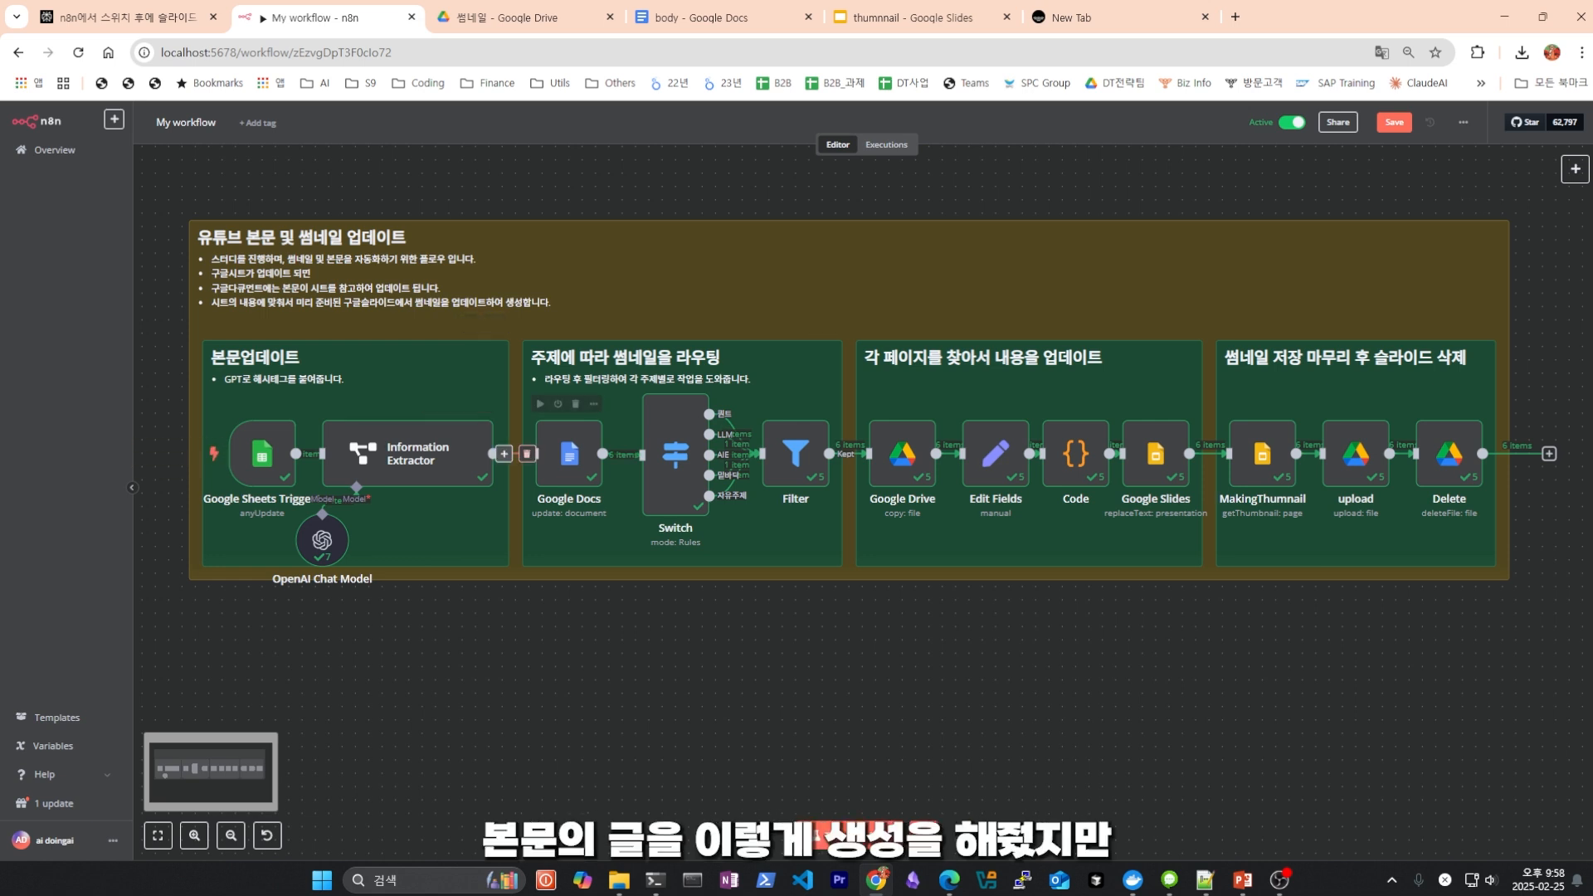
{"action": "double_click", "coordinate": [415, 453]}
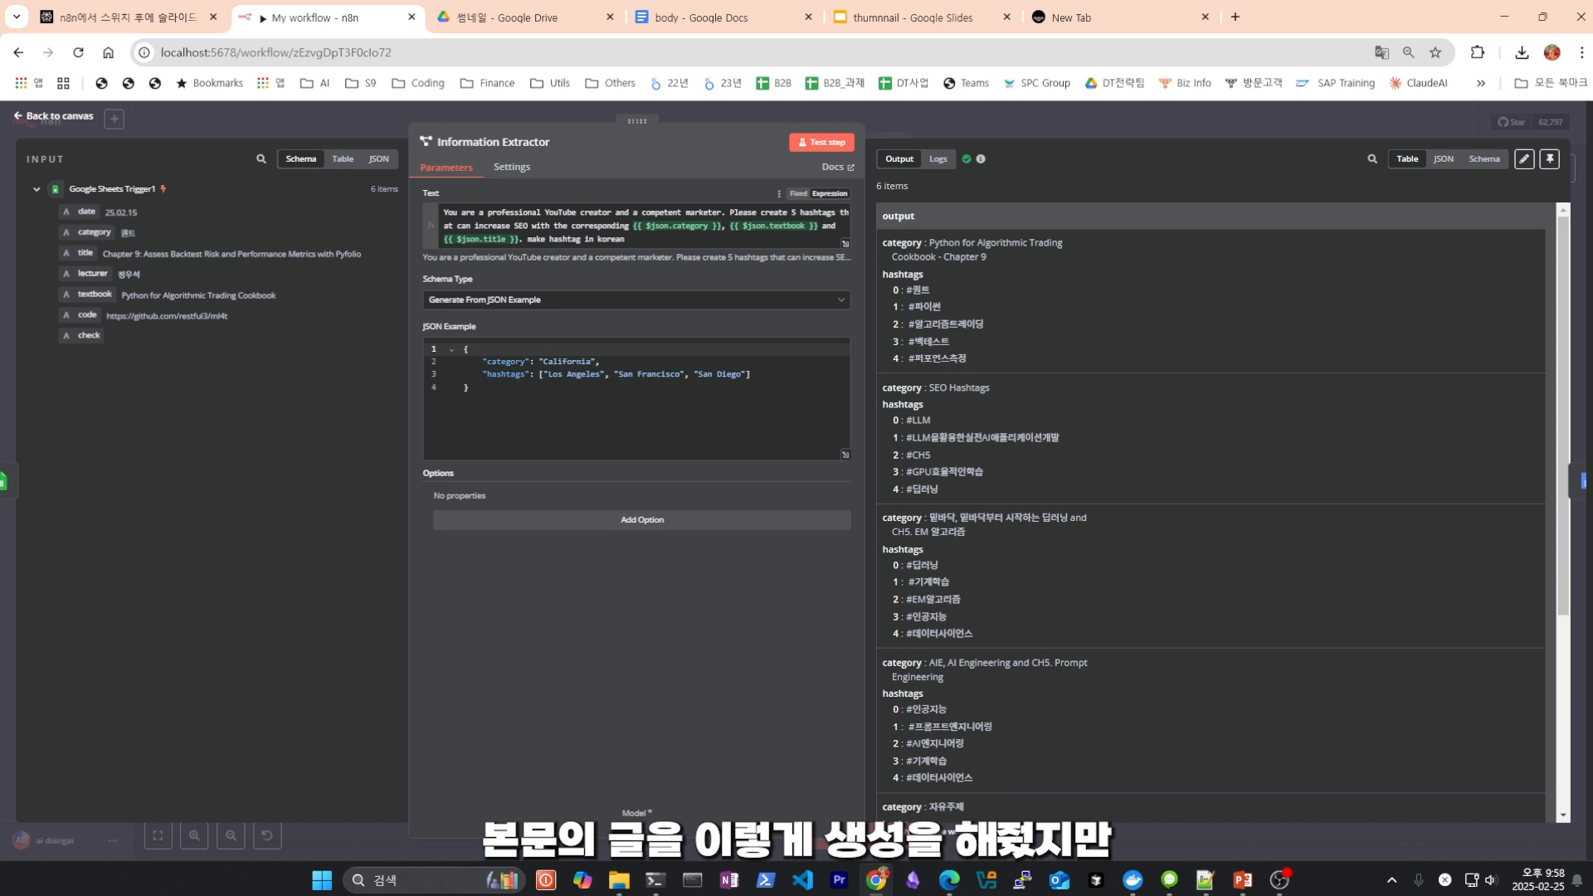
{"action": "key", "text": "Escape"}
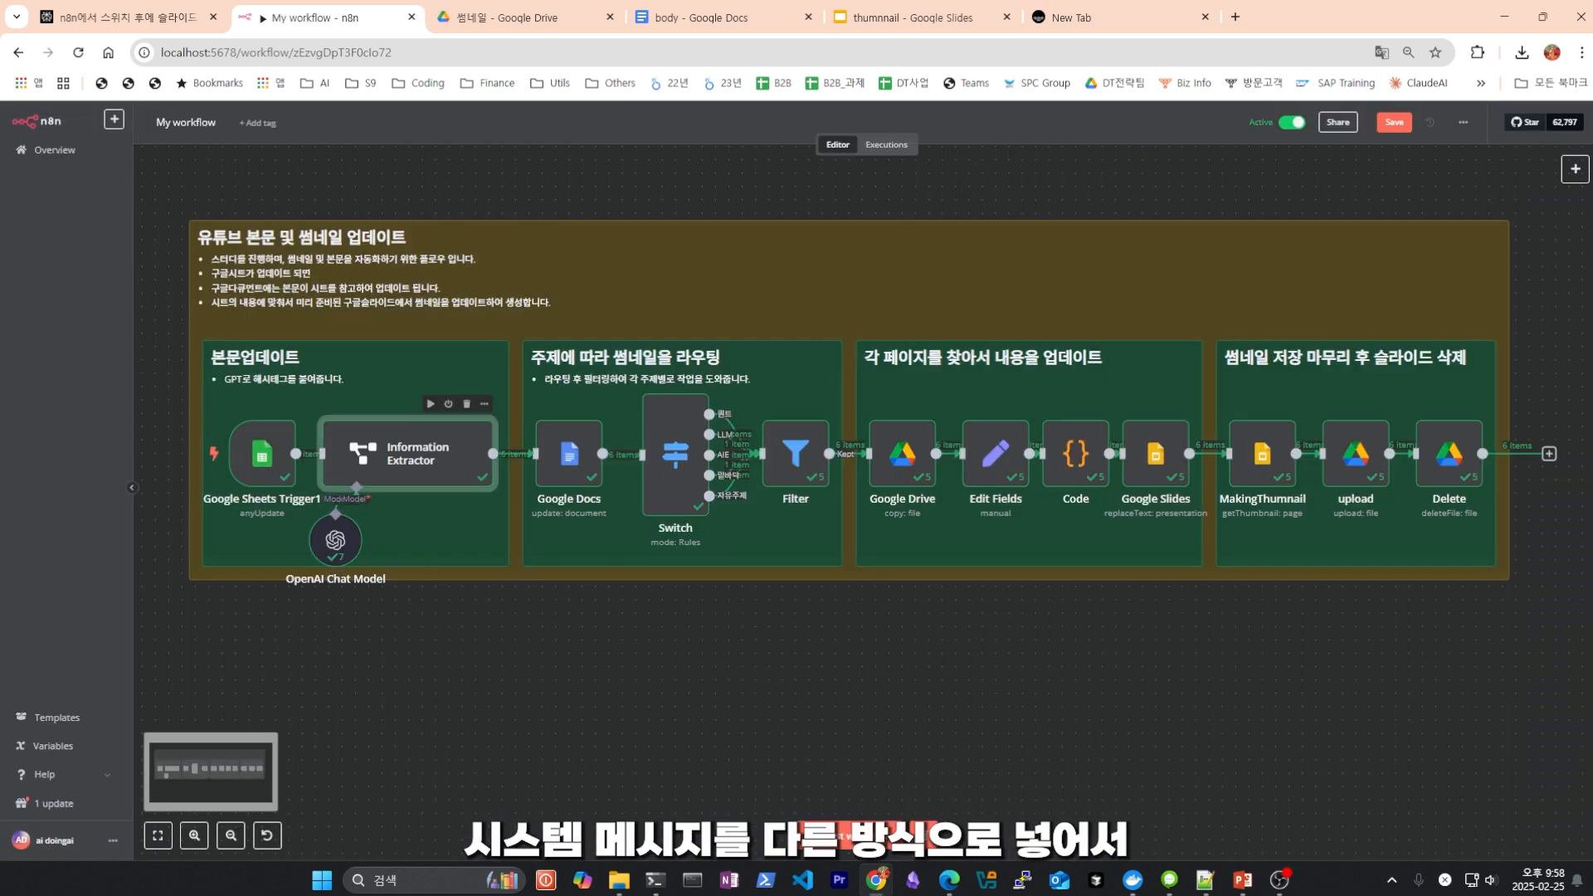